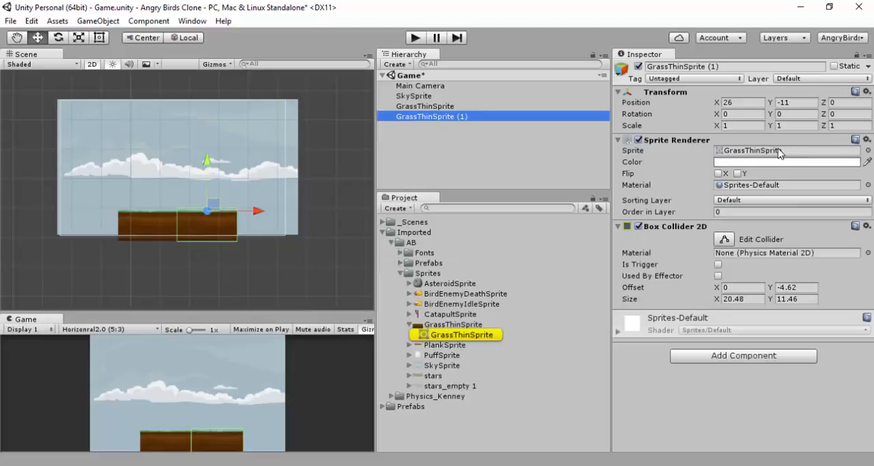
# Set the GrassThinSprite texture's Pixels Per Unit to 50 and apply the import settings
pyautogui.click(463, 325)
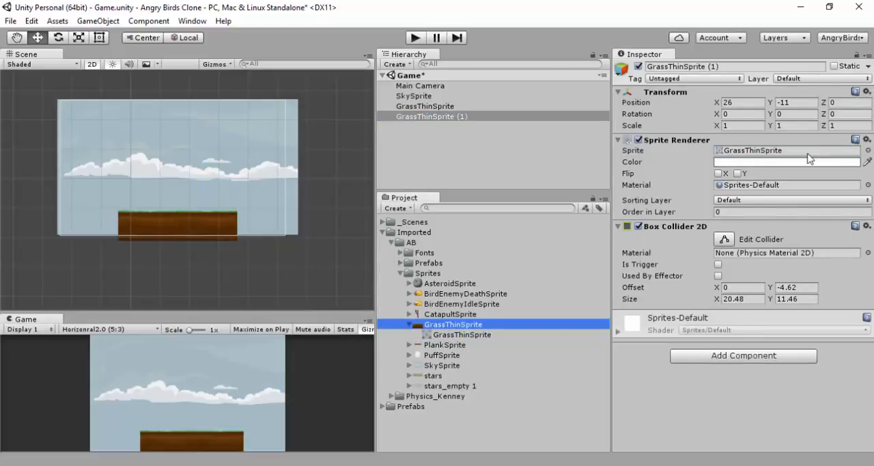
pyautogui.click(754, 130)
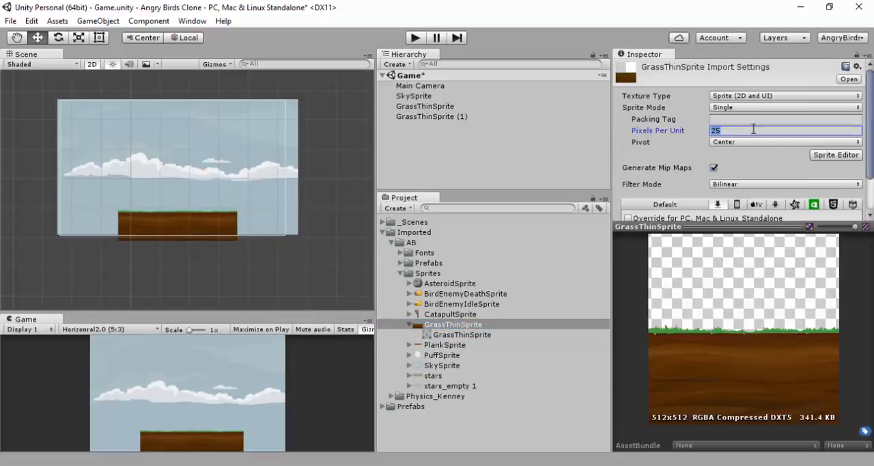
pyautogui.write('50')
pyautogui.scroll(-3, 746, 181)
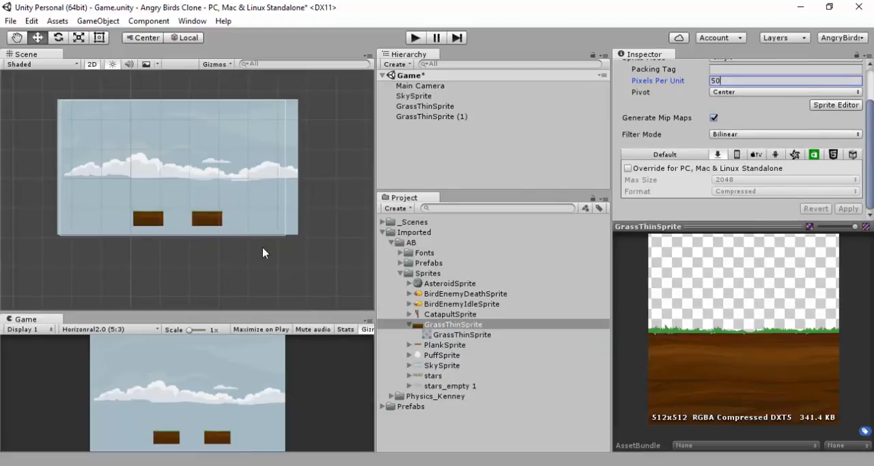
# Select both grass blocks in the scene and reset their Box Collider 2D to fit the rescaled sprite
pyautogui.click(145, 222)
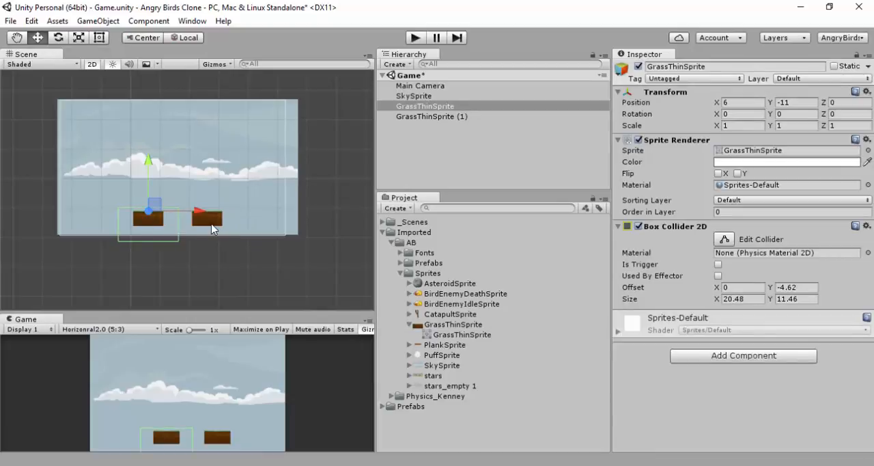
pyautogui.keyDown('shift'); pyautogui.click(215, 224); pyautogui.keyUp('shift')
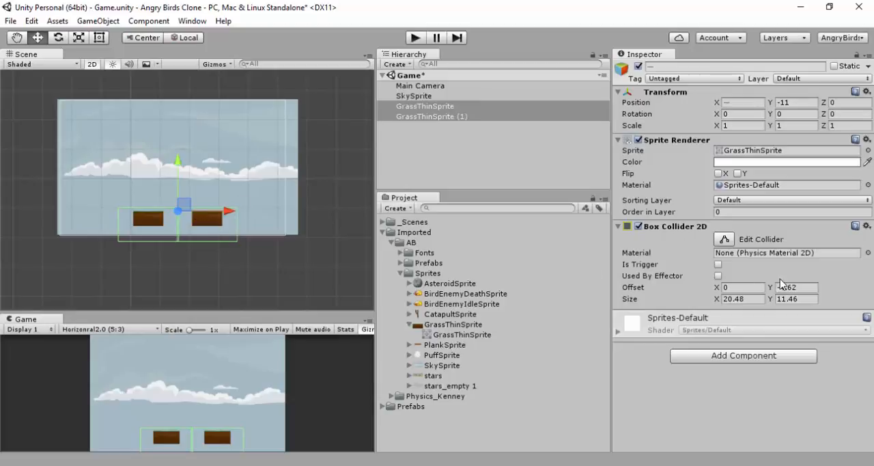
pyautogui.click(866, 226)
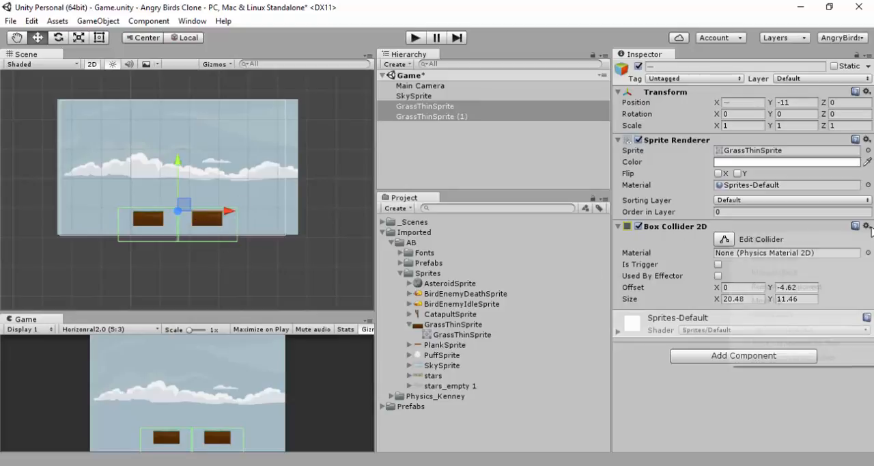
pyautogui.click(758, 239)
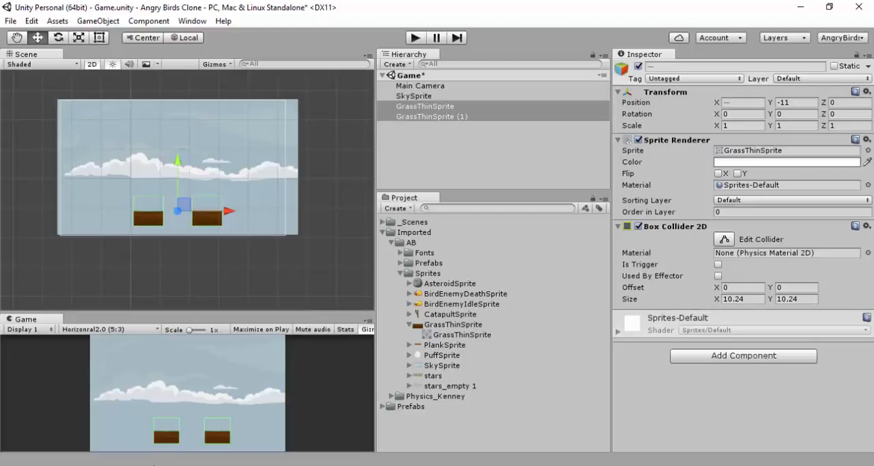
# Inspect the collider outlines of both grass blocks and the GrassThinSprite sprite asset they reference
pyautogui.scroll(6, 182, 211)
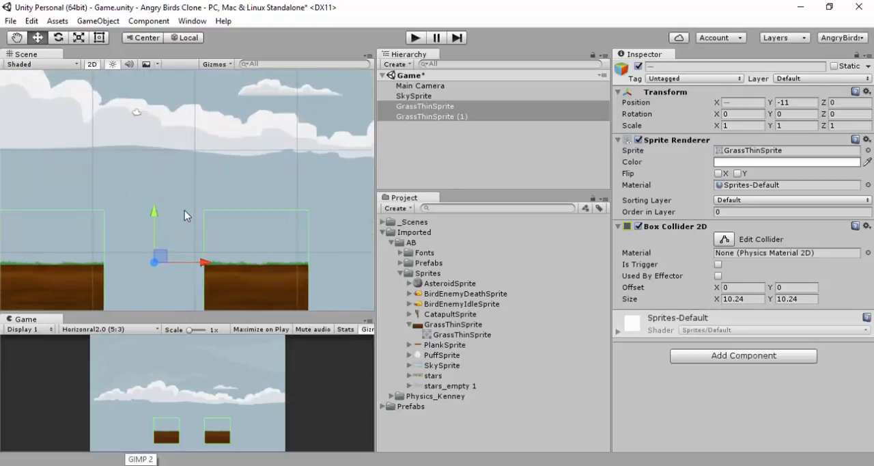
pyautogui.moveTo(185, 211); pyautogui.dragTo(200, 94, button='middle')
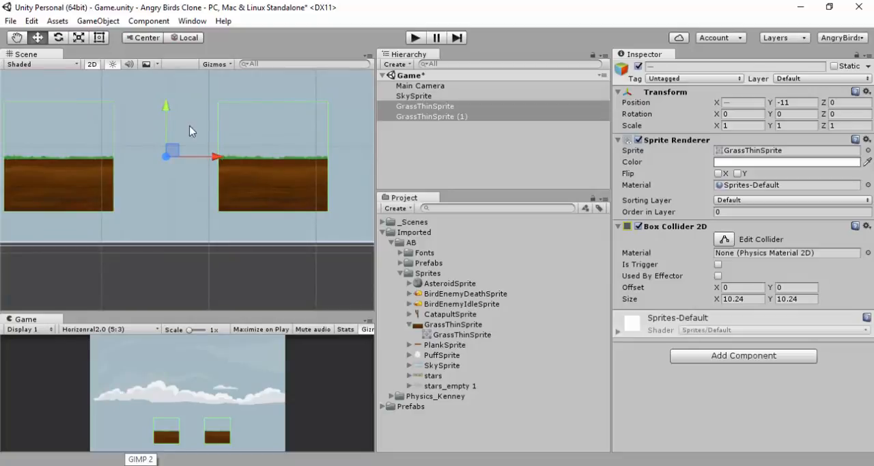
pyautogui.click(435, 333)
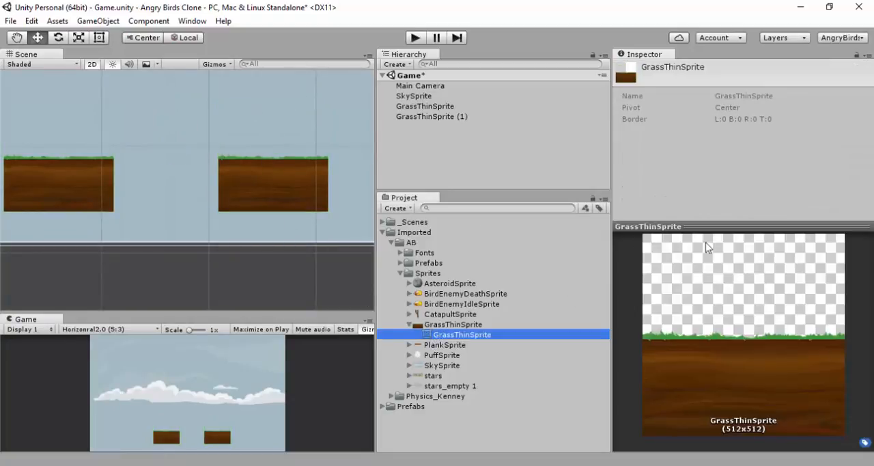
pyautogui.click(288, 183)
pyautogui.keyDown('shift'); pyautogui.click(72, 177); pyautogui.keyUp('shift')
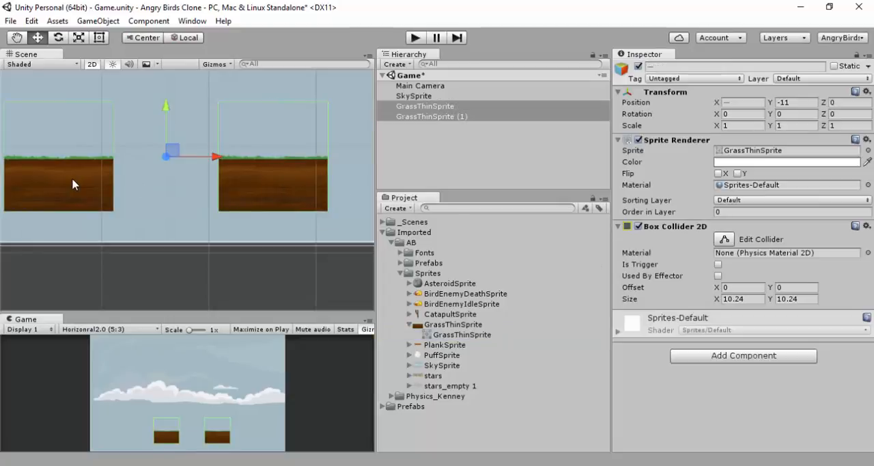
pyautogui.click(726, 153)
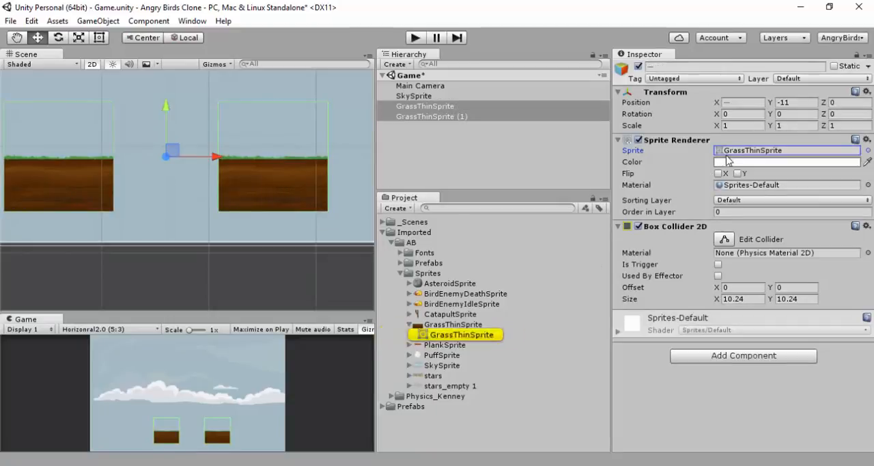
# Change the GrassThinSprite texture's Sprite Mode to Multiple, apply it, and shrink the texture preview area
pyautogui.click(451, 325)
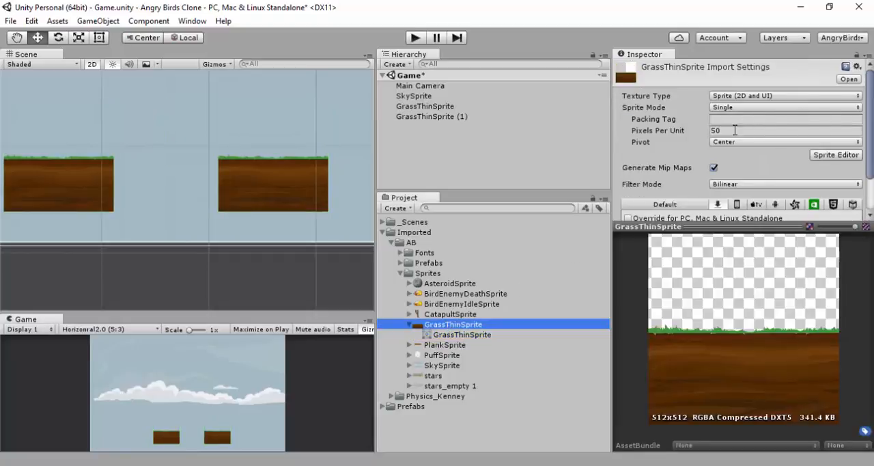
pyautogui.click(738, 107)
pyautogui.click(745, 134)
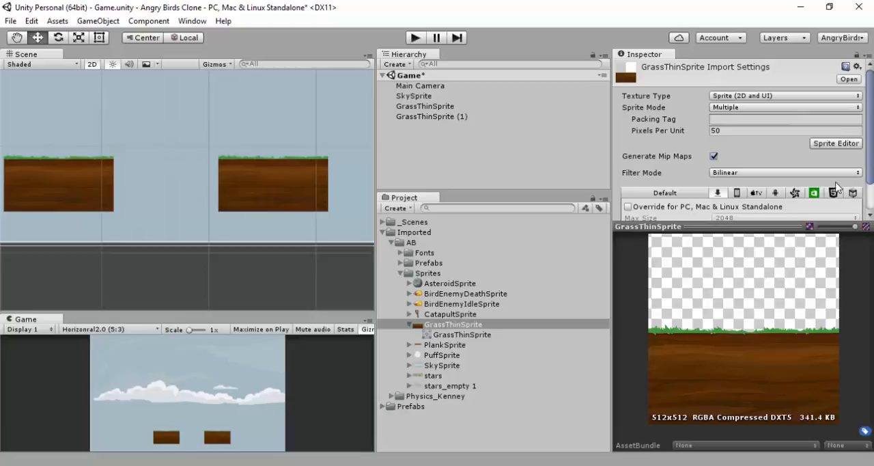
pyautogui.scroll(-2, 836, 186)
pyautogui.click(849, 208)
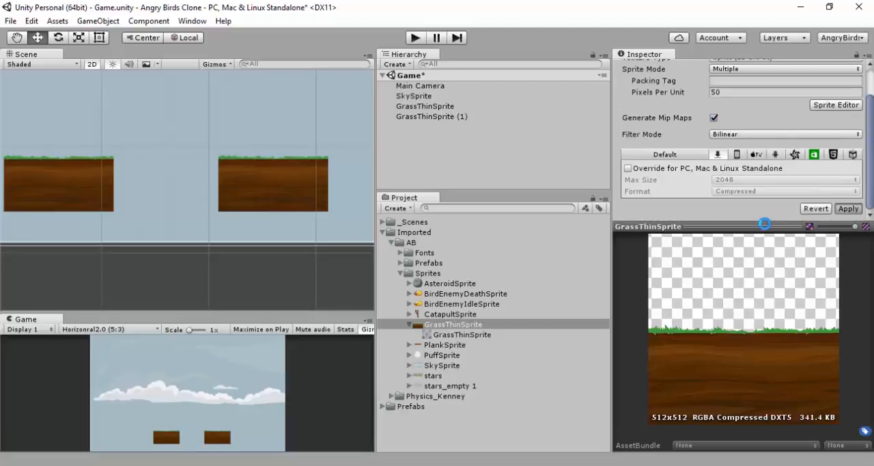
pyautogui.moveTo(751, 377); pyautogui.dragTo(752, 369)
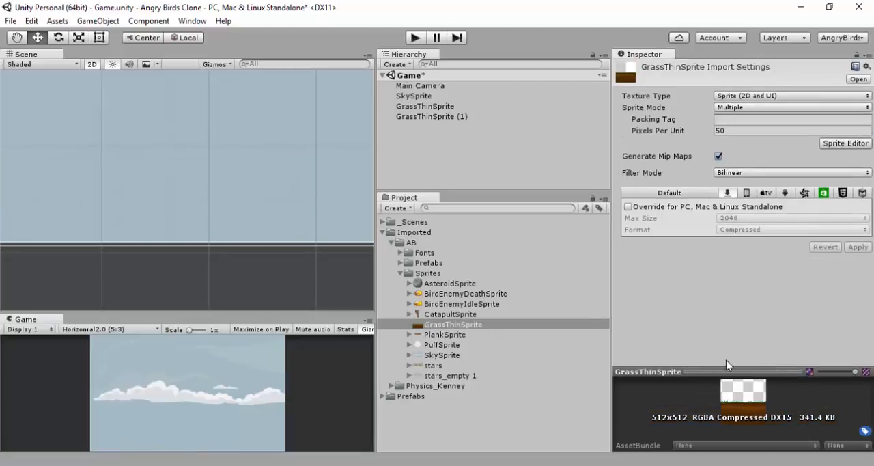
# Compare the sprite references of the SkySprite and GrassThinSprite objects and check which textures contain sub-sprites
pyautogui.scroll(-3, 216, 199)
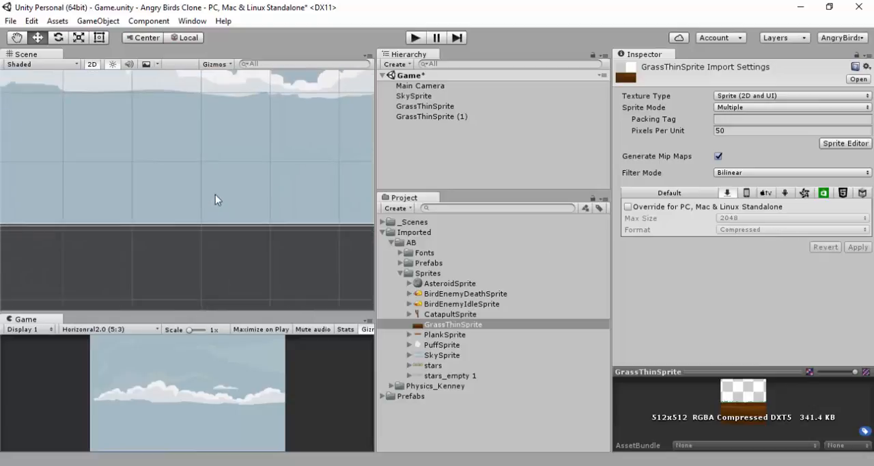
pyautogui.scroll(-5, 215, 198)
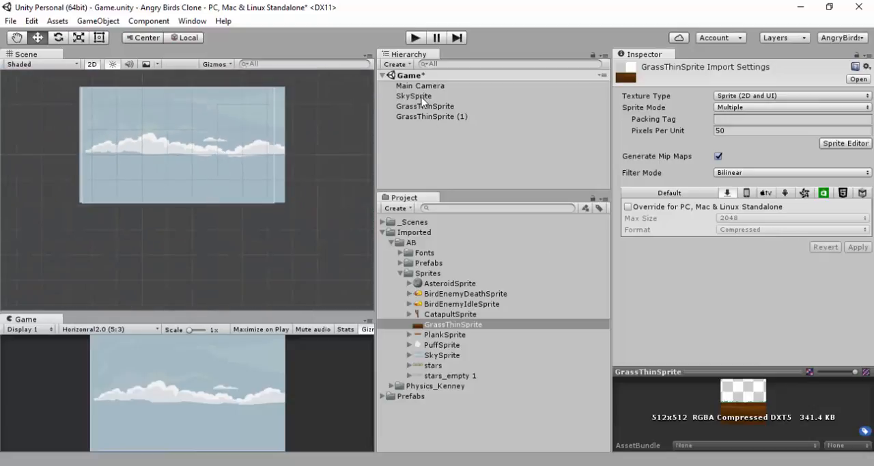
pyautogui.click(417, 97)
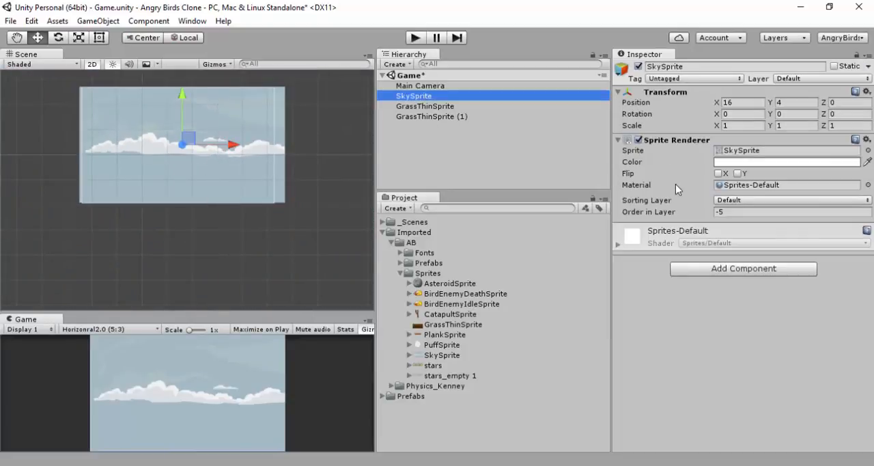
pyautogui.click(732, 150)
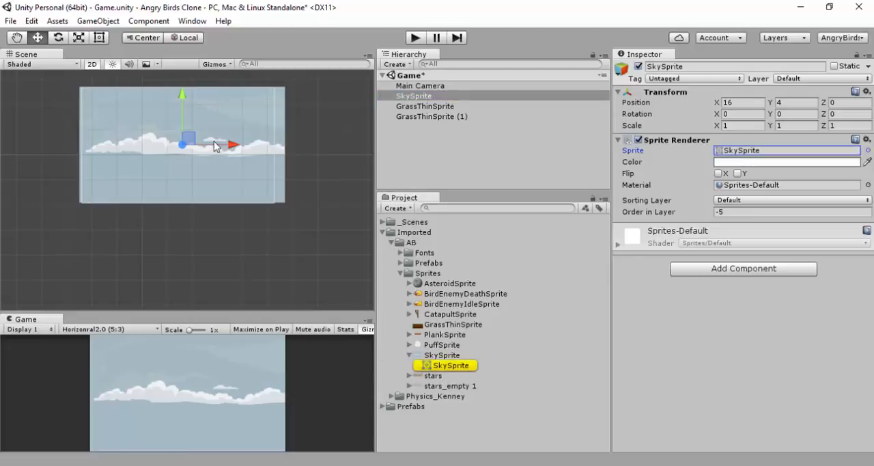
pyautogui.click(458, 371)
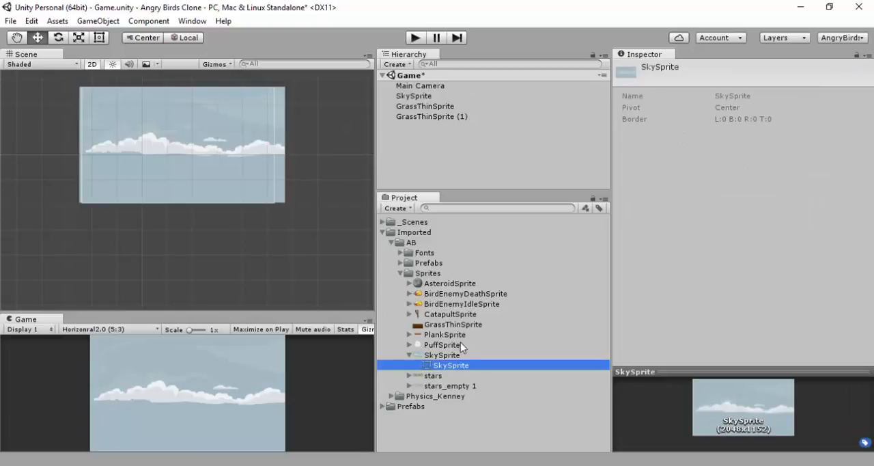
pyautogui.click(425, 106)
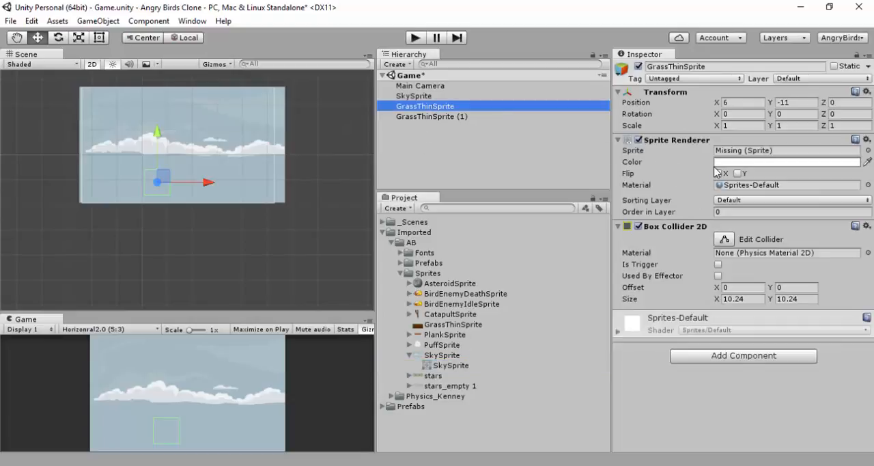
pyautogui.click(747, 152)
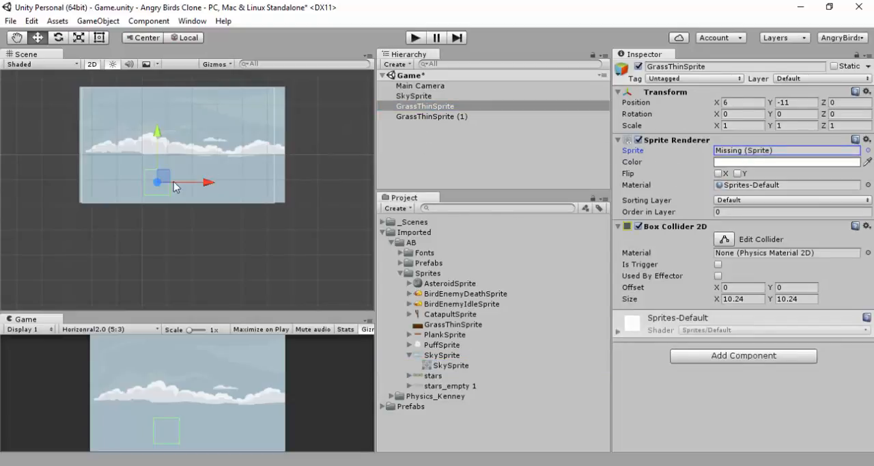
pyautogui.click(437, 326)
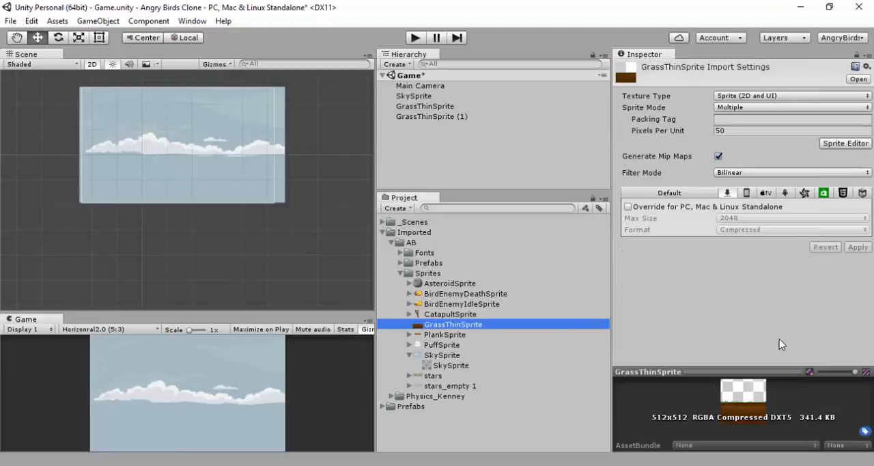
pyautogui.click(410, 314)
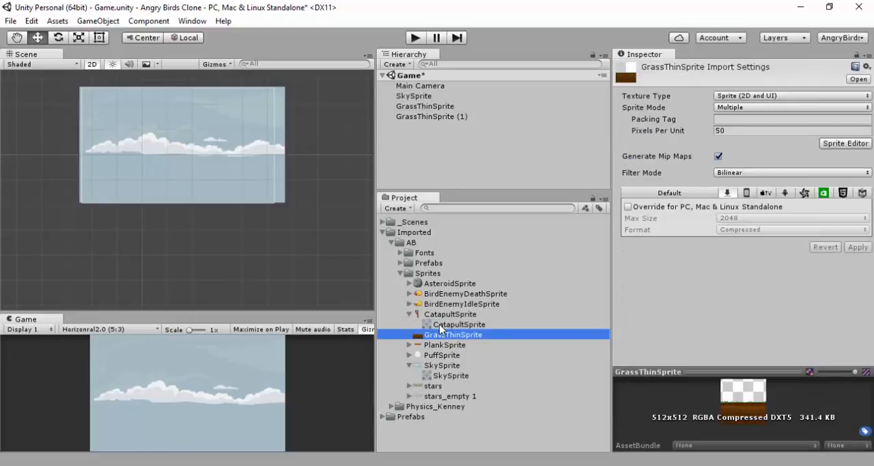
pyautogui.click(410, 314)
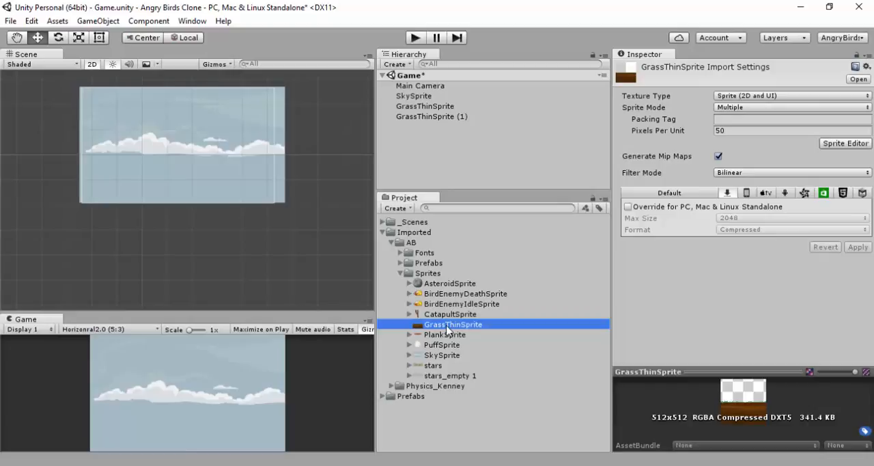
# Slice the GrassThinSprite texture in the Sprite Editor with type Automatic, pivot Center and method Delete Existing, and apply the slicing
pyautogui.click(855, 147)
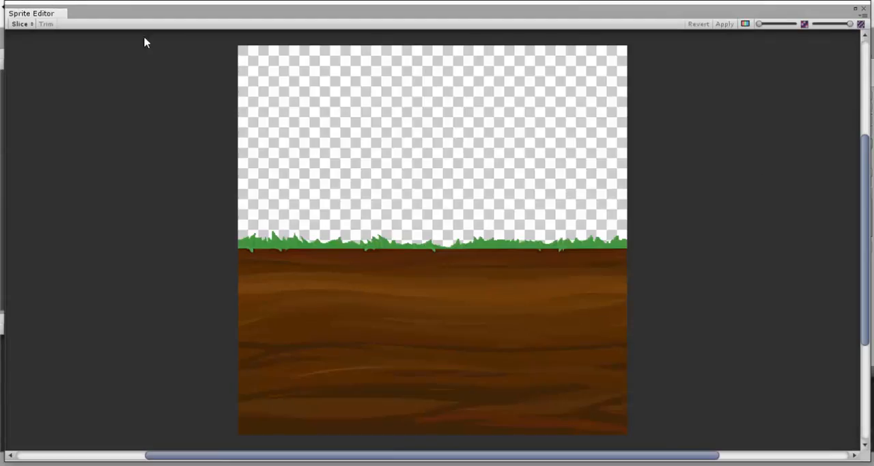
pyautogui.click(26, 25)
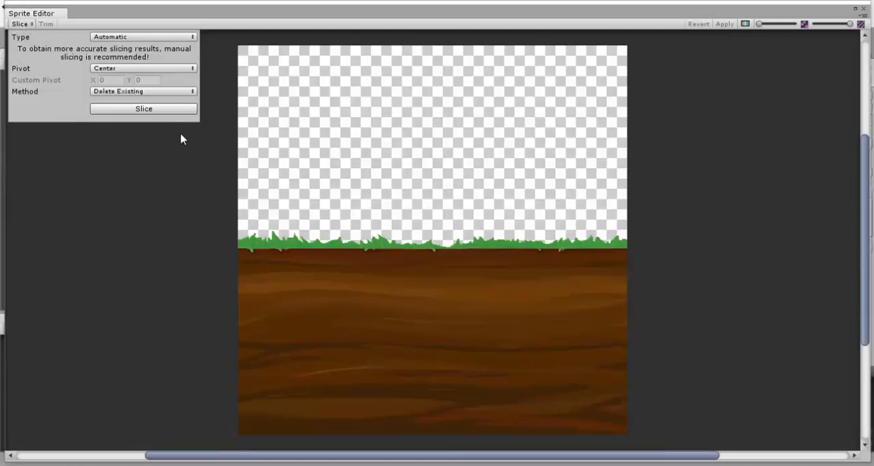
pyautogui.click(163, 109)
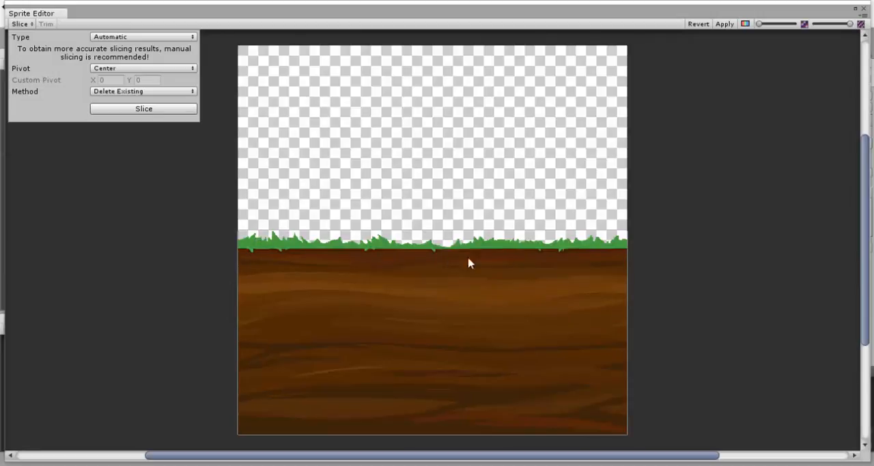
pyautogui.click(725, 24)
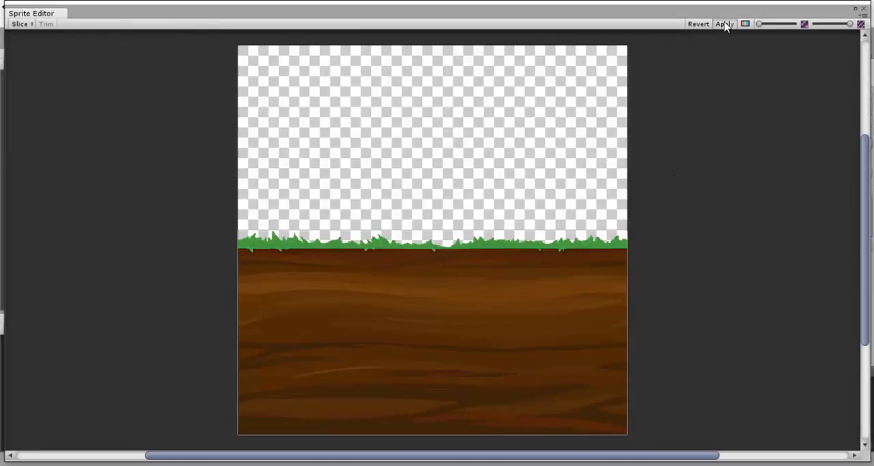
pyautogui.click(864, 10)
# Select GrassThinSprite and GrassThinSprite (1) together and reset their Box Collider 2D to match the sliced sprite
pyautogui.click(444, 116)
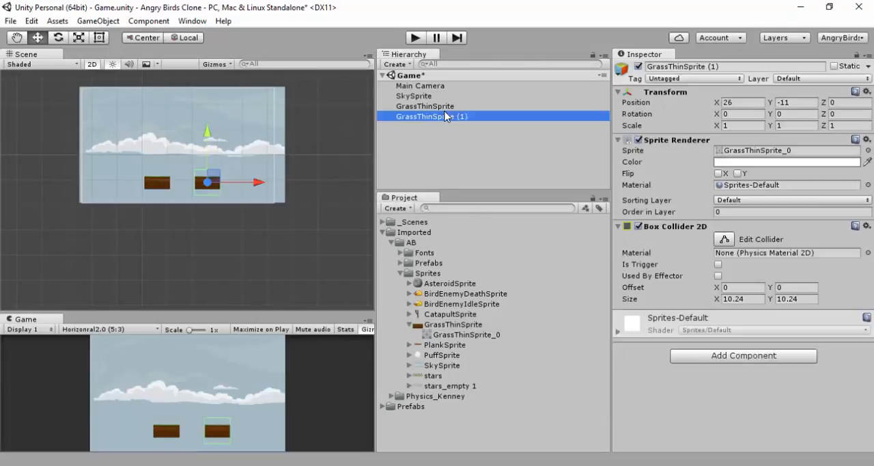
pyautogui.keyDown('ctrl'); pyautogui.click(449, 106); pyautogui.keyUp('ctrl')
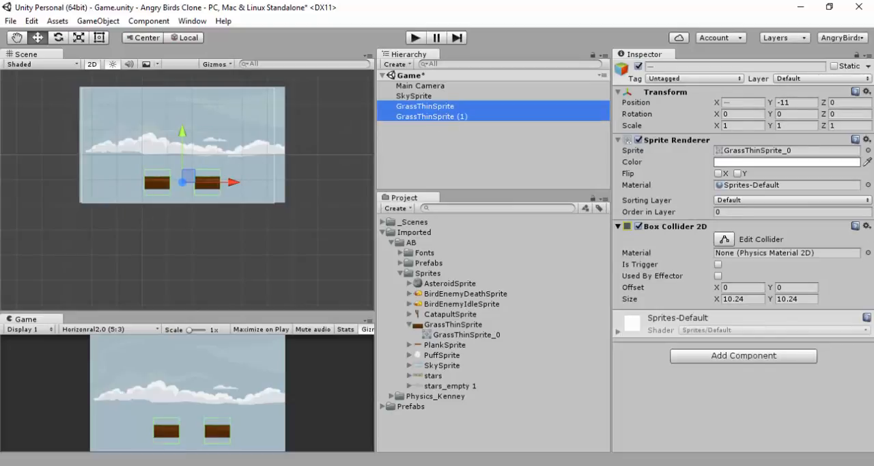
pyautogui.click(803, 226)
pyautogui.click(867, 225)
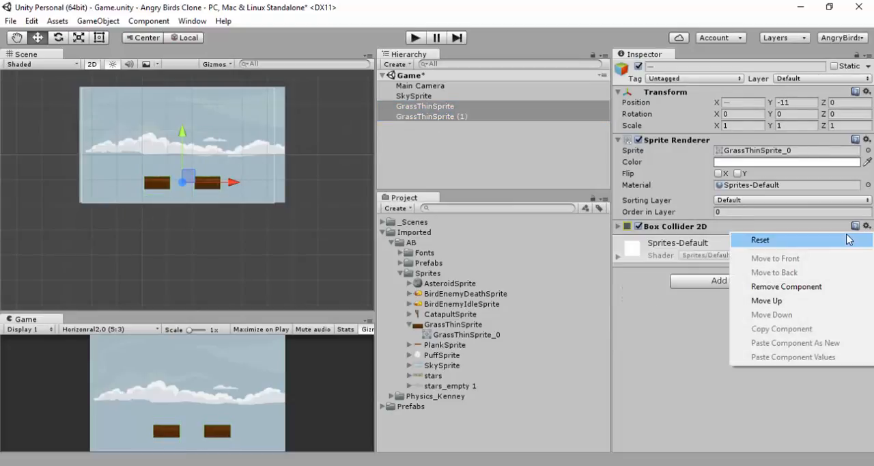
pyautogui.click(783, 240)
# Check the box collider outlines of both grass blocks by temporarily disabling their Sprite Renderers and moving the blocks below the sky
pyautogui.scroll(8, 229, 190)
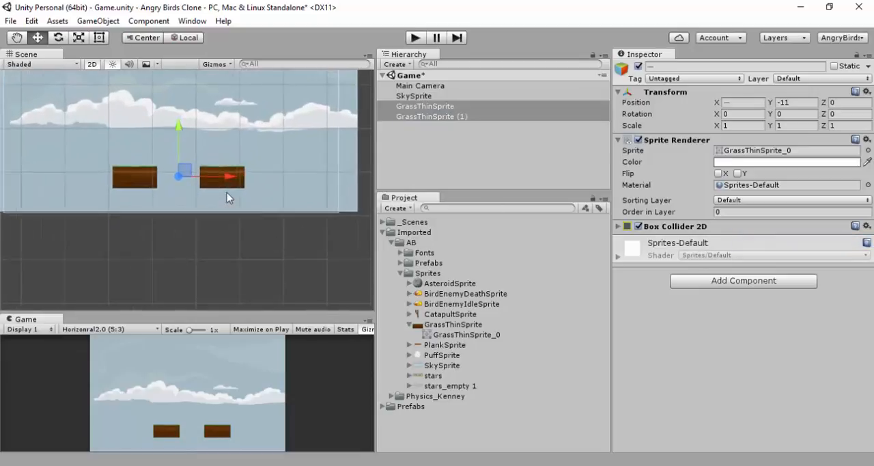
pyautogui.click(639, 140)
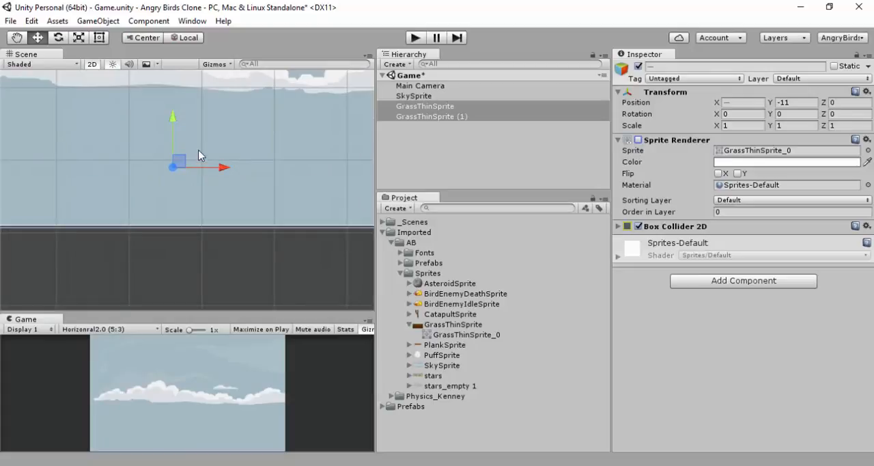
pyautogui.moveTo(174, 118); pyautogui.dragTo(177, 237)
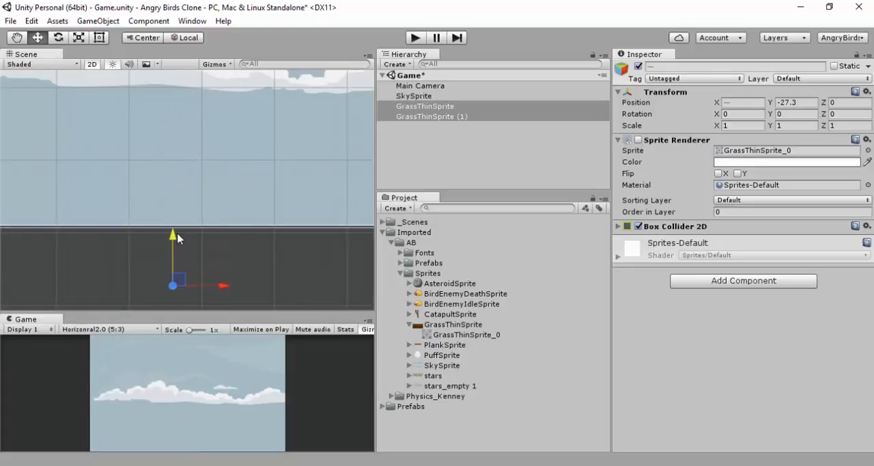
pyautogui.click(717, 229)
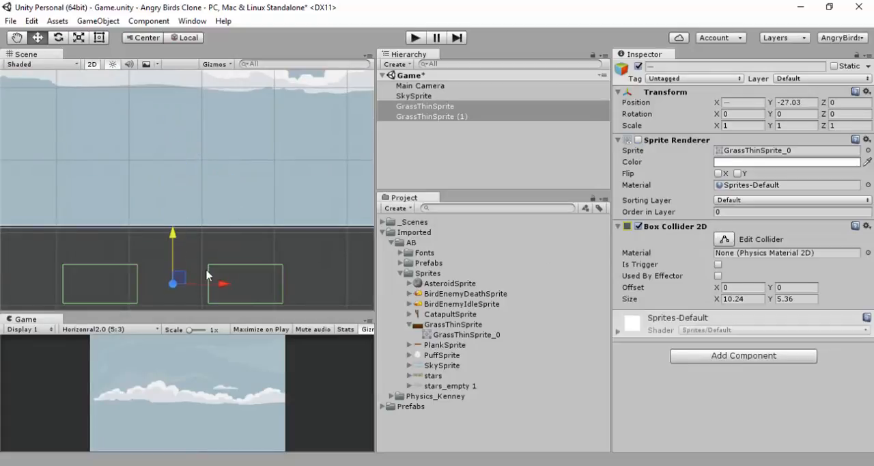
pyautogui.click(639, 139)
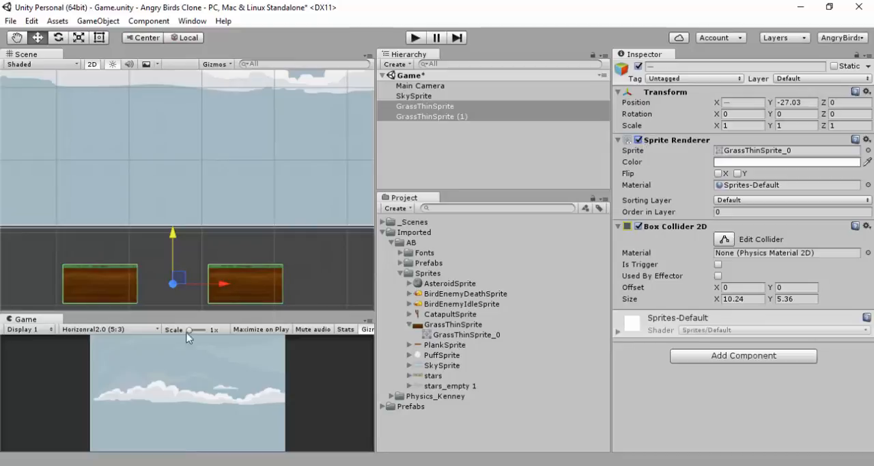
# Move both grass blocks up to Y -15.6 so they sit along the lower edge of the sky, and deselect them
pyautogui.moveTo(173, 239); pyautogui.dragTo(176, 151)
pyautogui.scroll(-3, 189, 241)
pyautogui.click(186, 242)
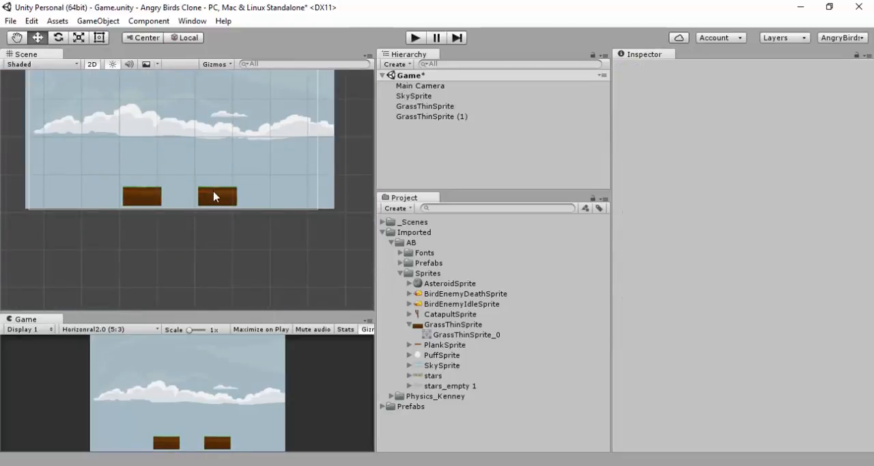
# Move GrassThinSprite (1) to the sky's left edge and place GrassThinSprite directly beside it at X -8
pyautogui.click(217, 196)
pyautogui.moveTo(261, 196); pyautogui.dragTo(115, 208)
pyautogui.click(138, 202)
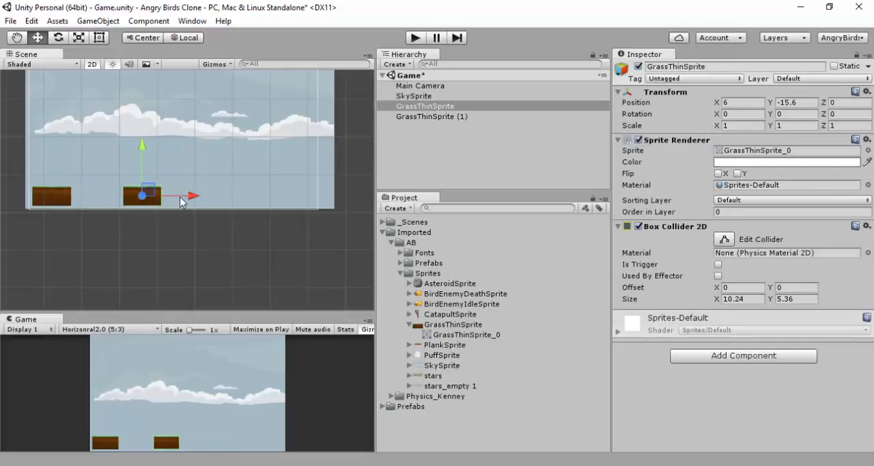
pyautogui.moveTo(189, 196); pyautogui.dragTo(144, 202)
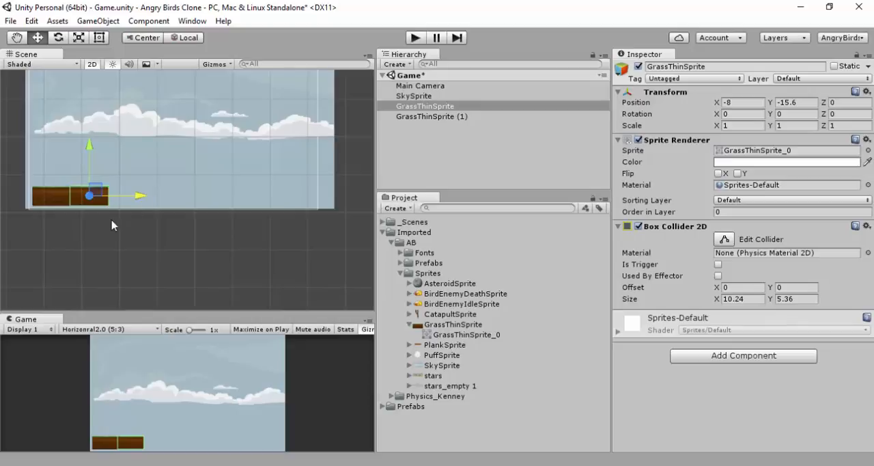
pyautogui.click(111, 226)
# Duplicate the GrassThinSprite block twice and line the copies up to its right, making a continuous strip of four ground blocks
pyautogui.scroll(10, 82, 203)
pyautogui.moveTo(89, 202); pyautogui.dragTo(371, 203, button='middle')
pyautogui.scroll(3, 240, 203)
pyautogui.scroll(5, 183, 193)
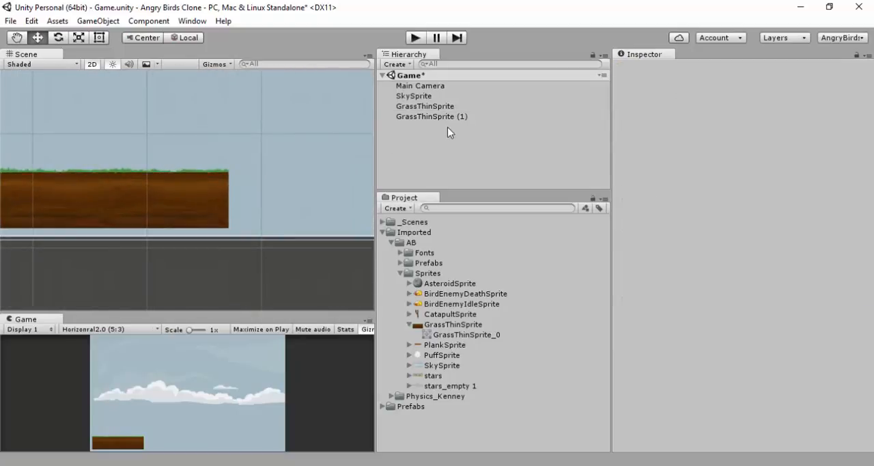
pyautogui.click(433, 116)
pyautogui.click(203, 193)
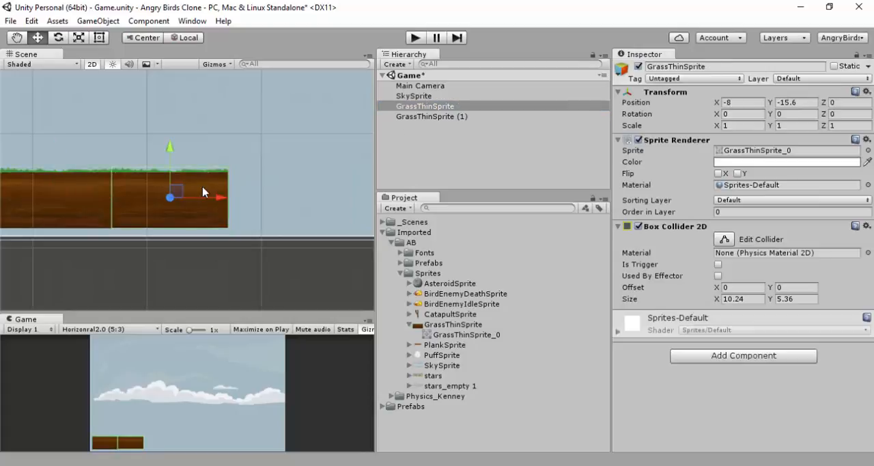
pyautogui.hotkey('ctrl', 'd')
pyautogui.moveTo(225, 199); pyautogui.dragTo(447, 210)
pyautogui.hotkey('ctrl', 'd')
pyautogui.scroll(-14, 327, 210)
pyautogui.click(274, 258)
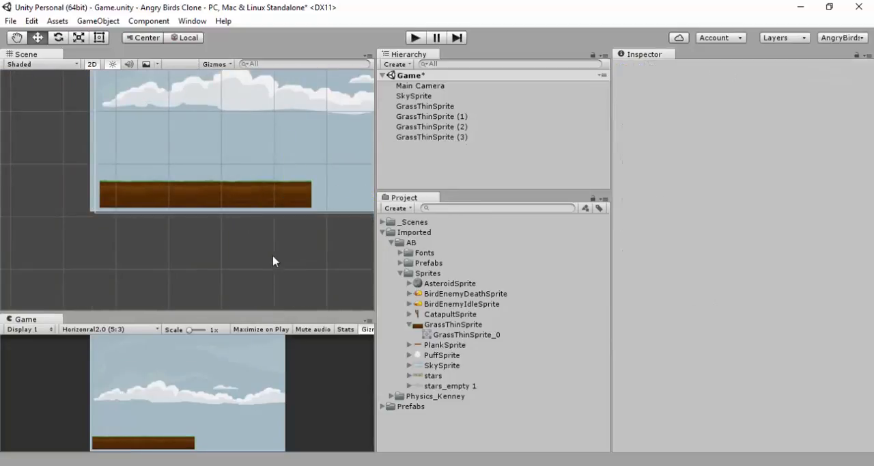
# Check the seams of the ground strip and widen the Scene and Game views at the expense of the neighbouring areas
pyautogui.scroll(10, 265, 222)
pyautogui.scroll(2, 279, 132)
pyautogui.moveTo(261, 189); pyautogui.dragTo(224, 218, button='middle')
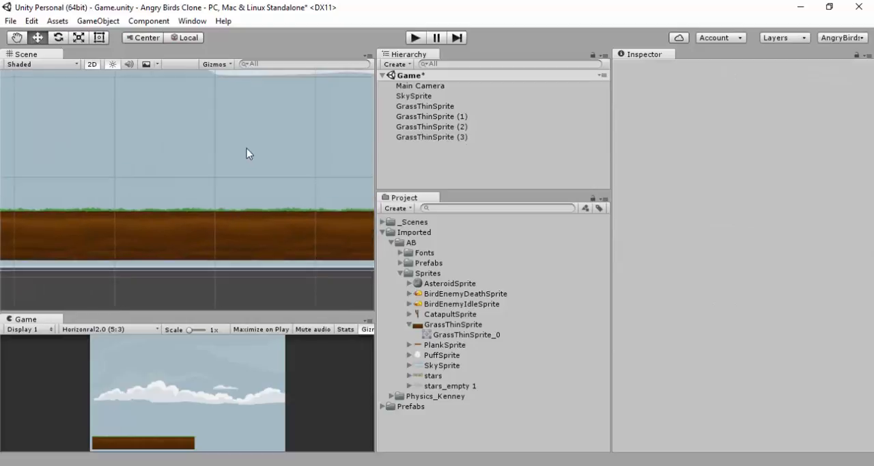
pyautogui.scroll(-3, 247, 147)
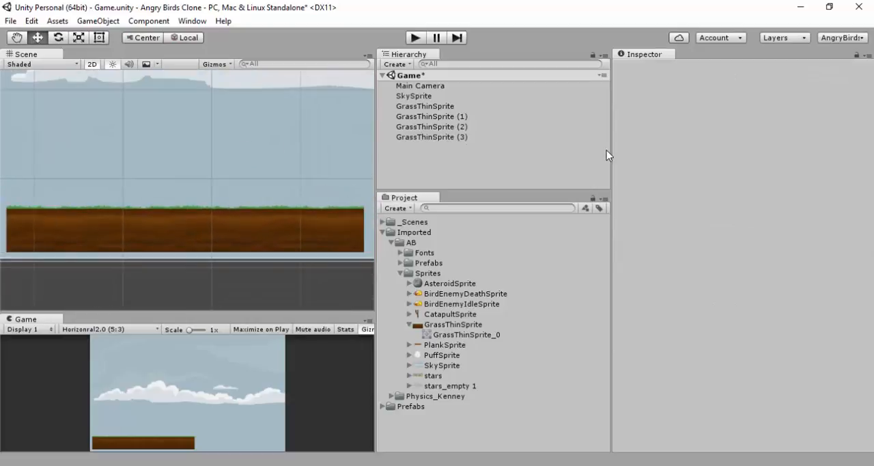
pyautogui.moveTo(608, 149); pyautogui.dragTo(736, 164)
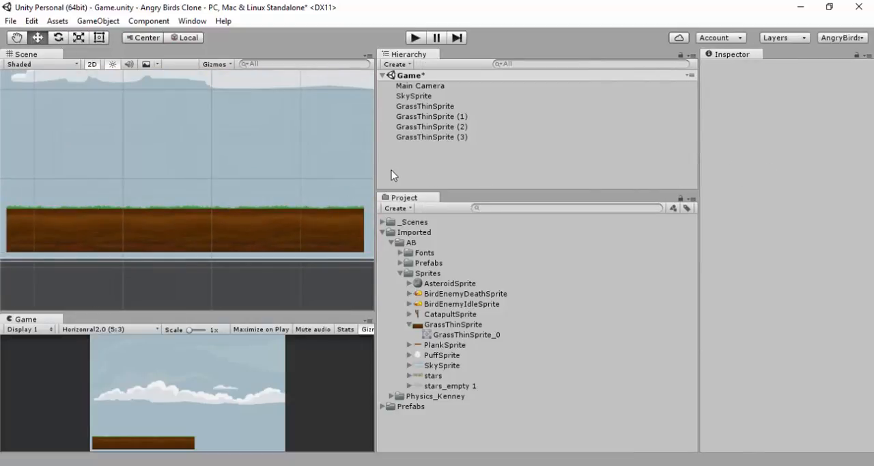
pyautogui.moveTo(377, 169); pyautogui.dragTo(594, 181)
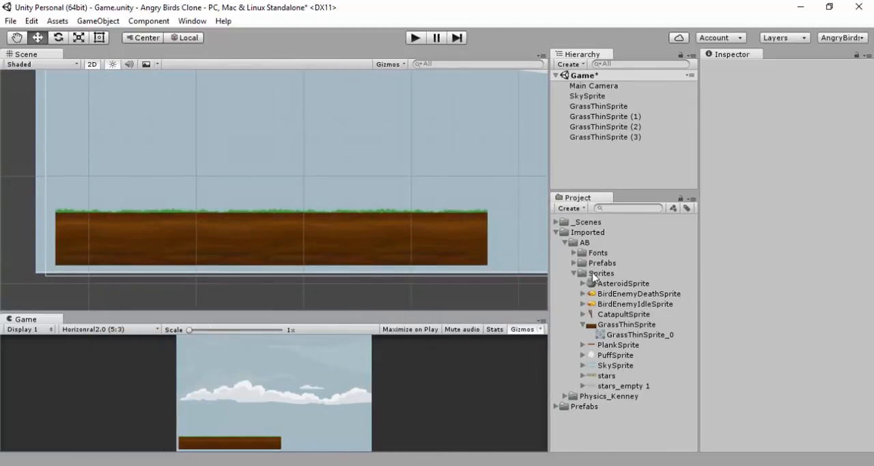
# Collapse the Sprites folder and look through the Metal elements inside the Physics_Kenney PNG folder
pyautogui.click(573, 273)
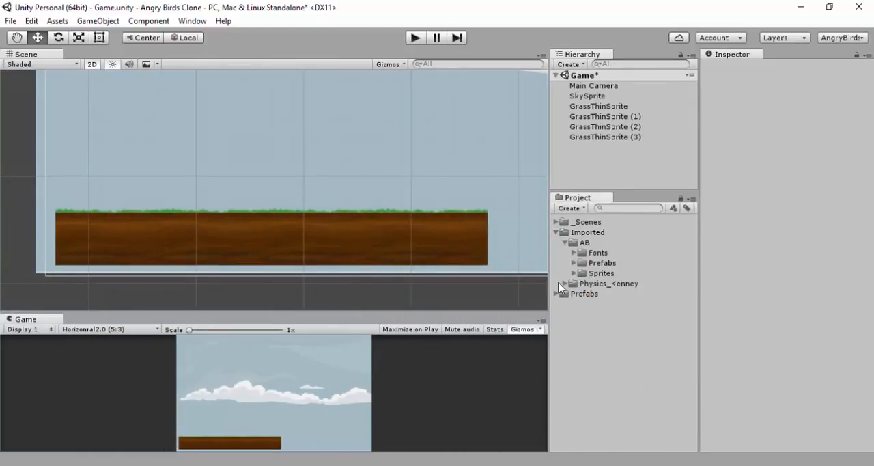
pyautogui.click(564, 284)
pyautogui.click(574, 294)
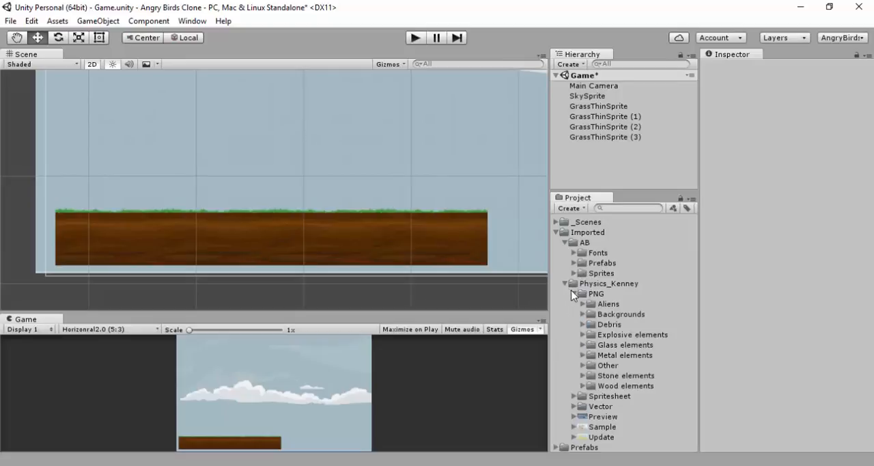
pyautogui.click(583, 355)
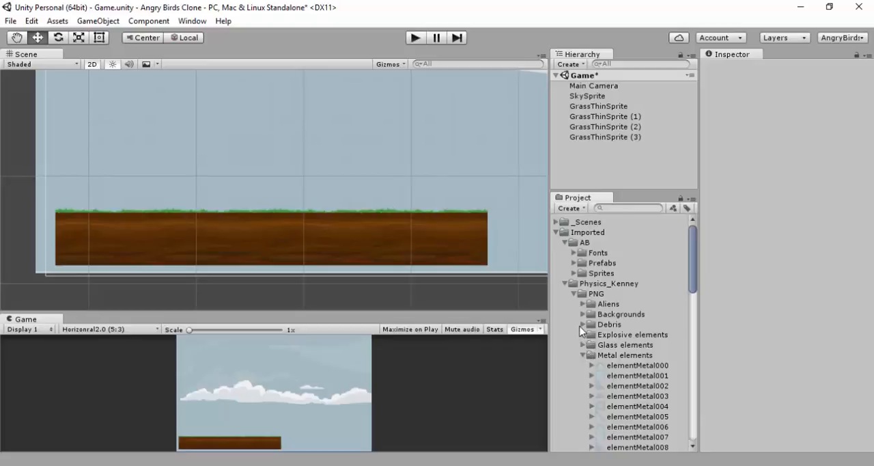
pyautogui.scroll(-3, 584, 331)
pyautogui.scroll(-10, 582, 327)
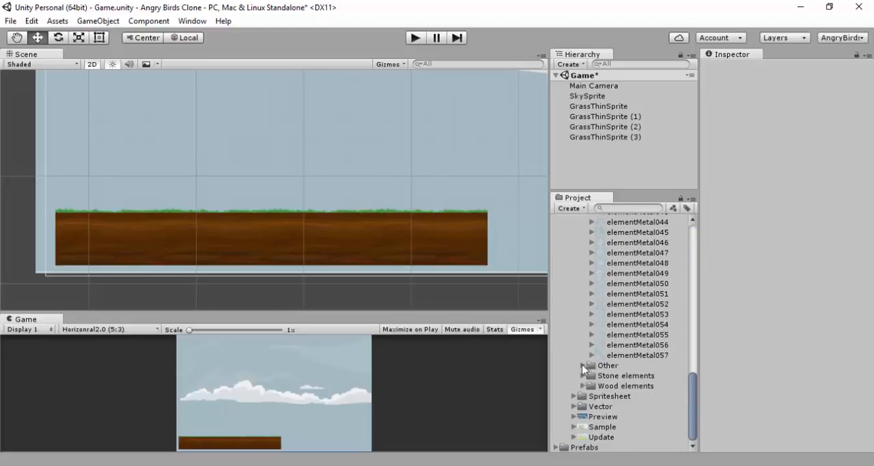
# Look through the Wood elements folder and preview the elementWood021 and elementWood019 sprites
pyautogui.click(583, 386)
pyautogui.scroll(-8, 586, 372)
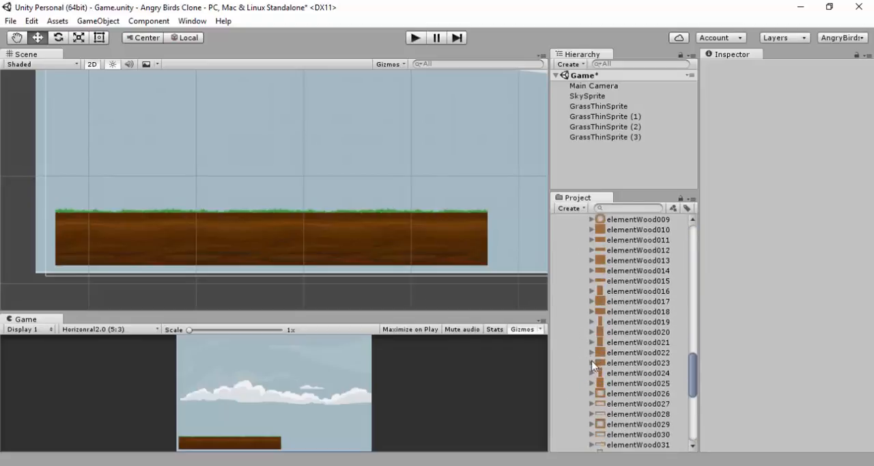
pyautogui.scroll(-6, 615, 270)
pyautogui.scroll(4, 616, 267)
pyautogui.click(616, 264)
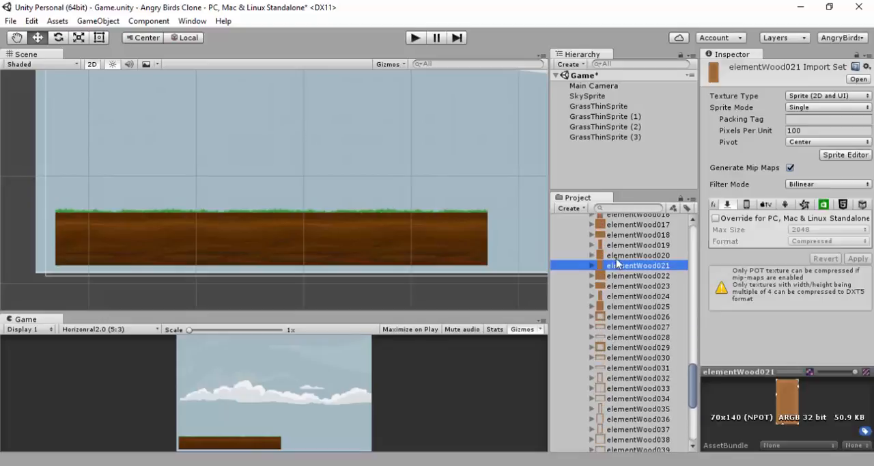
pyautogui.click(618, 244)
pyautogui.scroll(-7, 617, 293)
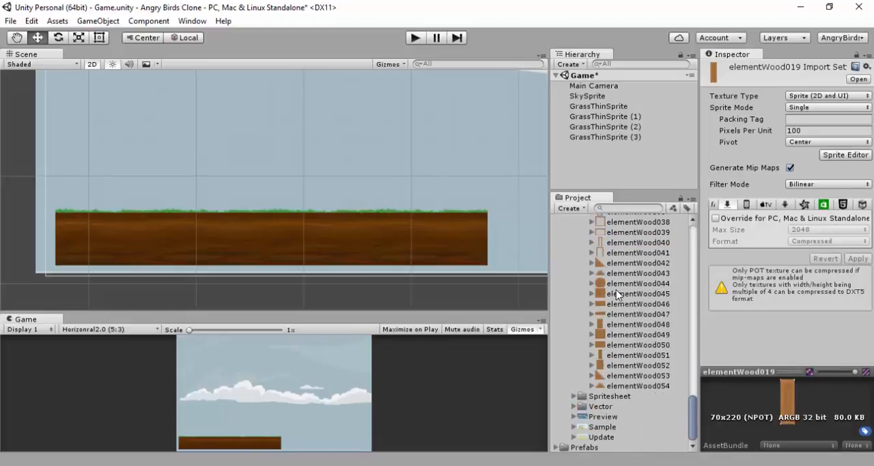
# Open the Spritesheet folder and preview the spritesheet_wood texture
pyautogui.click(577, 395)
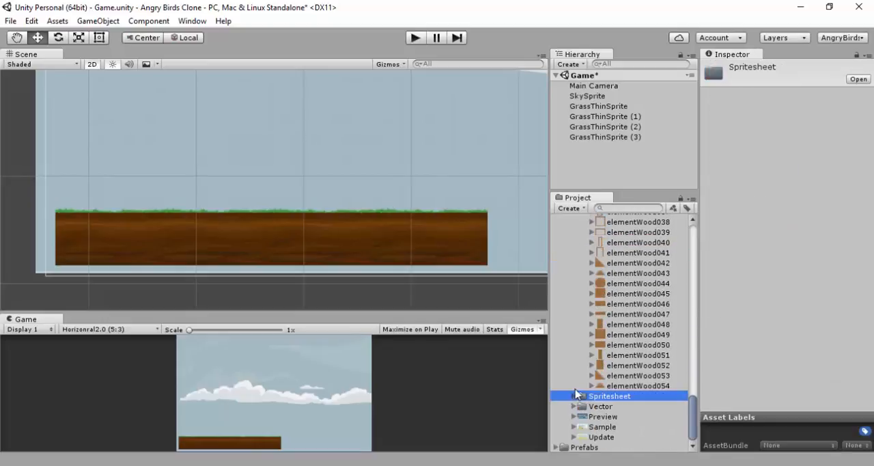
pyautogui.click(574, 396)
pyautogui.scroll(-10, 585, 393)
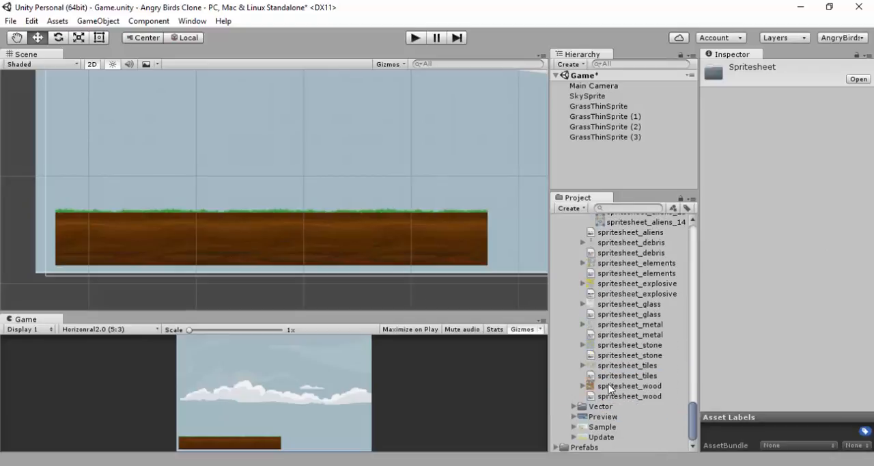
pyautogui.click(582, 387)
pyautogui.click(604, 387)
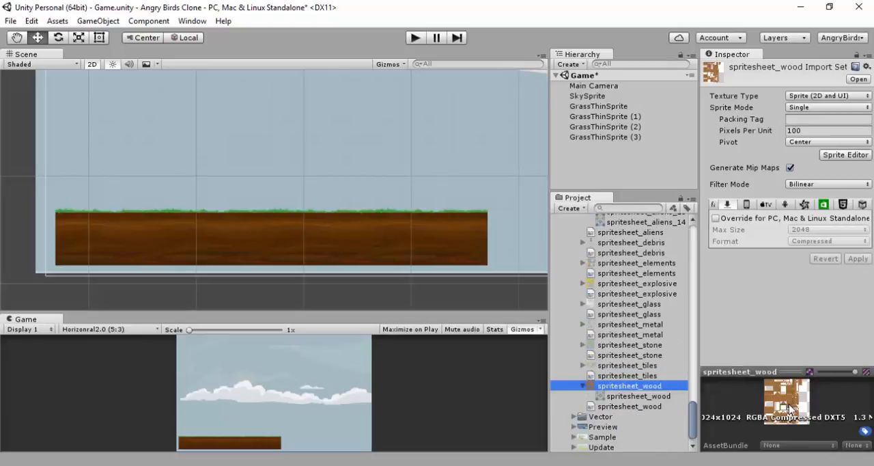
pyautogui.scroll(10, 620, 345)
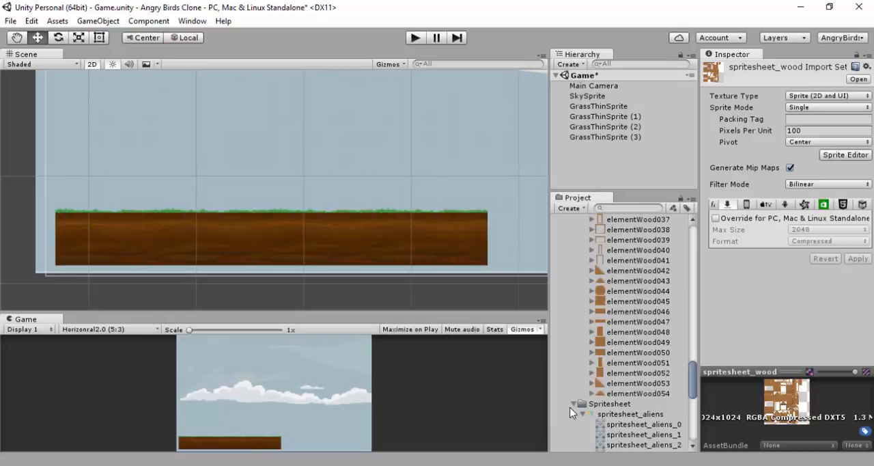
pyautogui.click(577, 404)
# Preview the cracked wood sprites elementWood045 to elementWood048, enlarging the texture preview area
pyautogui.click(618, 333)
pyautogui.click(623, 313)
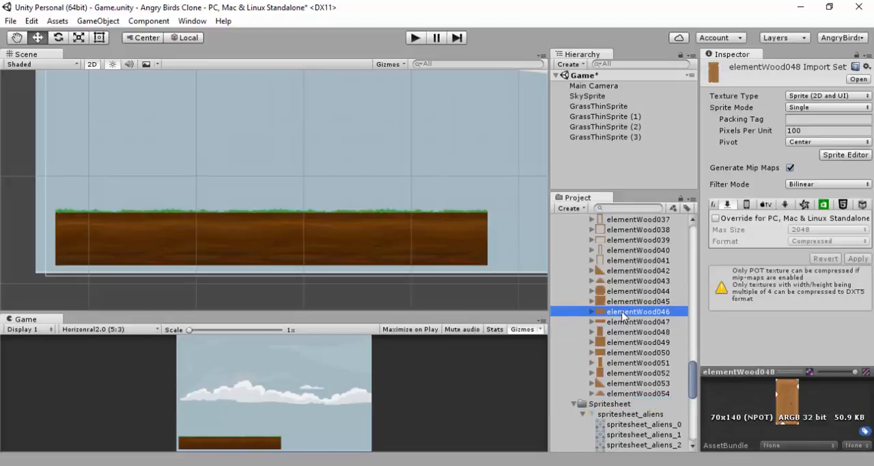
pyautogui.click(622, 321)
pyautogui.moveTo(776, 370); pyautogui.dragTo(791, 324)
pyautogui.click(639, 303)
pyautogui.click(620, 314)
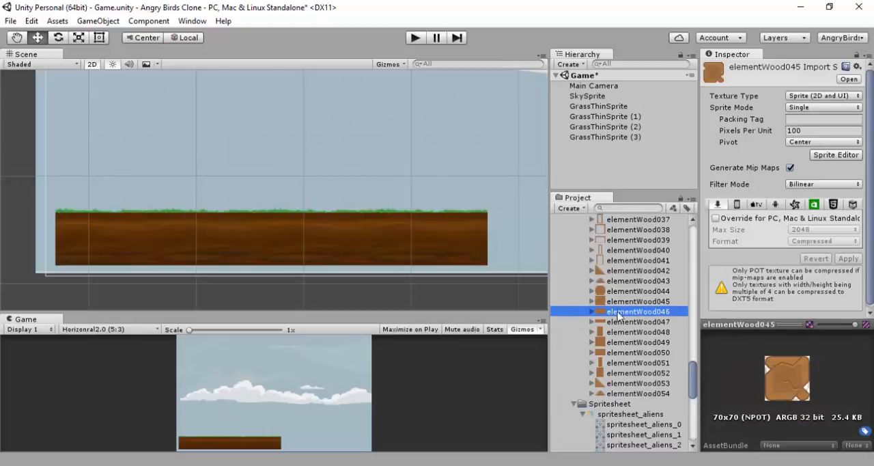
# Add elementWood019, elementWood021 and two copies of elementWood016 to the scene hierarchy
pyautogui.scroll(7, 615, 291)
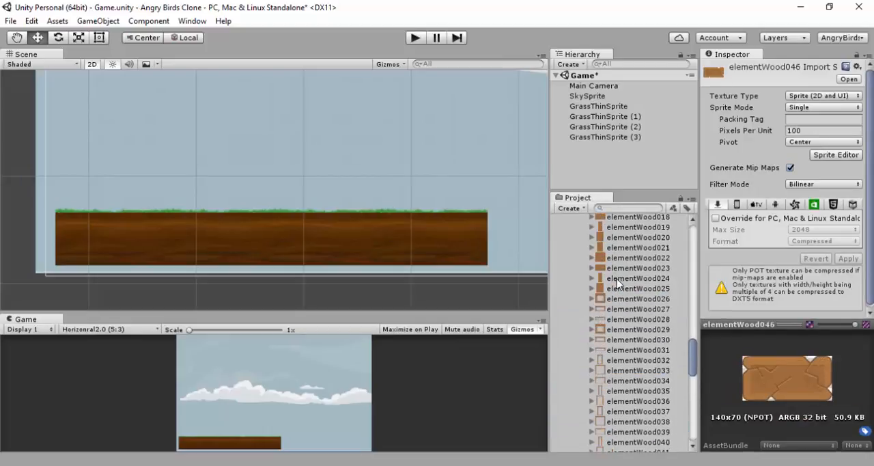
pyautogui.click(614, 261)
pyautogui.click(620, 266)
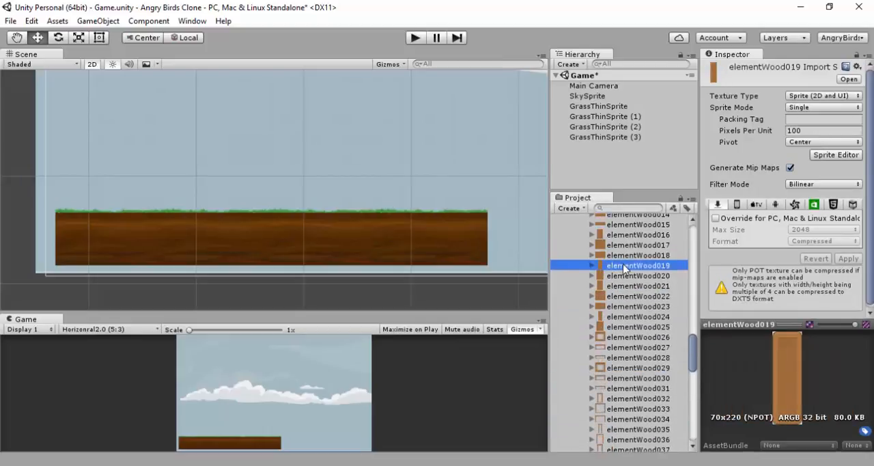
pyautogui.moveTo(623, 269); pyautogui.dragTo(598, 153)
pyautogui.click(615, 297)
pyautogui.moveTo(615, 297); pyautogui.dragTo(609, 173)
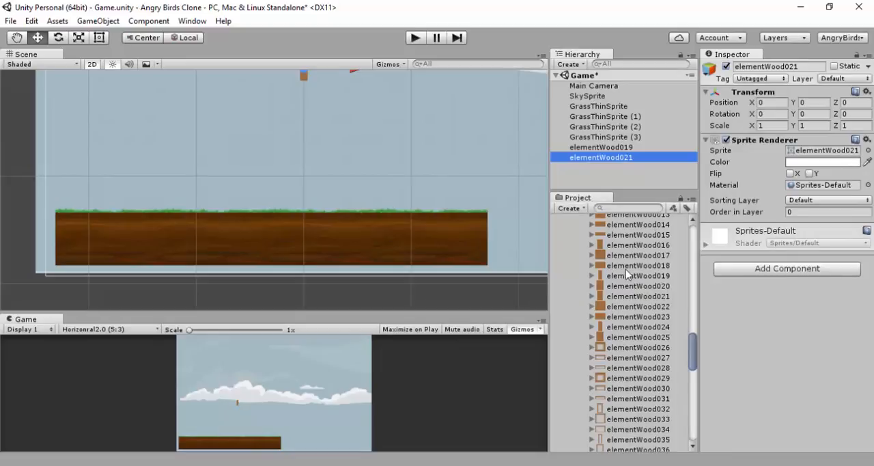
pyautogui.click(630, 246)
pyautogui.moveTo(630, 245); pyautogui.dragTo(610, 173)
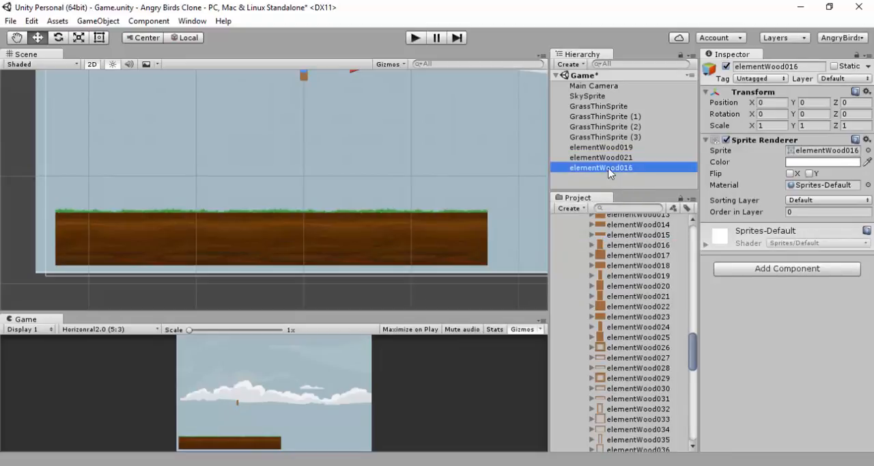
pyautogui.moveTo(627, 248); pyautogui.dragTo(610, 177)
# Select all four wood element objects together and move them down to Y -8.9, just above the ground strip
pyautogui.scroll(-4, 449, 239)
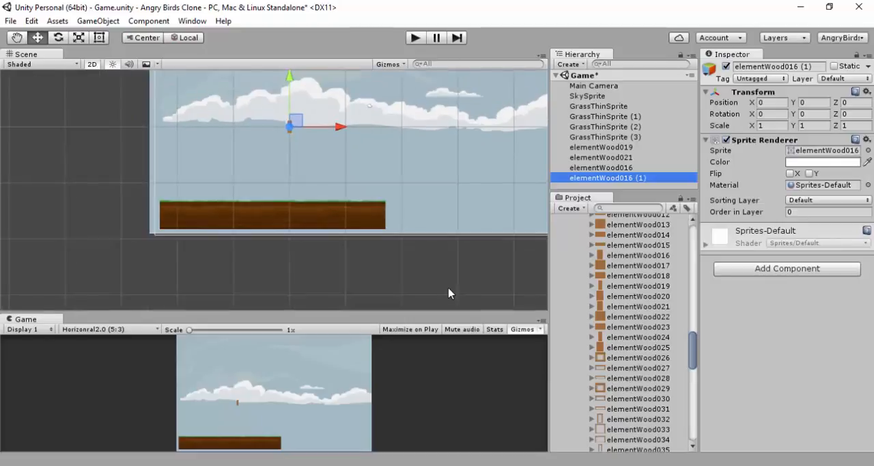
pyautogui.keyDown('ctrl'); pyautogui.click(618, 148); pyautogui.keyUp('ctrl')
pyautogui.keyDown('ctrl'); pyautogui.click(619, 158); pyautogui.keyUp('ctrl')
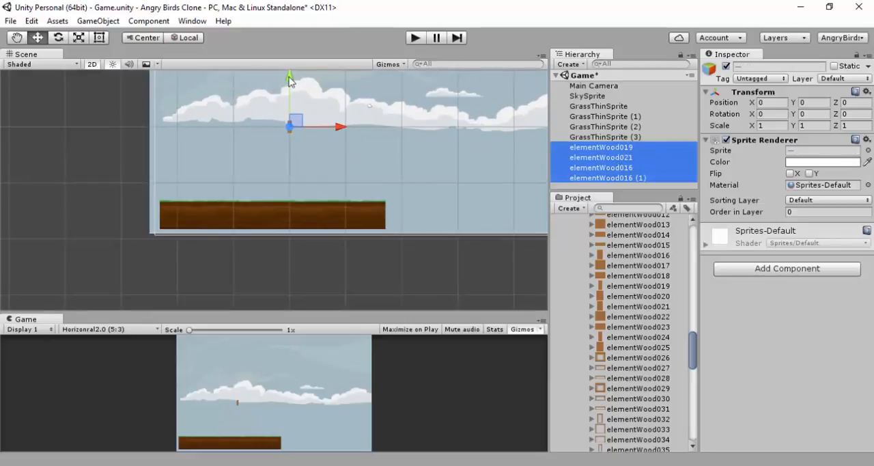
pyautogui.moveTo(290, 82); pyautogui.dragTo(303, 132)
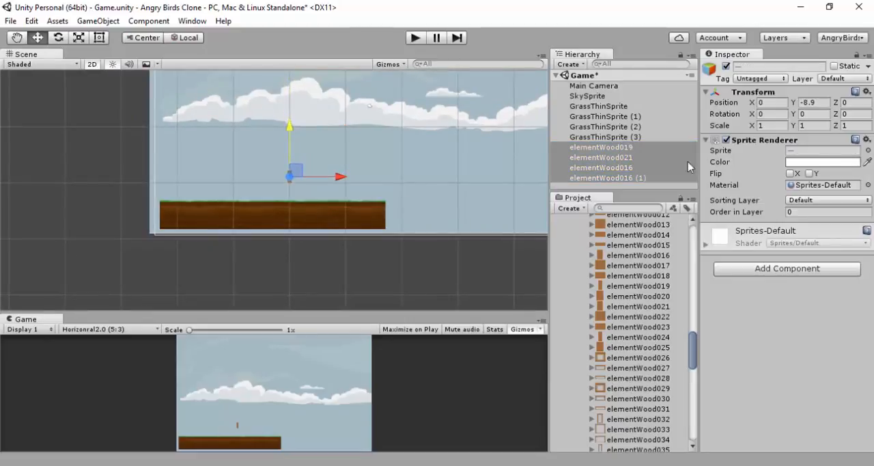
# Set Order in Layer to 2 for the four selected wood element objects
pyautogui.click(793, 213)
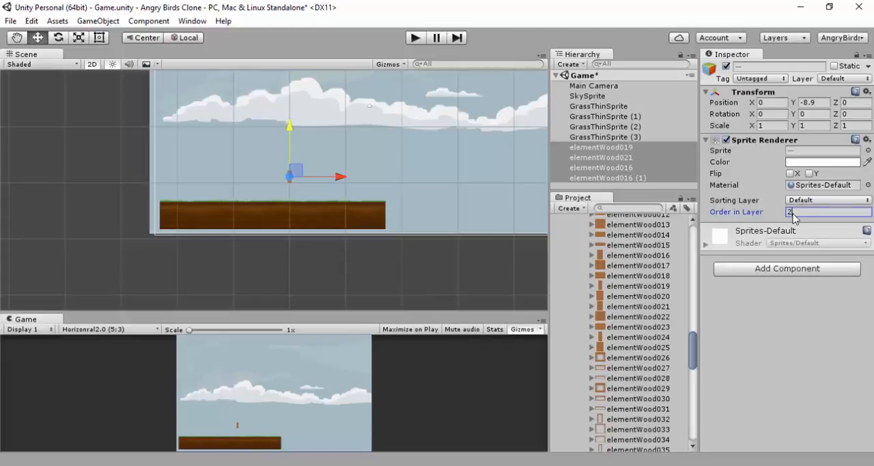
pyautogui.click(354, 238)
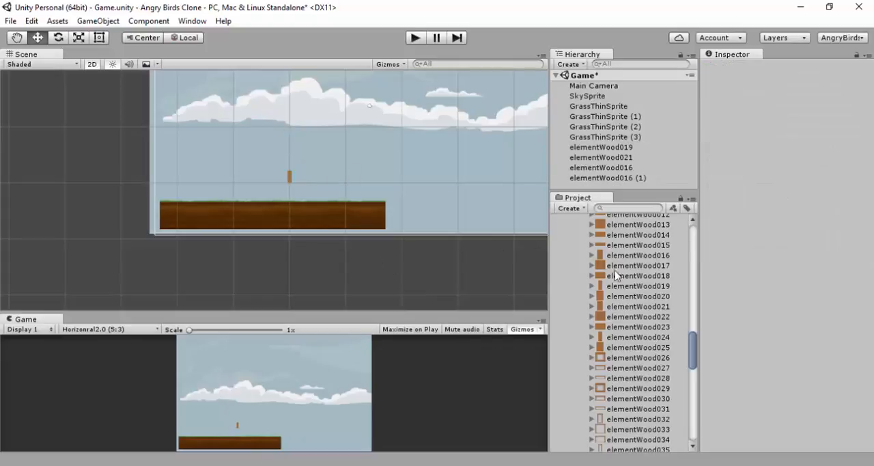
# Set Pixels Per Unit to 50 and Filter Mode to Point (no filter) for the elementWood016, elementWood019 and elementWood021 textures, applying the changes
pyautogui.scroll(10, 618, 276)
pyautogui.scroll(-7, 617, 258)
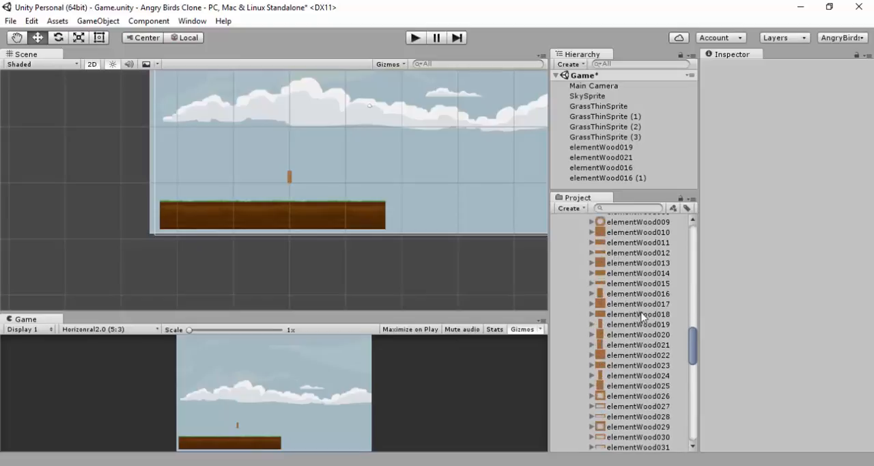
pyautogui.click(660, 325)
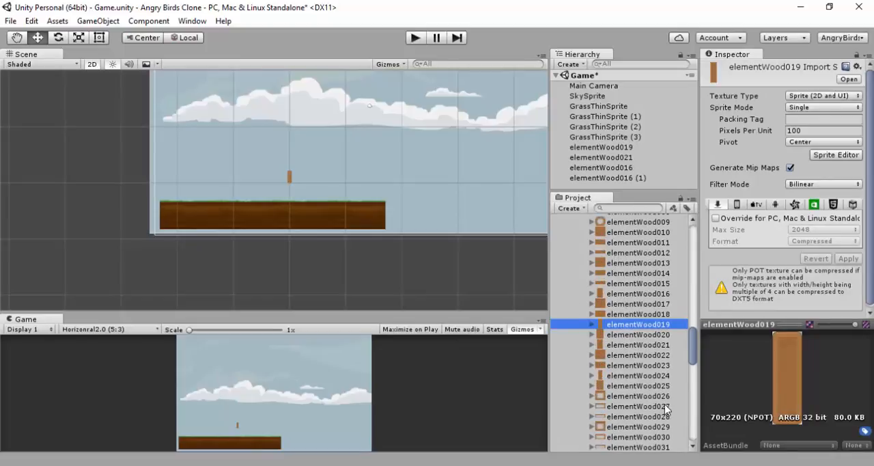
pyautogui.keyDown('ctrl'); pyautogui.click(666, 345); pyautogui.keyUp('ctrl')
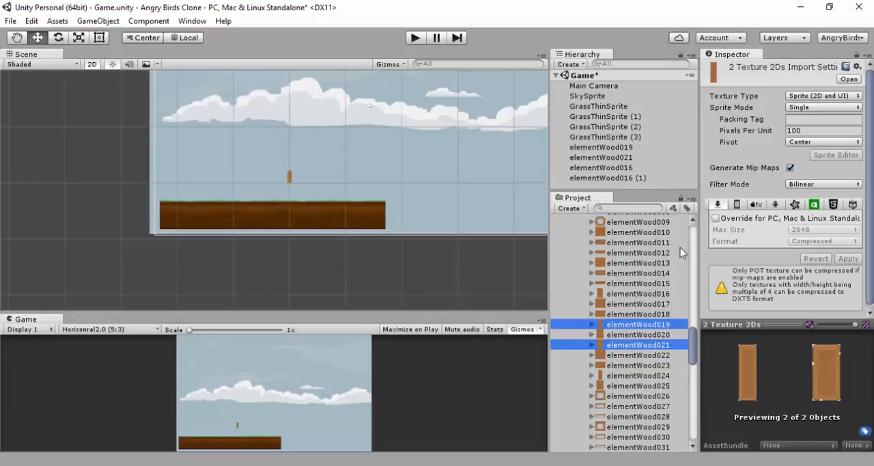
pyautogui.keyDown('ctrl'); pyautogui.click(661, 293); pyautogui.keyUp('ctrl')
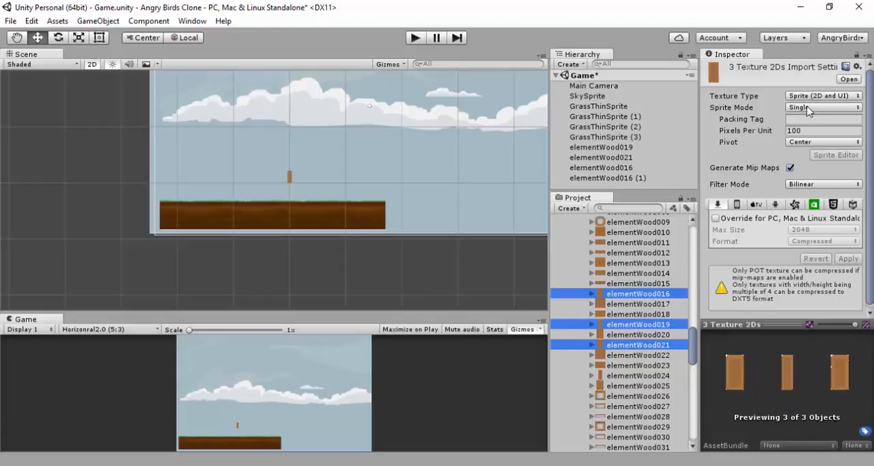
pyautogui.click(806, 130)
pyautogui.write('50')
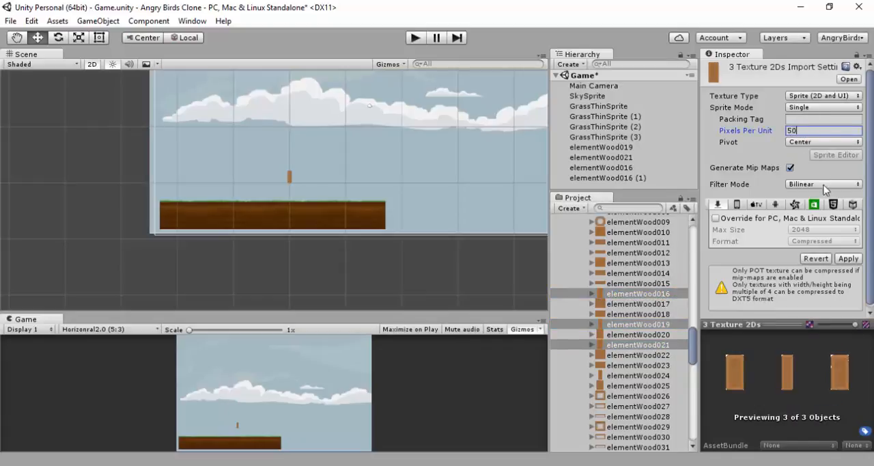
pyautogui.click(847, 258)
pyautogui.click(838, 185)
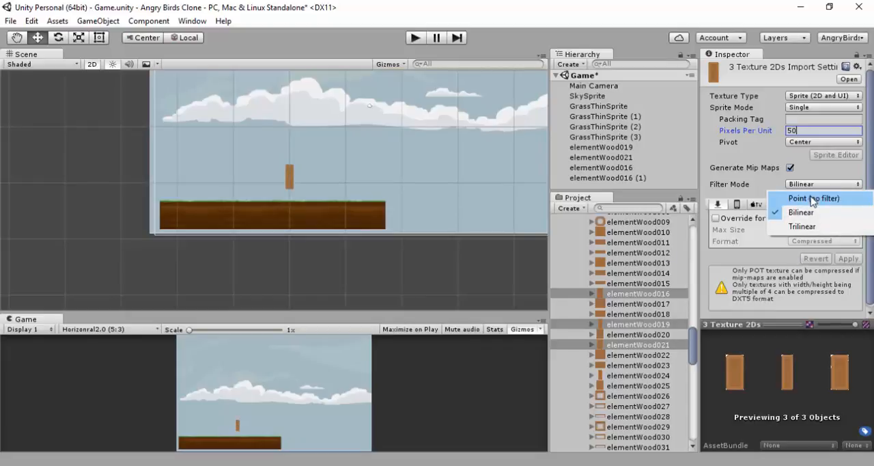
pyautogui.click(813, 198)
pyautogui.click(848, 259)
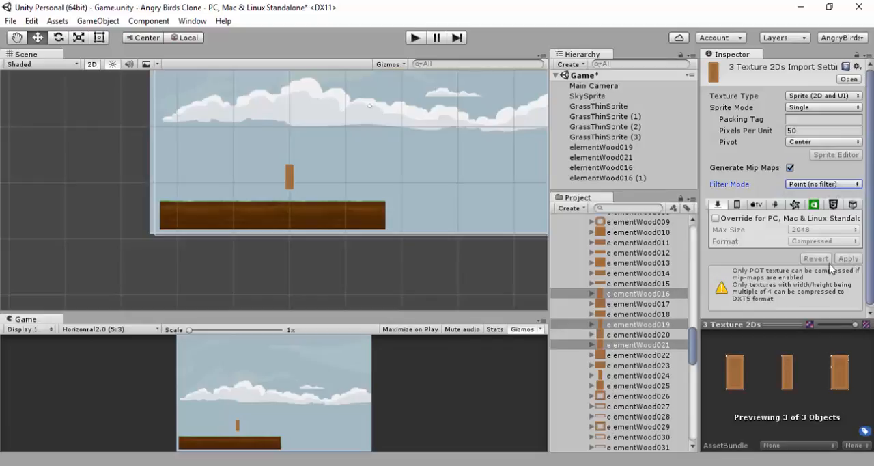
# Spread the wood objects horizontally, moving elementWood019 to X -8.7, elementWood016 to X -3.1 and elementWood021 to X 4.1
pyautogui.click(605, 148)
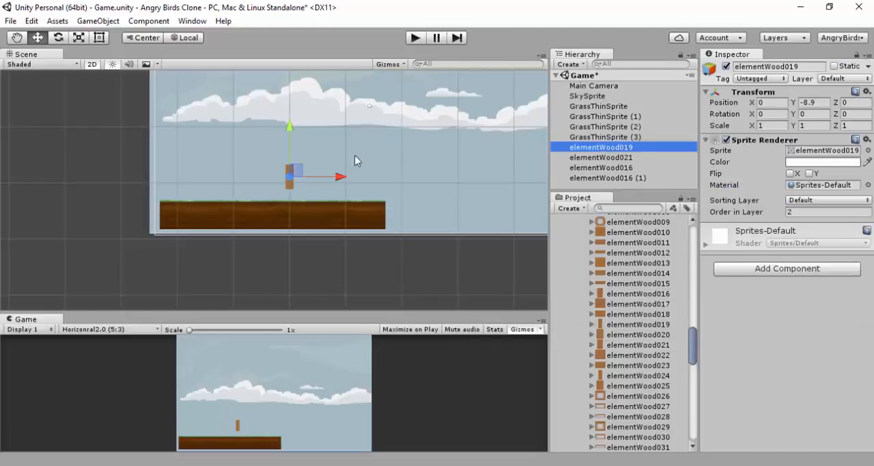
pyautogui.moveTo(336, 179); pyautogui.dragTo(361, 175)
pyautogui.click(608, 167)
pyautogui.click(599, 158)
# Delete the elementWood021 object from the scene
pyautogui.scroll(6, 321, 181)
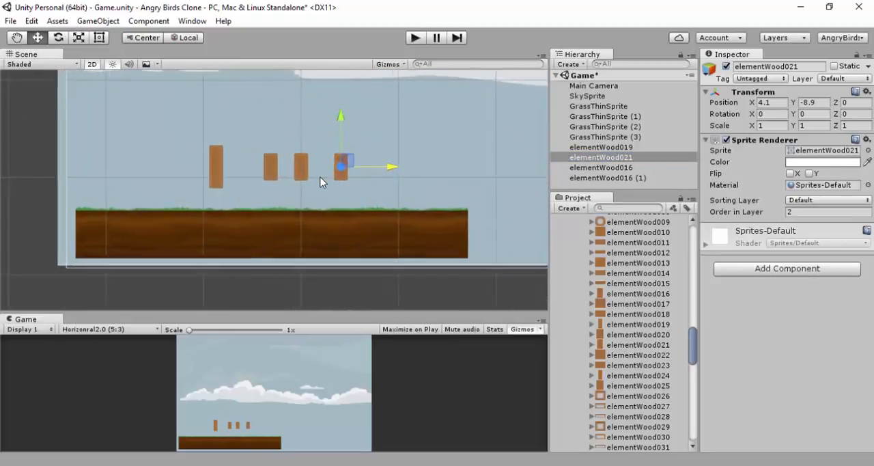
pyautogui.click(625, 158)
pyautogui.press('Delete')
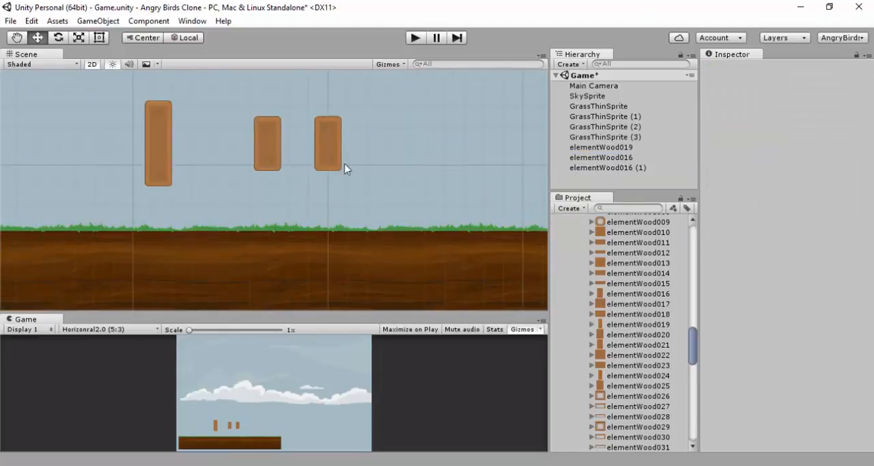
# Add a Box Collider 2D component to elementWood019 and both elementWood016 objects together
pyautogui.click(565, 158)
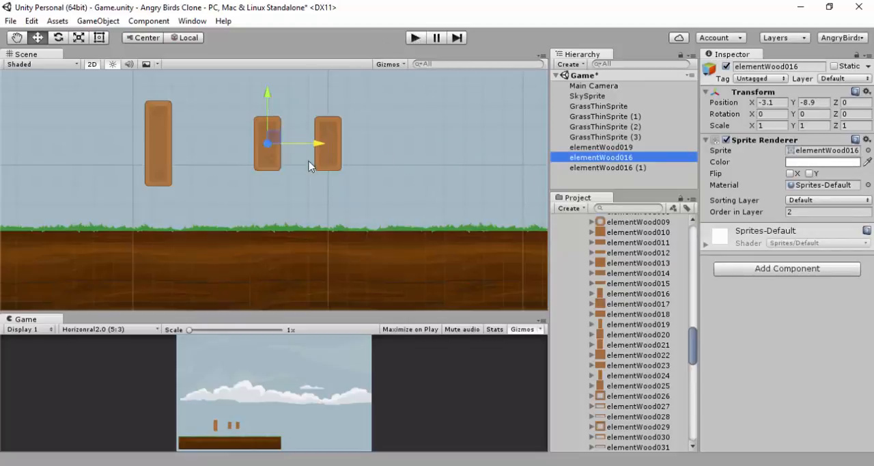
pyautogui.keyDown('ctrl'); pyautogui.click(593, 147); pyautogui.keyUp('ctrl')
pyautogui.keyDown('ctrl'); pyautogui.click(594, 167); pyautogui.keyUp('ctrl')
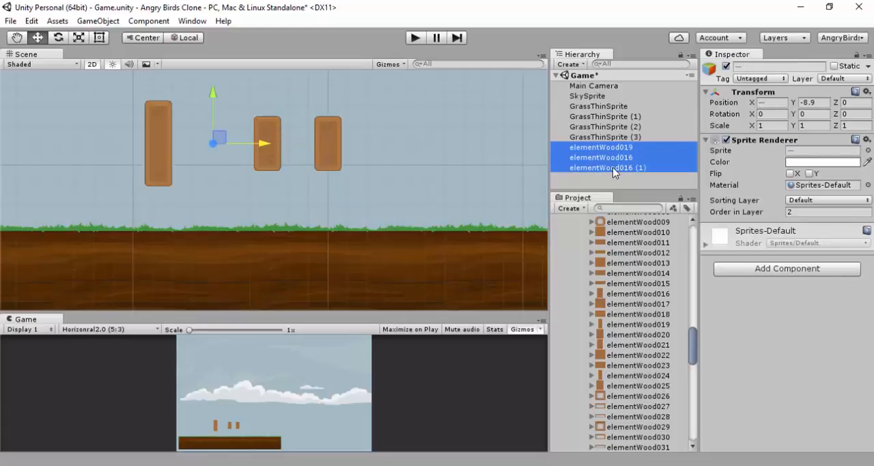
pyautogui.click(766, 269)
pyautogui.click(745, 137)
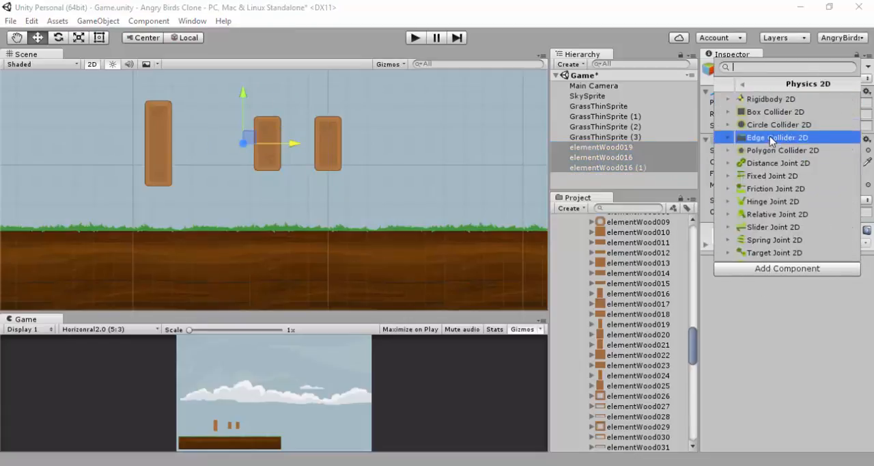
pyautogui.click(743, 112)
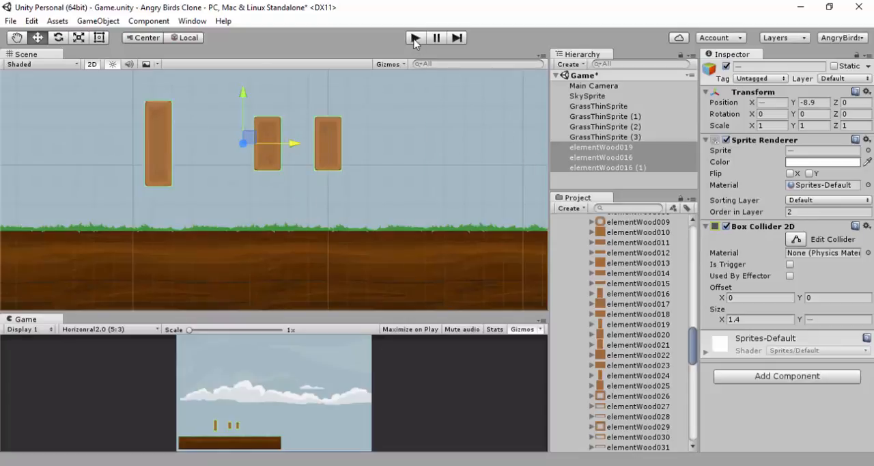
# Add a Rigidbody 2D component to the three selected wood objects
pyautogui.click(767, 376)
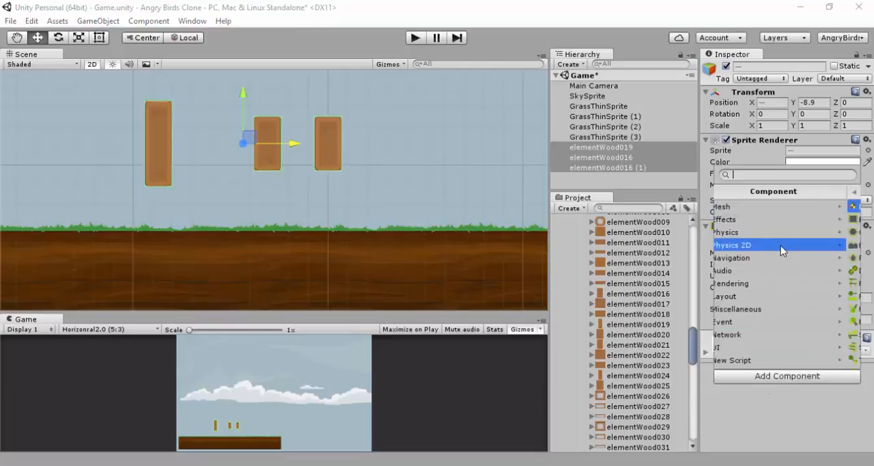
pyautogui.click(781, 245)
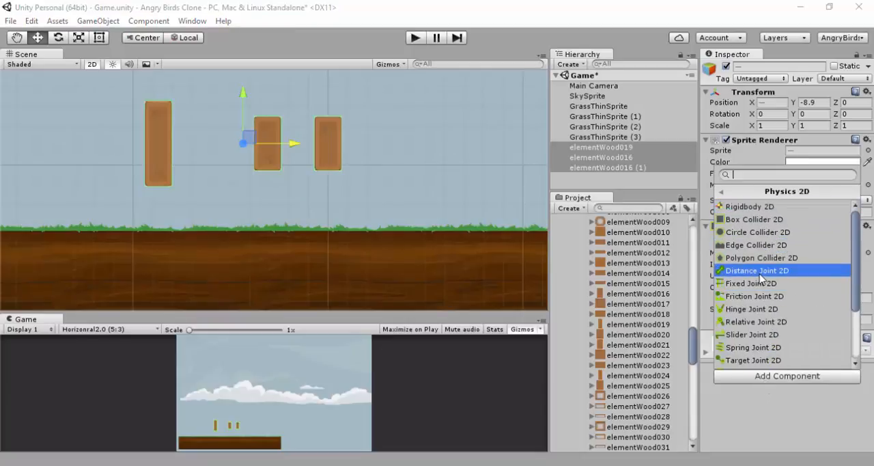
pyautogui.click(769, 219)
pyautogui.scroll(-3, 785, 314)
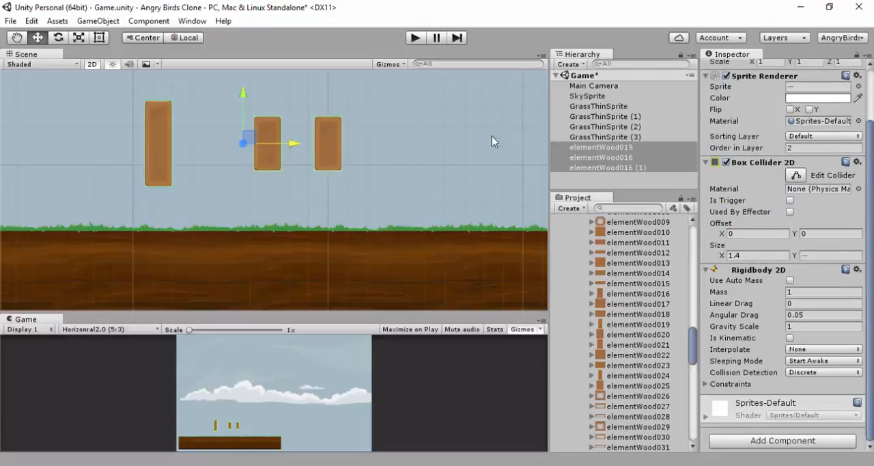
# Run the game, check the full resting Y positions of elementWood016 and elementWood019 on the ground, and stop play mode
pyautogui.click(415, 39)
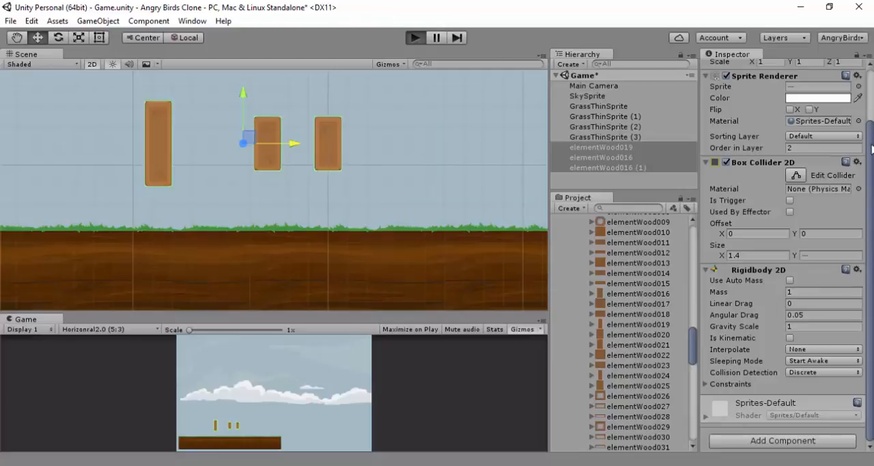
pyautogui.hotkey('ctrl', 'p')
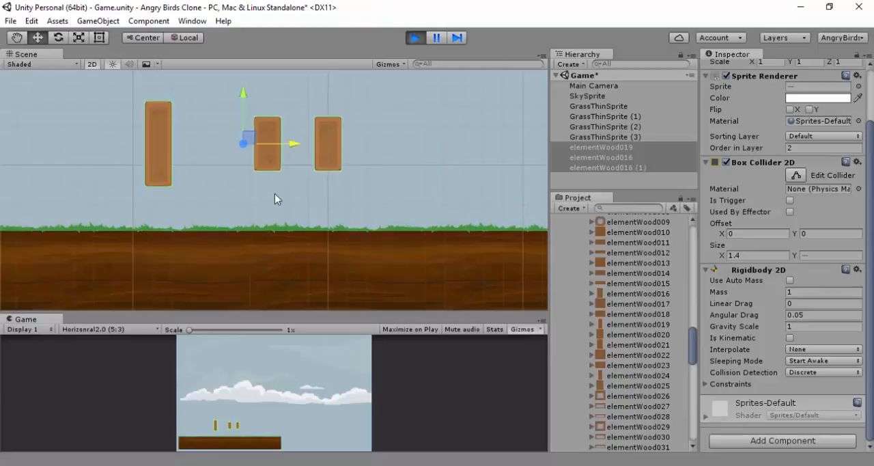
pyautogui.scroll(2, 275, 197)
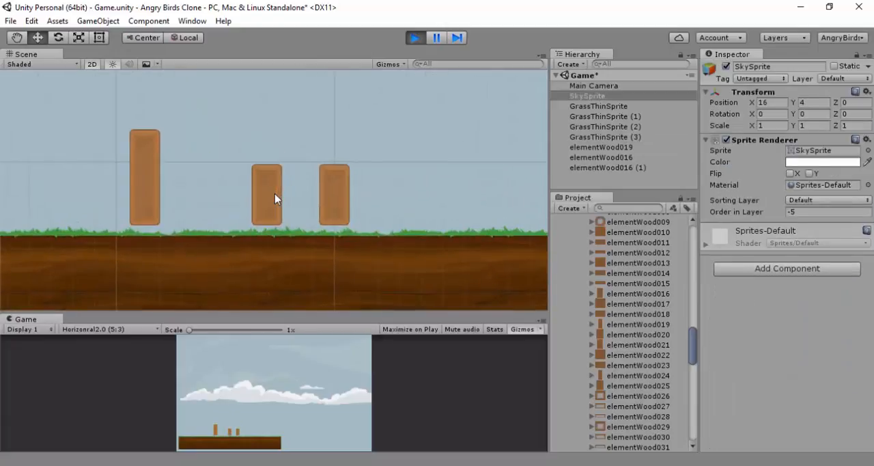
pyautogui.click(272, 196)
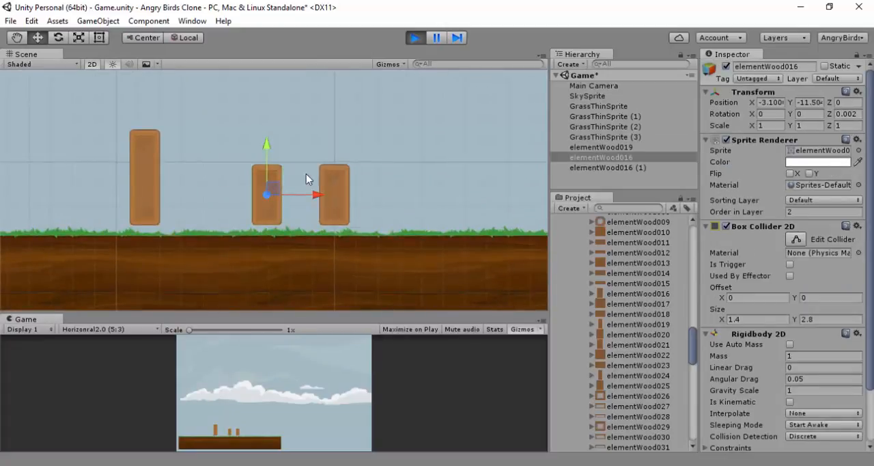
pyautogui.click(810, 103)
pyautogui.moveTo(699, 109); pyautogui.dragTo(577, 113)
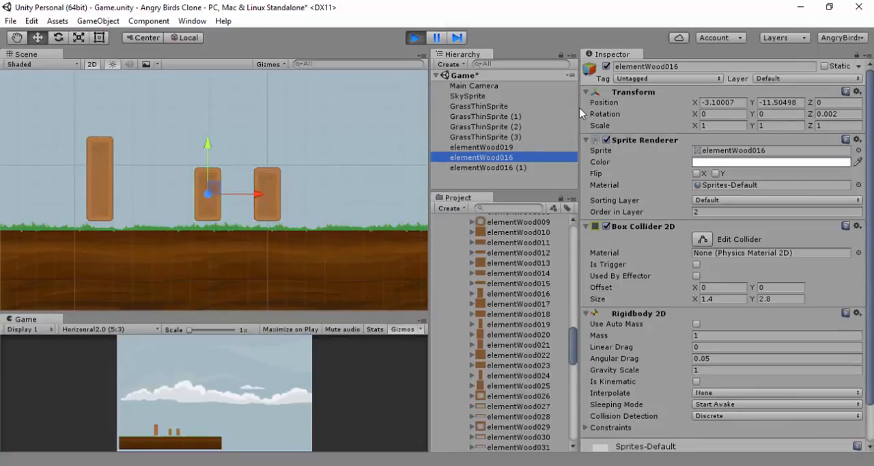
pyautogui.click(101, 172)
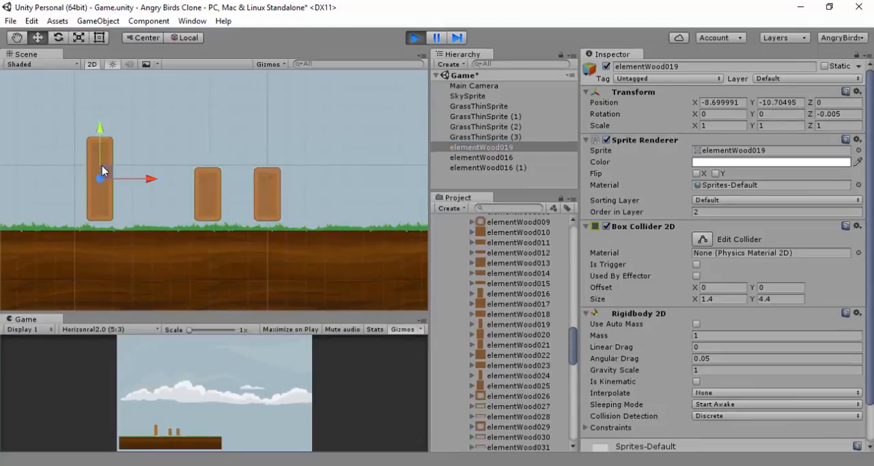
pyautogui.click(781, 102)
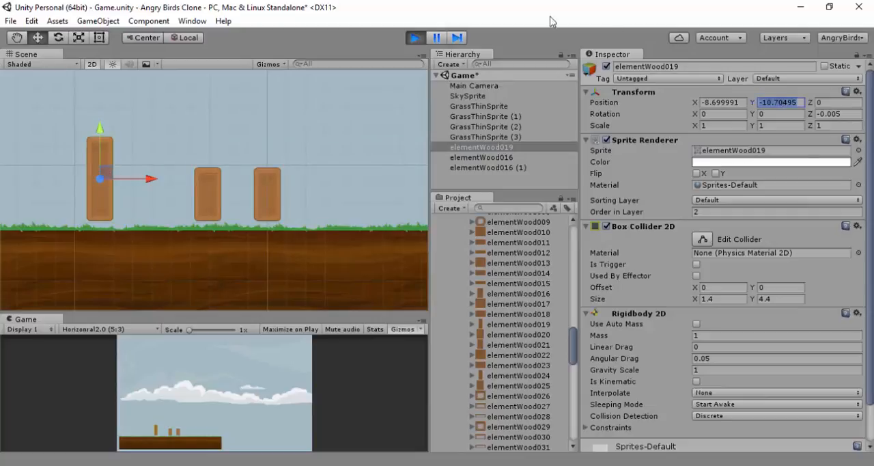
pyautogui.click(415, 37)
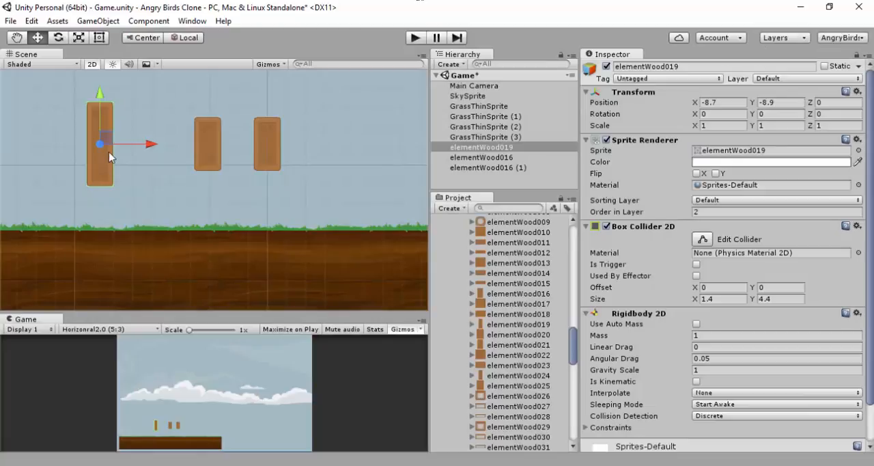
# Set the Y position of both elementWood016 blocks to -11.5 so they stand on the grass
pyautogui.click(188, 154)
pyautogui.click(212, 145)
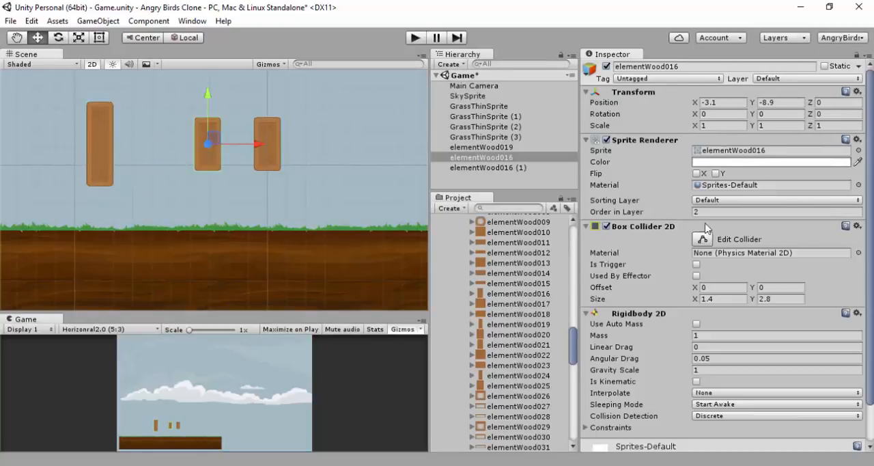
pyautogui.click(802, 104)
pyautogui.write('-11.5')
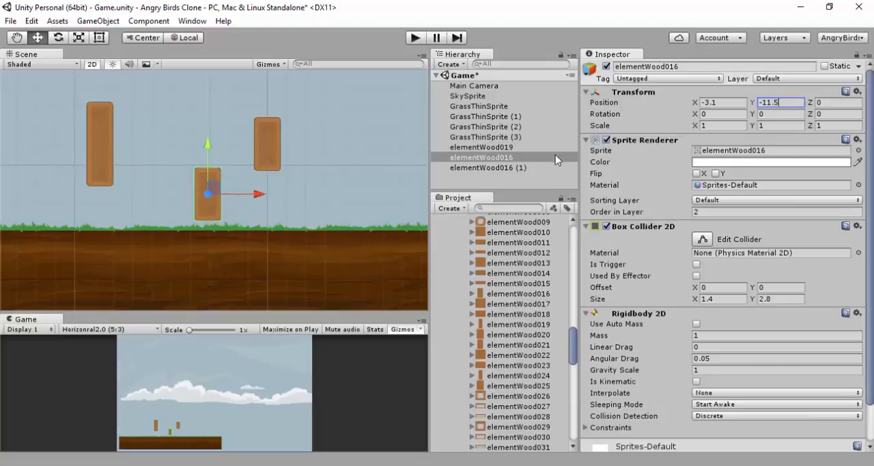
pyautogui.click(511, 167)
pyautogui.click(785, 104)
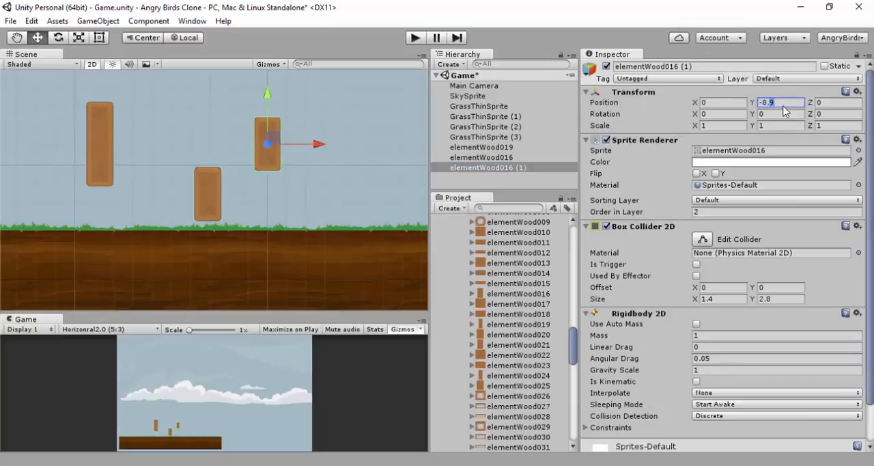
pyautogui.write('-11')
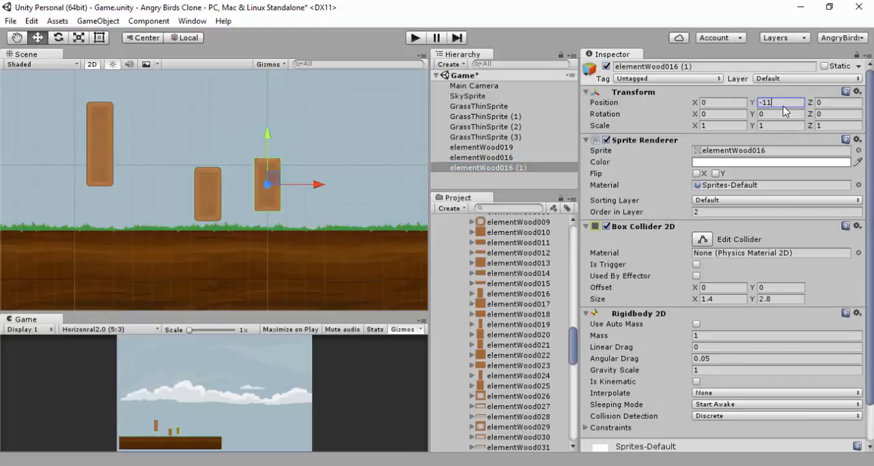
pyautogui.write('.5')
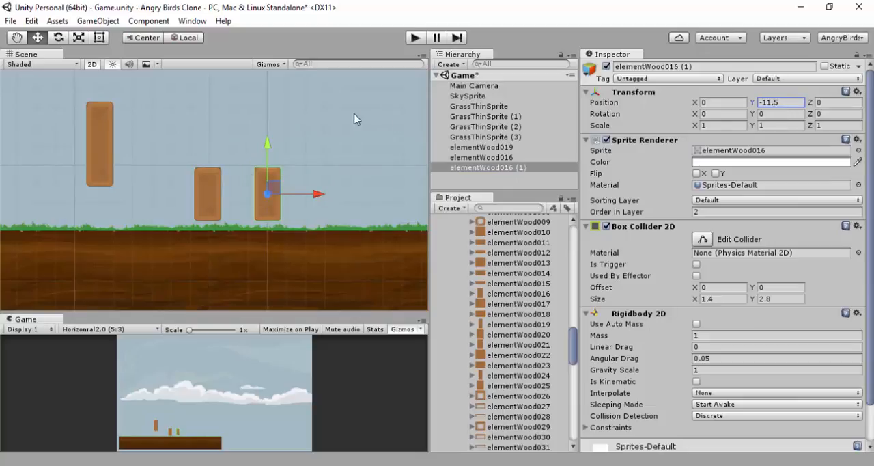
# Rotate elementWood019 by 90 on Z and move it horizontally to X -1.7, above the two upright blocks
pyautogui.click(109, 130)
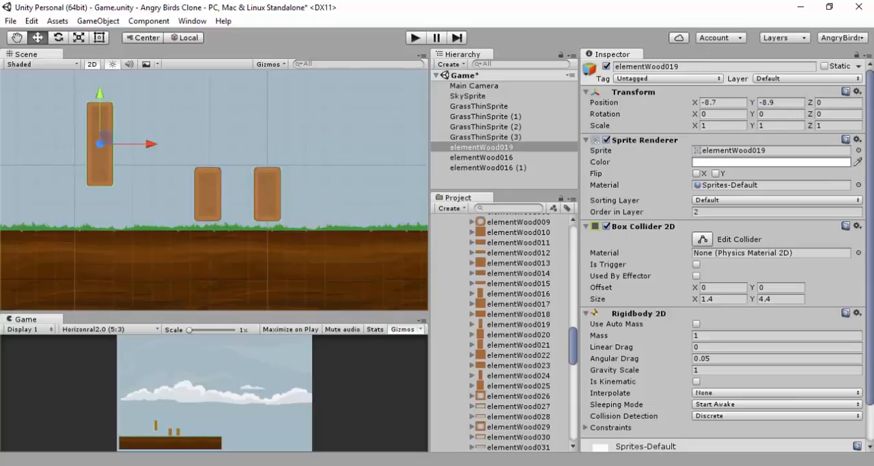
pyautogui.click(823, 114)
pyautogui.write('90')
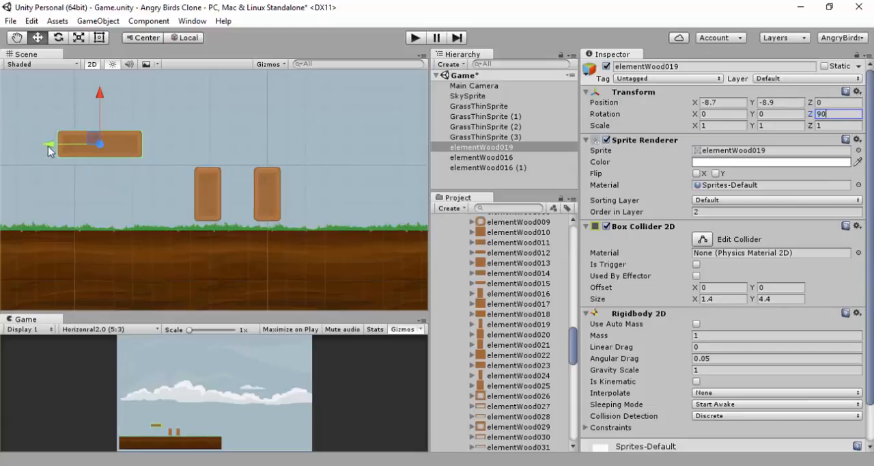
pyautogui.moveTo(48, 145); pyautogui.dragTo(173, 143)
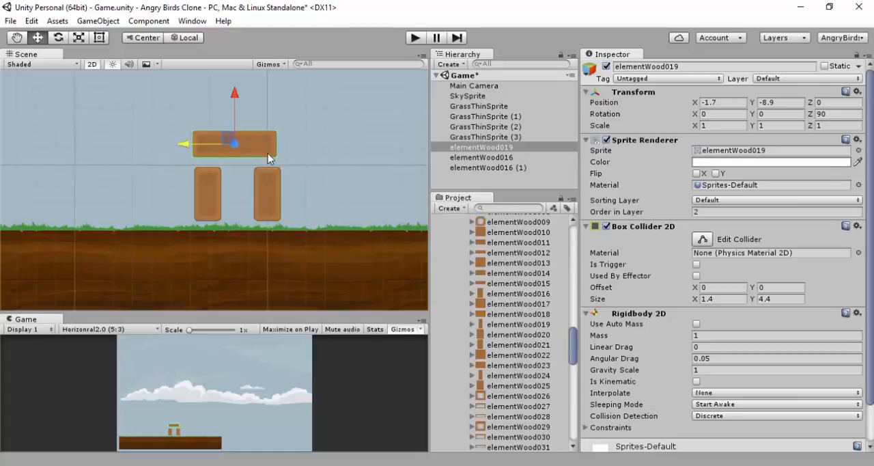
# Shift the horizontal elementWood019 plank to X -1.53 so it is centred over the two upright blocks
pyautogui.click(269, 180)
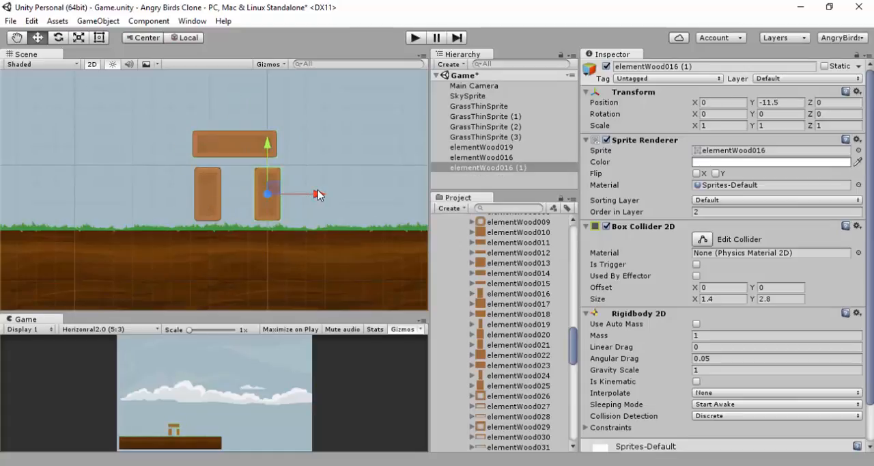
pyautogui.moveTo(310, 192)
pyautogui.keyDown('ctrl'); pyautogui.mouseDown()
pyautogui.moveTo(296, 192)
pyautogui.moveTo(312, 191)
pyautogui.mouseUp(); pyautogui.keyUp('ctrl')
pyautogui.click(240, 146)
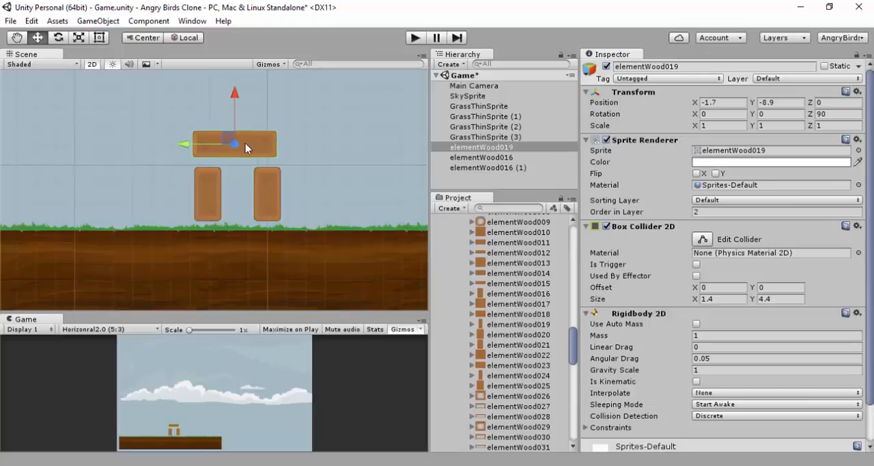
pyautogui.moveTo(186, 146); pyautogui.dragTo(190, 145)
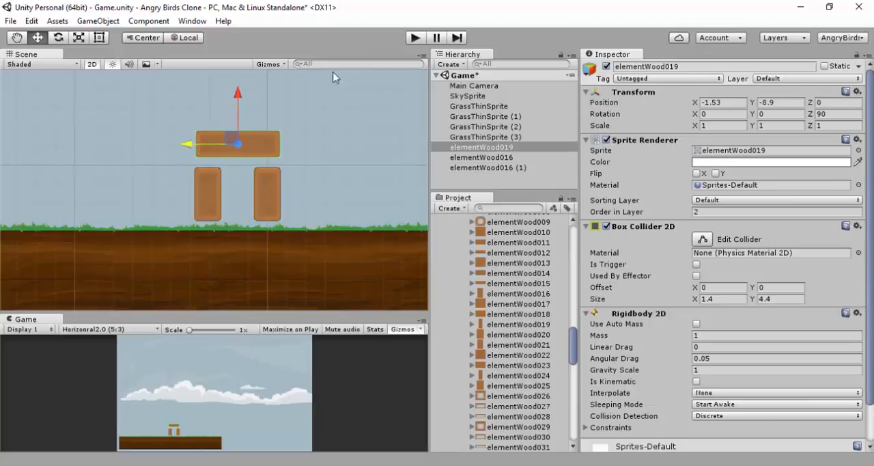
# Run the game to check how the plank settles on the two upright blocks, and stop play mode
pyautogui.click(414, 39)
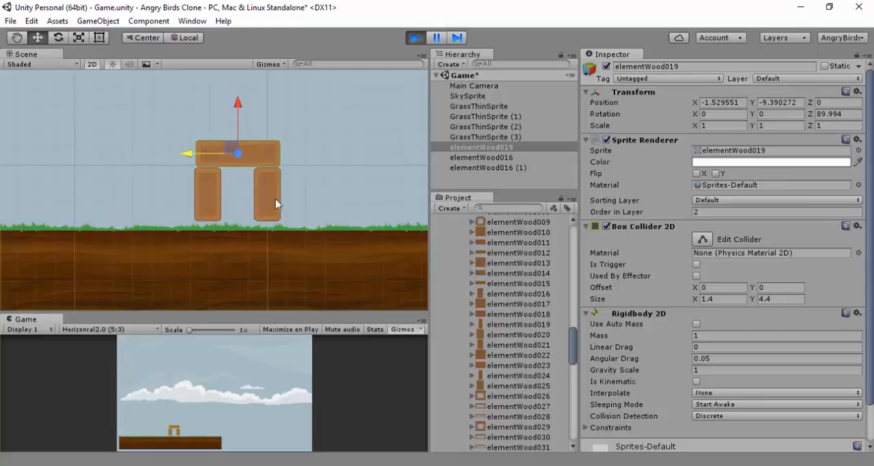
pyautogui.click(416, 38)
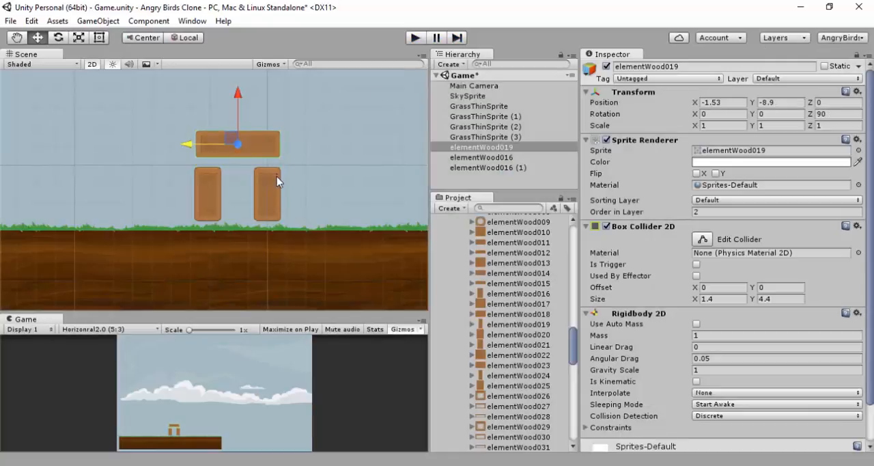
pyautogui.click(342, 185)
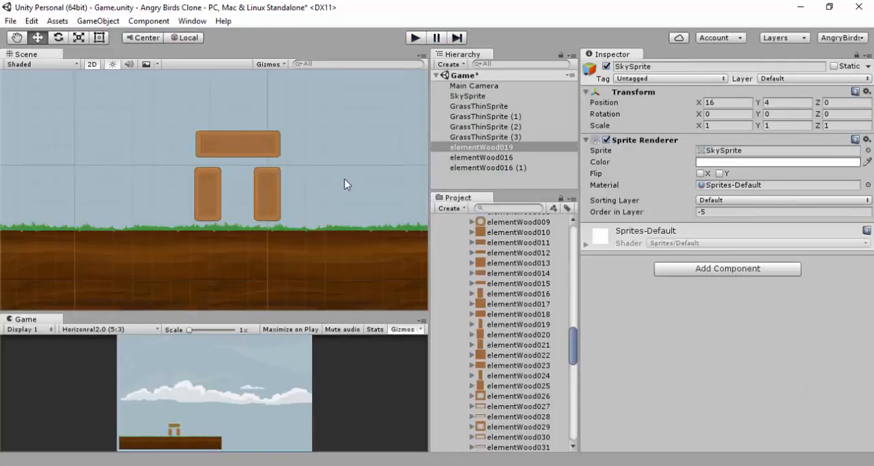
pyautogui.scroll(-2, 340, 174)
pyautogui.scroll(3, 335, 170)
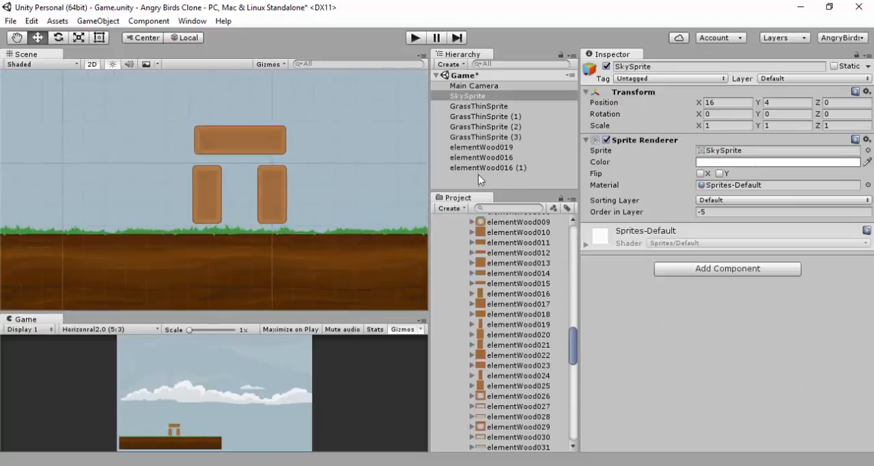
# Move the upright block elementWood016 (1) horizontally to X 1, widening the gap between the two supports
pyautogui.click(481, 147)
pyautogui.keyDown('ctrl'); pyautogui.click(486, 159); pyautogui.keyUp('ctrl')
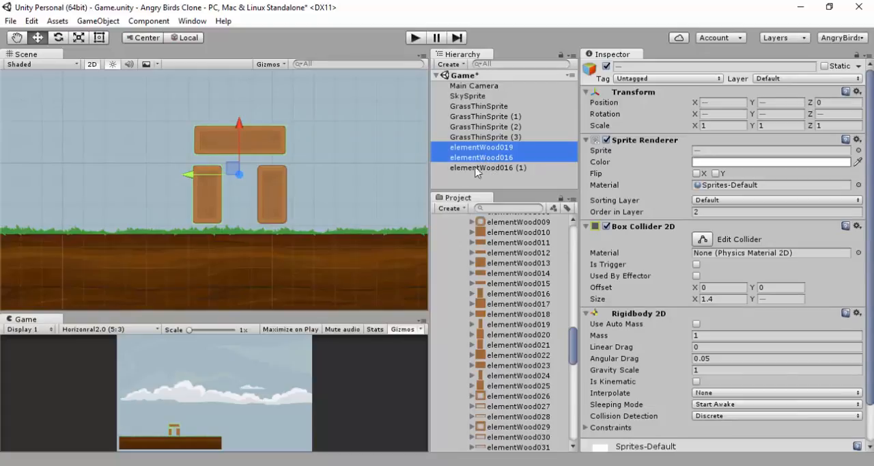
pyautogui.click(273, 188)
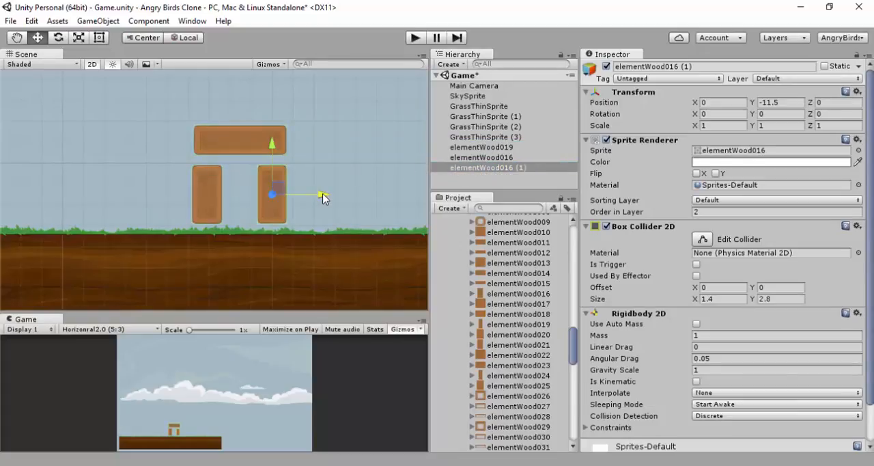
pyautogui.moveTo(315, 197); pyautogui.dragTo(335, 197)
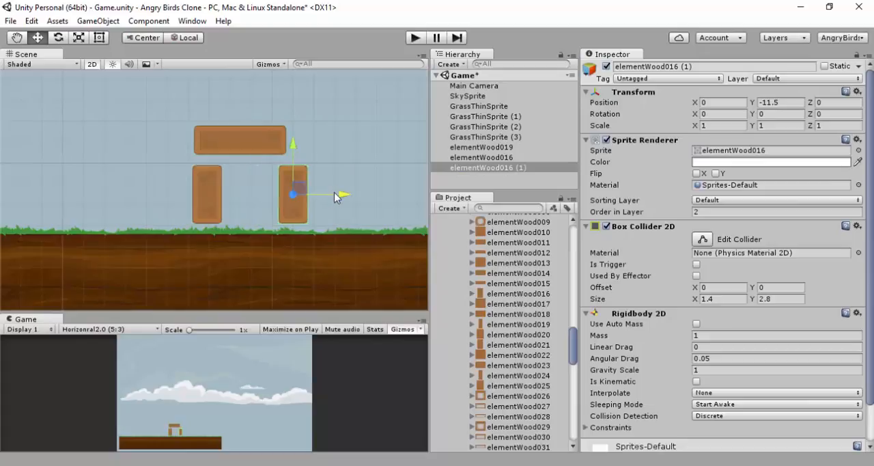
# Duplicate elementWood019 and elementWood016 (1) together and move the copies horizontally to the right, placing the second plank at X 3.47
pyautogui.keyDown('ctrl'); pyautogui.click(496, 158); pyautogui.keyUp('ctrl')
pyautogui.keyDown('ctrl'); pyautogui.click(496, 159); pyautogui.keyUp('ctrl')
pyautogui.keyDown('ctrl'); pyautogui.click(499, 147); pyautogui.keyUp('ctrl')
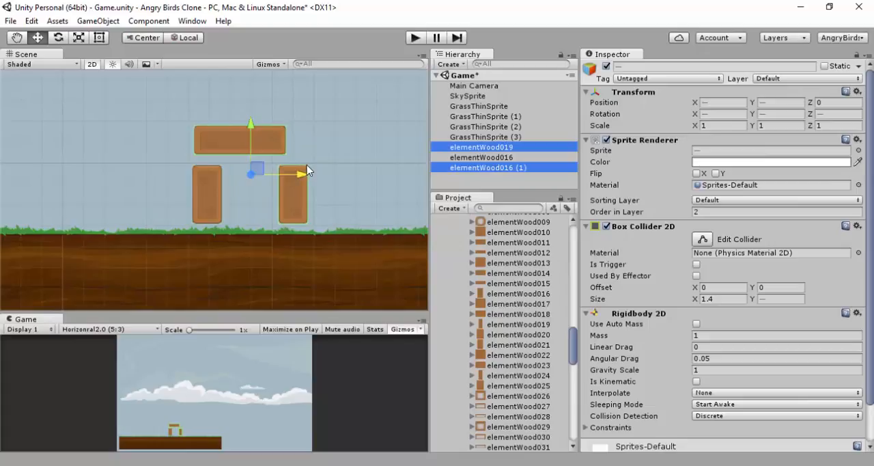
pyautogui.hotkey('ctrl', 'd')
pyautogui.moveTo(203, 176); pyautogui.dragTo(298, 173)
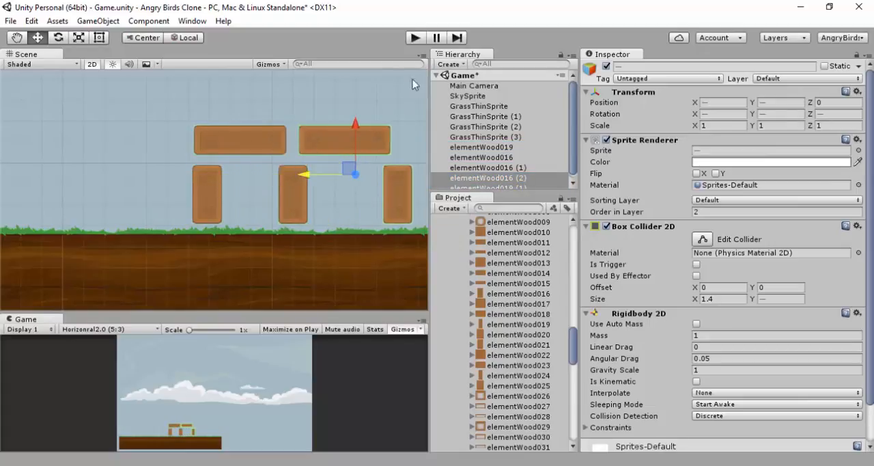
# Run the game to check how the two planks rest on the three upright blocks, and stop play mode
pyautogui.click(415, 38)
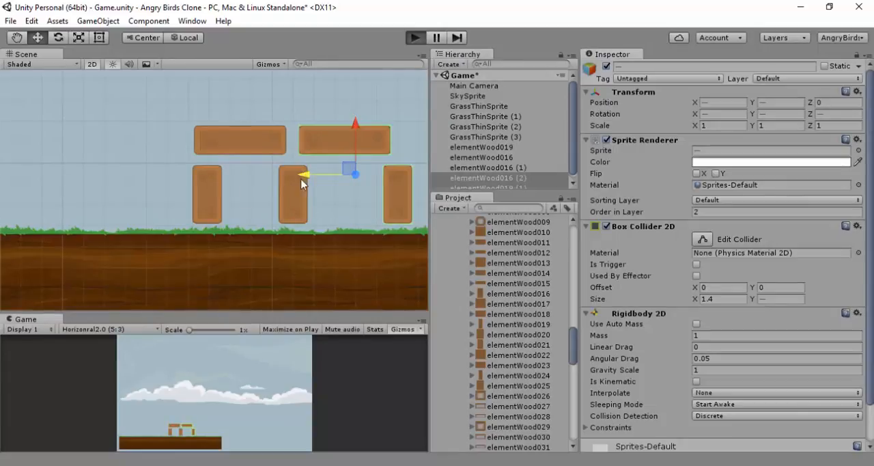
pyautogui.click(213, 190)
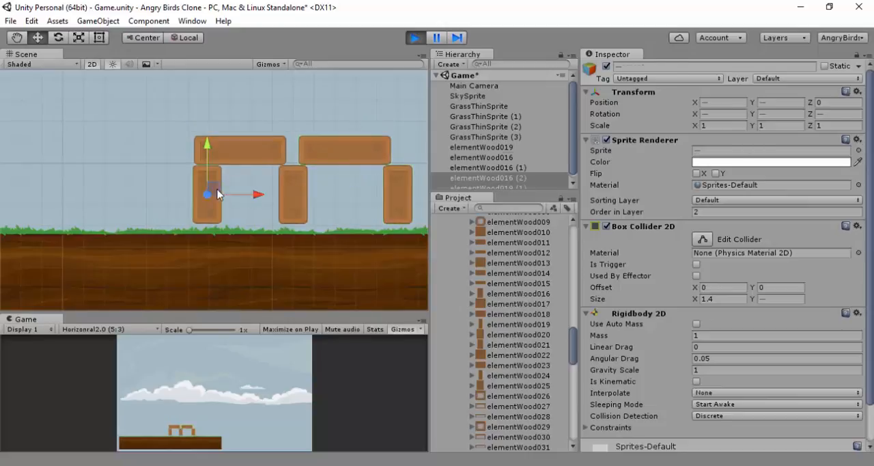
pyautogui.click(416, 41)
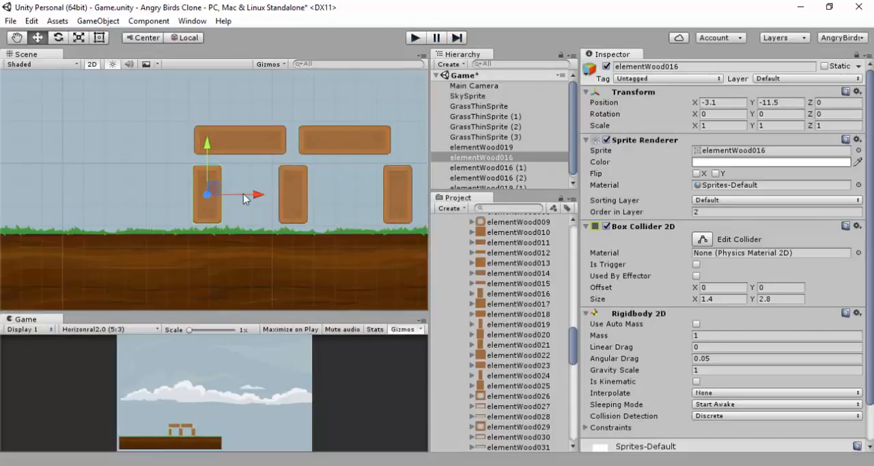
# Move the leftmost upright elementWood016 to X -4.1 and check the resting Y position of the elementWood019 plank in play mode
pyautogui.keyDown('ctrl'); pyautogui.moveTo(253, 198); pyautogui.dragTo(237, 198); pyautogui.keyUp('ctrl')
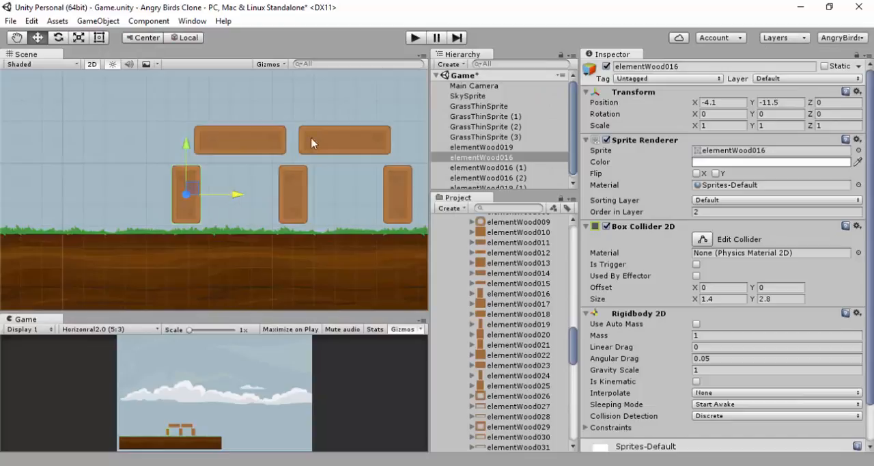
pyautogui.click(415, 37)
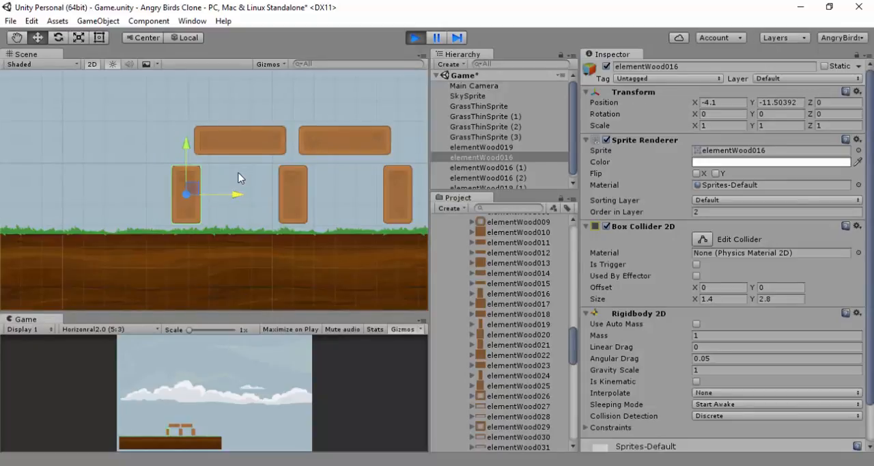
pyautogui.click(268, 146)
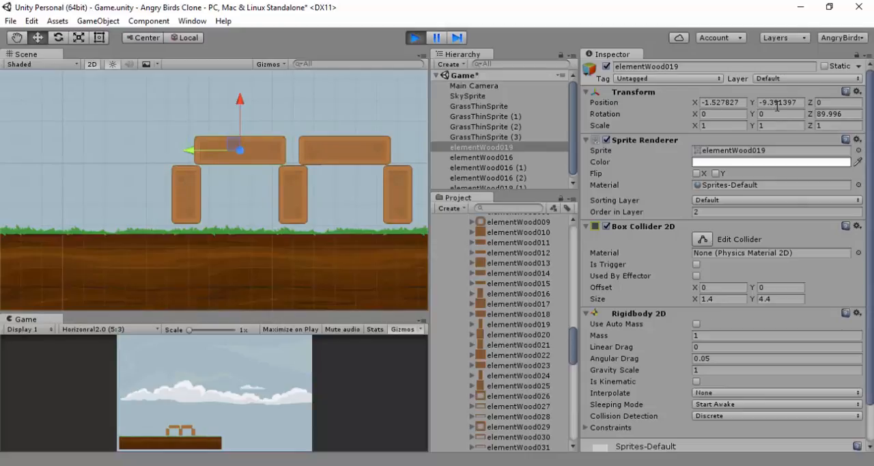
pyautogui.click(416, 38)
# Set the Y position of both horizontal planks, elementWood019 and elementWood019 (1), to -9.4 so they rest on the uprights
pyautogui.click(783, 106)
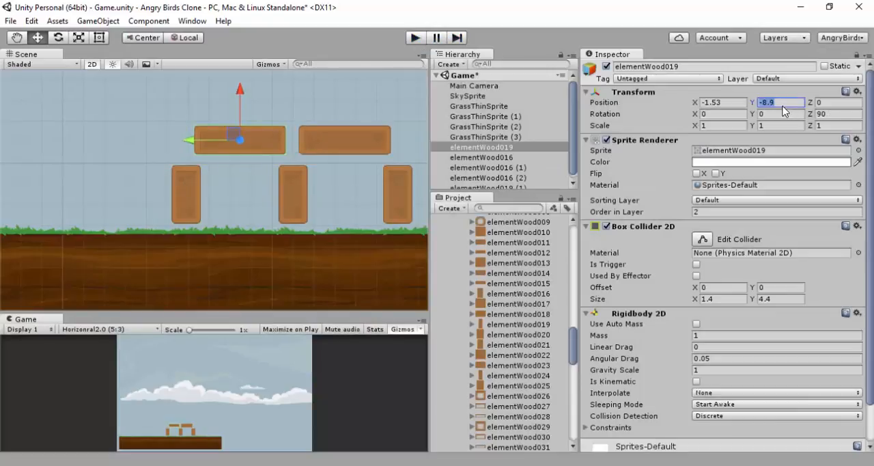
pyautogui.write('-9.4')
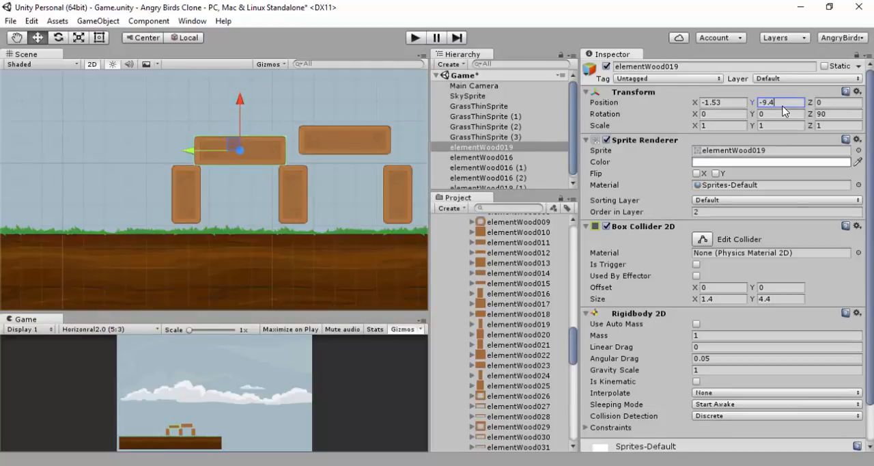
pyautogui.click(347, 150)
pyautogui.click(264, 146)
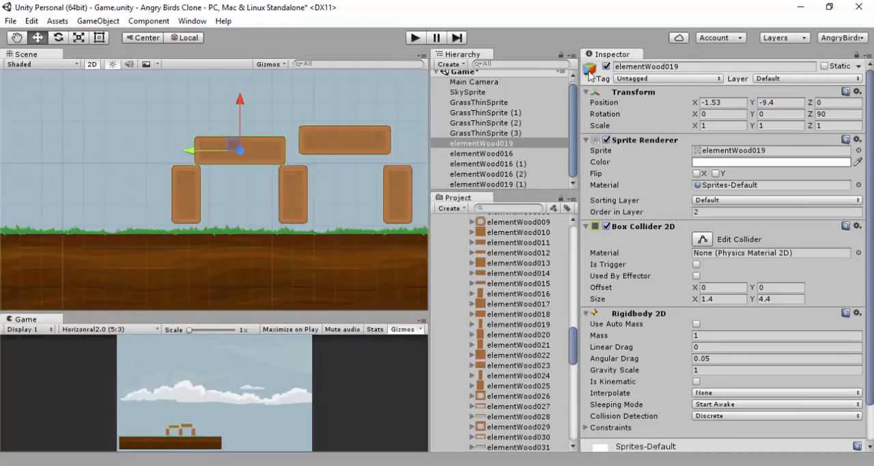
pyautogui.click(770, 102)
pyautogui.click(326, 151)
pyautogui.click(768, 101)
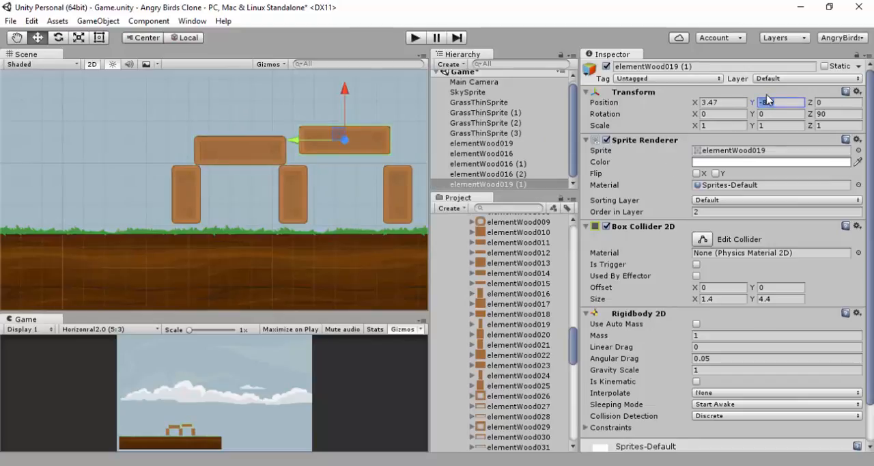
pyautogui.write('-')
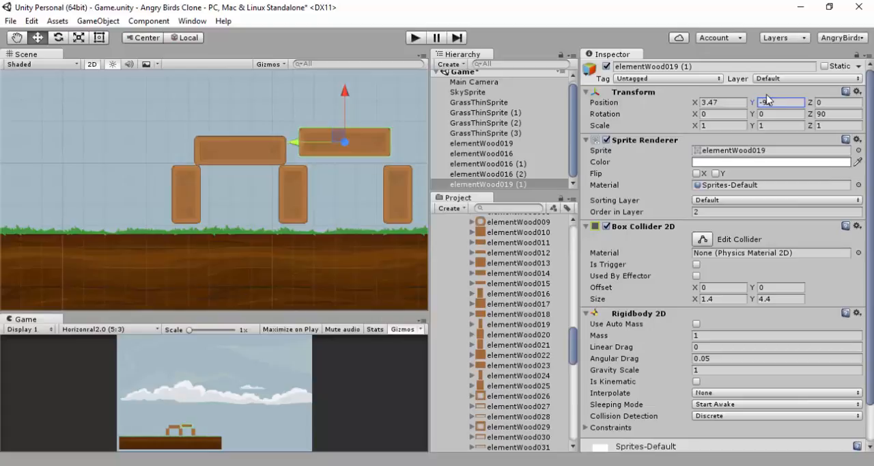
pyautogui.write('9.4')
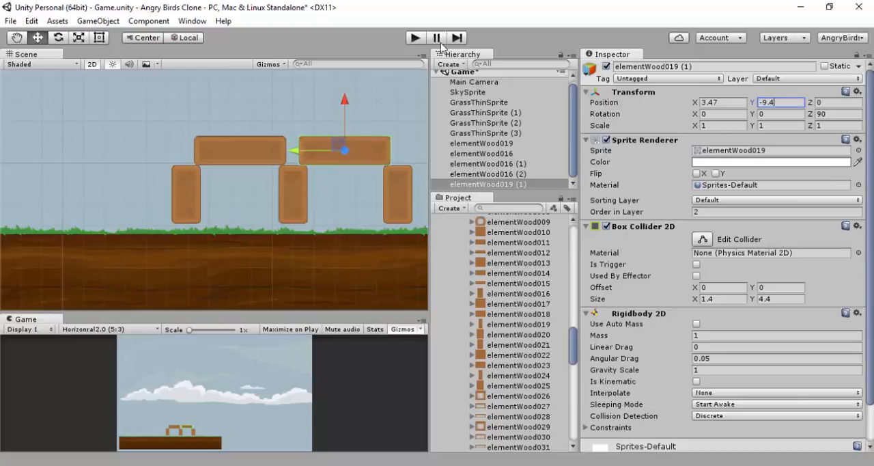
# Run the game to check the stability of the complete five-block structure, and stop play mode
pyautogui.click(414, 38)
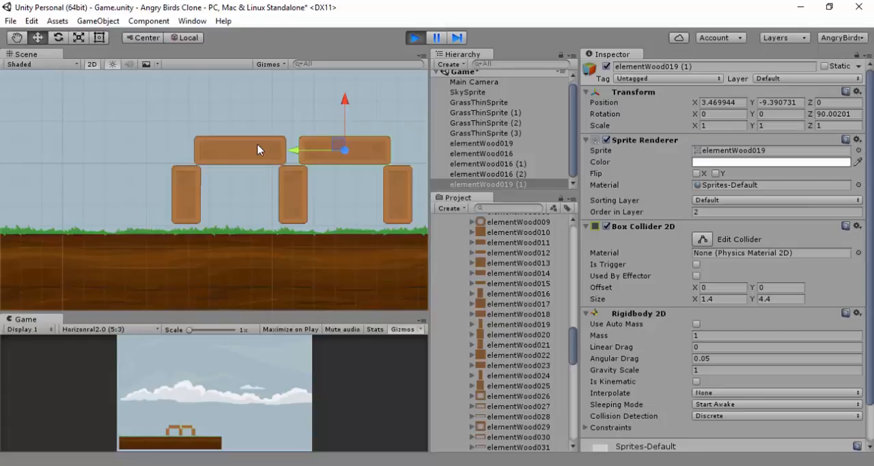
pyautogui.click(416, 38)
pyautogui.scroll(-6, 337, 136)
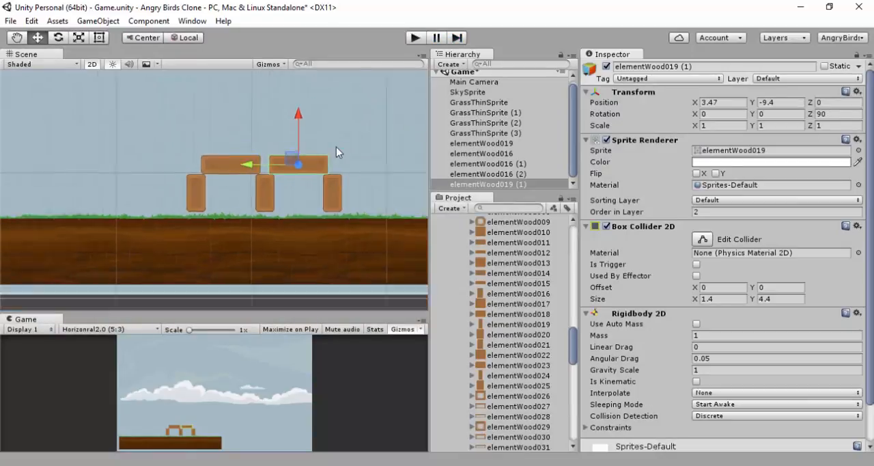
pyautogui.scroll(5, 331, 135)
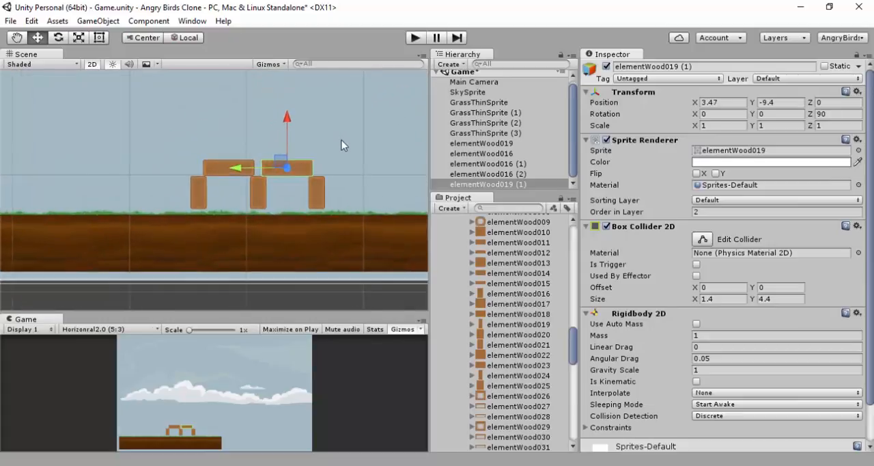
pyautogui.moveTo(344, 143); pyautogui.dragTo(312, 166, button='middle')
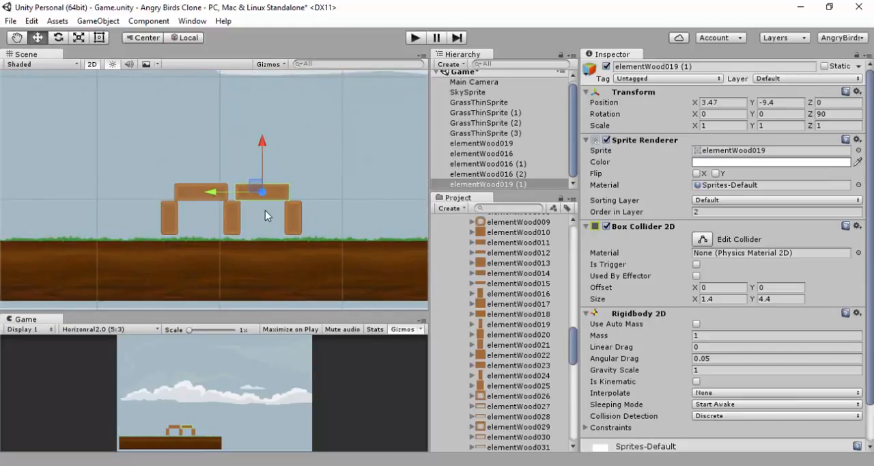
# Look through the wood and metal element folders in the project assets for further block sprites
pyautogui.scroll(5, 492, 297)
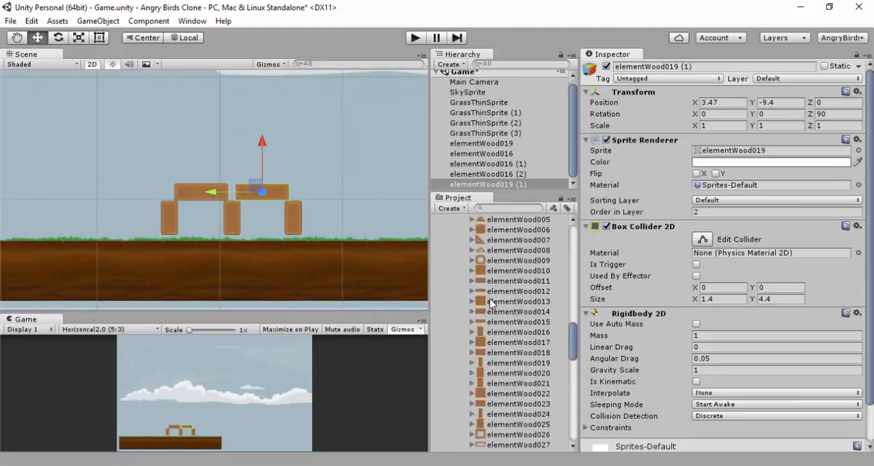
pyautogui.scroll(-15, 491, 297)
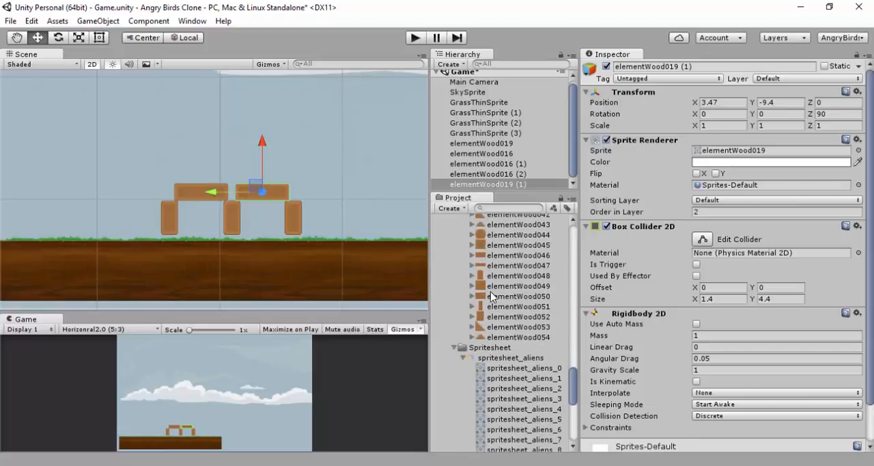
pyautogui.scroll(15, 490, 295)
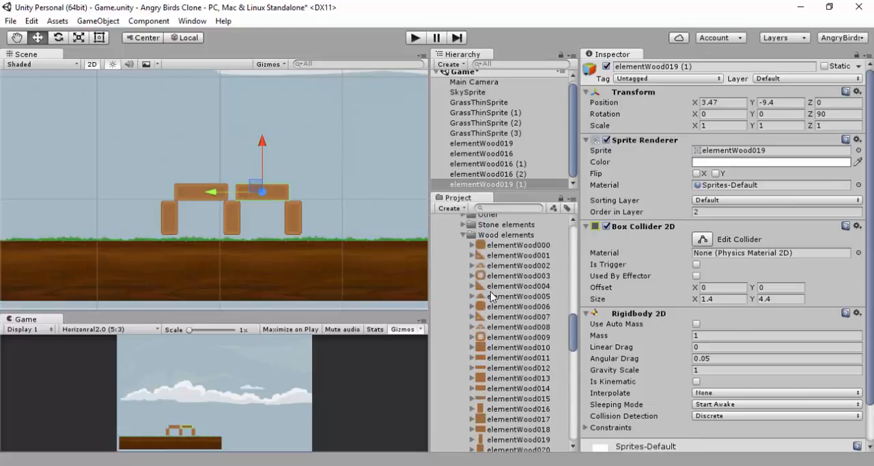
pyautogui.scroll(3, 492, 292)
pyautogui.click(463, 350)
pyautogui.scroll(6, 473, 308)
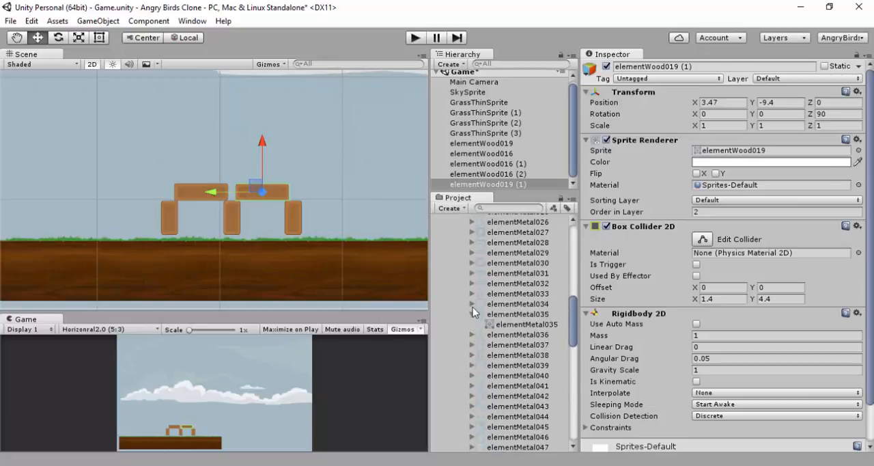
pyautogui.scroll(12, 473, 311)
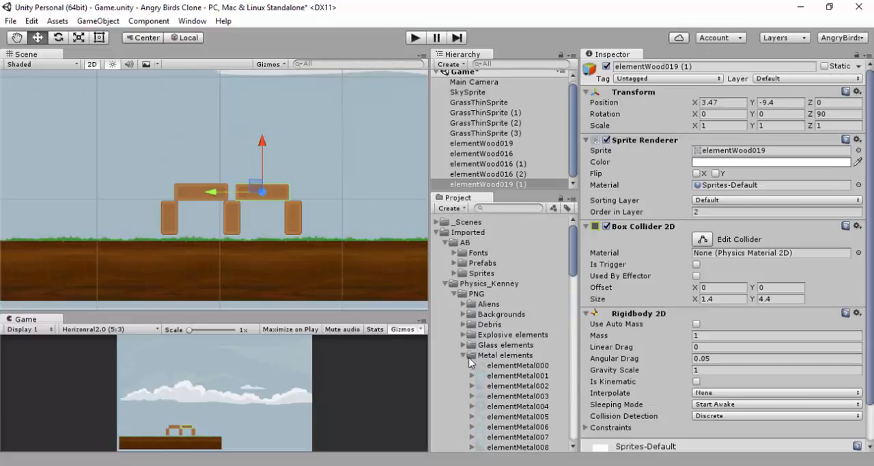
# Compare the metal and glass element sprites by previewing elementMetal001, elementGlass003 and elementMetal020
pyautogui.click(489, 375)
pyautogui.click(463, 345)
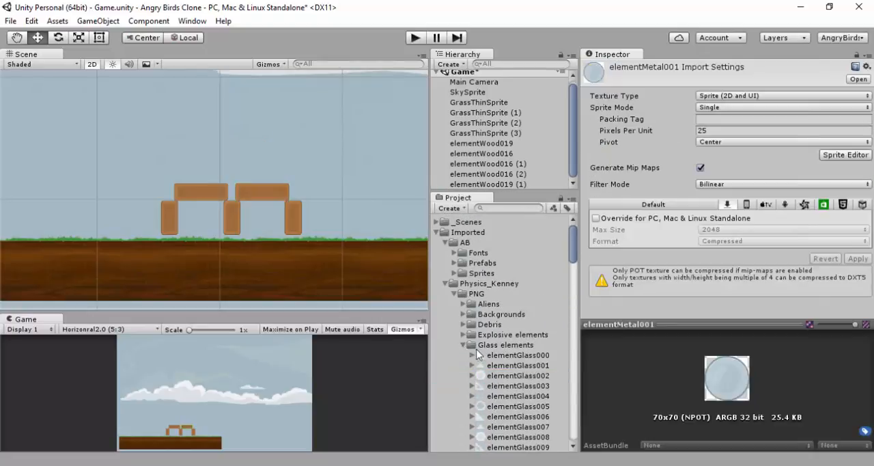
pyautogui.click(463, 345)
pyautogui.scroll(-6, 502, 297)
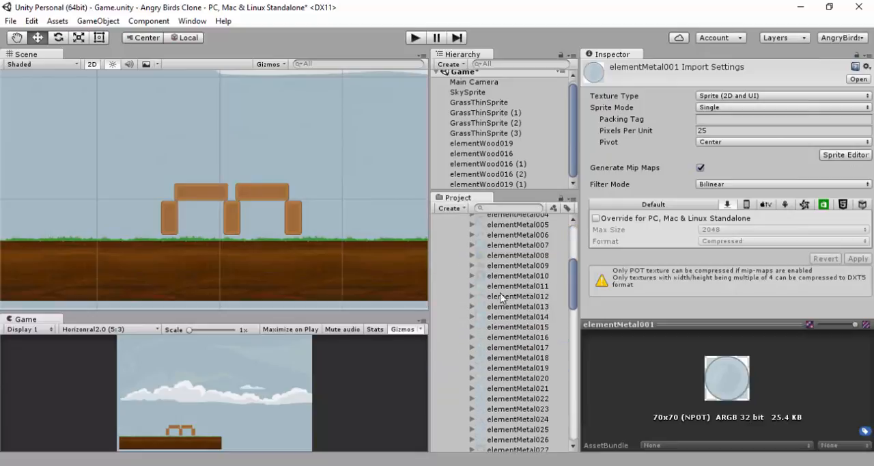
pyautogui.scroll(5, 478, 242)
pyautogui.click(464, 268)
pyautogui.click(502, 309)
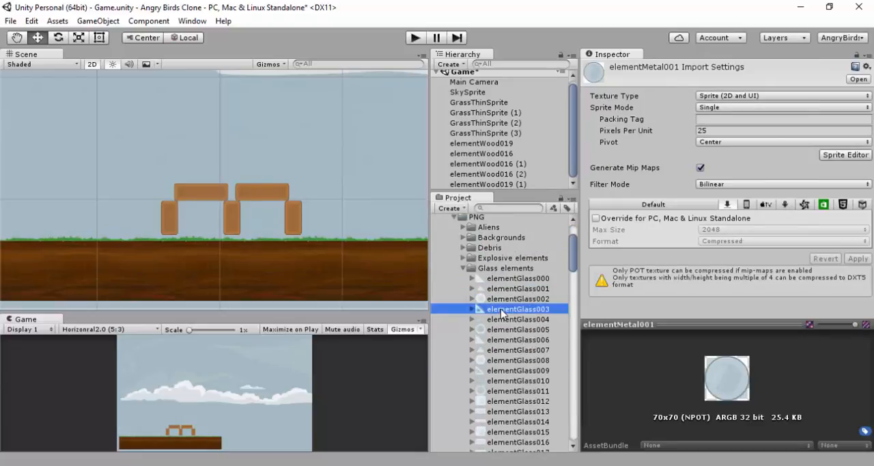
pyautogui.click(462, 266)
pyautogui.scroll(-5, 499, 246)
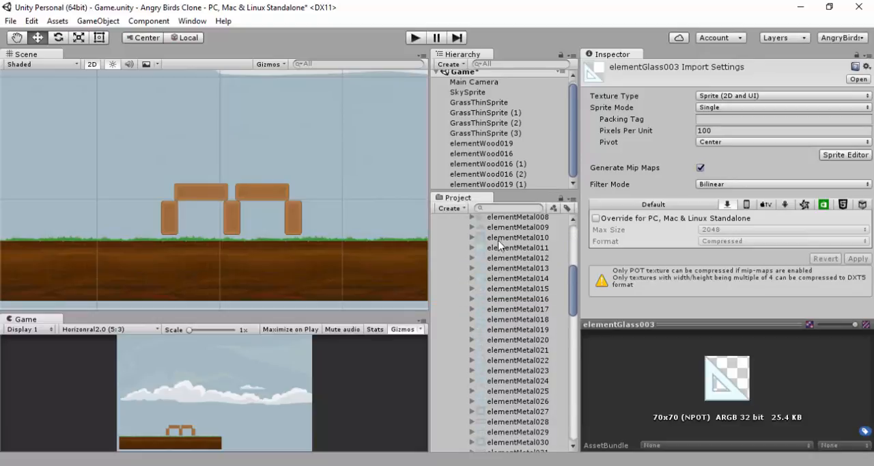
pyautogui.click(499, 248)
pyautogui.scroll(-3, 499, 254)
pyautogui.click(500, 263)
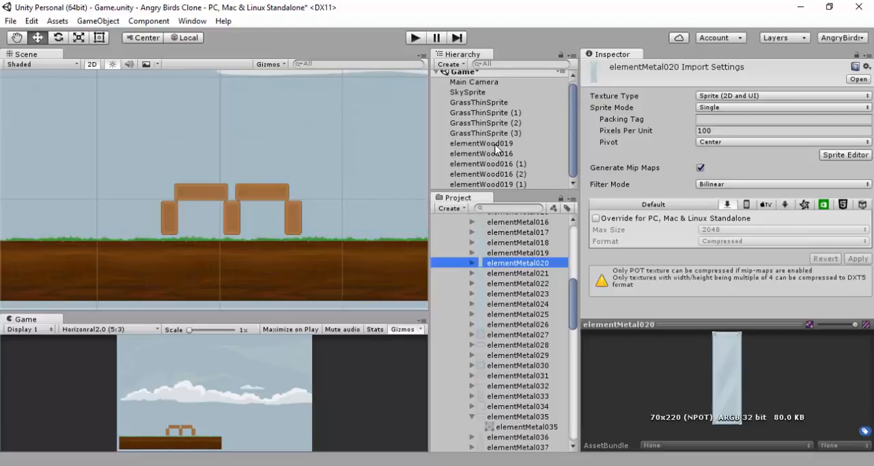
# Enlarge the scene object list, create an empty game object, and reset its transform
pyautogui.scroll(1, 498, 147)
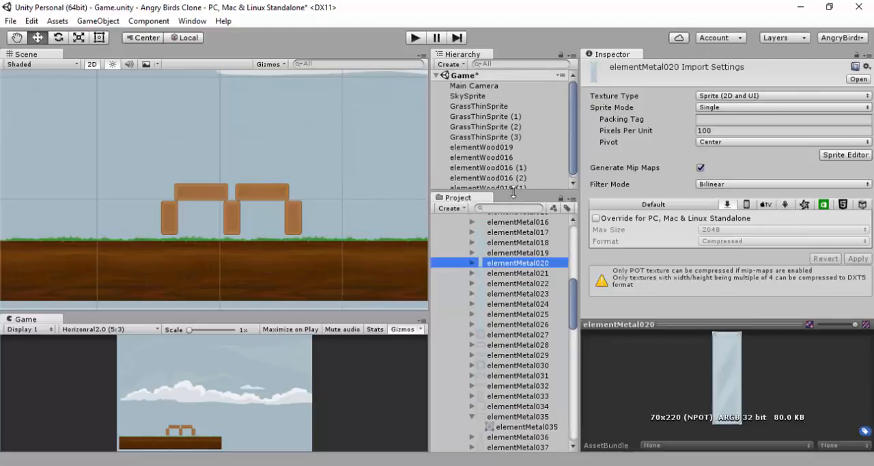
pyautogui.moveTo(512, 194); pyautogui.dragTo(511, 283)
pyautogui.rightClick(481, 238)
pyautogui.click(544, 325)
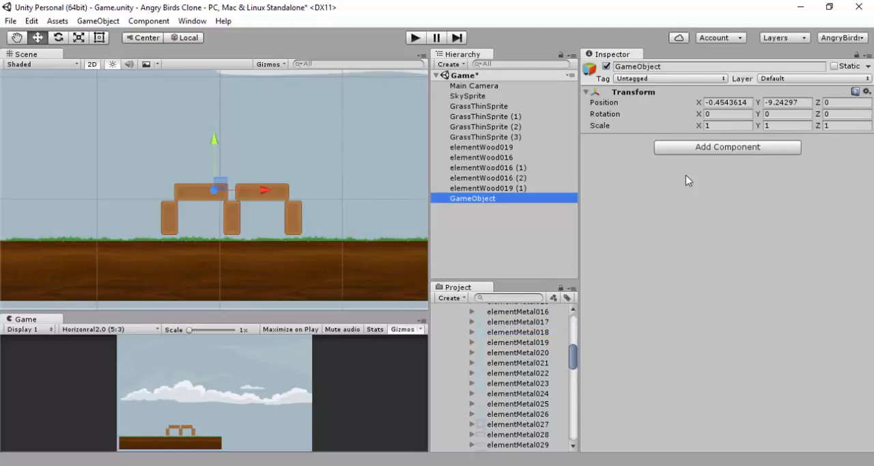
pyautogui.click(867, 91)
pyautogui.click(758, 103)
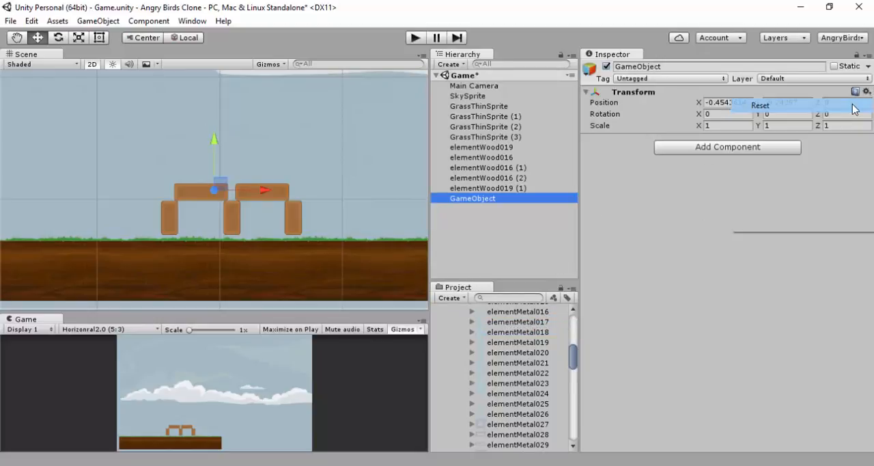
# Rename the empty game object StructureLevel1
pyautogui.click(666, 66)
pyautogui.write('Struc')
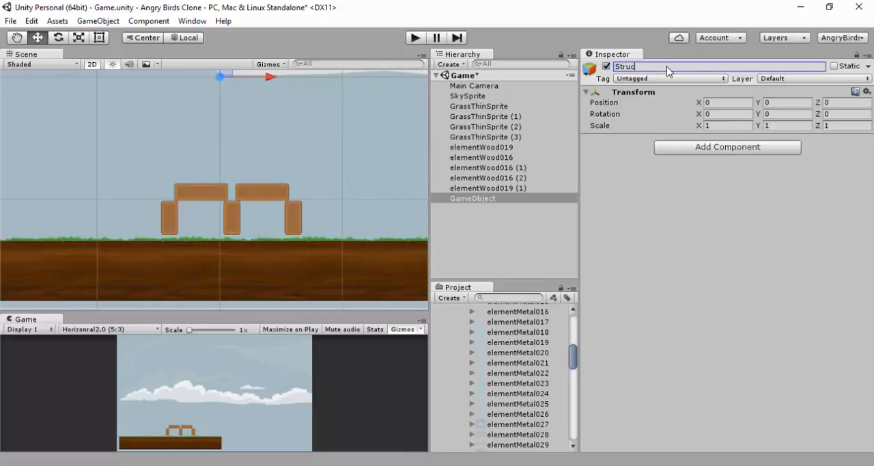
pyautogui.write('tureLevel1')
pyautogui.press('Return')
# Make the five elementWood blocks children of StructureLevel1 and collapse the group
pyautogui.click(498, 147)
pyautogui.keyDown('shift'); pyautogui.click(498, 188); pyautogui.keyUp('shift')
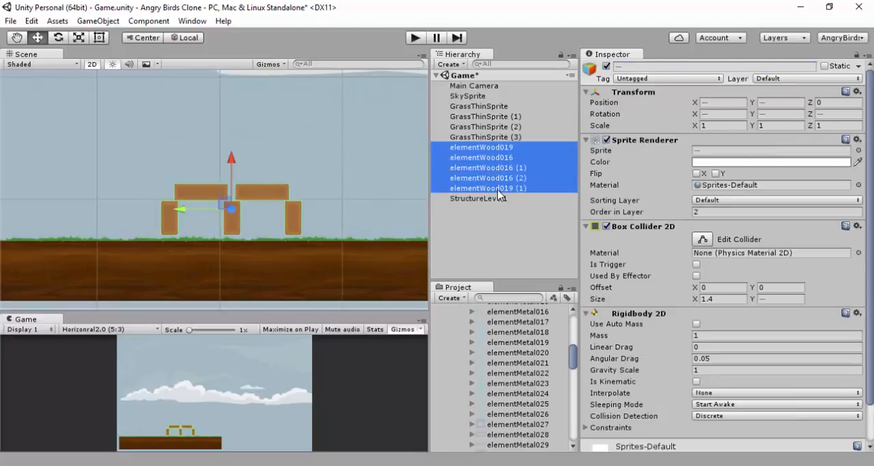
pyautogui.moveTo(493, 150); pyautogui.dragTo(498, 197)
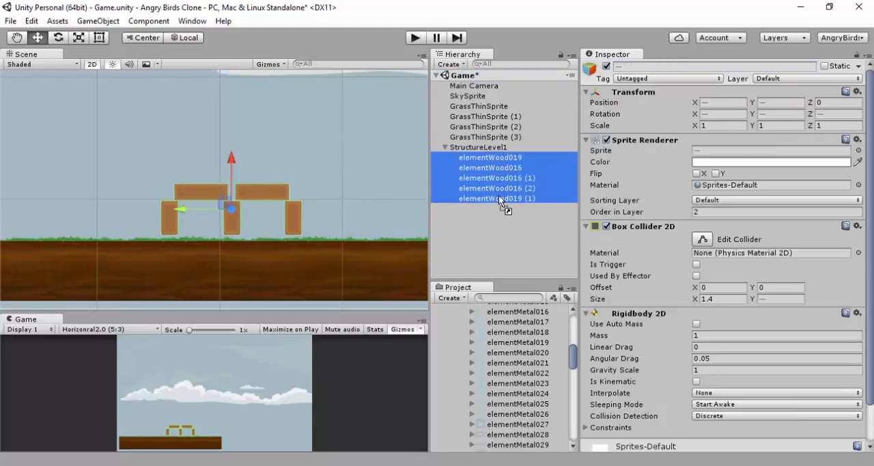
pyautogui.click(445, 147)
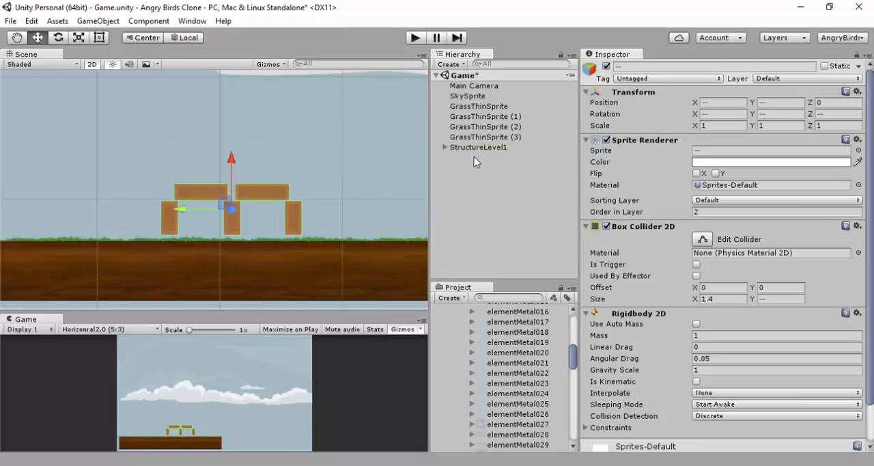
pyautogui.click(475, 148)
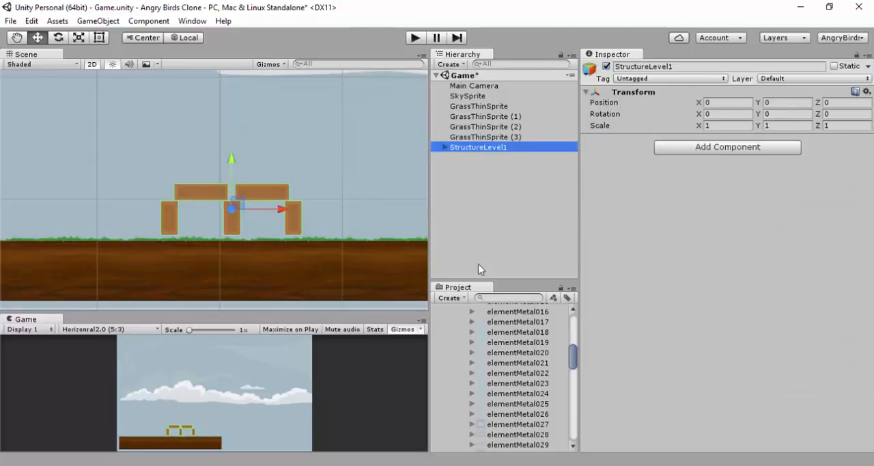
# Add the elementMetal020 sprite to the scene as a separate object outside StructureLevel1
pyautogui.click(491, 333)
pyautogui.click(504, 352)
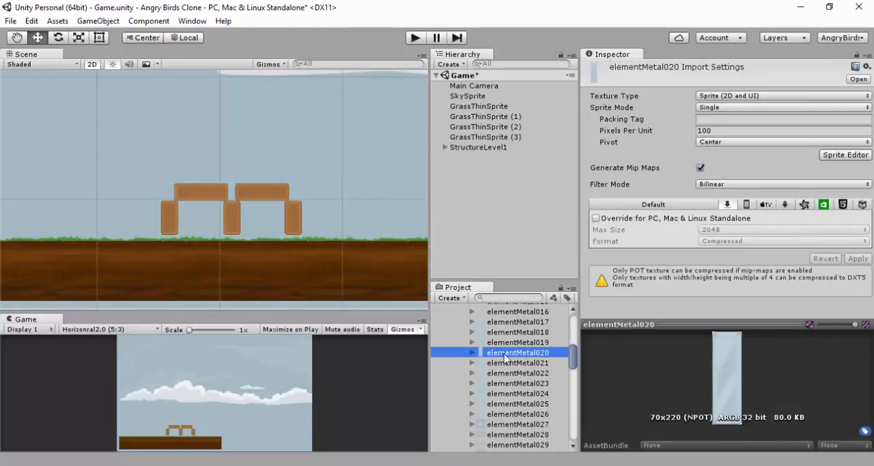
pyautogui.moveTo(505, 360); pyautogui.dragTo(474, 168)
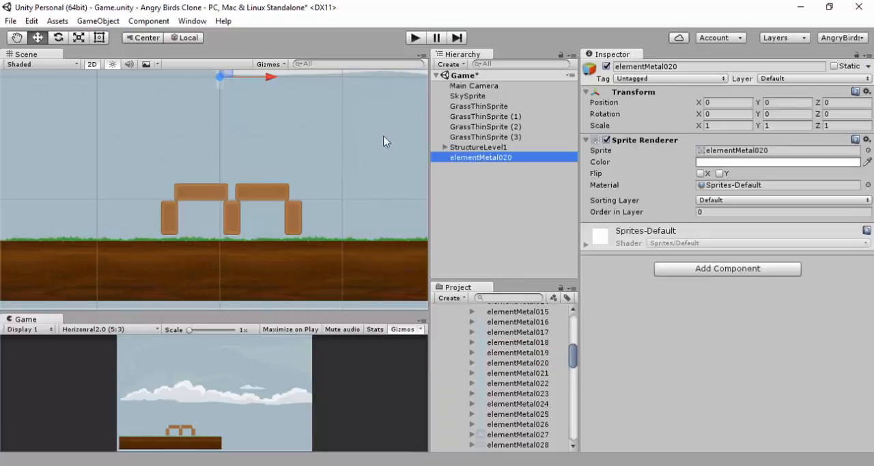
# Try moving elementMetal020 down to the wooden structure and back above it, and undo the moves
pyautogui.scroll(1, 233, 122)
pyautogui.scroll(-2, 234, 122)
pyautogui.moveTo(235, 123); pyautogui.dragTo(237, 140, button='middle')
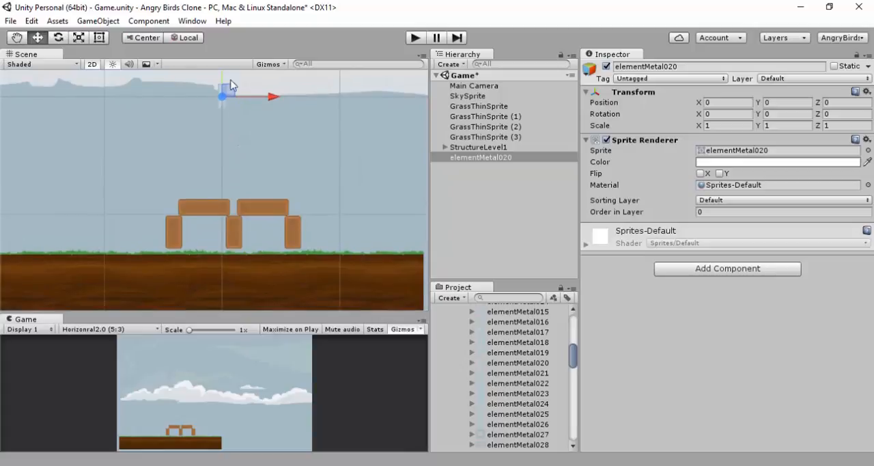
pyautogui.moveTo(225, 87); pyautogui.dragTo(227, 231)
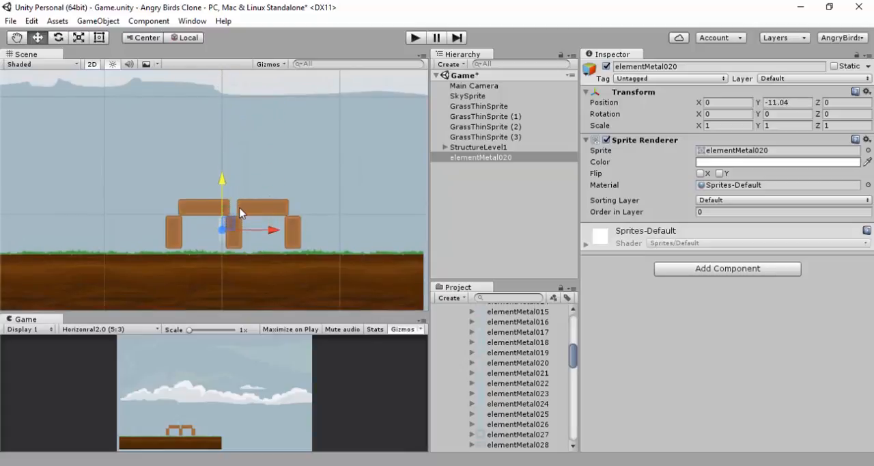
pyautogui.moveTo(223, 192); pyautogui.dragTo(276, 127)
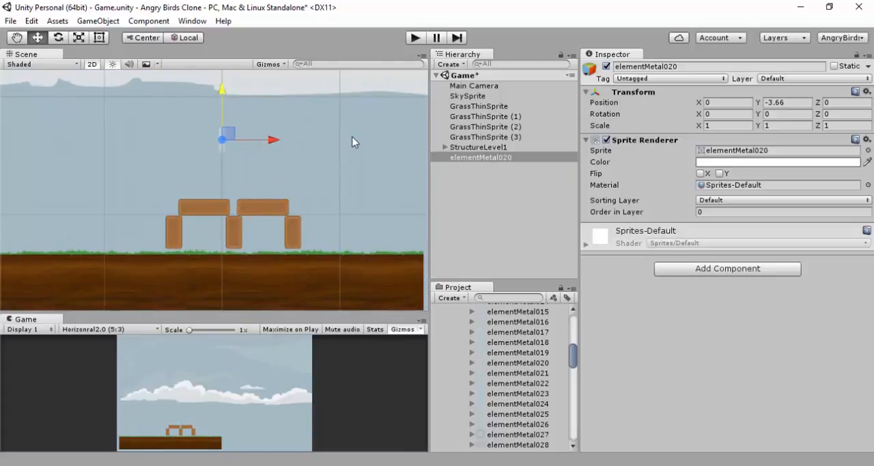
pyautogui.hotkey('ctrl', 'z')
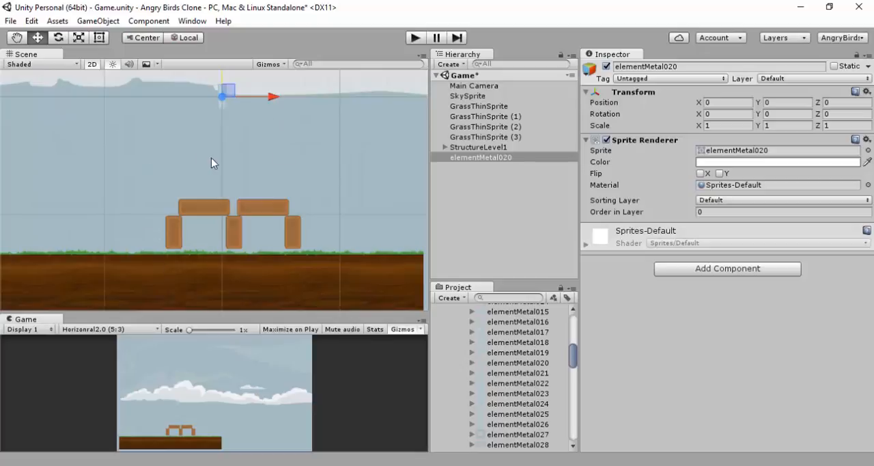
# Compare the elementMetal020, elementMetal022 and elementMetal021 sprites and add elementMetal021 to the scene
pyautogui.click(531, 363)
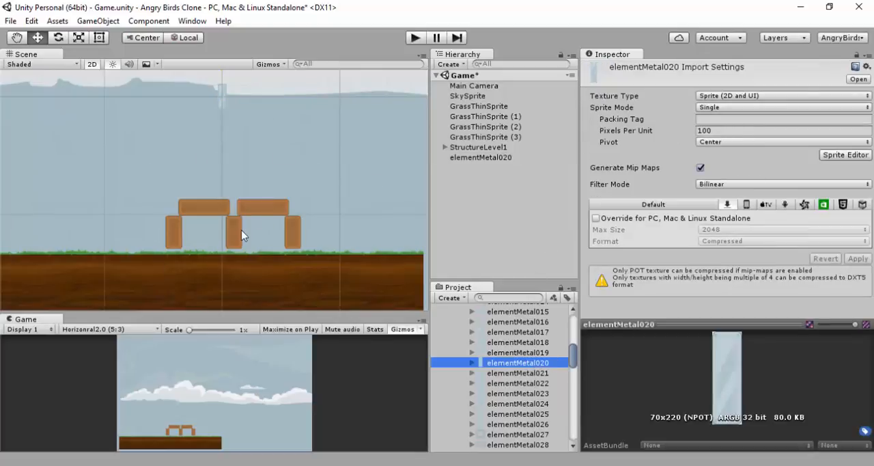
pyautogui.click(503, 385)
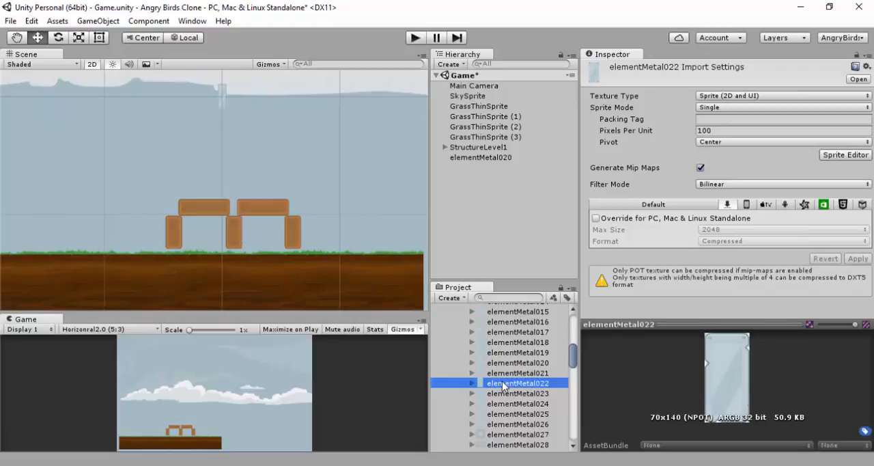
pyautogui.click(505, 372)
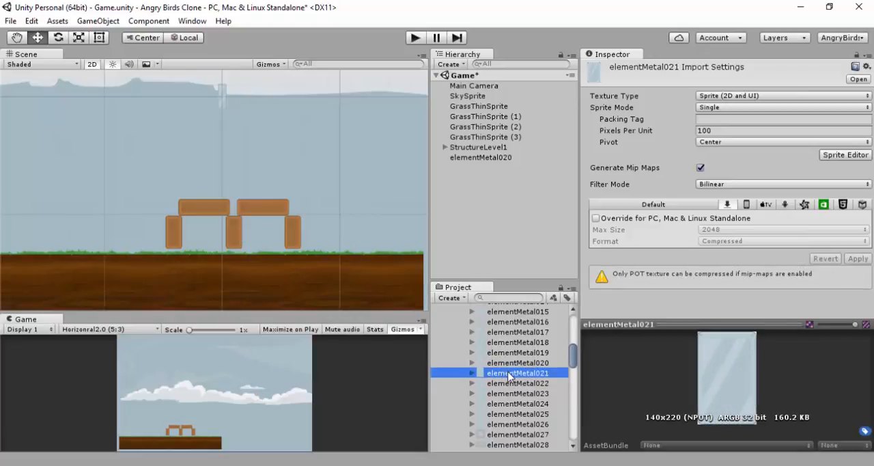
pyautogui.moveTo(509, 376); pyautogui.dragTo(482, 183)
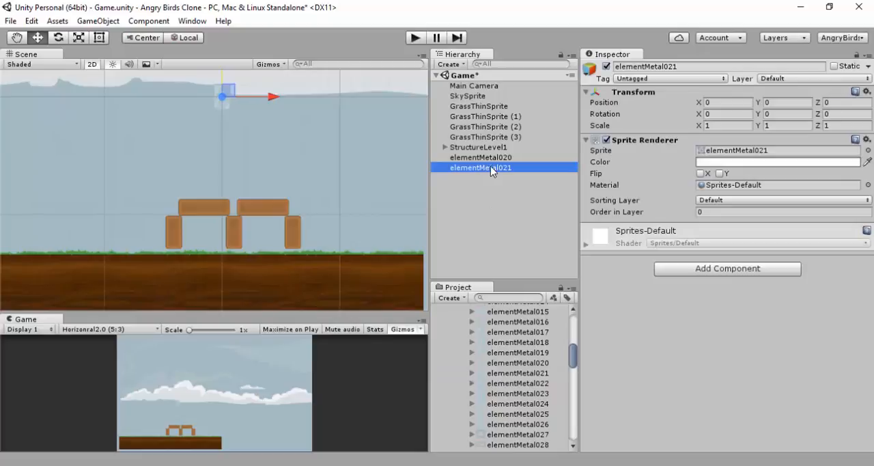
# Set the elementMetal020 and elementMetal021 textures to 50 pixels per unit and Point (no filter) filtering, and apply the import settings
pyautogui.click(530, 372)
pyautogui.keyDown('ctrl'); pyautogui.click(533, 362); pyautogui.keyUp('ctrl')
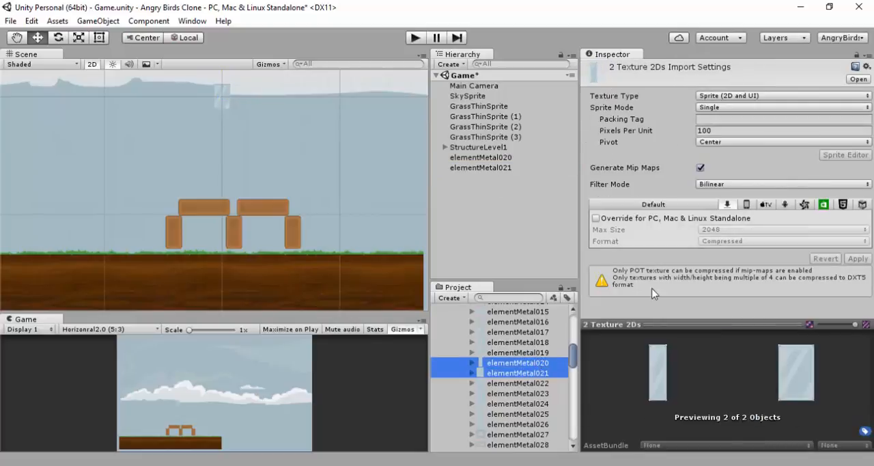
pyautogui.click(710, 130)
pyautogui.write('50')
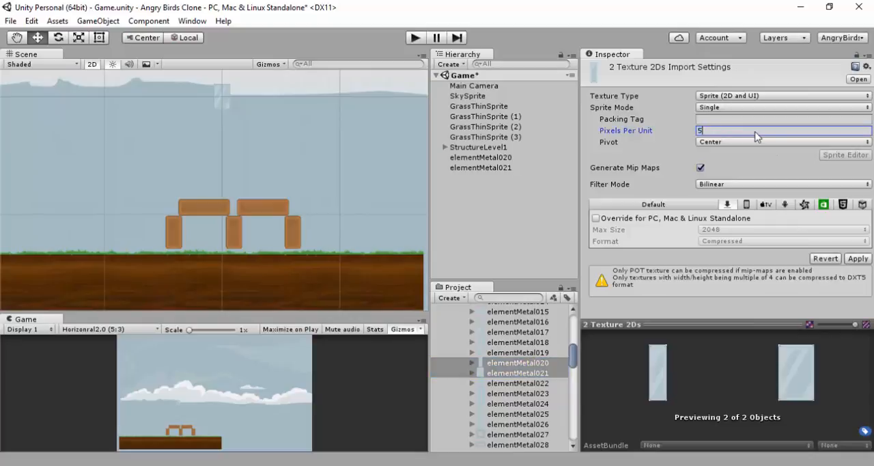
pyautogui.click(811, 181)
pyautogui.click(782, 196)
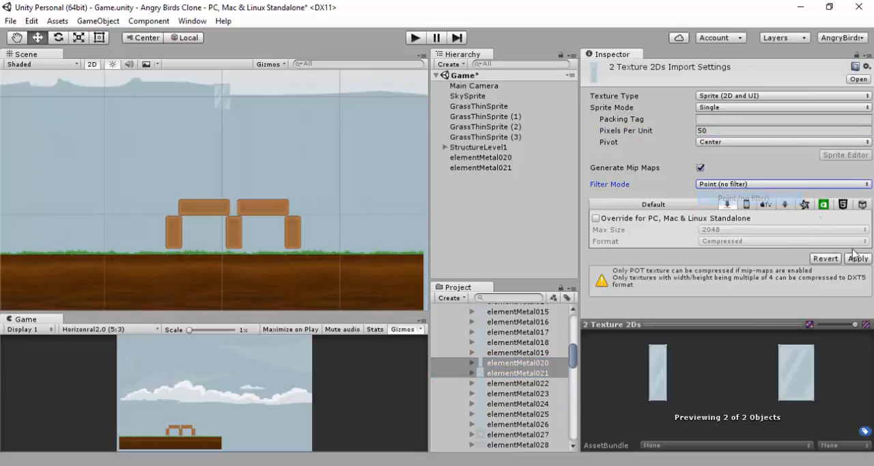
pyautogui.click(858, 258)
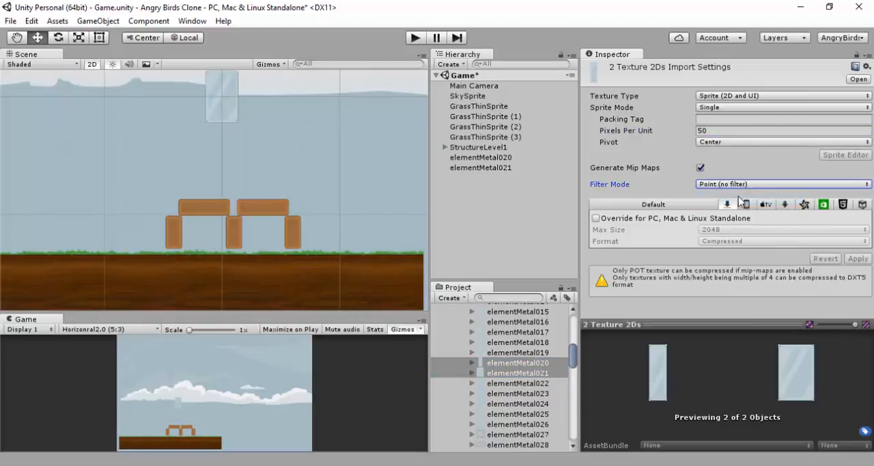
# Move elementMetal021 straight down to about Y -5.71, just above the wooden planks
pyautogui.click(500, 158)
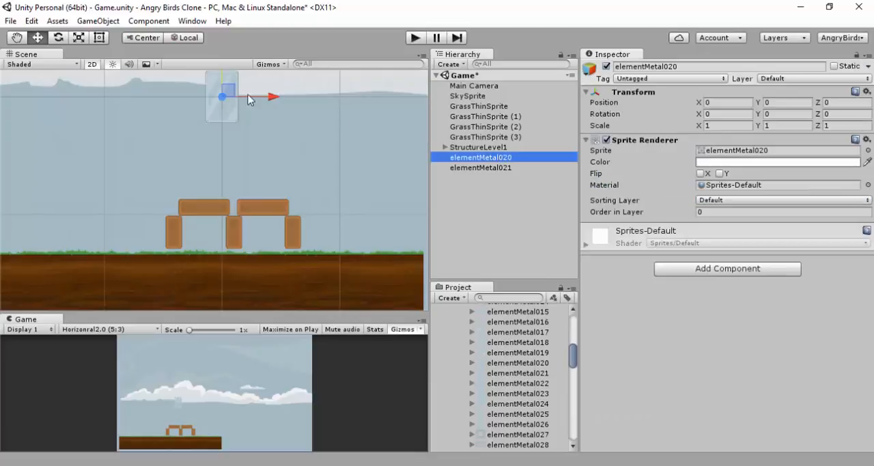
pyautogui.click(261, 224)
pyautogui.scroll(4, 271, 181)
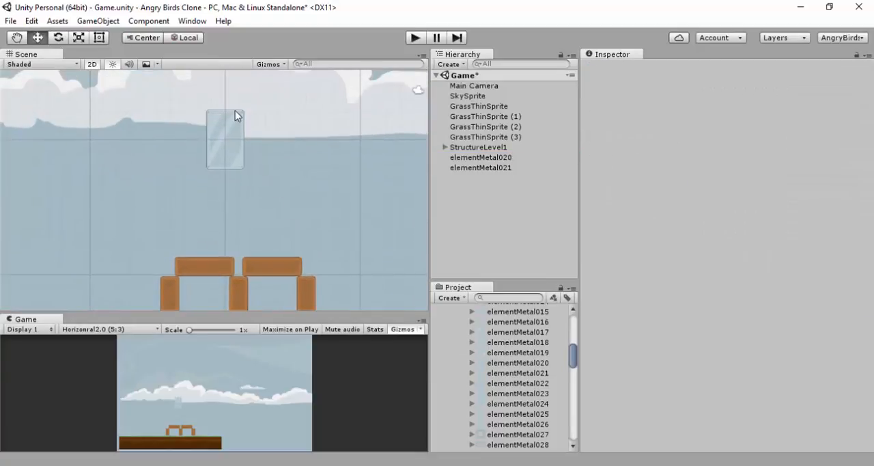
pyautogui.click(234, 115)
pyautogui.moveTo(230, 115); pyautogui.dragTo(232, 168)
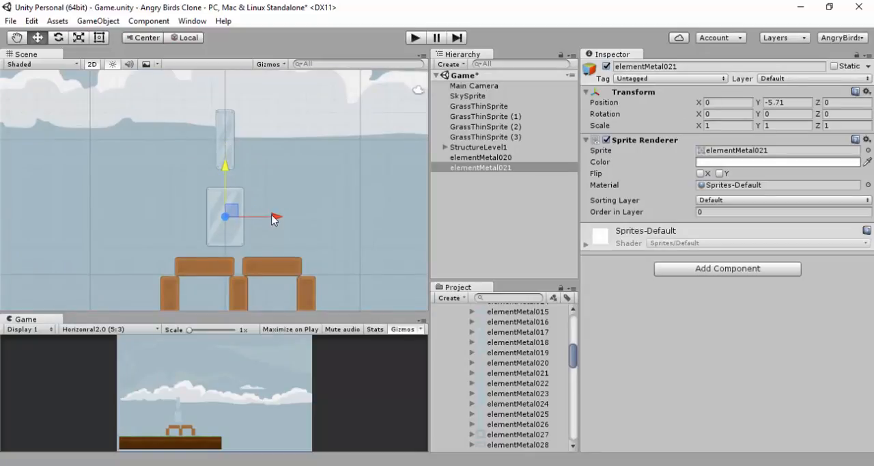
# Move elementMetal021 horizontally to X 1, centring it over the structure's middle wooden post
pyautogui.moveTo(275, 218); pyautogui.dragTo(289, 220)
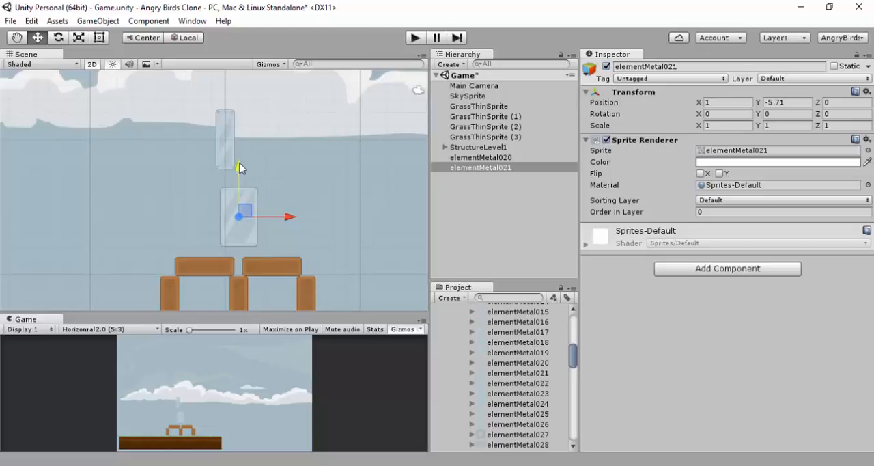
pyautogui.click(225, 135)
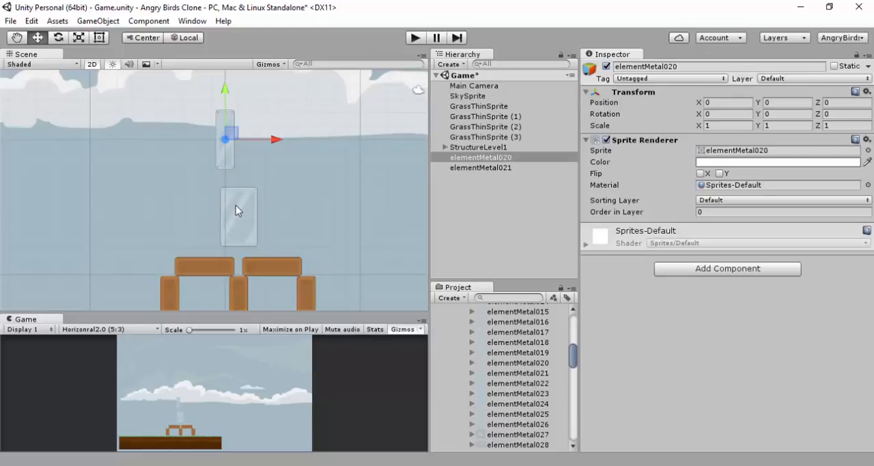
pyautogui.scroll(-2, 239, 208)
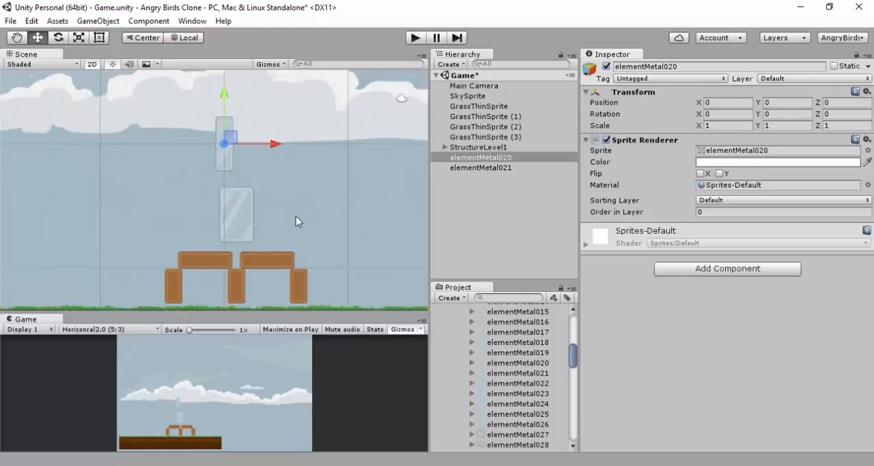
# Duplicate the structure's rightmost wooden plank and post and shift the copies right to form a third bay
pyautogui.click(445, 147)
pyautogui.click(274, 253)
pyautogui.keyDown('ctrl'); pyautogui.click(294, 278); pyautogui.keyUp('ctrl')
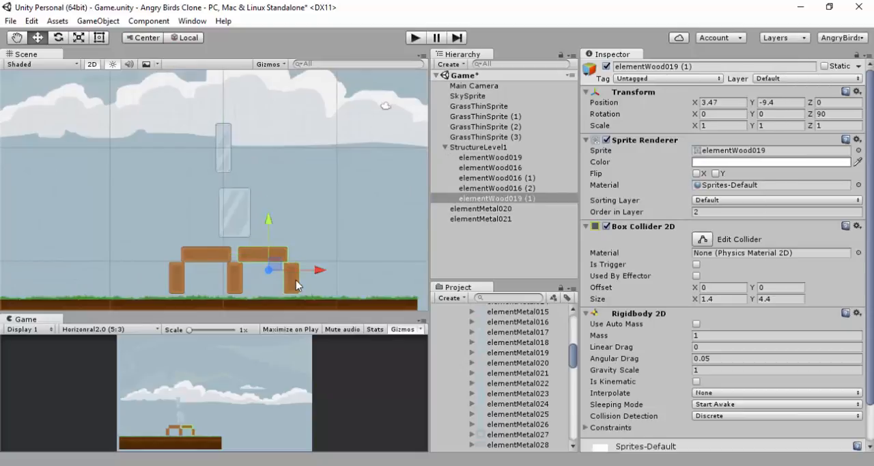
pyautogui.hotkey('ctrl', 'd')
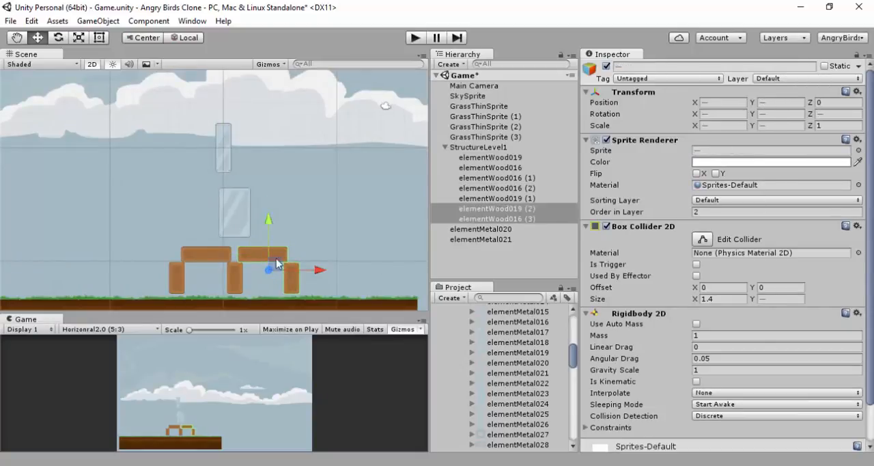
pyautogui.moveTo(316, 274); pyautogui.dragTo(377, 275)
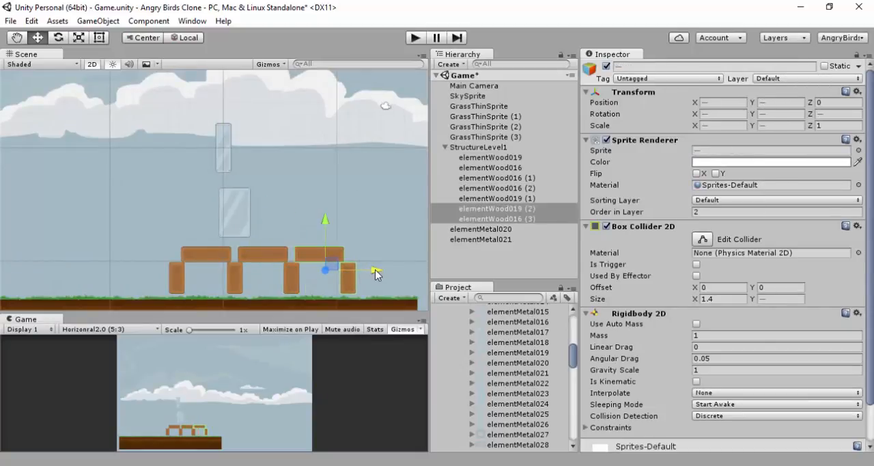
# Add a Box Collider 2D and a Rigidbody 2D to both elementMetal020 and elementMetal021
pyautogui.click(230, 211)
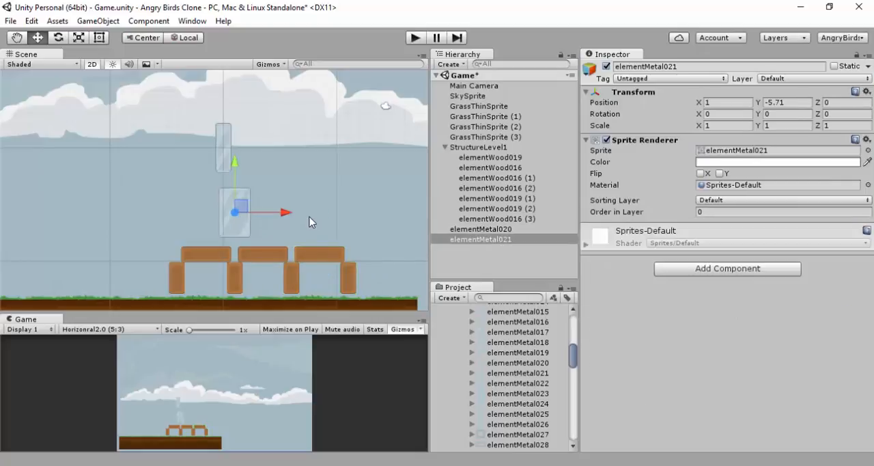
pyautogui.keyDown('shift'); pyautogui.click(224, 150); pyautogui.keyUp('shift')
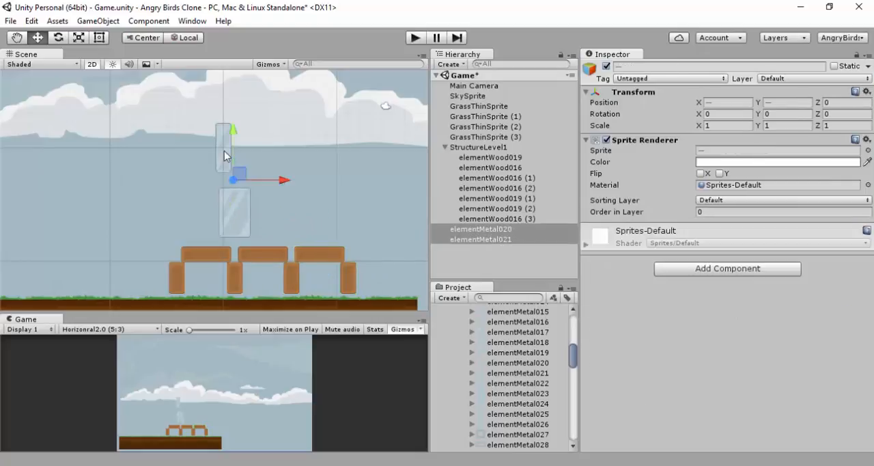
pyautogui.click(756, 269)
pyautogui.click(710, 139)
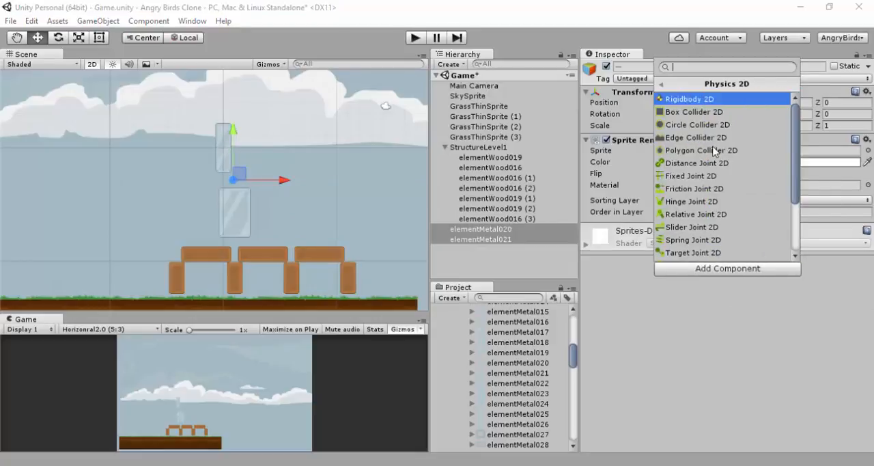
pyautogui.click(717, 112)
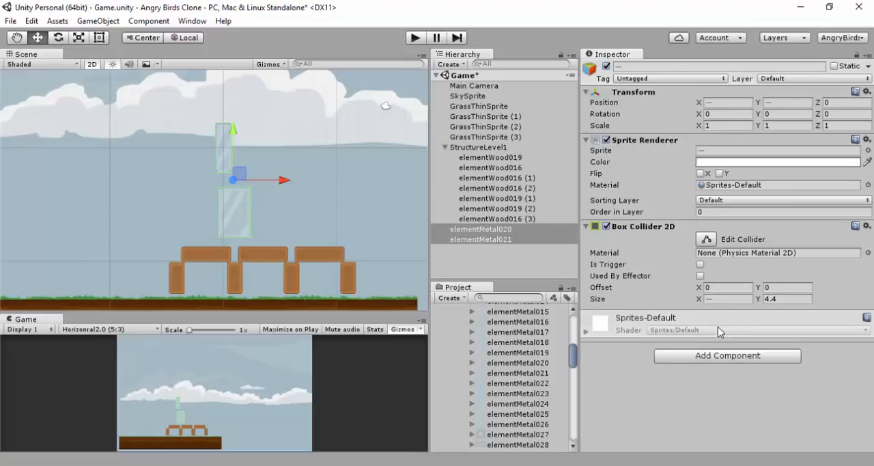
pyautogui.click(701, 356)
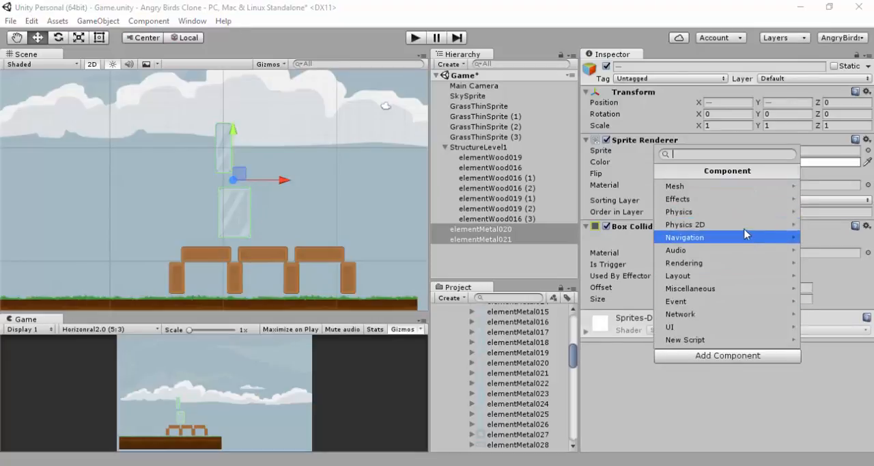
pyautogui.click(745, 224)
pyautogui.click(734, 187)
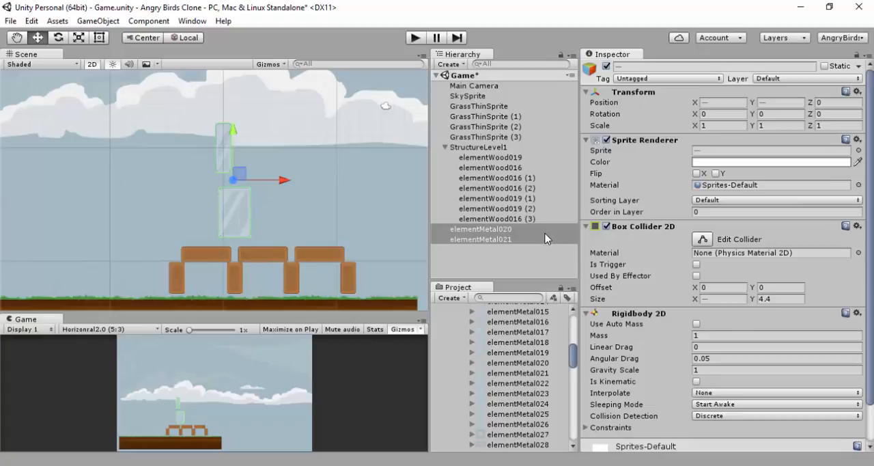
# Duplicate elementMetal021 and move the copy horizontally to X 6, above the next wooden post
pyautogui.click(230, 215)
pyautogui.hotkey('ctrl', 'd')
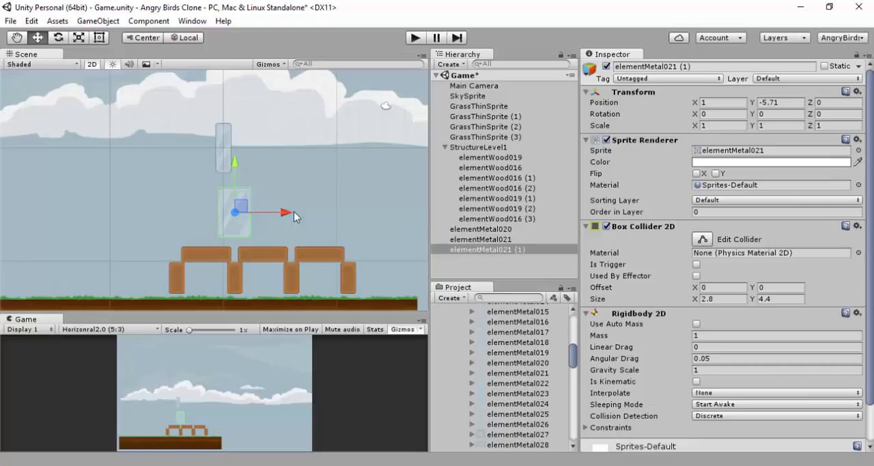
pyautogui.moveTo(283, 212); pyautogui.dragTo(339, 206)
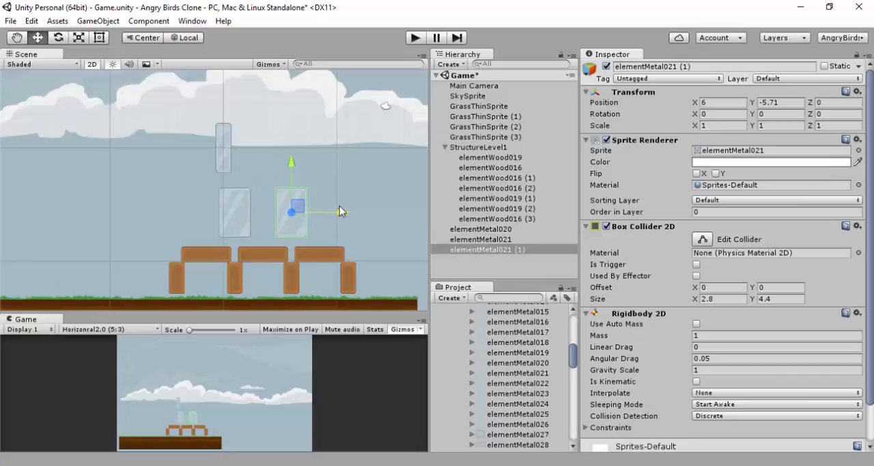
# Play the scene to see where the metal blocks settle, stop it, and set both elementMetal021 blocks' Y position to -6.47
pyautogui.click(415, 38)
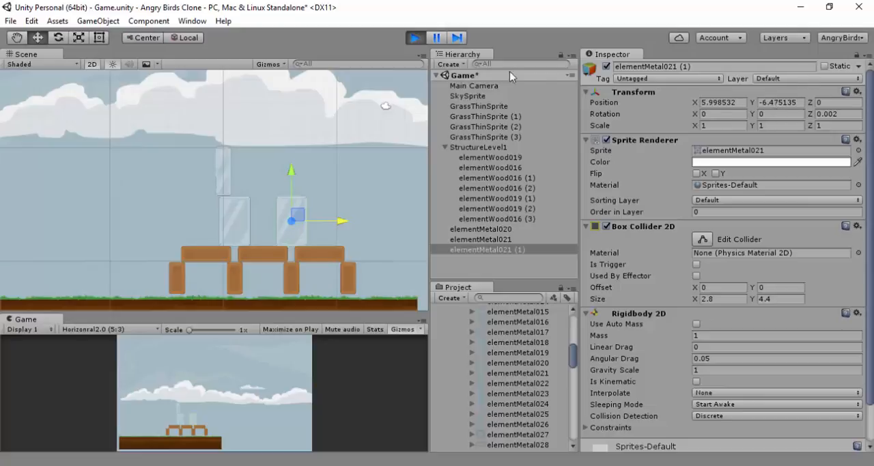
pyautogui.click(414, 38)
pyautogui.click(786, 105)
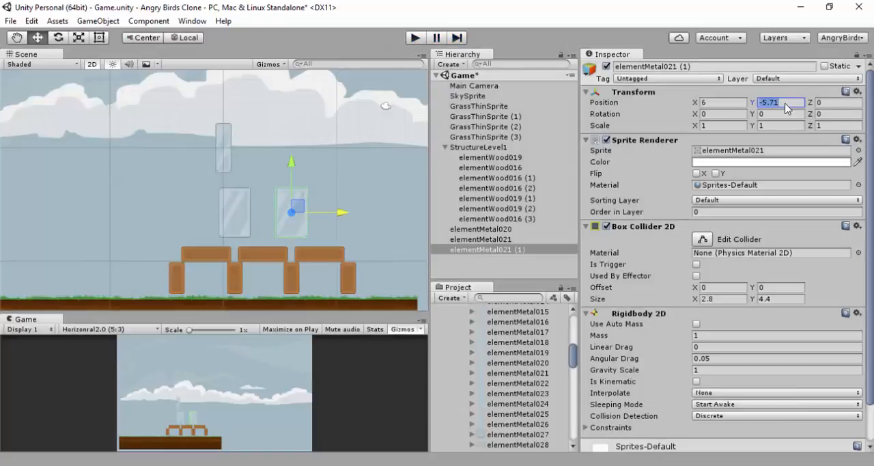
pyautogui.write('-6.47')
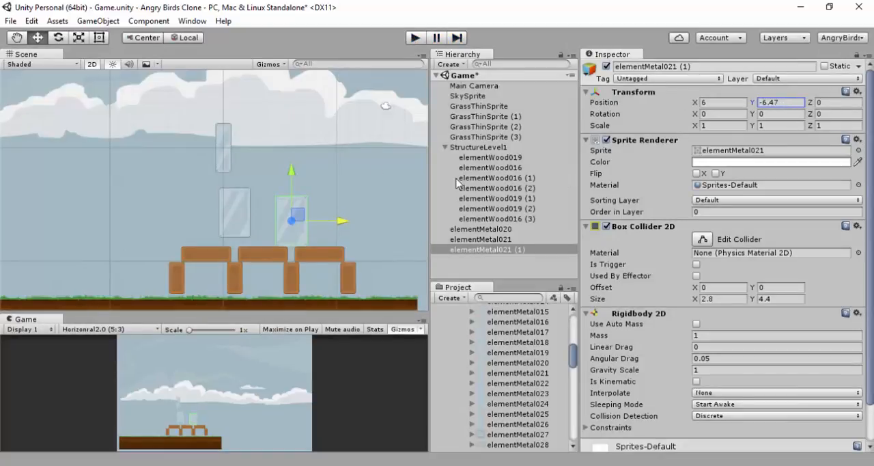
pyautogui.click(248, 208)
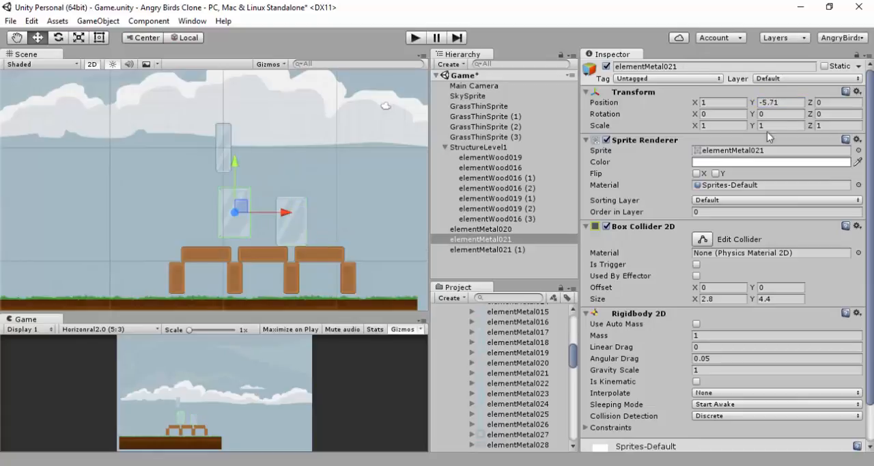
pyautogui.click(788, 106)
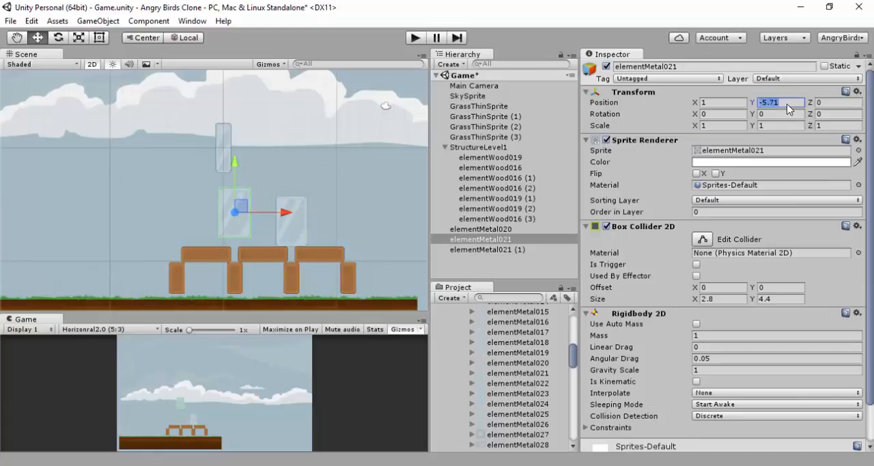
pyautogui.write('-6.47')
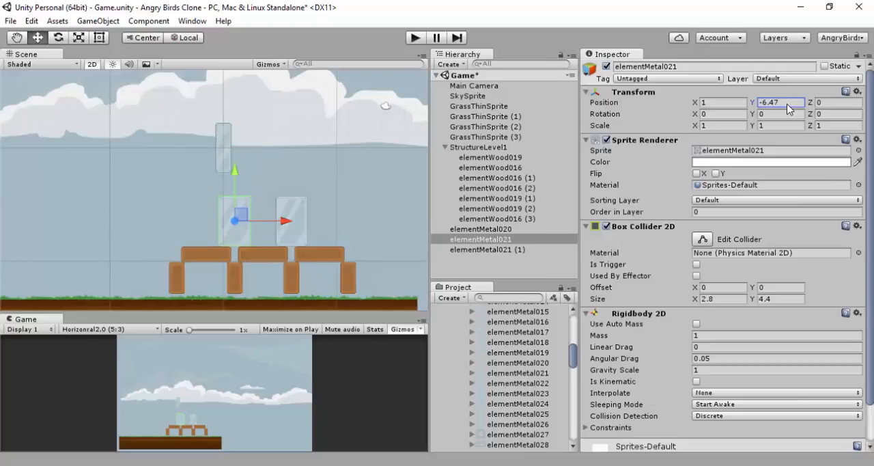
# Rotate elementMetal020 to 90 degrees on Z and move it to X 3, Y -3, above the two elementMetal021 blocks
pyautogui.click(229, 151)
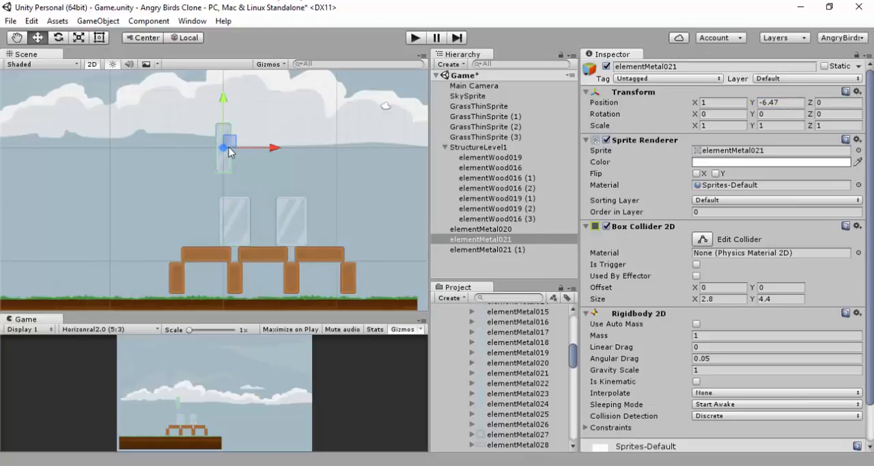
pyautogui.click(229, 151)
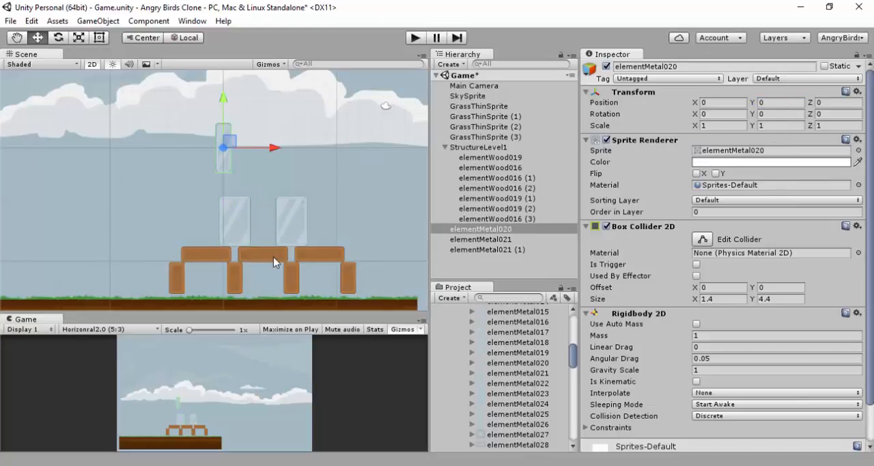
pyautogui.click(831, 116)
pyautogui.write('90')
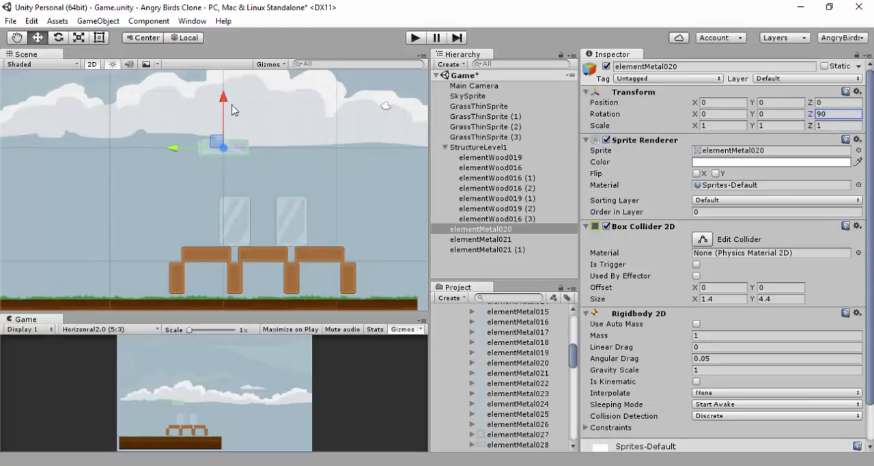
pyautogui.moveTo(177, 153); pyautogui.dragTo(213, 149)
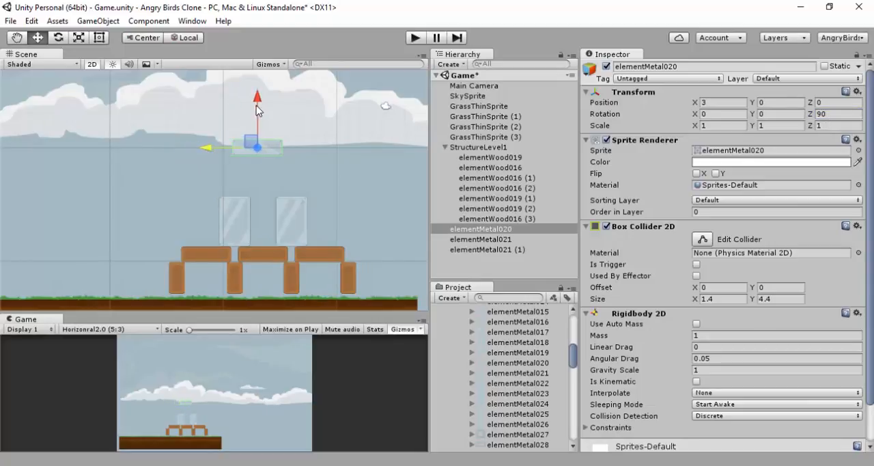
pyautogui.moveTo(259, 106); pyautogui.dragTo(256, 141)
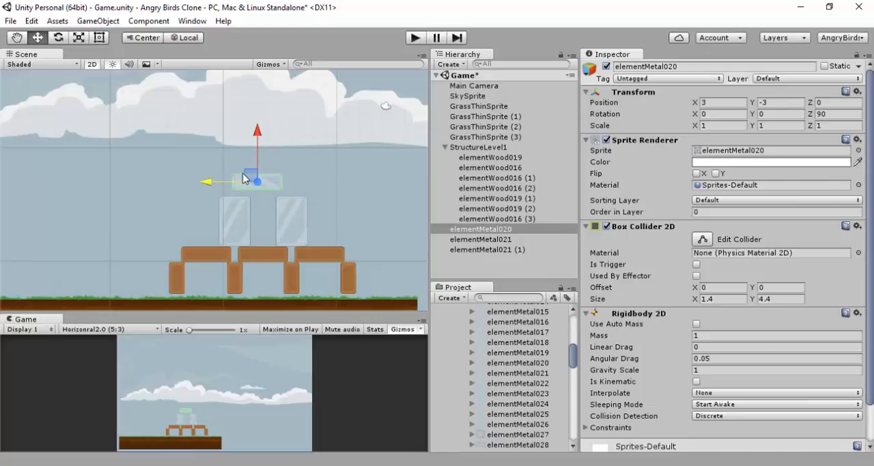
# Play the scene to check elementMetal020's resting height, stop it, and set the block's Y position to -3.56
pyautogui.click(417, 39)
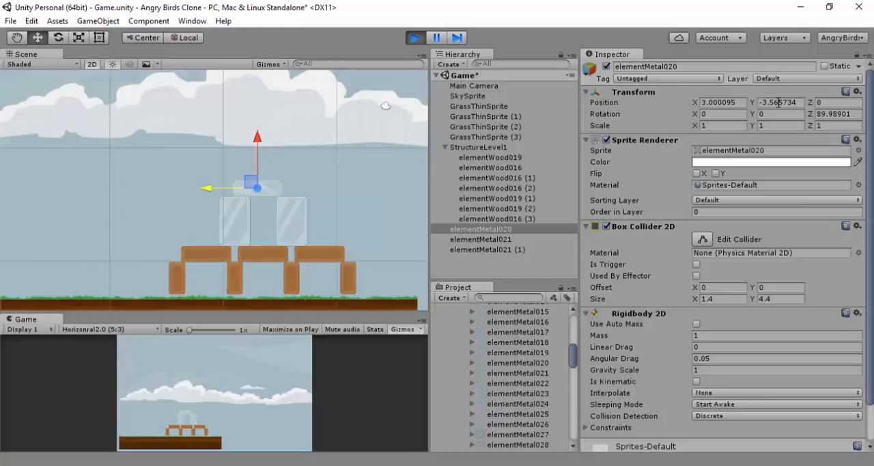
pyautogui.click(416, 37)
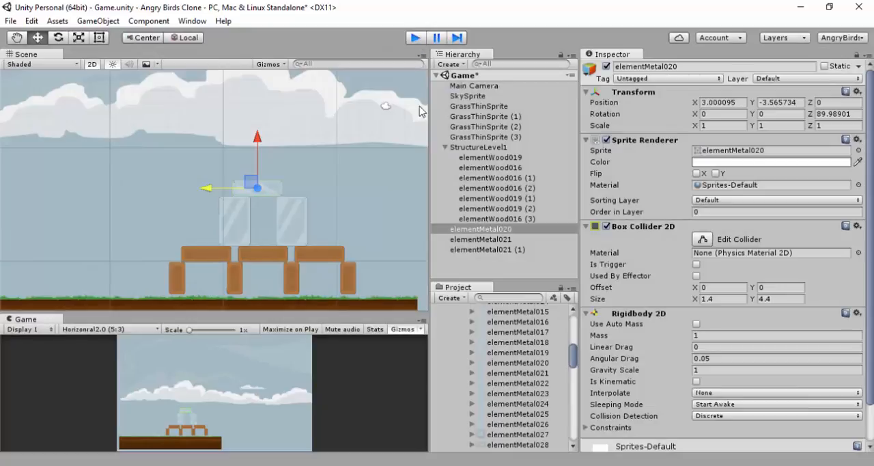
pyautogui.click(412, 38)
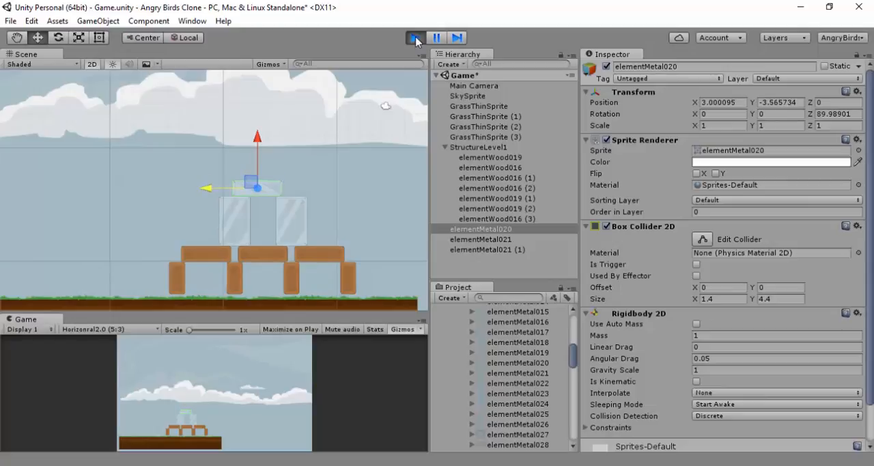
pyautogui.click(416, 38)
pyautogui.click(789, 102)
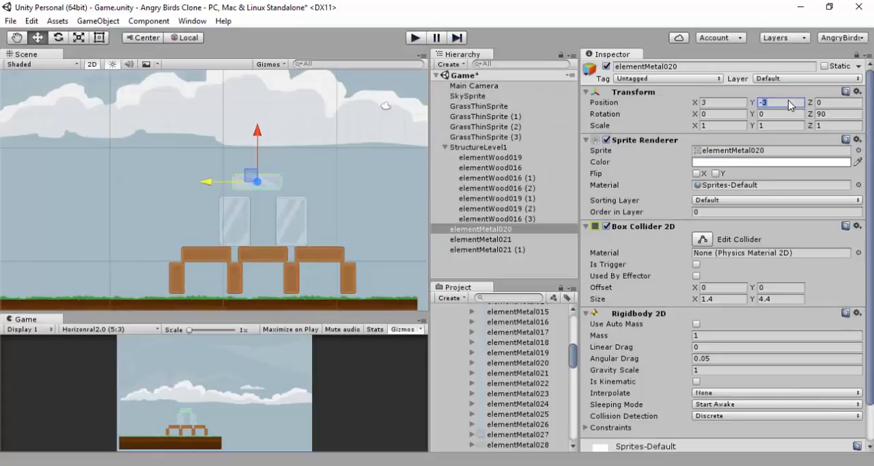
pyautogui.write('.56')
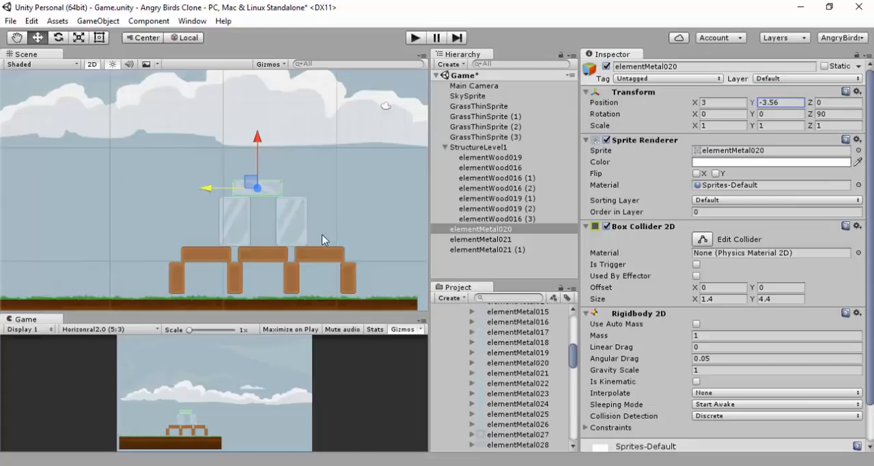
# Duplicate elementMetal020, the right elementMetal021 block and the rightmost wooden plank and post, and shift the copies right by one bay
pyautogui.keyDown('ctrl'); pyautogui.click(291, 205); pyautogui.keyUp('ctrl')
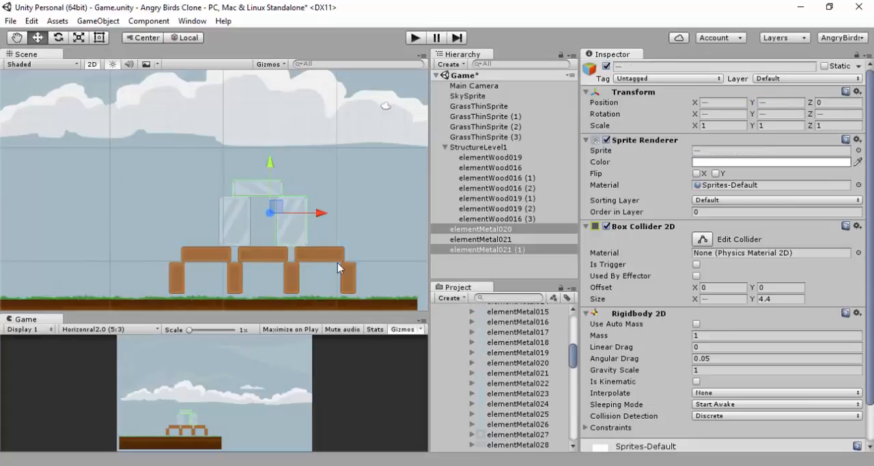
pyautogui.keyDown('ctrl'); pyautogui.click(339, 257); pyautogui.keyUp('ctrl')
pyautogui.keyDown('ctrl'); pyautogui.click(349, 279); pyautogui.keyUp('ctrl')
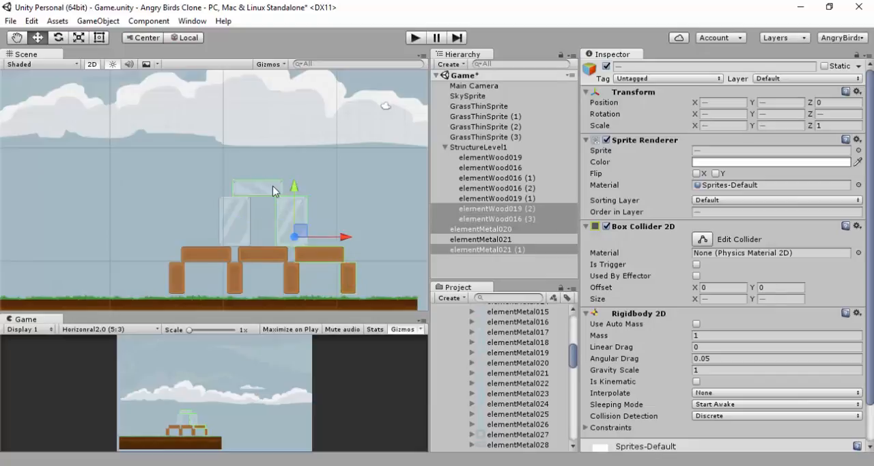
pyautogui.hotkey('ctrl', 'd')
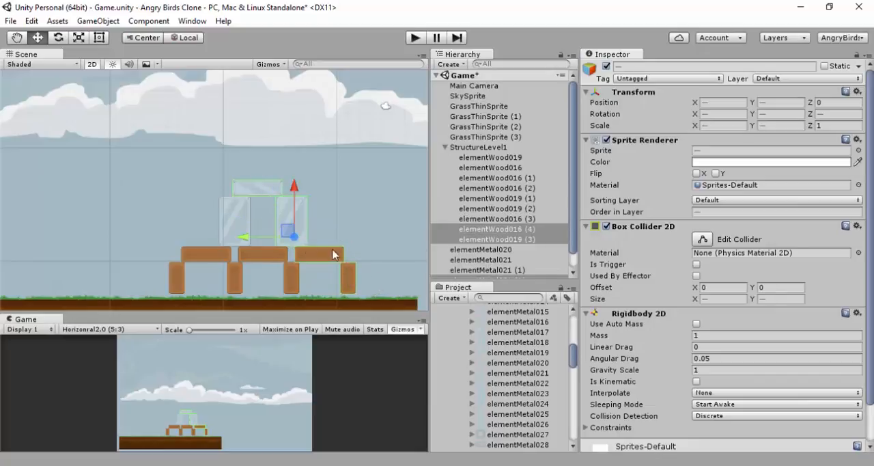
pyautogui.moveTo(244, 239); pyautogui.dragTo(300, 242)
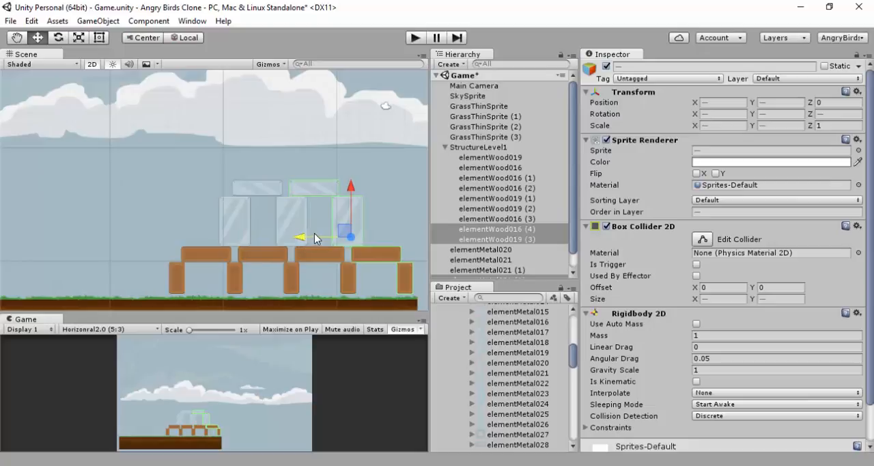
pyautogui.scroll(-5, 318, 230)
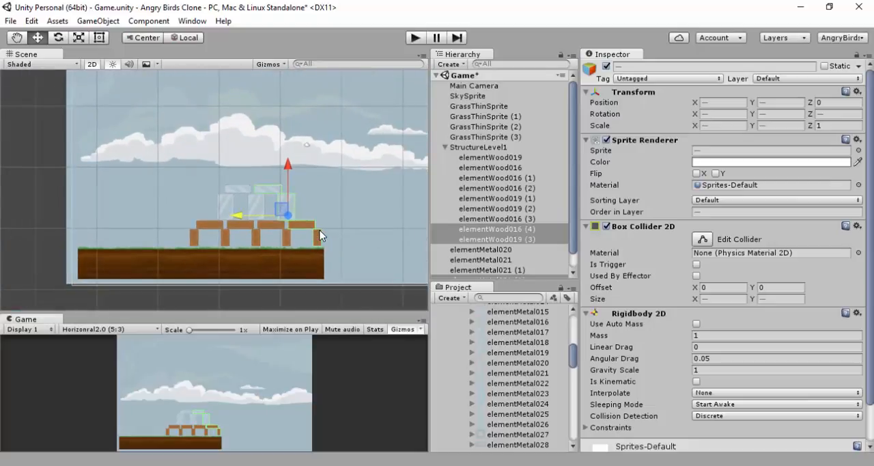
# Duplicate the leftmost wooden post and plank, the left elementMetal021 block and the elementMetal020 above it, and shift the copies left by one bay
pyautogui.click(194, 239)
pyautogui.keyDown('ctrl'); pyautogui.click(214, 224); pyautogui.keyUp('ctrl')
pyautogui.keyDown('ctrl'); pyautogui.click(226, 211); pyautogui.keyUp('ctrl')
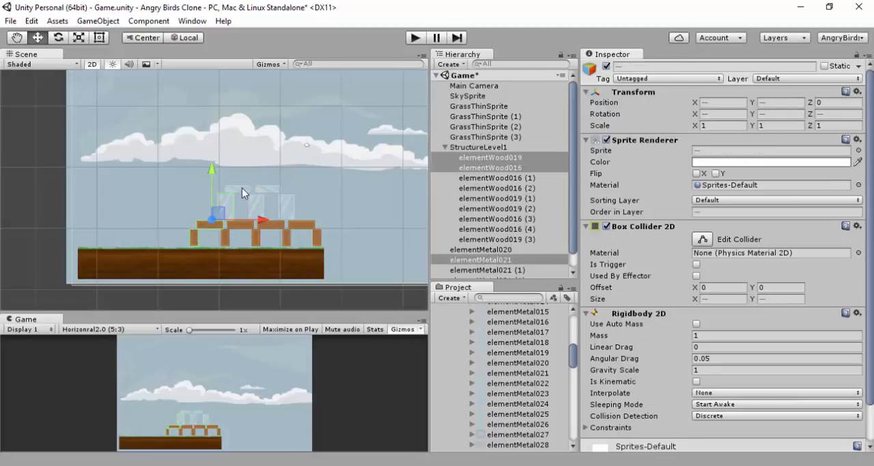
pyautogui.keyDown('ctrl'); pyautogui.click(242, 188); pyautogui.keyUp('ctrl')
pyautogui.hotkey('ctrl', 'd')
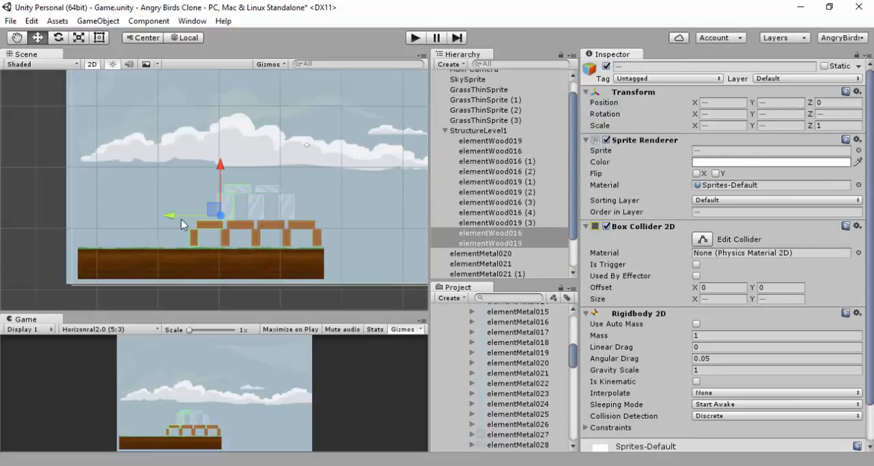
pyautogui.moveTo(164, 217); pyautogui.dragTo(137, 224)
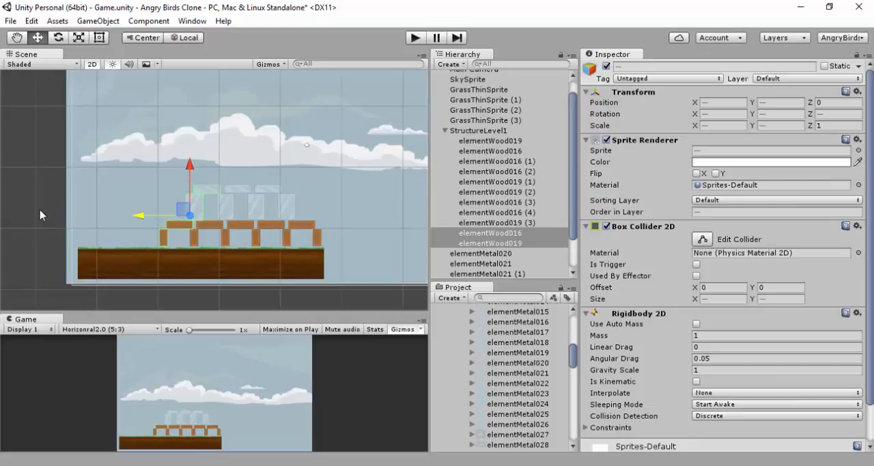
pyautogui.click(158, 202)
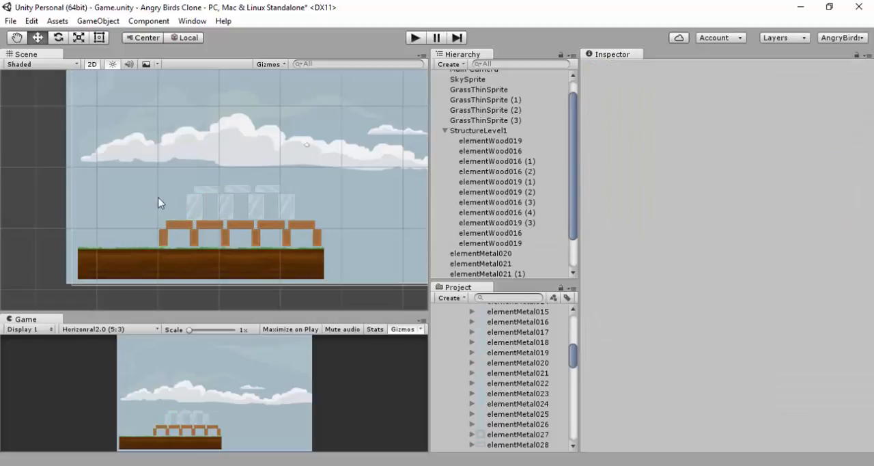
# Move all elementMetal020 and elementMetal021 blocks into StructureLevel1 as children and collapse the group
pyautogui.scroll(-3, 489, 228)
pyautogui.click(493, 213)
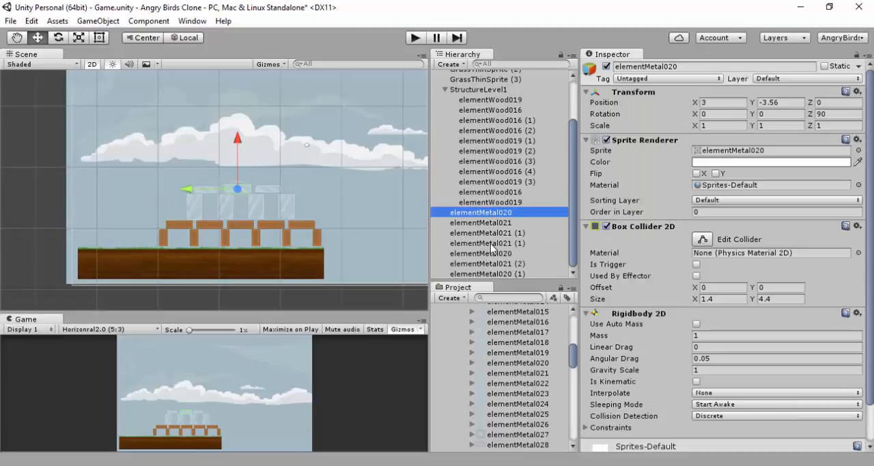
pyautogui.keyDown('shift'); pyautogui.click(516, 273); pyautogui.keyUp('shift')
pyautogui.scroll(3, 517, 232)
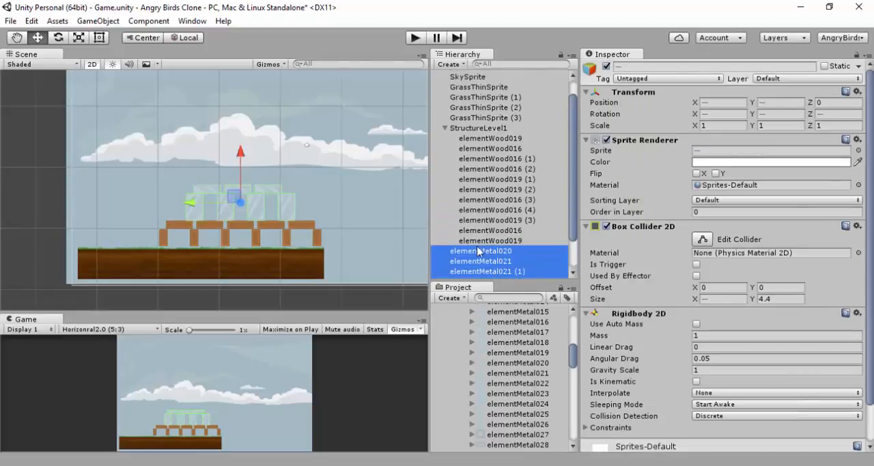
pyautogui.moveTo(478, 254); pyautogui.dragTo(454, 128)
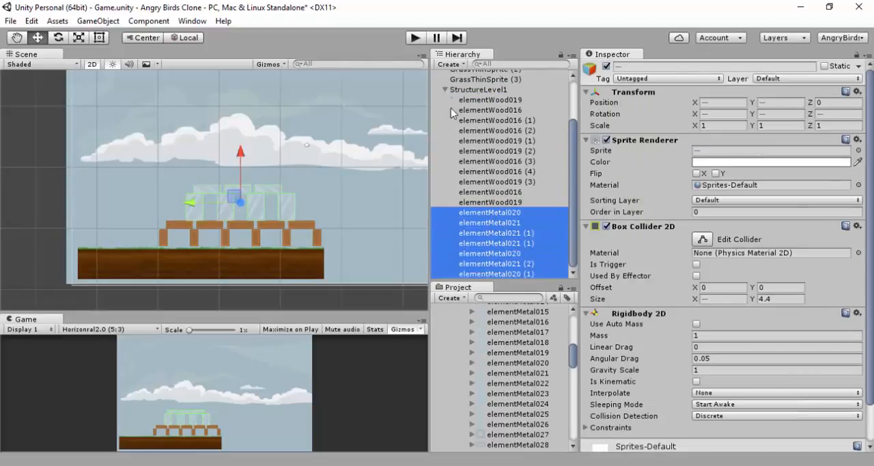
pyautogui.click(445, 89)
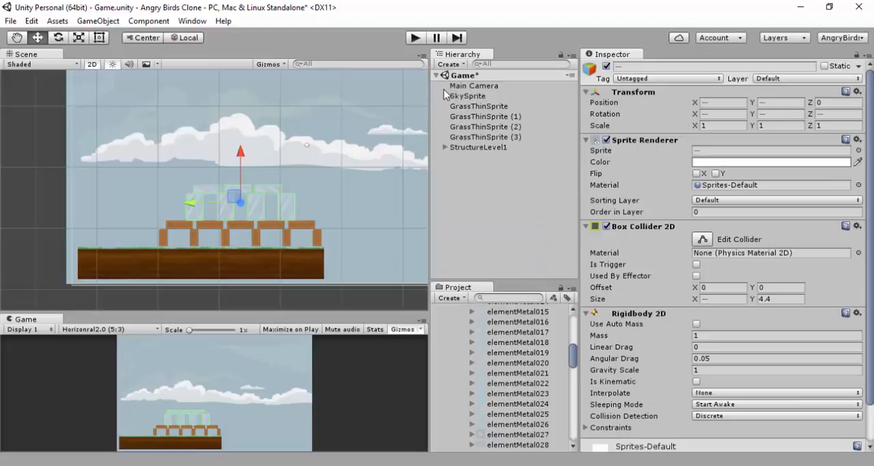
pyautogui.click(444, 146)
pyautogui.click(442, 146)
pyautogui.click(372, 214)
pyautogui.click(345, 297)
# Collapse the Metal elements, spritesheet_aliens, PNG, Physics_Kenney and AB entries in the project and expand the Prefabs folder
pyautogui.scroll(10, 479, 319)
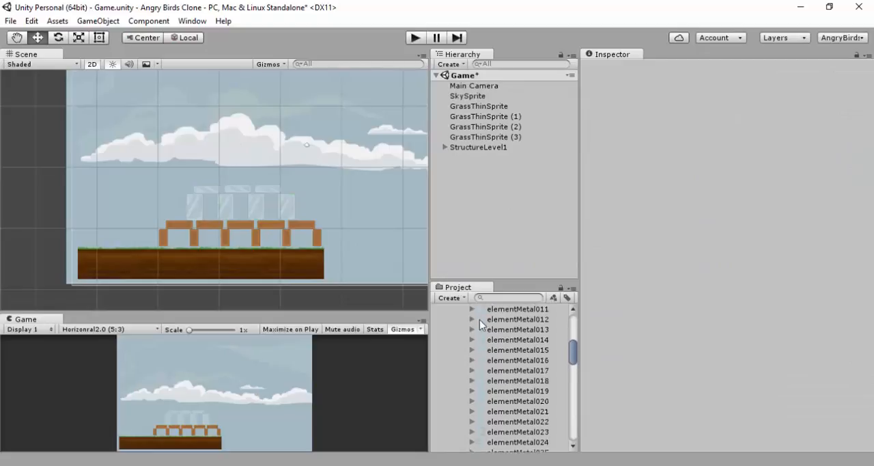
pyautogui.scroll(-4, 469, 350)
pyautogui.scroll(2, 461, 331)
pyautogui.click(462, 329)
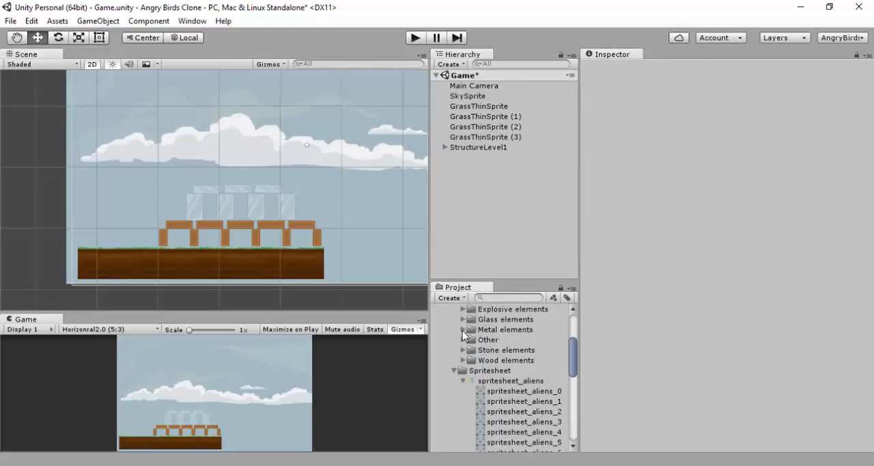
pyautogui.click(463, 381)
pyautogui.scroll(6, 454, 372)
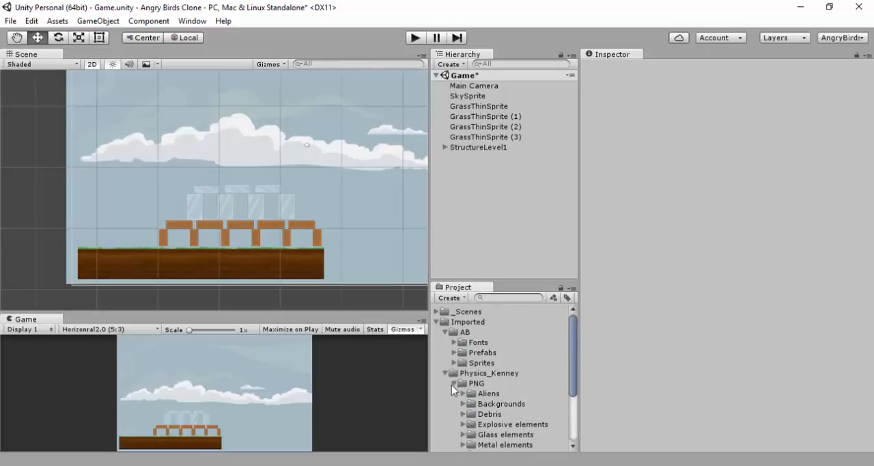
pyautogui.click(452, 384)
pyautogui.click(445, 373)
pyautogui.click(444, 332)
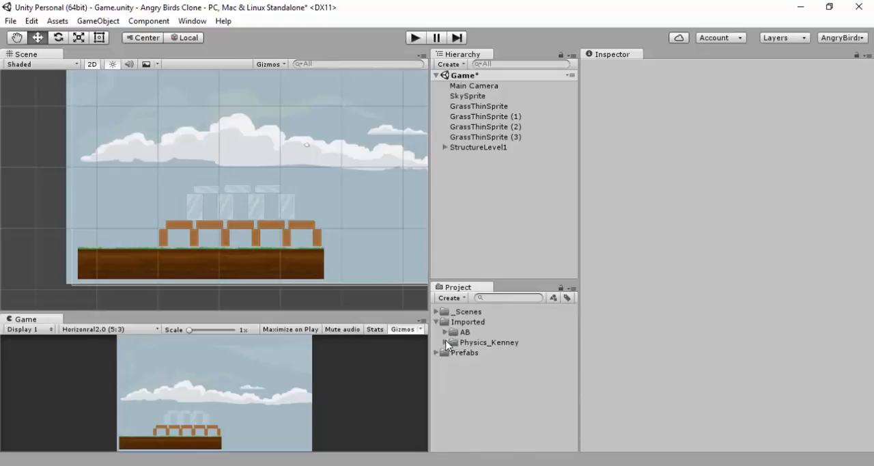
pyautogui.click(438, 352)
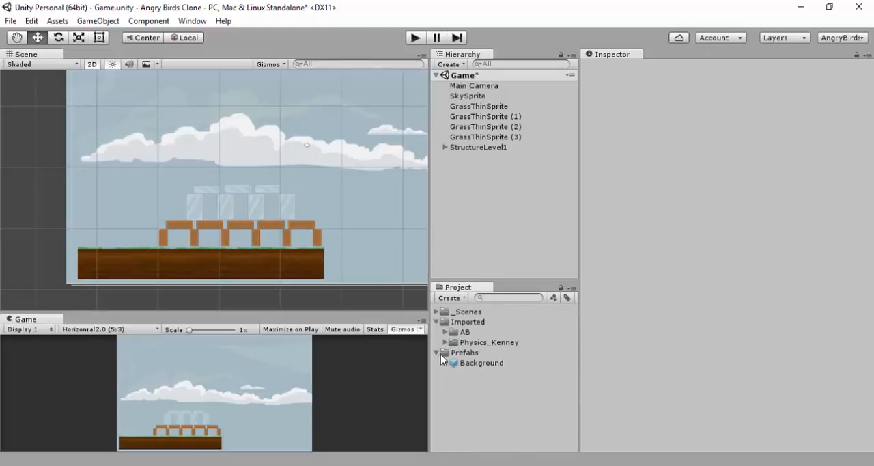
# Save StructureLevel1 as a prefab in the project and delete the original from the scene
pyautogui.moveTo(489, 146); pyautogui.dragTo(487, 394)
pyautogui.click(486, 147)
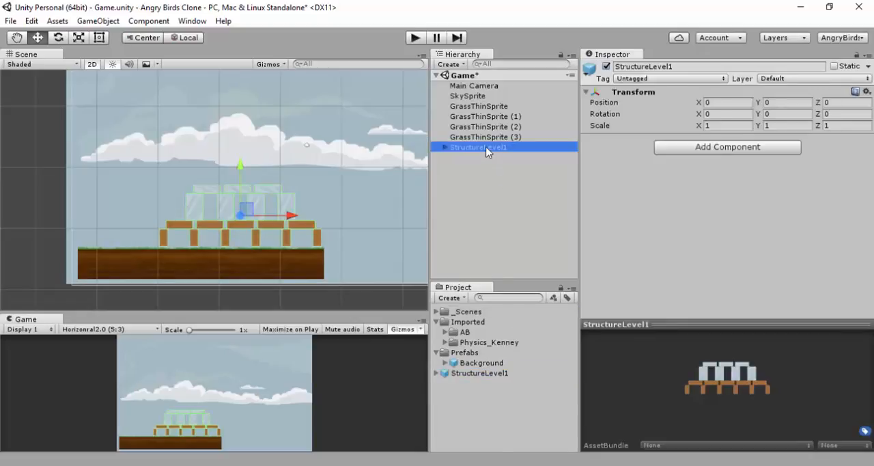
pyautogui.press('Delete')
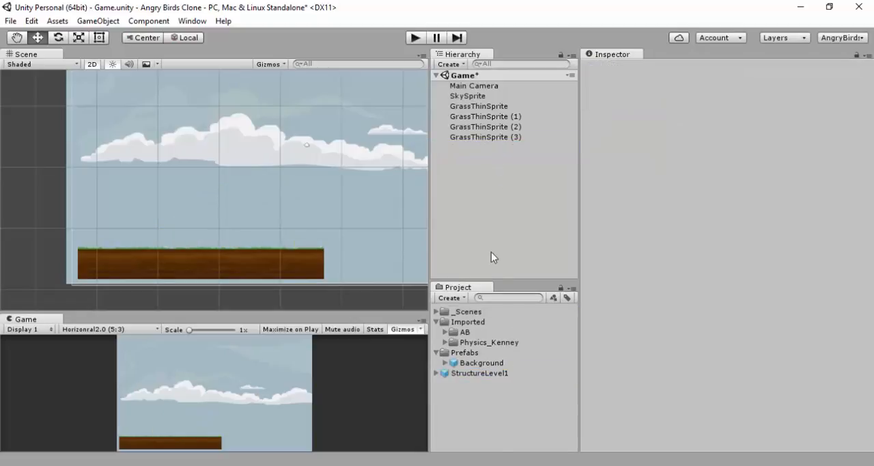
# Try placing an instance of the StructureLevel1 prefab in the scene and delete it again
pyautogui.click(459, 375)
pyautogui.moveTo(459, 376); pyautogui.dragTo(506, 203)
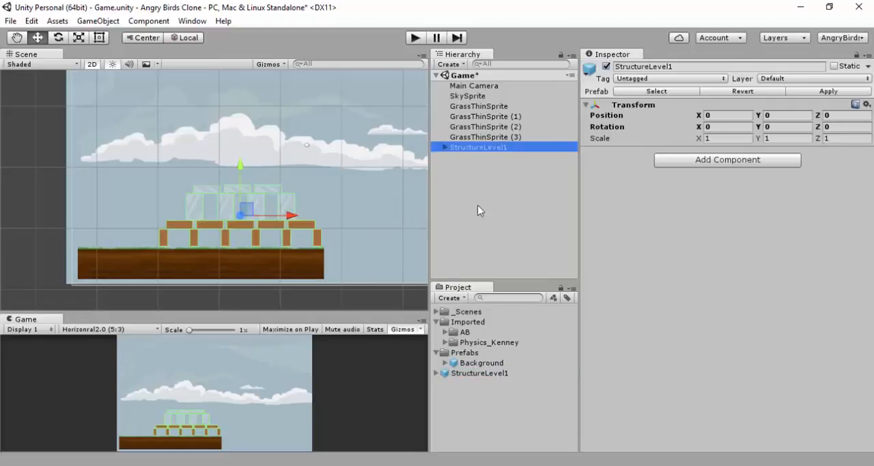
pyautogui.press('Delete')
# Move the StructureLevel1 prefab into the Prefabs folder and place an instance of it in the scene
pyautogui.moveTo(469, 373); pyautogui.dragTo(470, 353)
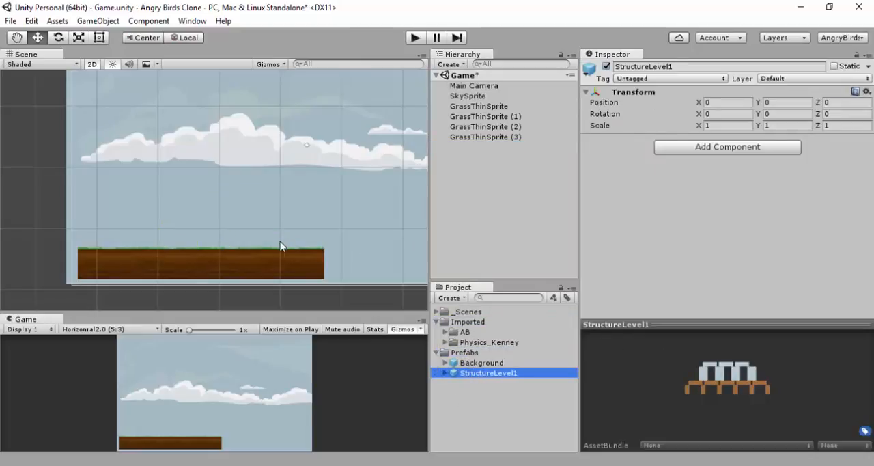
pyautogui.moveTo(486, 373); pyautogui.dragTo(472, 156)
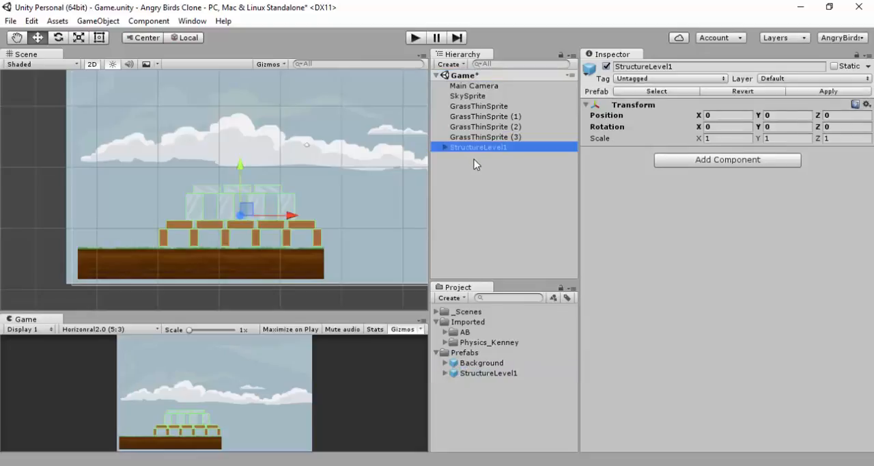
# Add the elementGlass002 sprite from the Physics_Kenney Glass elements to the scene as a test object
pyautogui.click(446, 342)
pyautogui.click(454, 352)
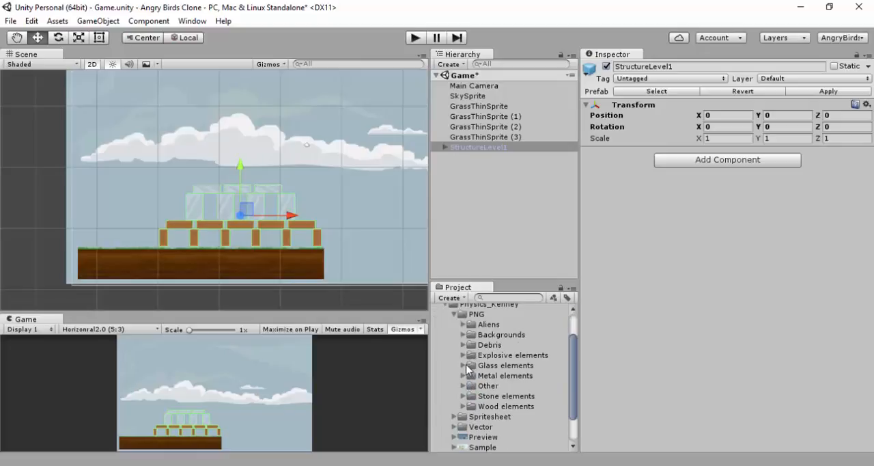
pyautogui.click(464, 367)
pyautogui.moveTo(483, 399); pyautogui.dragTo(472, 184)
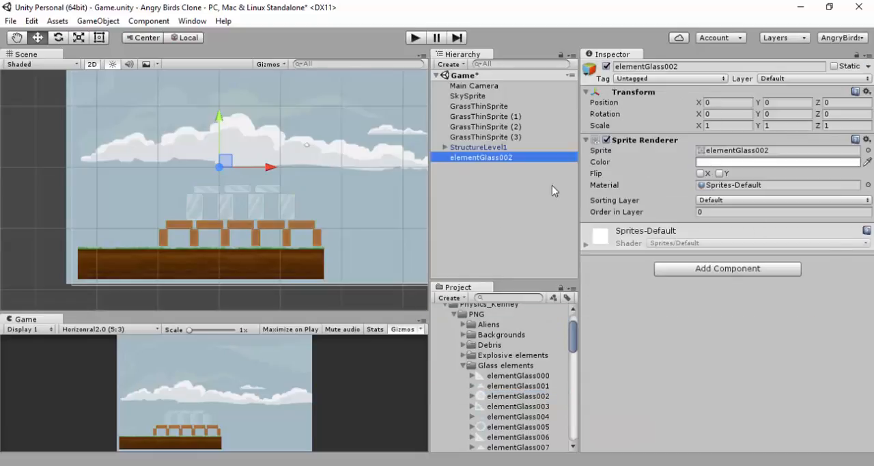
# Give elementGlass002 a Circle Collider 2D and a Rigidbody 2D
pyautogui.click(746, 270)
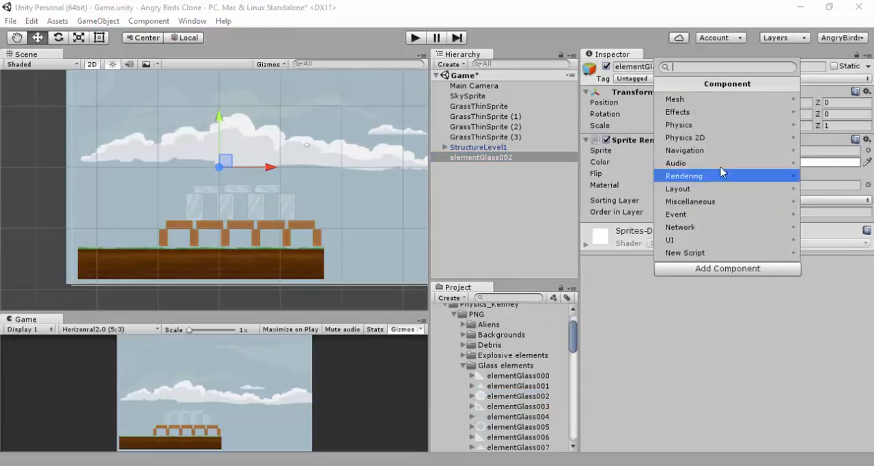
pyautogui.click(711, 144)
pyautogui.click(710, 125)
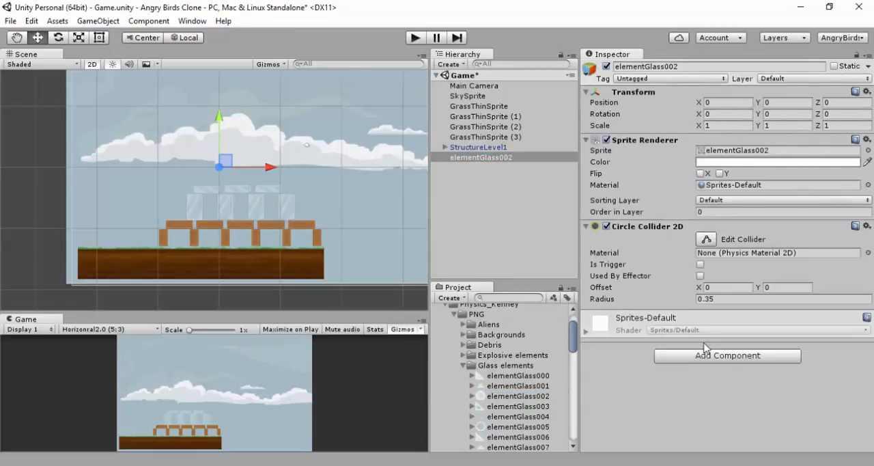
pyautogui.click(714, 355)
pyautogui.click(722, 226)
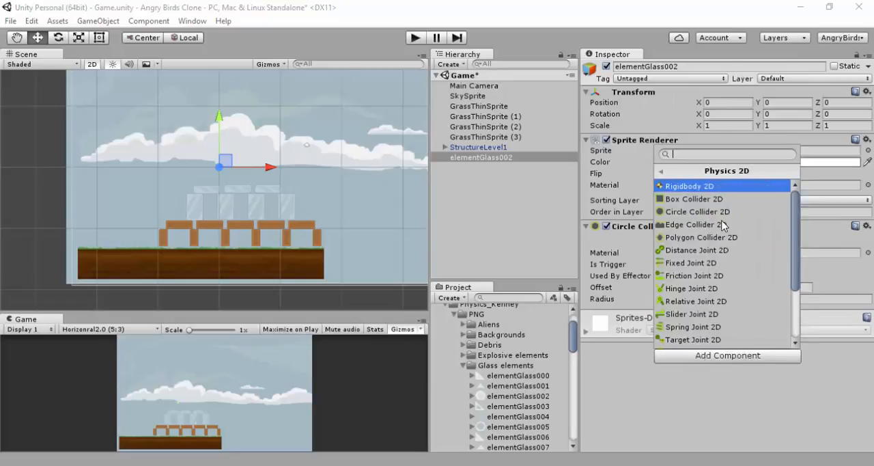
pyautogui.click(715, 190)
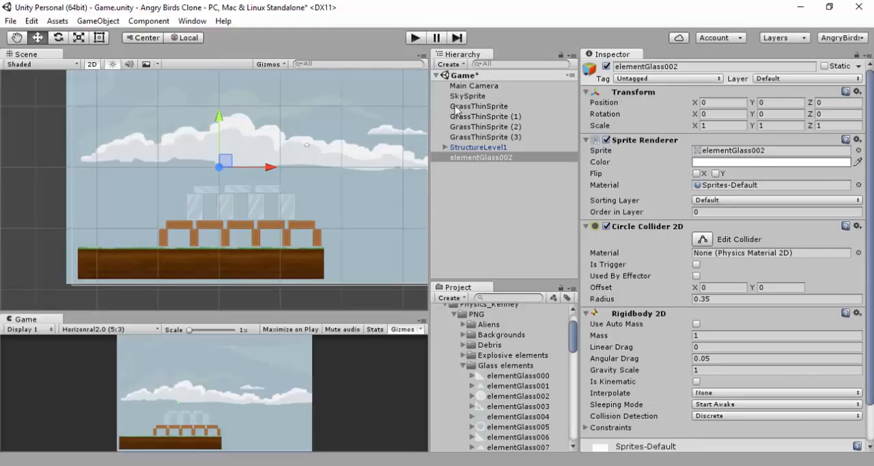
# Play the scene, push elementGlass002 through the structure to test its physics, and stop playback
pyautogui.click(415, 37)
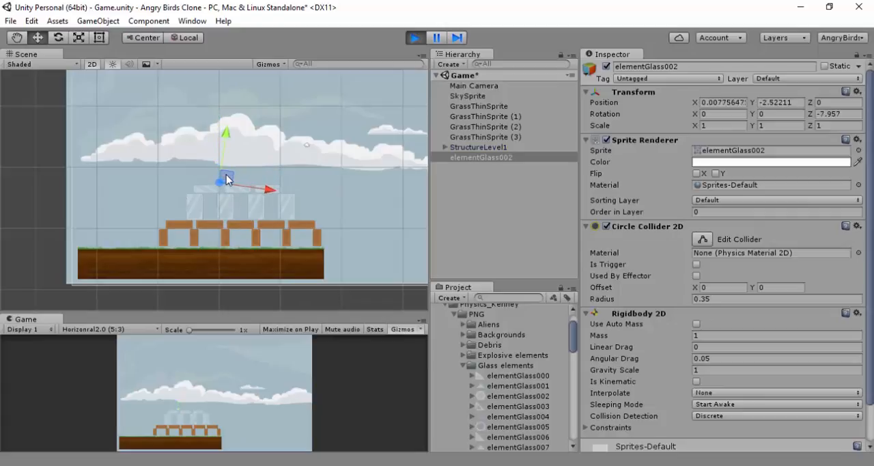
pyautogui.moveTo(226, 180); pyautogui.dragTo(157, 243)
pyautogui.moveTo(156, 234); pyautogui.dragTo(235, 199)
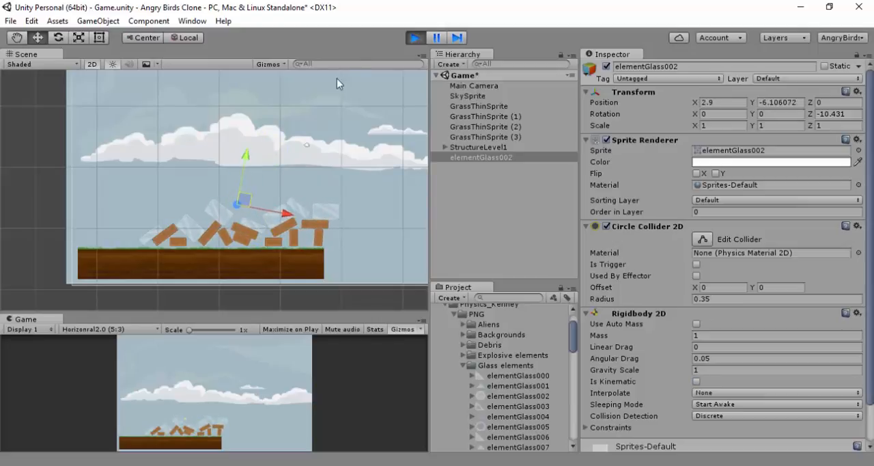
pyautogui.click(415, 37)
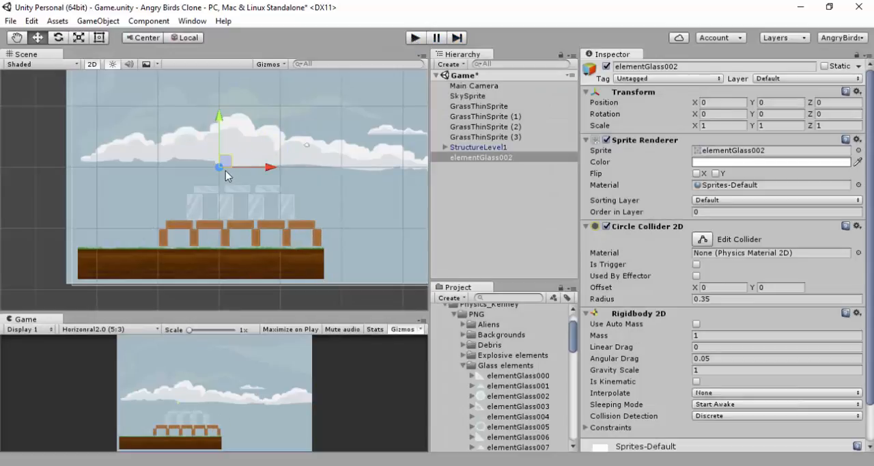
# Delete elementGlass002 from the scene and collapse the Glass elements, PNG and Physics_Kenney folders
pyautogui.click(480, 158)
pyautogui.press('Delete')
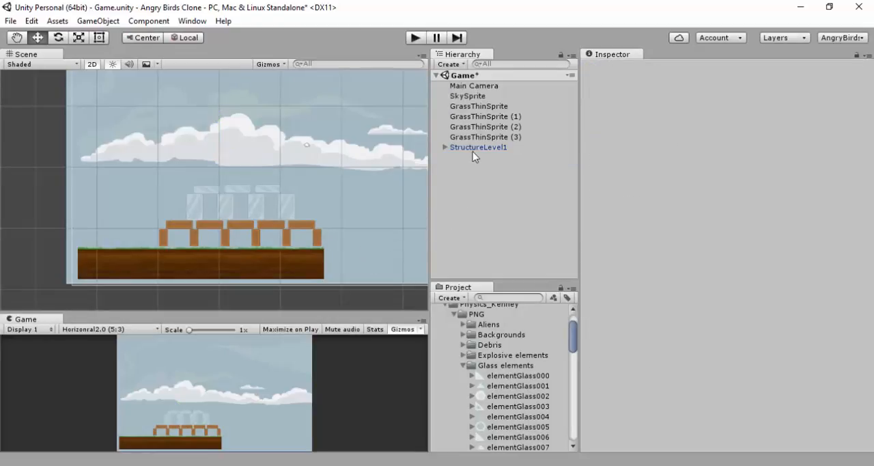
pyautogui.click(466, 367)
pyautogui.click(452, 319)
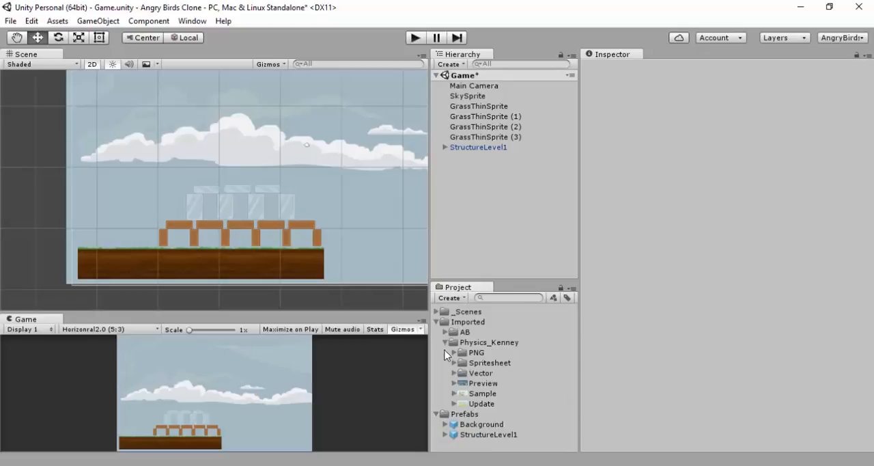
pyautogui.click(445, 342)
# Select all five horizontal elementWood019 planks in StructureLevel1 and raise them above the metal blocks to Y 0.6
pyautogui.scroll(5, 200, 220)
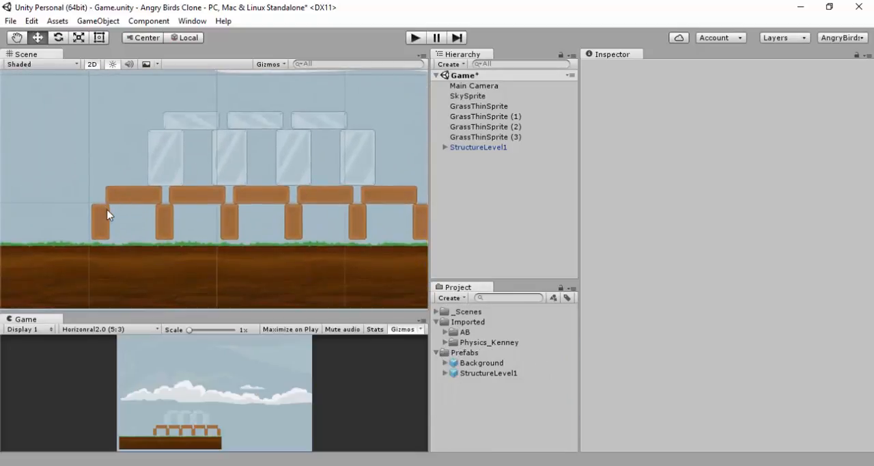
pyautogui.click(121, 201)
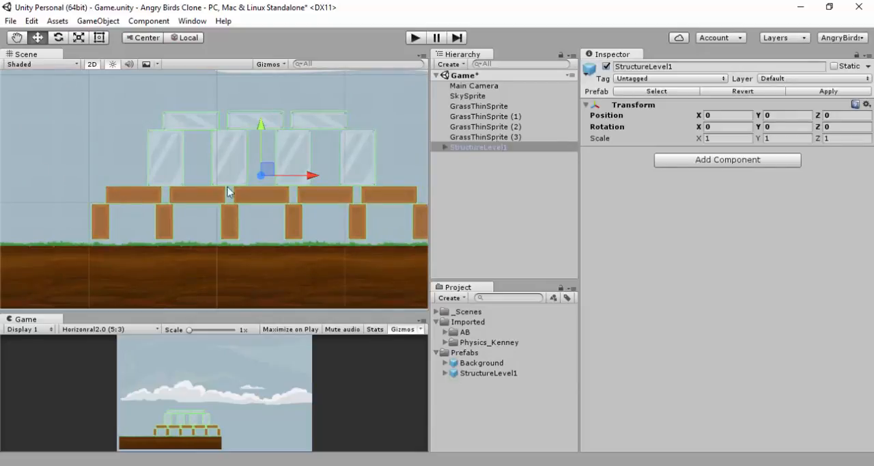
pyautogui.click(445, 147)
pyautogui.click(484, 157)
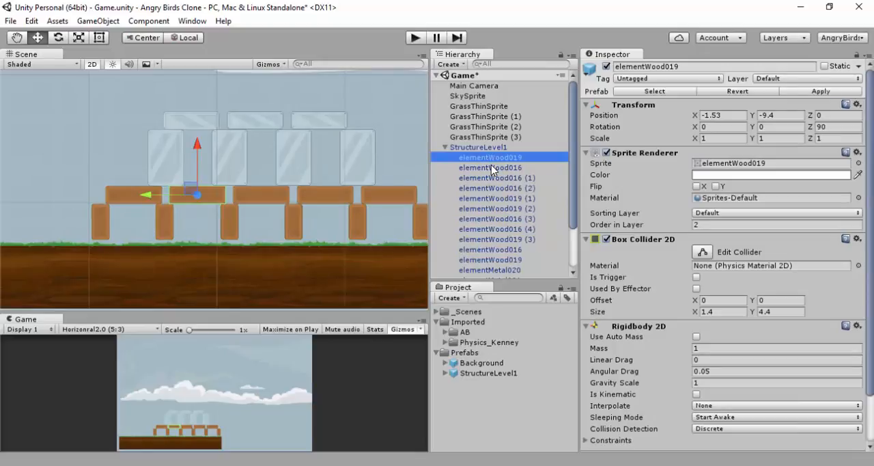
pyautogui.keyDown('ctrl'); pyautogui.click(509, 198); pyautogui.keyUp('ctrl')
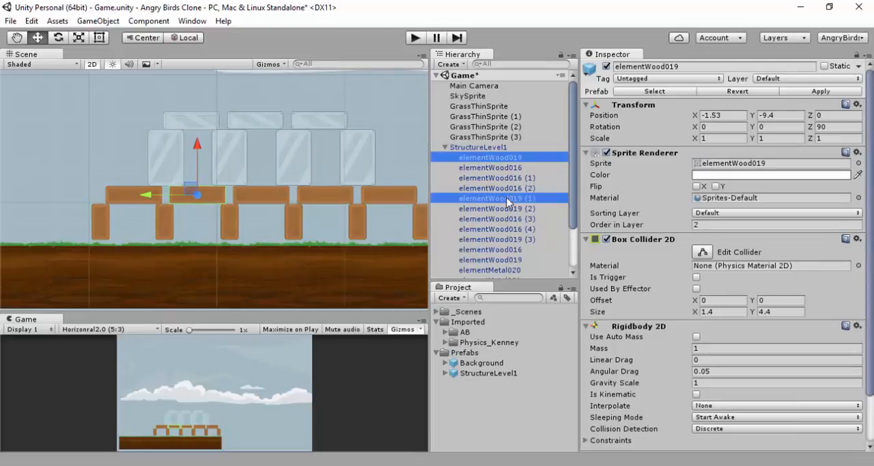
pyautogui.keyDown('ctrl'); pyautogui.click(509, 209); pyautogui.keyUp('ctrl')
pyautogui.keyDown('ctrl'); pyautogui.click(513, 239); pyautogui.keyUp('ctrl')
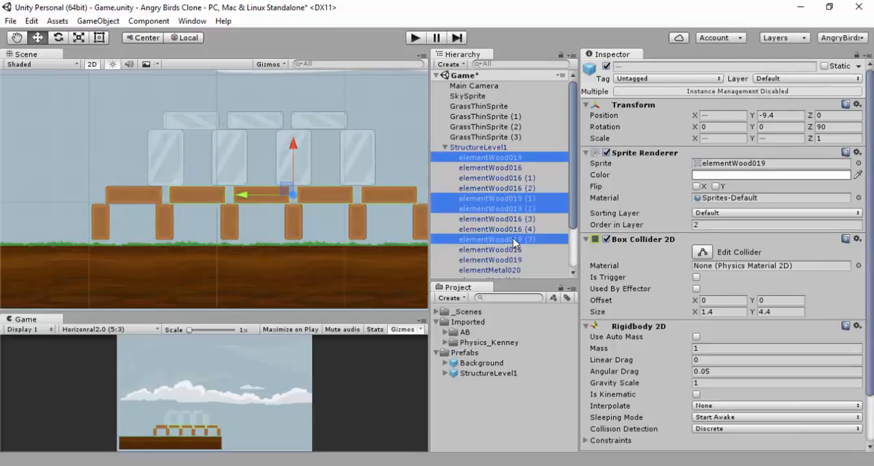
pyautogui.scroll(-2, 513, 239)
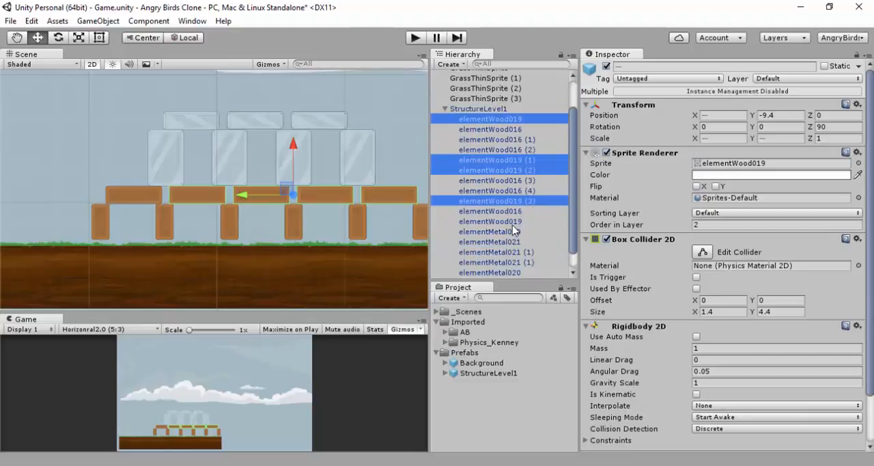
pyautogui.keyDown('ctrl'); pyautogui.click(513, 223); pyautogui.keyUp('ctrl')
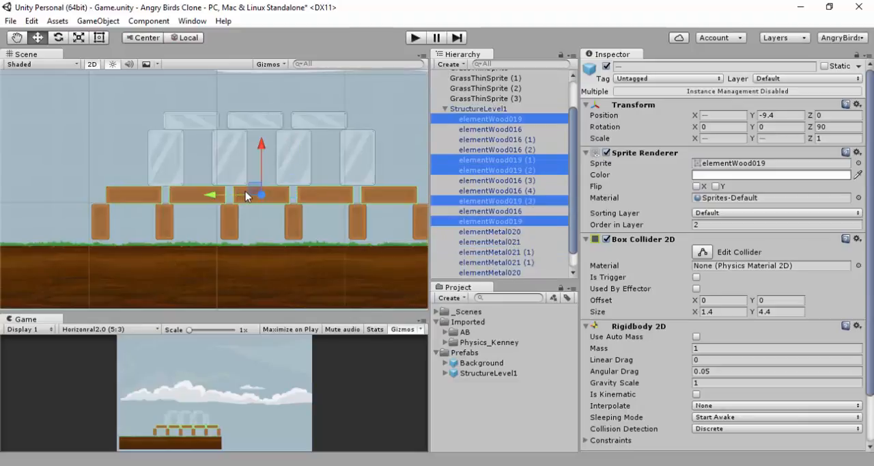
pyautogui.scroll(-2, 246, 196)
pyautogui.moveTo(246, 191); pyautogui.dragTo(238, 97)
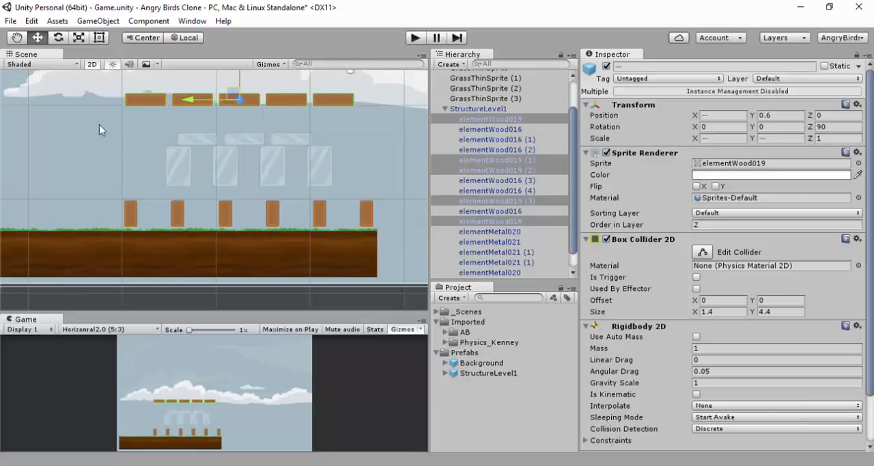
# Play the scene to test the physics of the raised wood planks, and stop playback
pyautogui.click(415, 39)
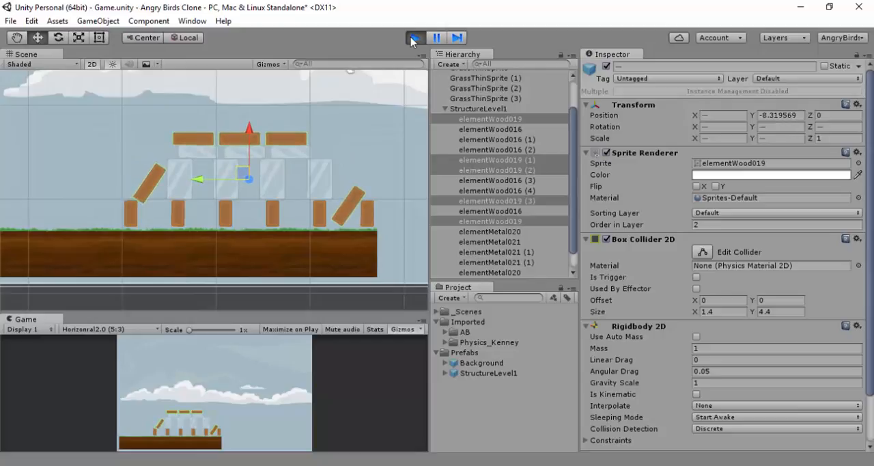
pyautogui.click(414, 38)
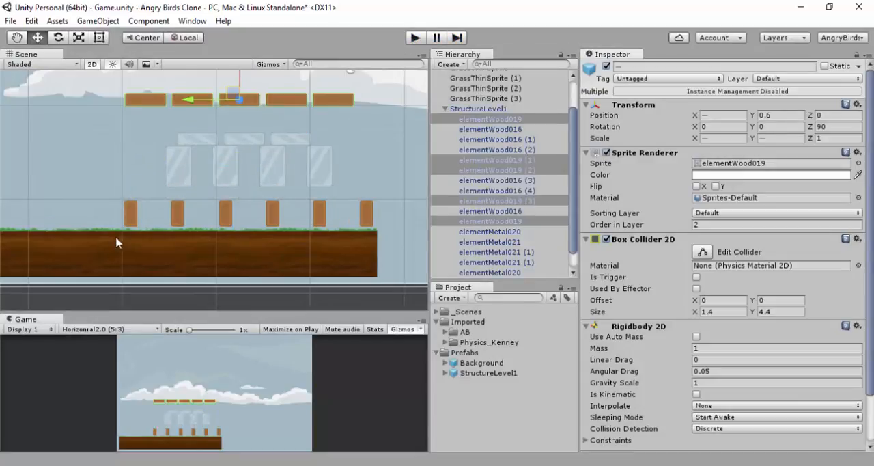
pyautogui.click(124, 296)
# Select the three horizontal elementMetal020 blocks and move them up above the raised row of wood planks
pyautogui.click(178, 165)
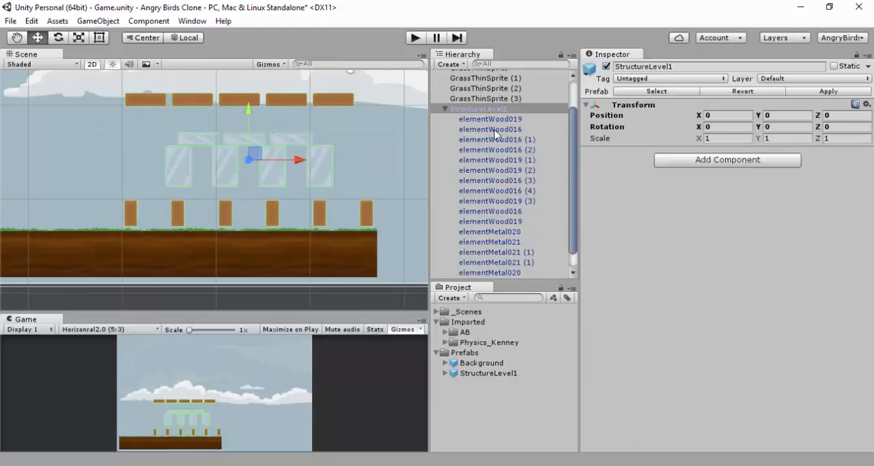
pyautogui.click(500, 232)
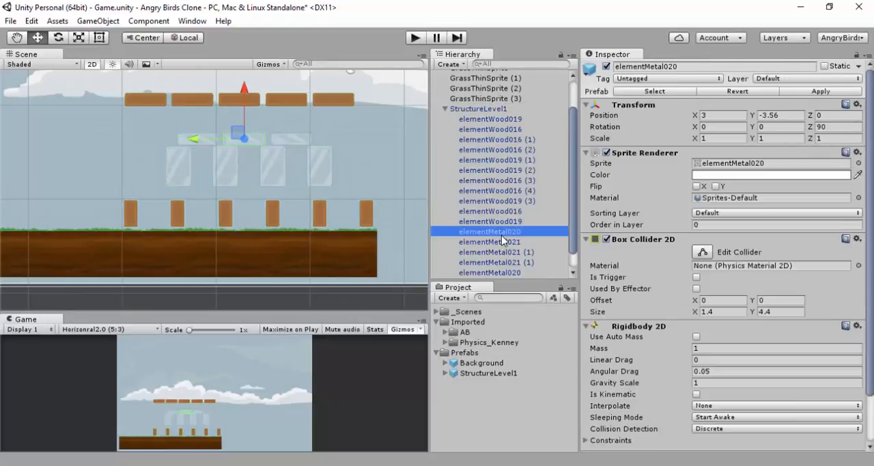
pyautogui.keyDown('ctrl'); pyautogui.click(517, 273); pyautogui.keyUp('ctrl')
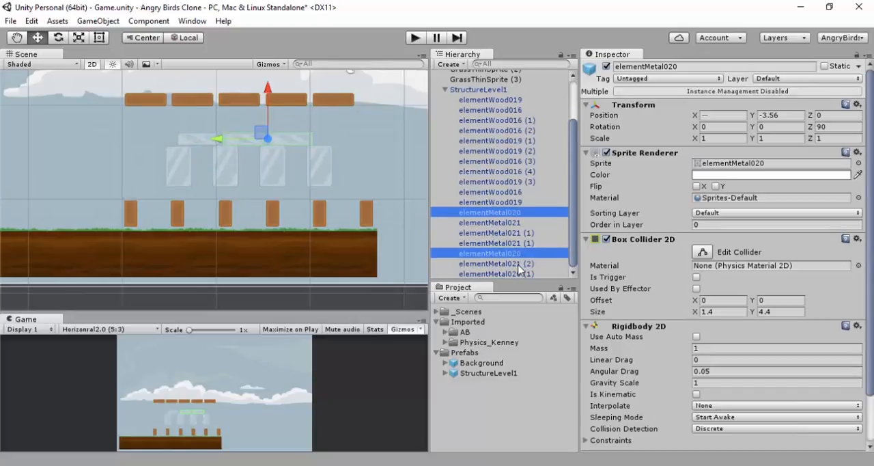
pyautogui.keyDown('ctrl'); pyautogui.click(513, 274); pyautogui.keyUp('ctrl')
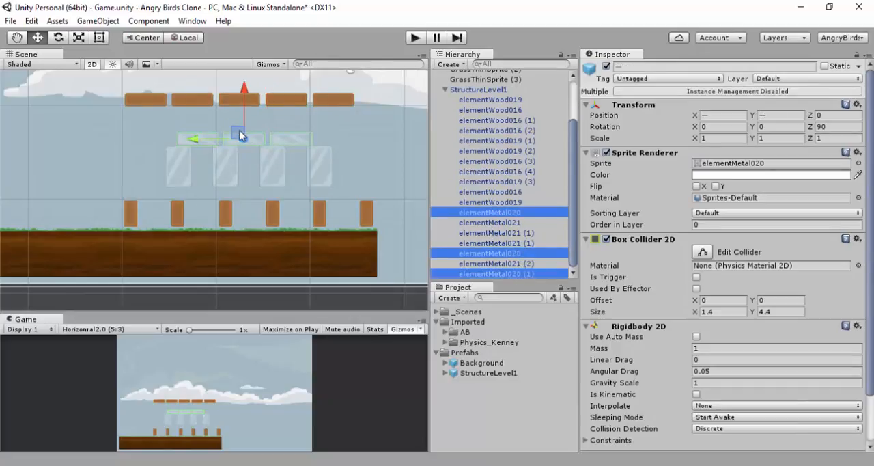
pyautogui.moveTo(242, 135); pyautogui.dragTo(236, 71)
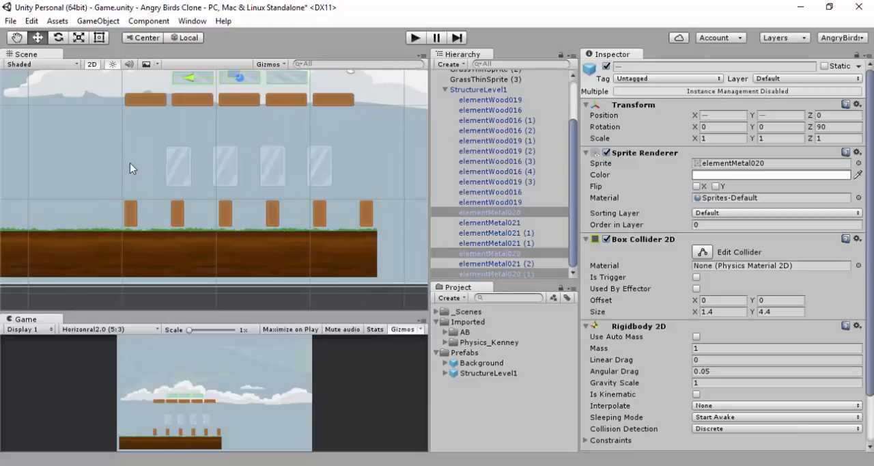
# Select the four upright elementMetal021 blocks and move them up above the raised elementMetal020 row
pyautogui.scroll(-3, 129, 163)
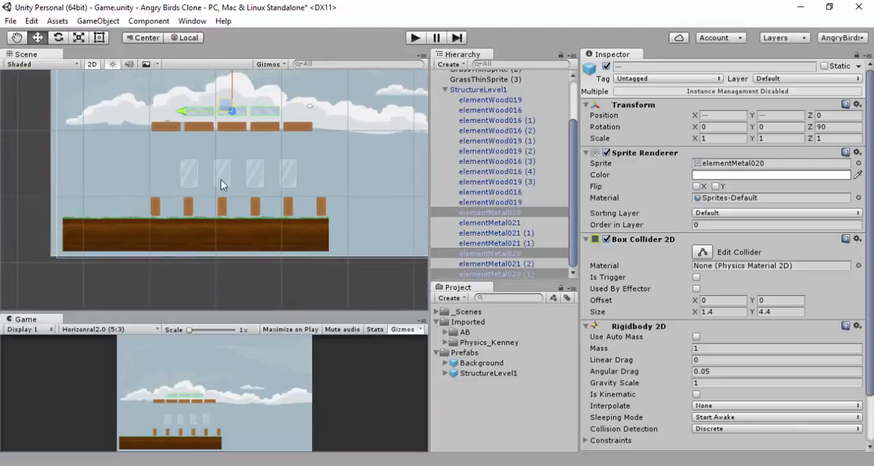
pyautogui.click(187, 179)
pyautogui.click(193, 175)
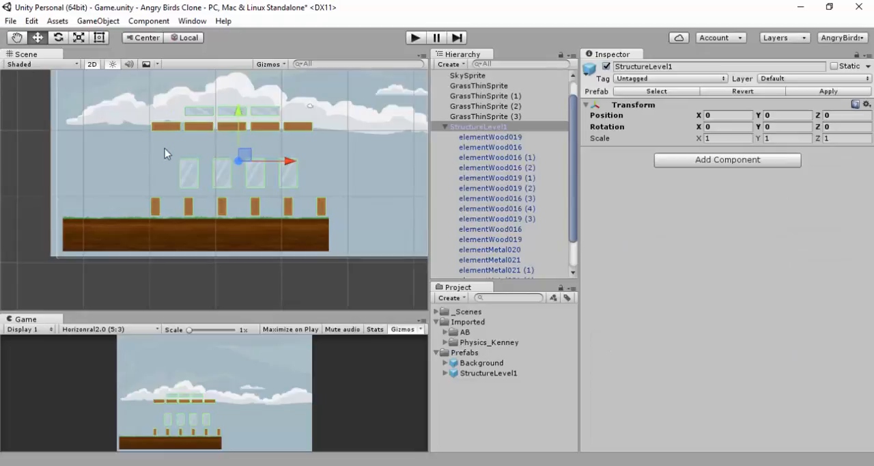
pyautogui.click(184, 169)
pyautogui.click(189, 171)
pyautogui.click(222, 173)
pyautogui.keyDown('ctrl'); pyautogui.click(188, 175); pyautogui.keyUp('ctrl')
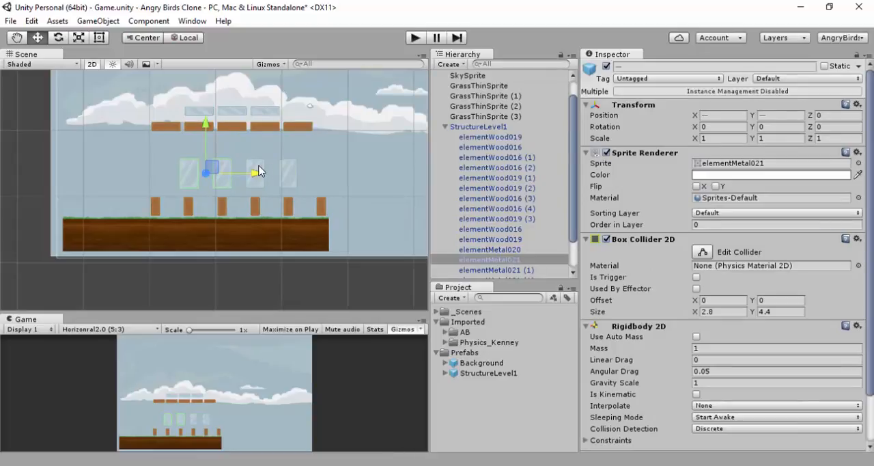
pyautogui.keyDown('ctrl'); pyautogui.click(287, 172); pyautogui.keyUp('ctrl')
pyautogui.keyDown('ctrl'); pyautogui.click(255, 175); pyautogui.keyUp('ctrl')
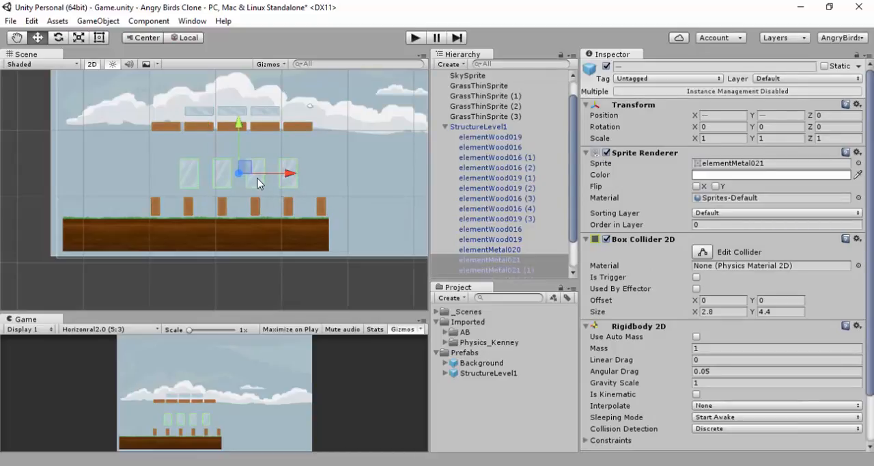
pyautogui.moveTo(247, 172); pyautogui.dragTo(240, 84)
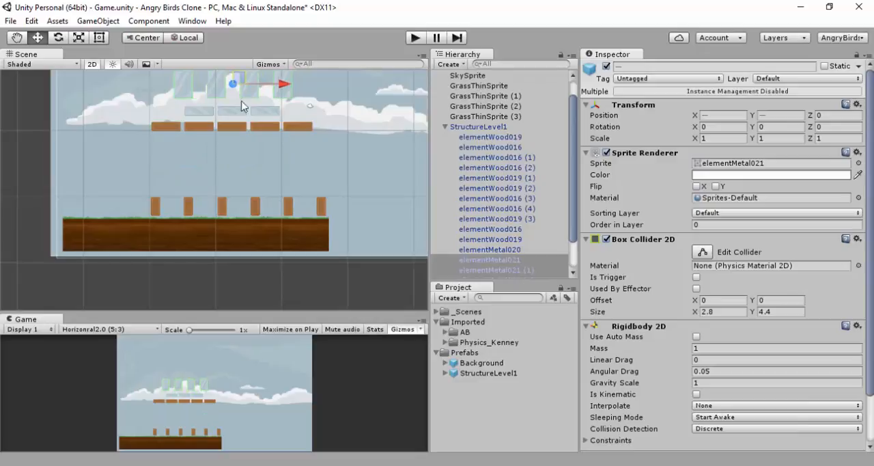
# Select five of the six elementWood016 posts and move them up and to the left, to about Y -3.22
pyautogui.click(155, 208)
pyautogui.click(156, 207)
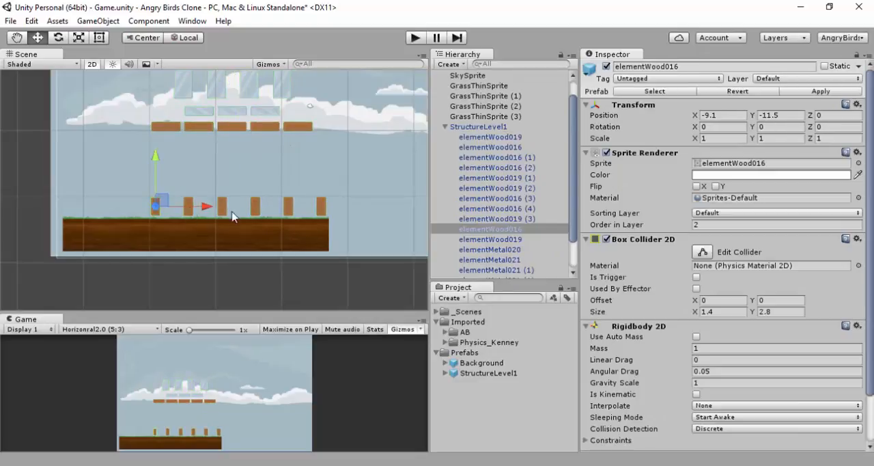
pyautogui.keyDown('ctrl'); pyautogui.click(318, 208); pyautogui.keyUp('ctrl')
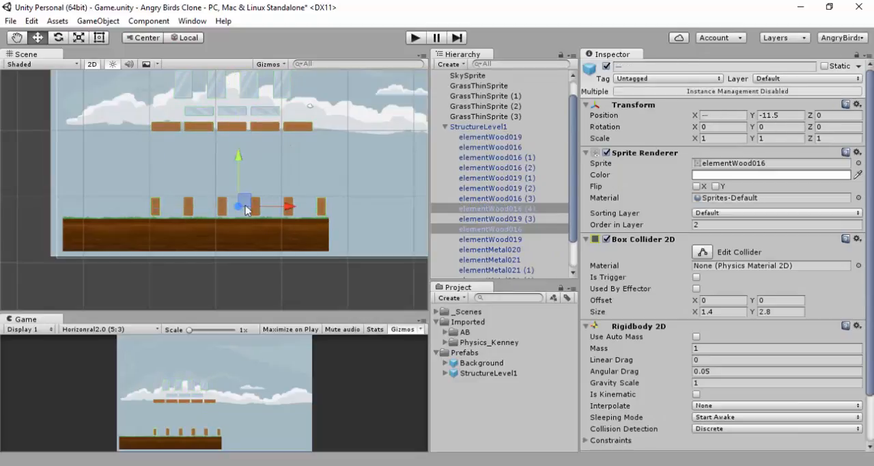
pyautogui.keyDown('ctrl'); pyautogui.click(190, 208); pyautogui.keyUp('ctrl')
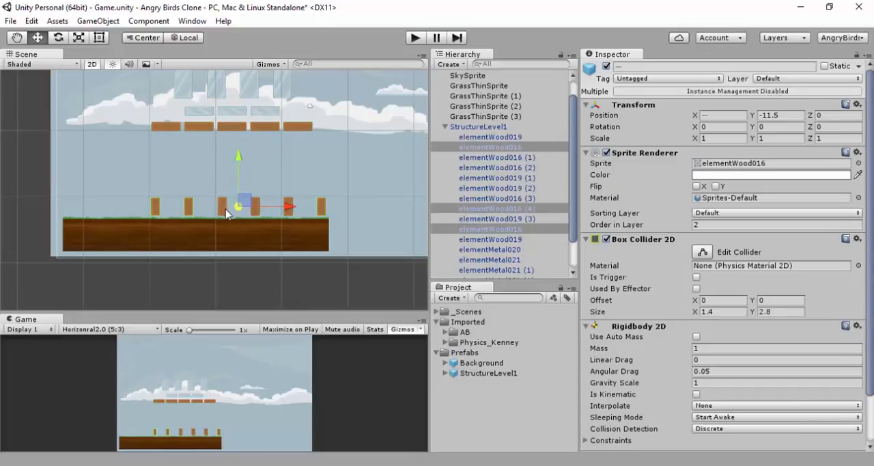
pyautogui.keyDown('ctrl'); pyautogui.click(257, 213); pyautogui.keyUp('ctrl')
pyautogui.keyDown('ctrl'); pyautogui.click(254, 216); pyautogui.keyUp('ctrl')
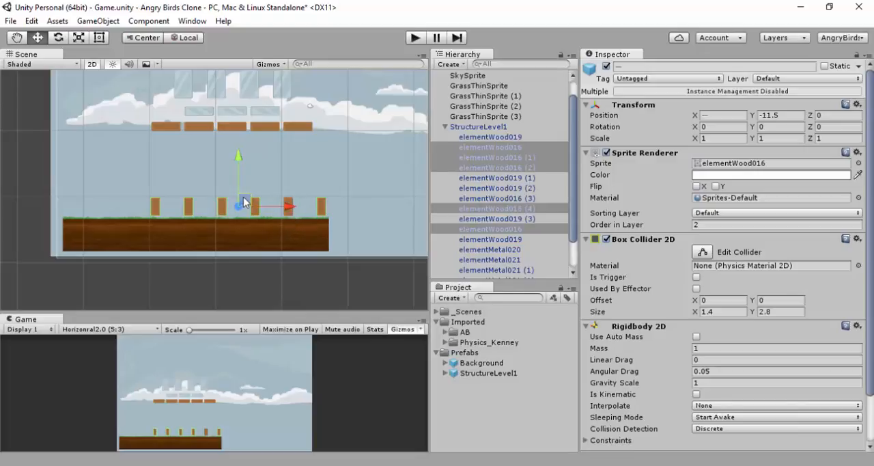
pyautogui.moveTo(244, 197); pyautogui.dragTo(154, 144)
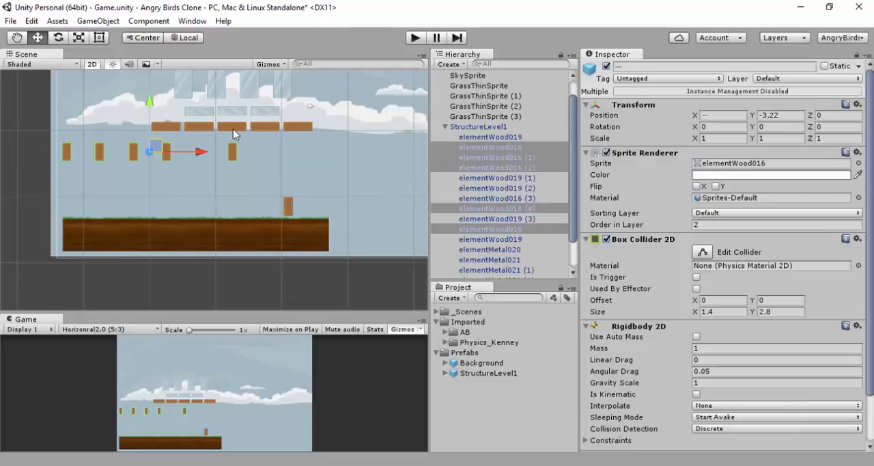
# Set the leftmost elementWood019 plank's Z rotation to 0 and lower it to Y -10.4 above the grass
pyautogui.click(171, 128)
pyautogui.click(167, 127)
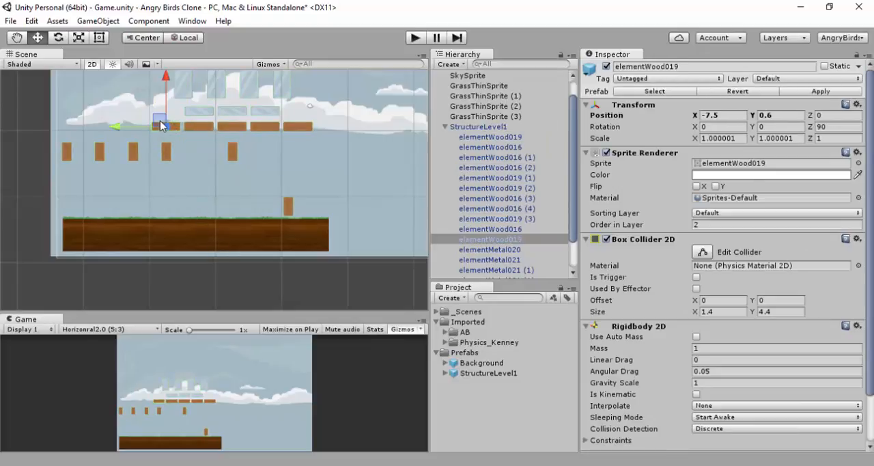
pyautogui.click(838, 127)
pyautogui.write('0')
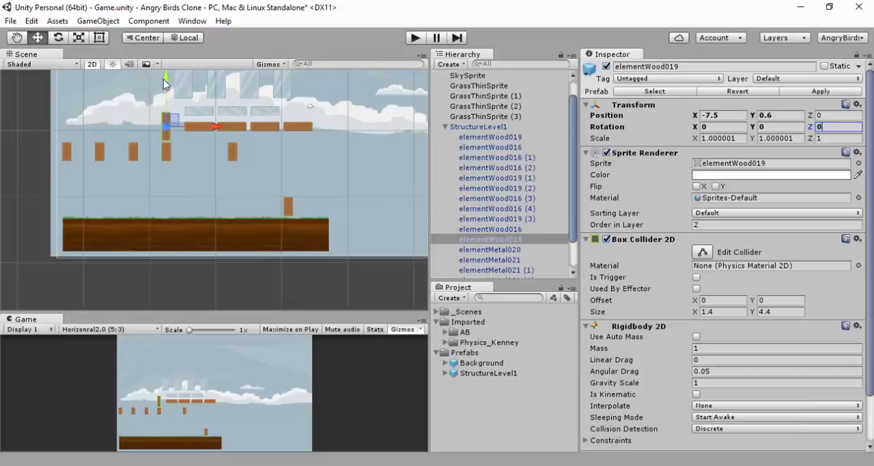
pyautogui.moveTo(168, 80); pyautogui.dragTo(171, 152)
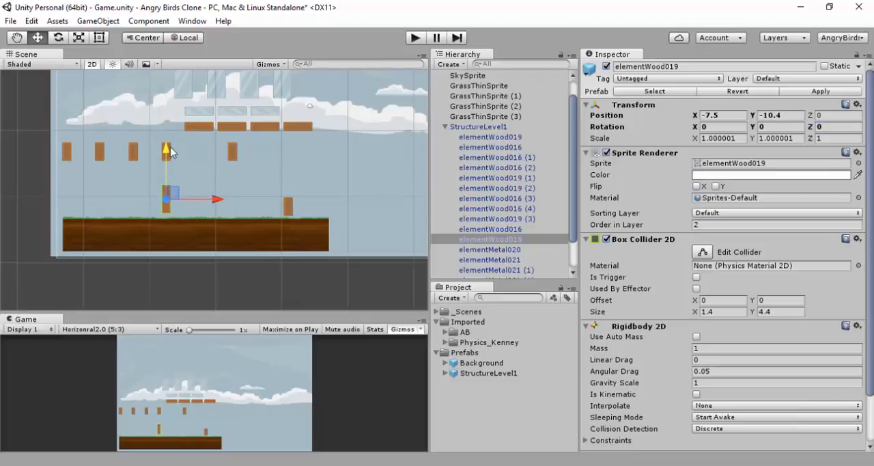
# Undo a free move of the upright elementWood019 plank and shift it horizontally to X -3.5
pyautogui.moveTo(170, 187); pyautogui.dragTo(198, 196)
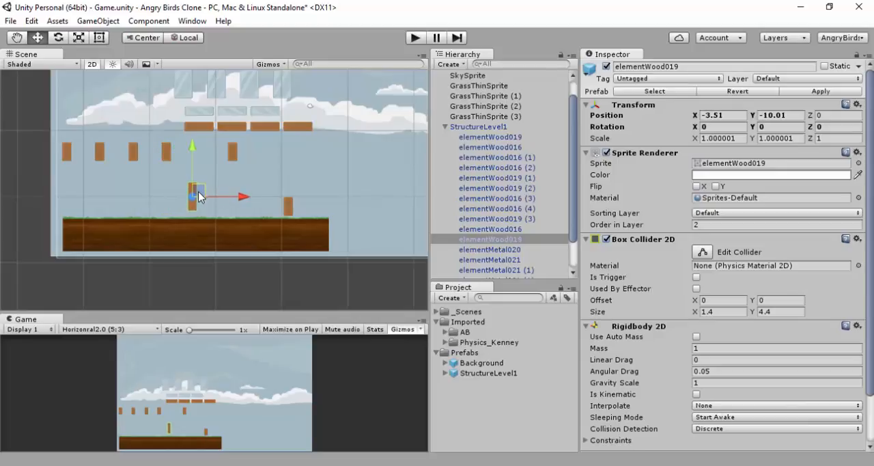
pyautogui.hotkey('ctrl', 'z')
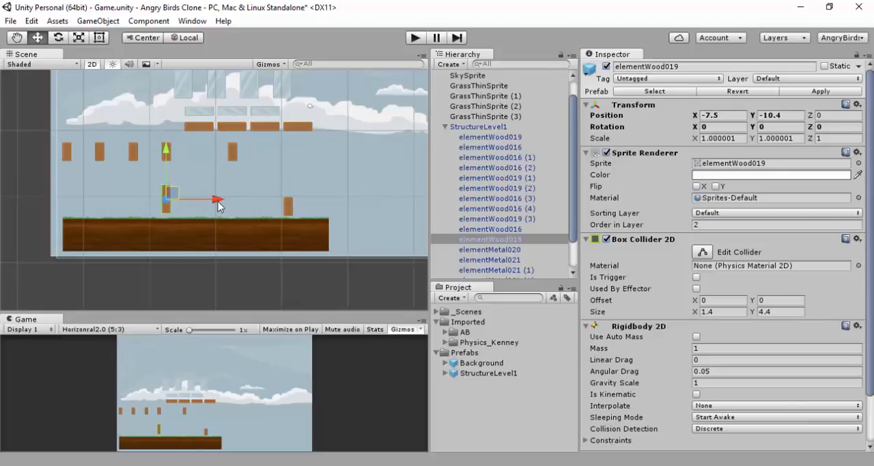
pyautogui.moveTo(217, 199); pyautogui.dragTo(239, 210)
pyautogui.click(201, 233)
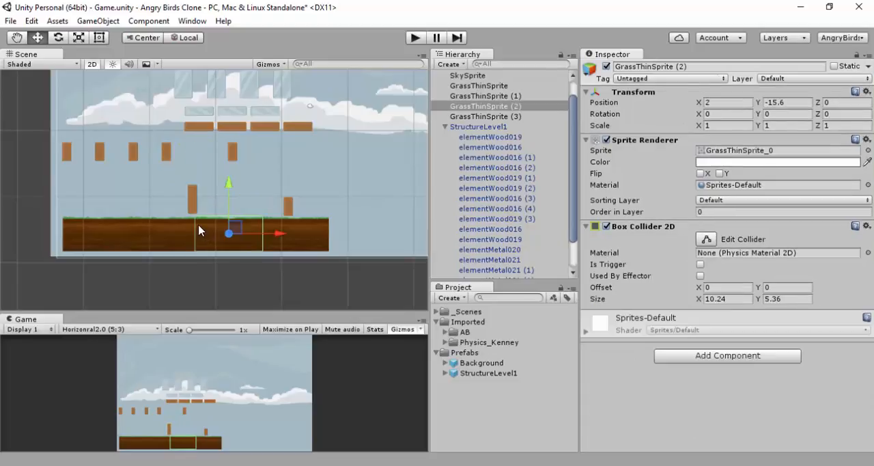
pyautogui.scroll(10, 194, 228)
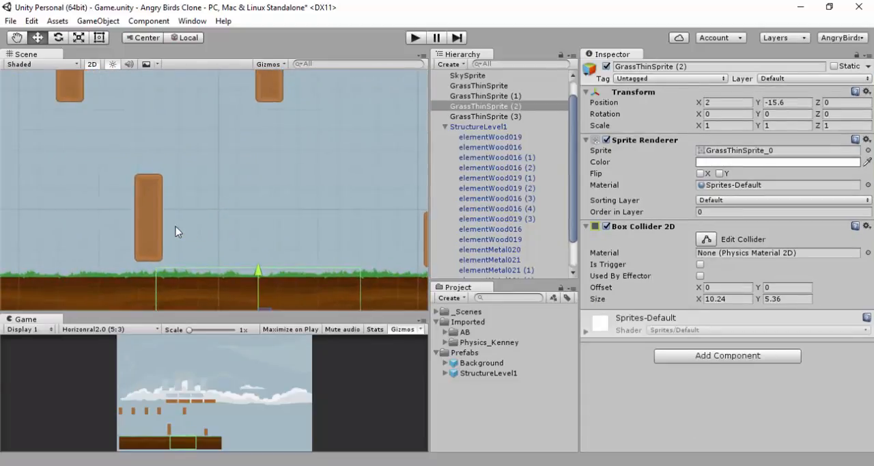
pyautogui.keyDown('shift'); pyautogui.click(152, 242); pyautogui.keyUp('shift')
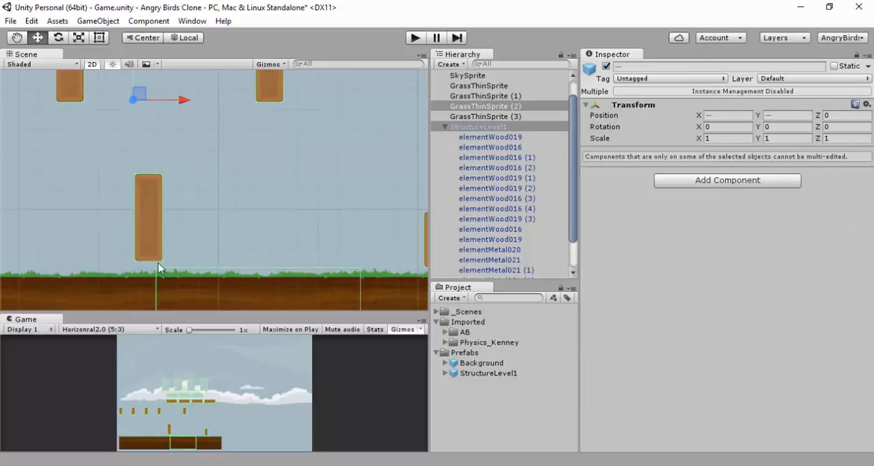
pyautogui.click(151, 191)
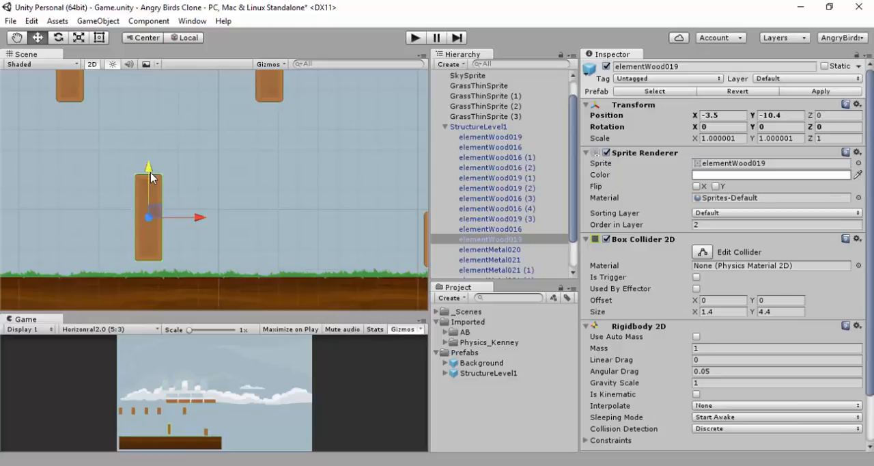
pyautogui.moveTo(151, 175)
pyautogui.mouseDown()
pyautogui.moveTo(150, 199)
pyautogui.moveTo(149, 169)
pyautogui.mouseUp()
pyautogui.hotkey('ctrl', 'z')
pyautogui.scroll(-4, 221, 149)
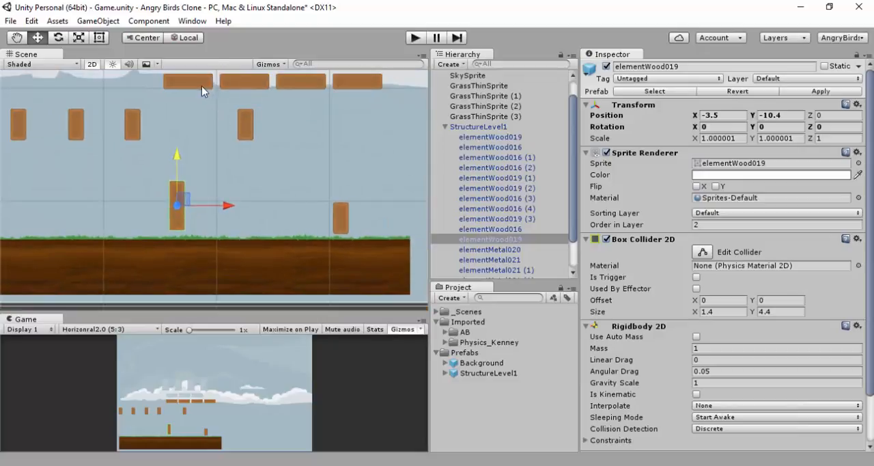
# Set the leftmost raised elementWood019 plank's Z rotation to 0 and place it beside the upright plank, at X -1.53, Y -10.4
pyautogui.click(202, 84)
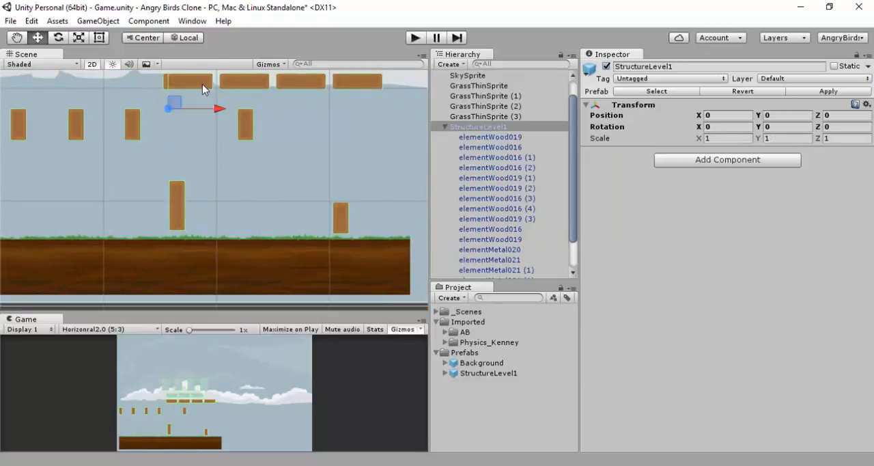
pyautogui.click(202, 84)
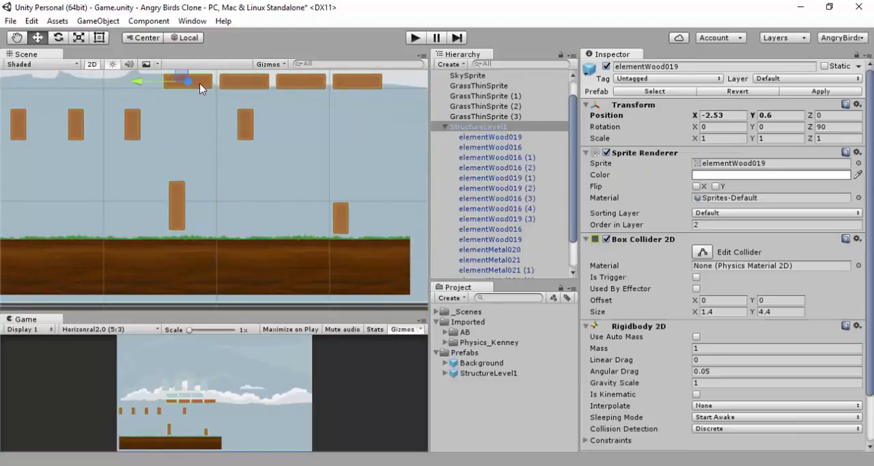
pyautogui.click(839, 128)
pyautogui.write('0')
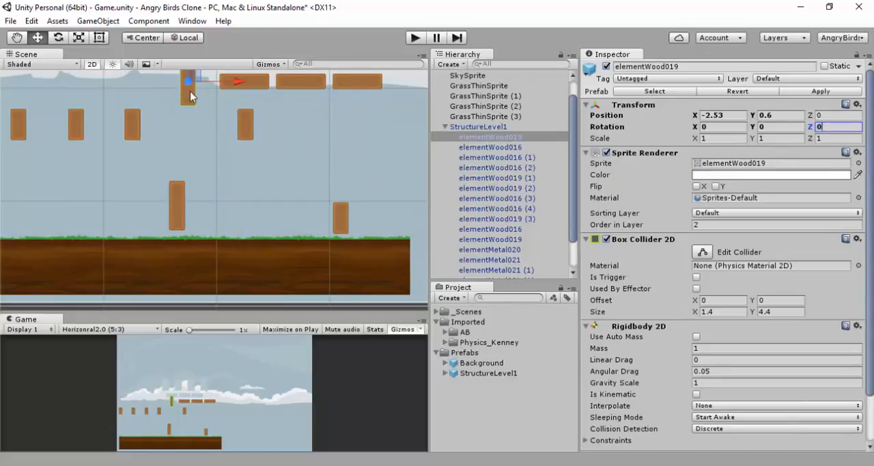
pyautogui.moveTo(190, 83); pyautogui.dragTo(207, 192)
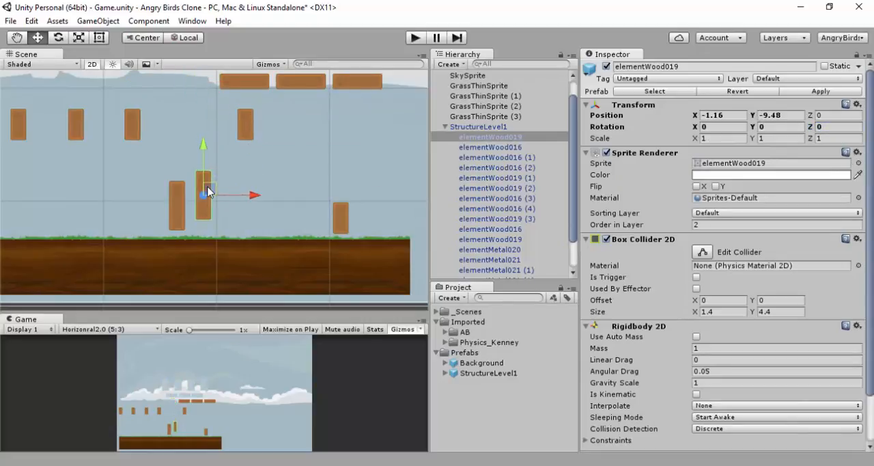
pyautogui.hotkey('ctrl', 'z')
pyautogui.moveTo(197, 87); pyautogui.dragTo(204, 204)
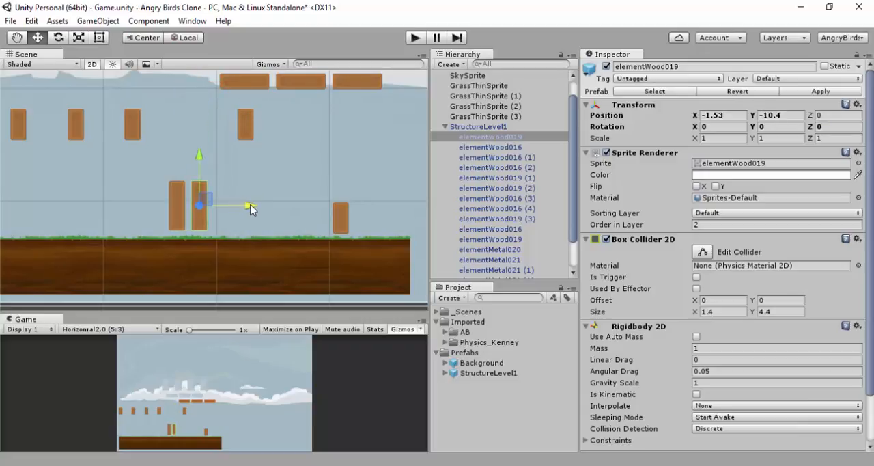
# Set elementWood019 (1)'s Z rotation to 0 and place it as the third upright plank, at X 0.47, Y -10.4
pyautogui.click(247, 84)
pyautogui.click(246, 85)
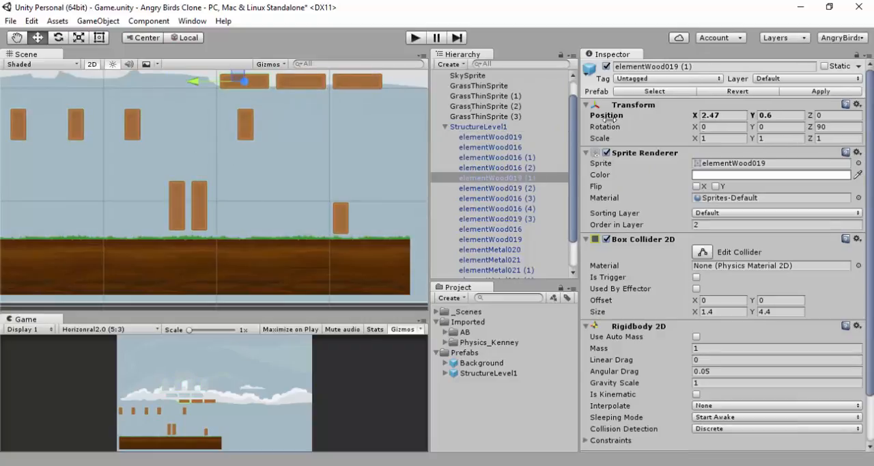
pyautogui.write('0')
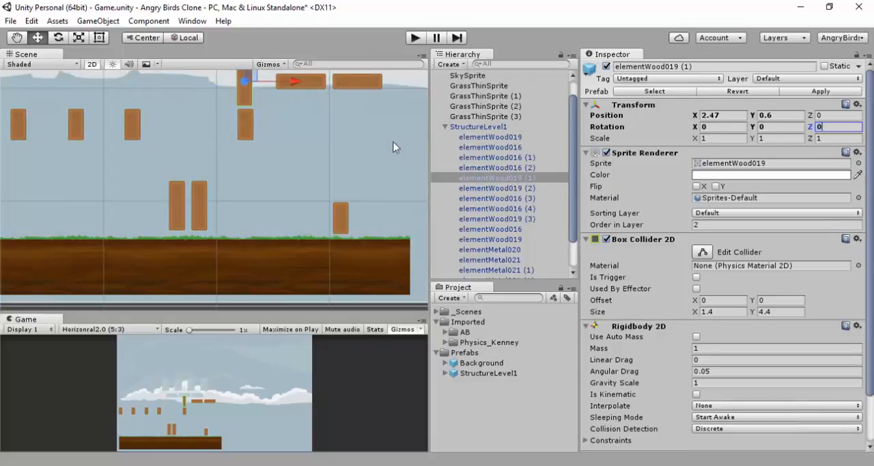
pyautogui.moveTo(250, 80); pyautogui.dragTo(226, 203)
# Move the leftmost raised metal block, elementMetal020 (1), onto the three upright planks at X -1.5, Y -7.1
pyautogui.scroll(-2, 257, 176)
pyautogui.scroll(-1, 257, 170)
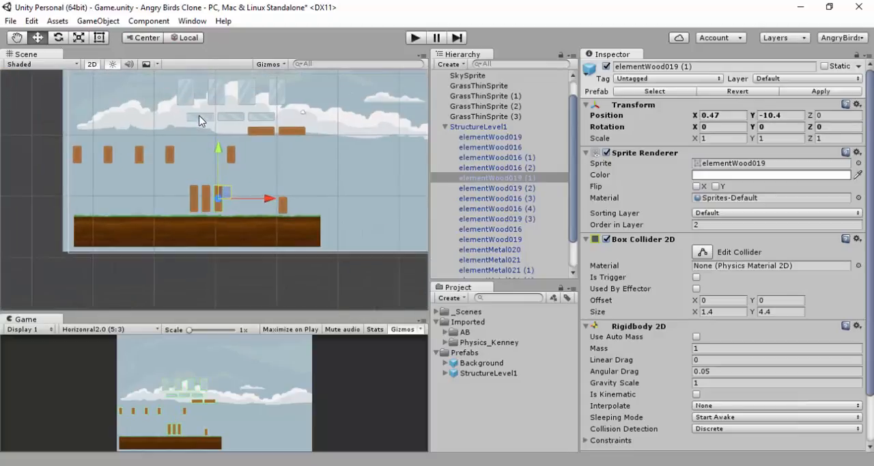
pyautogui.click(202, 117)
pyautogui.click(205, 117)
pyautogui.moveTo(204, 117); pyautogui.dragTo(198, 175)
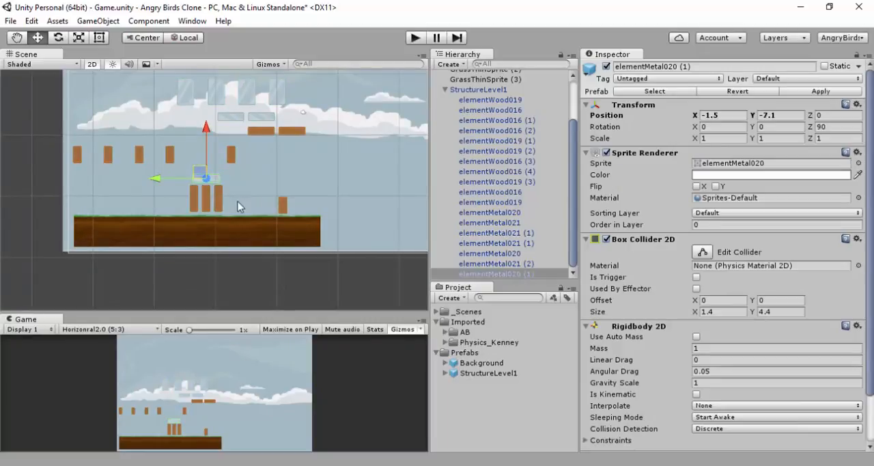
# Select the three upright planks together with the metal block on top and shift the group left, with its middle plank at X -10.5
pyautogui.scroll(3, 238, 201)
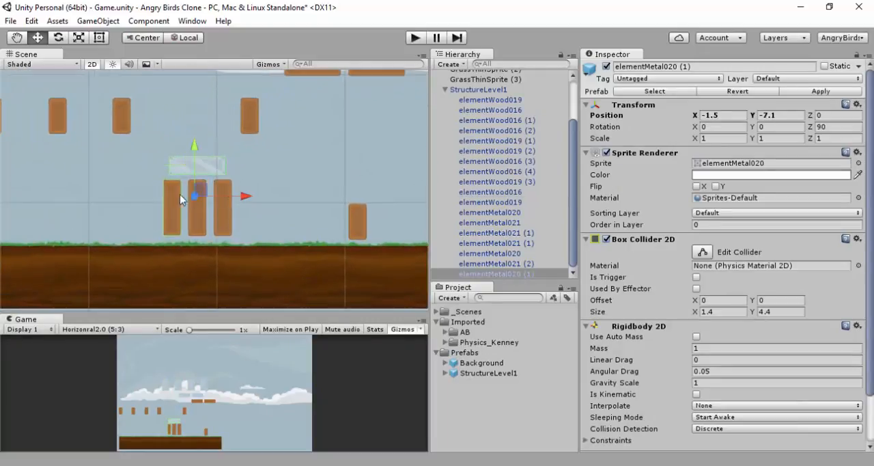
pyautogui.keyDown('ctrl'); pyautogui.click(179, 200); pyautogui.keyUp('ctrl')
pyautogui.keyDown('ctrl'); pyautogui.click(220, 220); pyautogui.keyUp('ctrl')
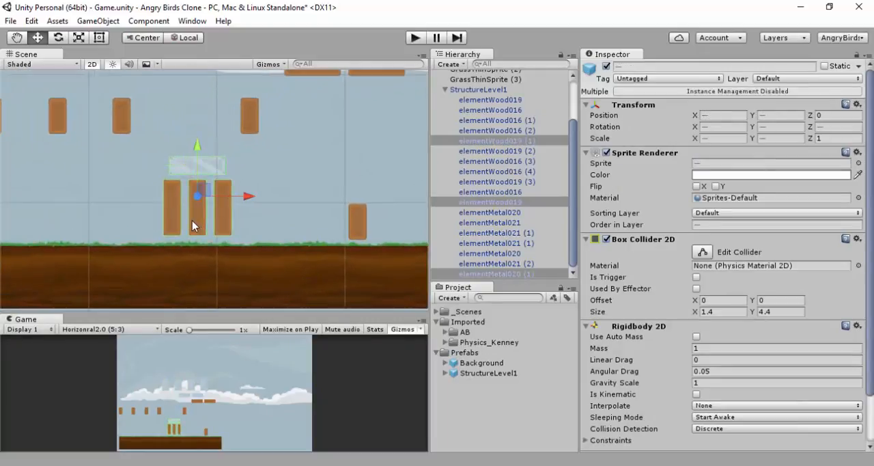
pyautogui.keyDown('ctrl'); pyautogui.click(193, 224); pyautogui.keyUp('ctrl')
pyautogui.scroll(-3, 195, 218)
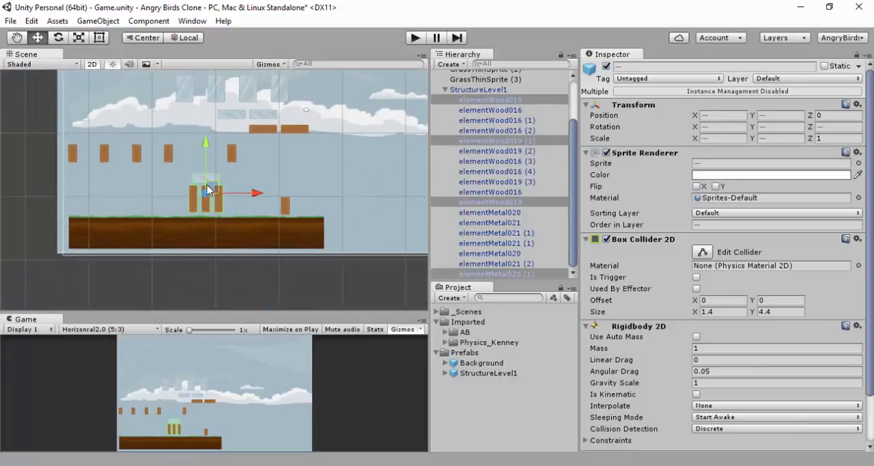
pyautogui.moveTo(208, 190); pyautogui.dragTo(152, 192)
pyautogui.scroll(-1, 179, 196)
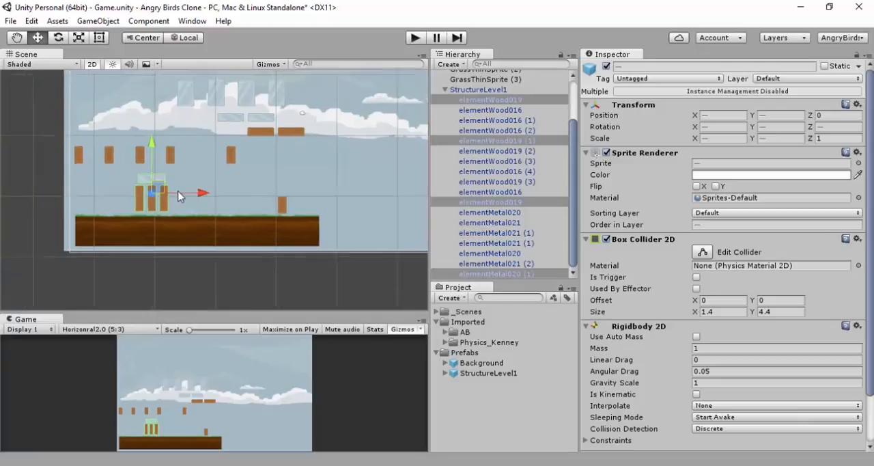
pyautogui.scroll(-2, 202, 191)
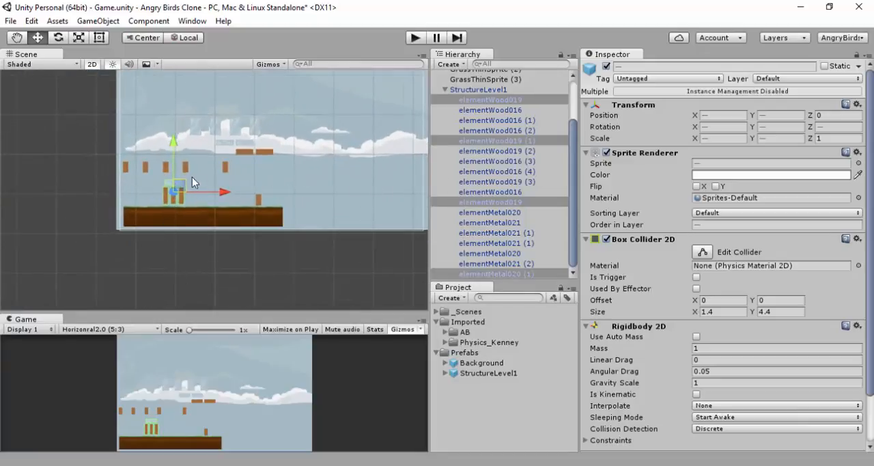
# Compare the Transform values of the StructureLevel1 parent, its first elementWood019 child and the StructureLevel1 prefab asset
pyautogui.click(493, 89)
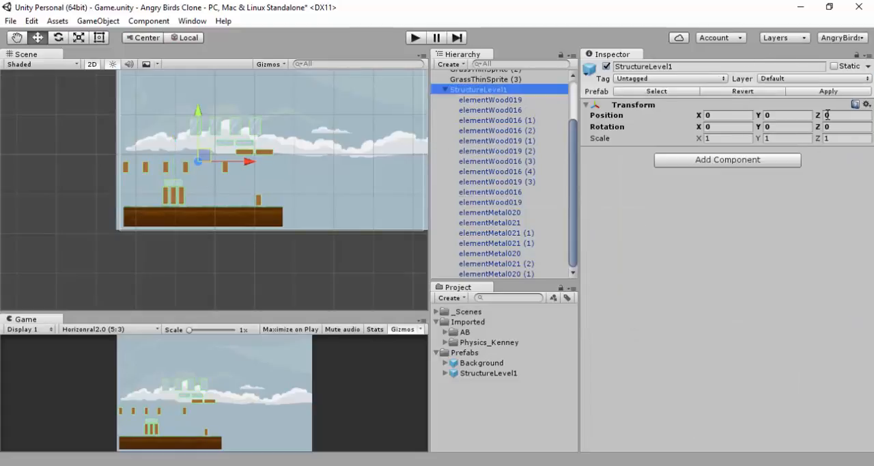
pyautogui.click(510, 102)
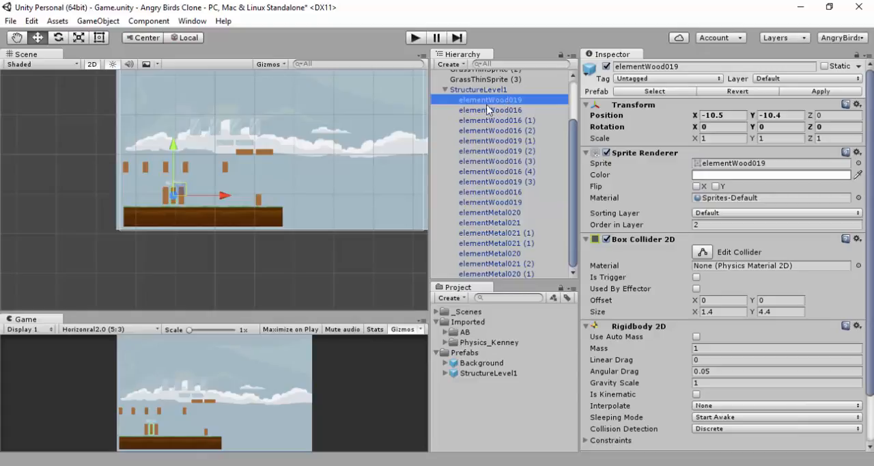
pyautogui.click(717, 114)
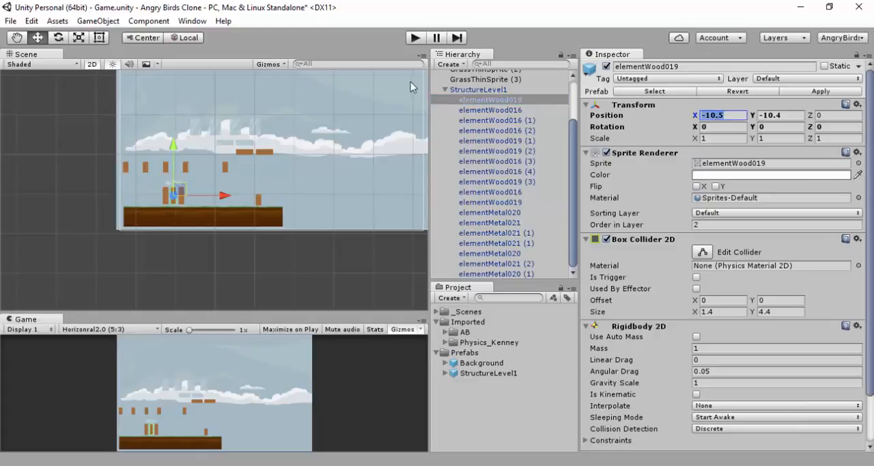
pyautogui.click(489, 90)
pyautogui.click(717, 115)
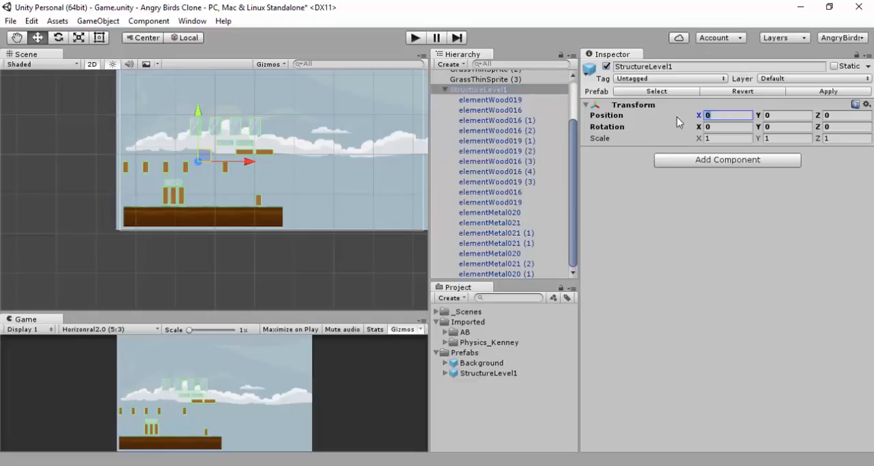
pyautogui.click(497, 100)
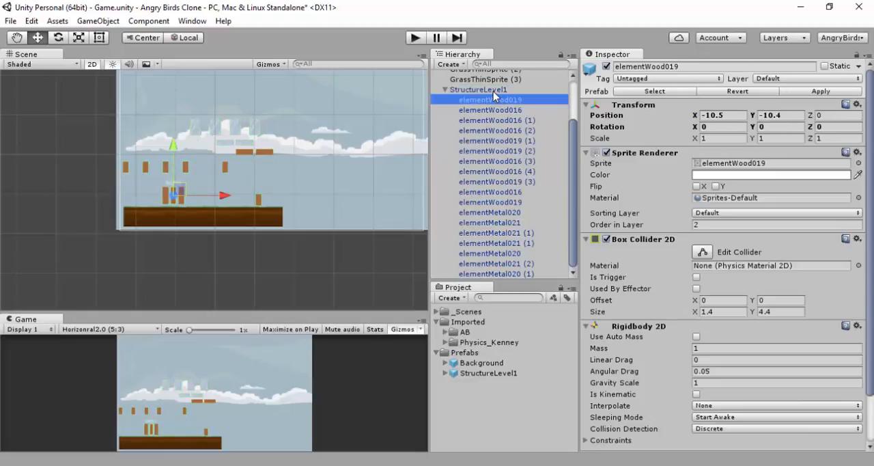
pyautogui.click(493, 90)
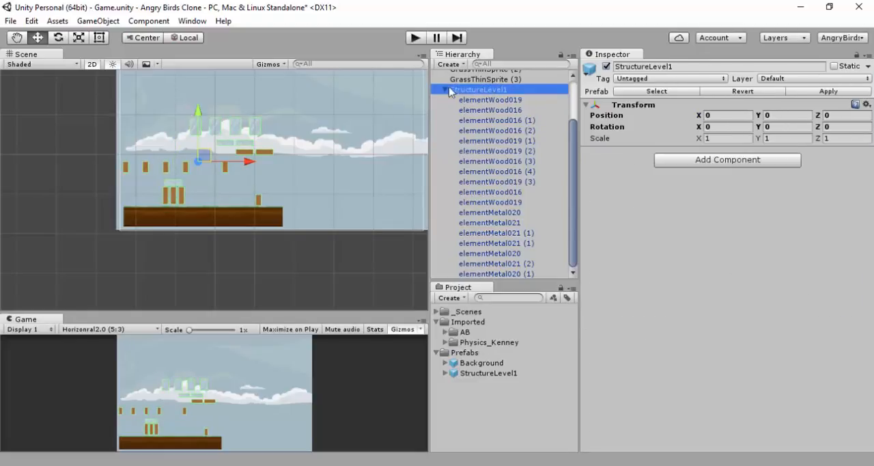
pyautogui.click(500, 99)
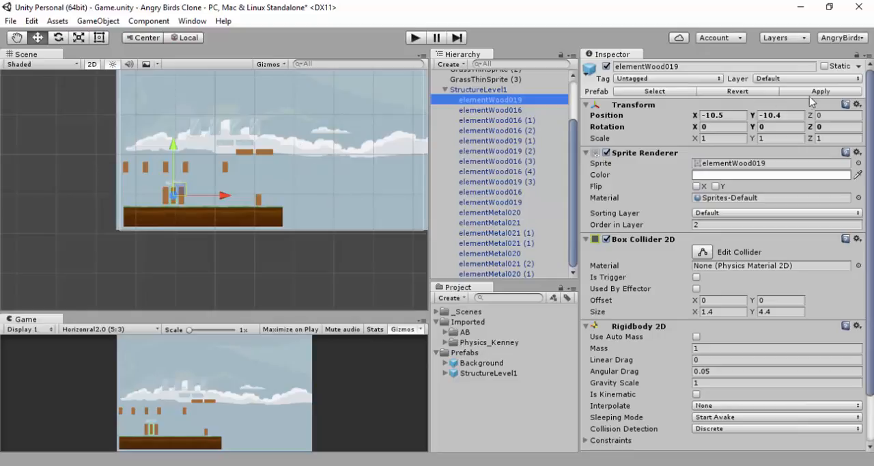
pyautogui.click(469, 374)
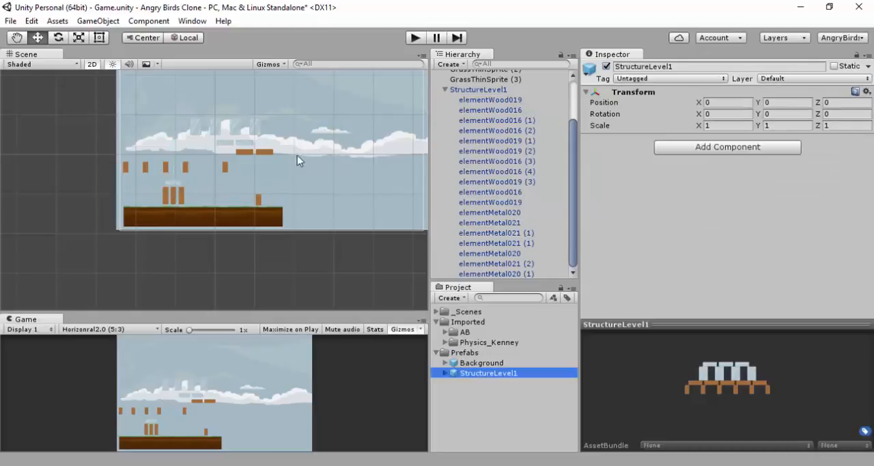
pyautogui.click(487, 90)
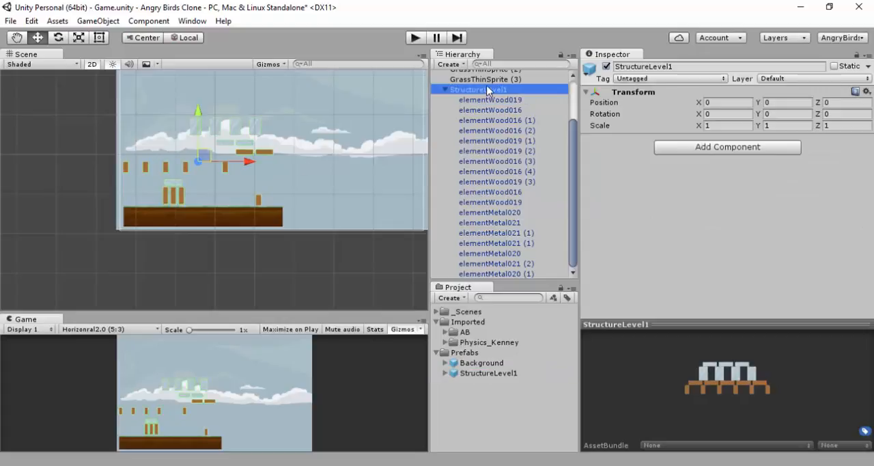
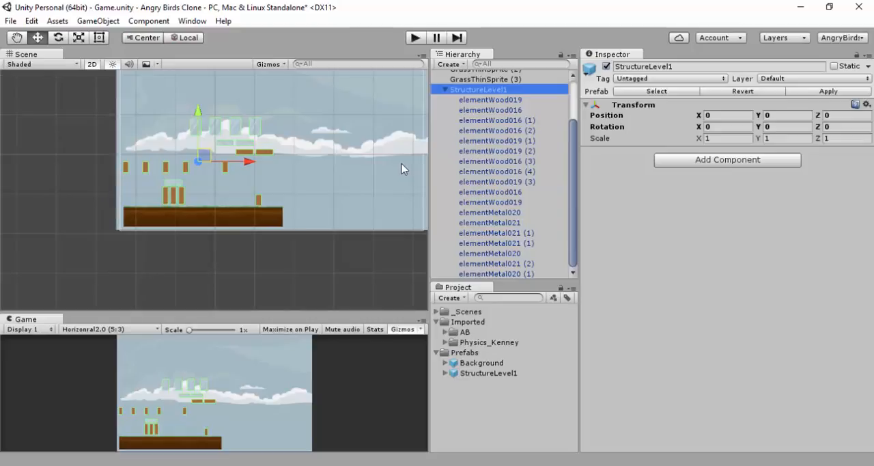
pyautogui.moveTo(161, 205); pyautogui.dragTo(167, 263, button='middle')
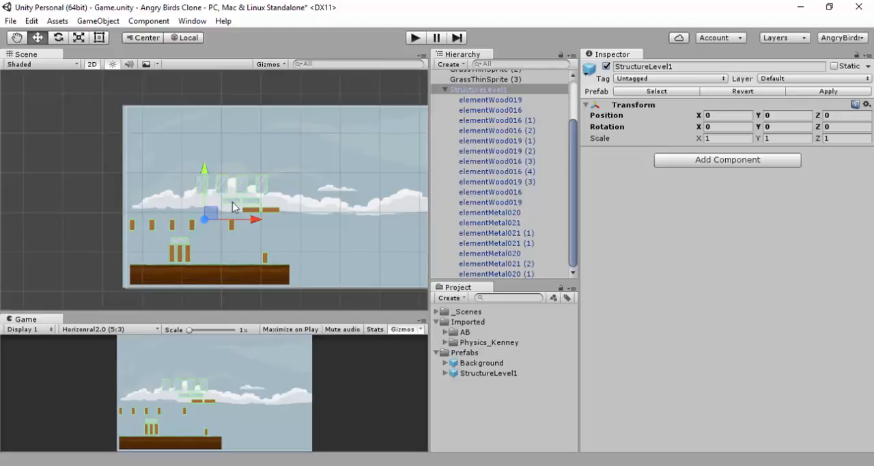
pyautogui.scroll(2, 227, 201)
pyautogui.scroll(-2, 222, 204)
pyautogui.click(143, 258)
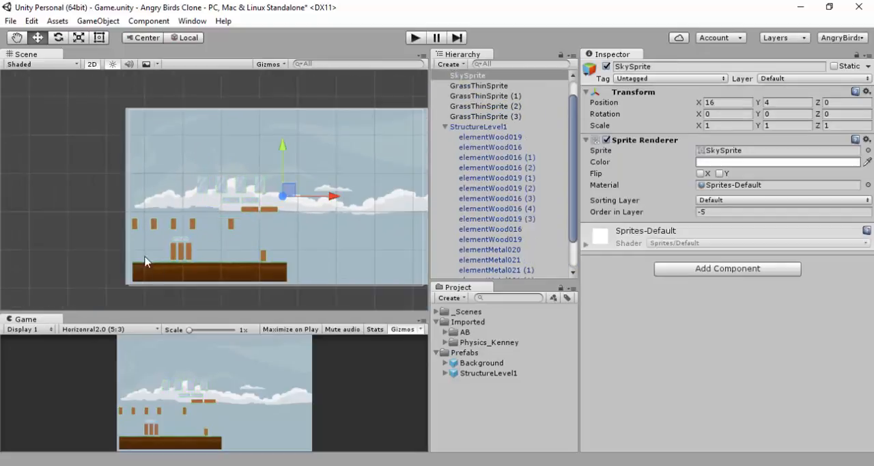
pyautogui.click(99, 226)
# Move the metal square block elementMetal021 (1) down beside the three upright planks, at X -3.9, Y -9.9
pyautogui.scroll(3, 83, 213)
pyautogui.moveTo(76, 205); pyautogui.dragTo(143, 97, button='middle')
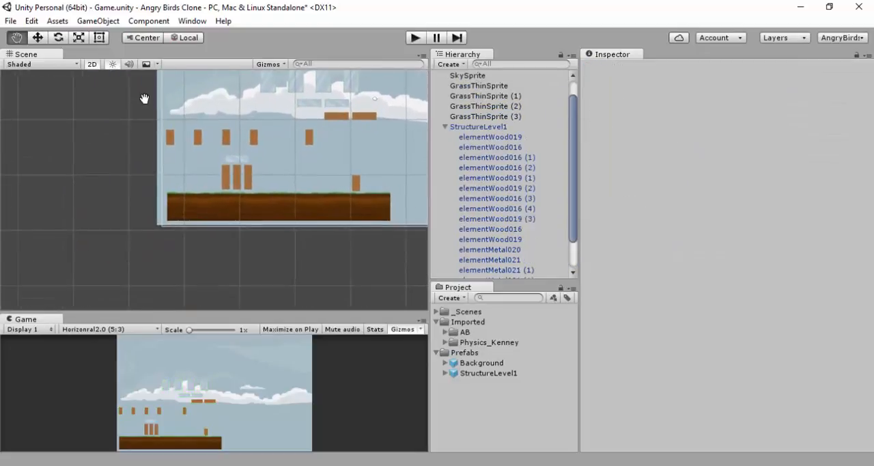
pyautogui.scroll(2, 139, 137)
pyautogui.scroll(-2, 348, 191)
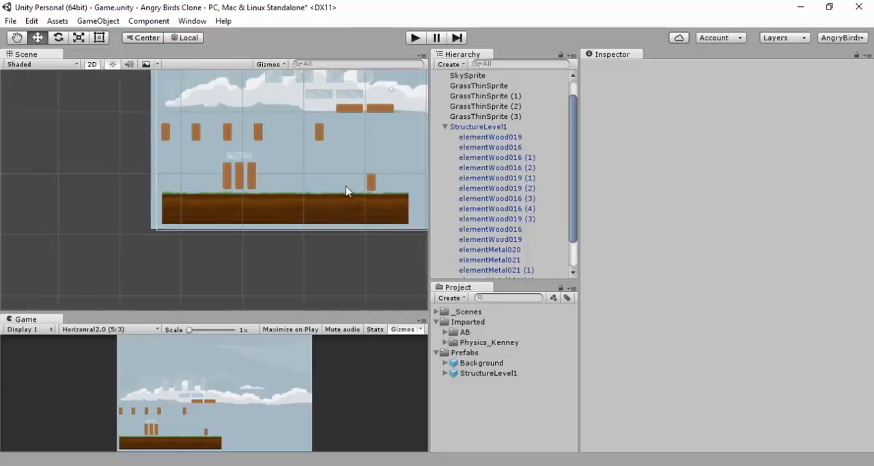
pyautogui.click(345, 115)
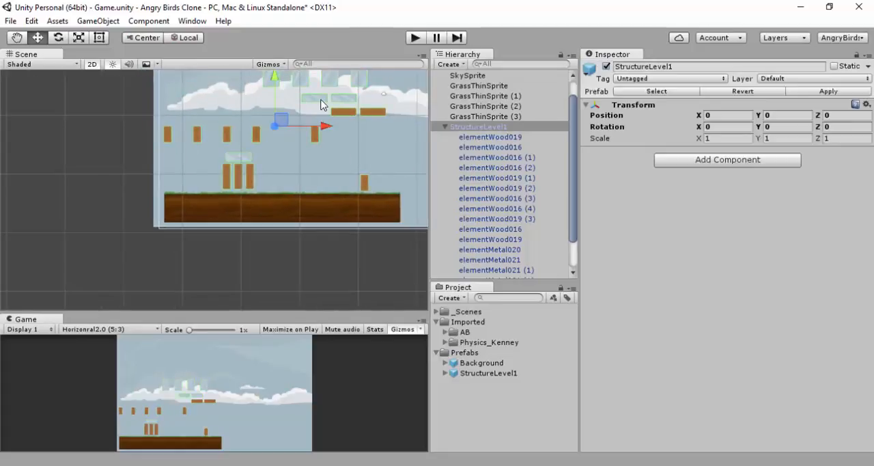
pyautogui.click(332, 78)
pyautogui.click(333, 86)
pyautogui.click(331, 80)
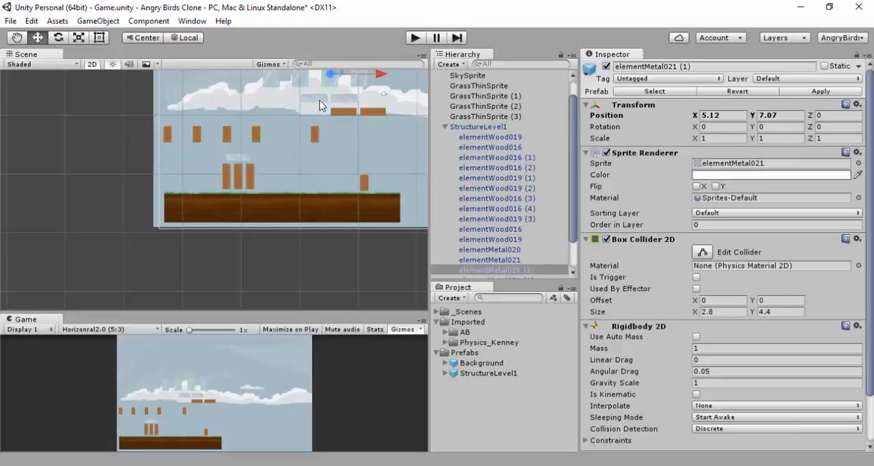
pyautogui.moveTo(311, 149); pyautogui.dragTo(297, 185, button='middle')
pyautogui.moveTo(325, 106); pyautogui.dragTo(272, 202)
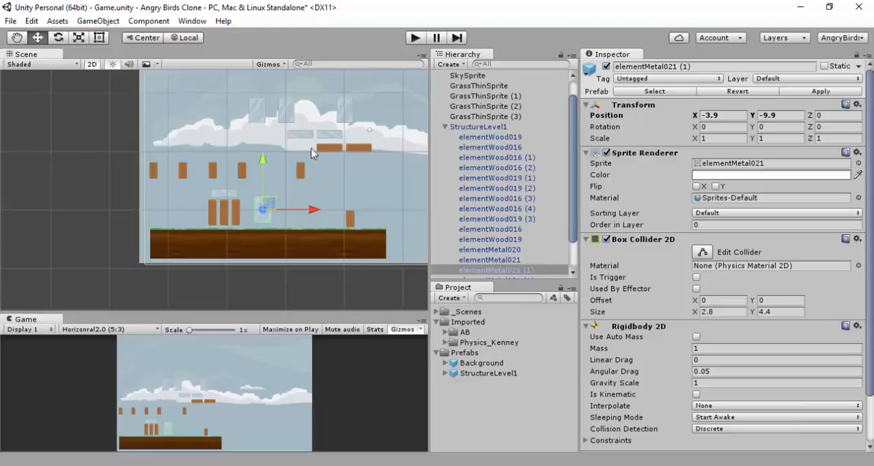
# Move elementMetal021 down next to the lowered metal block as the second pillar, at X 1.1, Y -9.9
pyautogui.click(290, 114)
pyautogui.click(290, 114)
pyautogui.moveTo(289, 115); pyautogui.dragTo(295, 208)
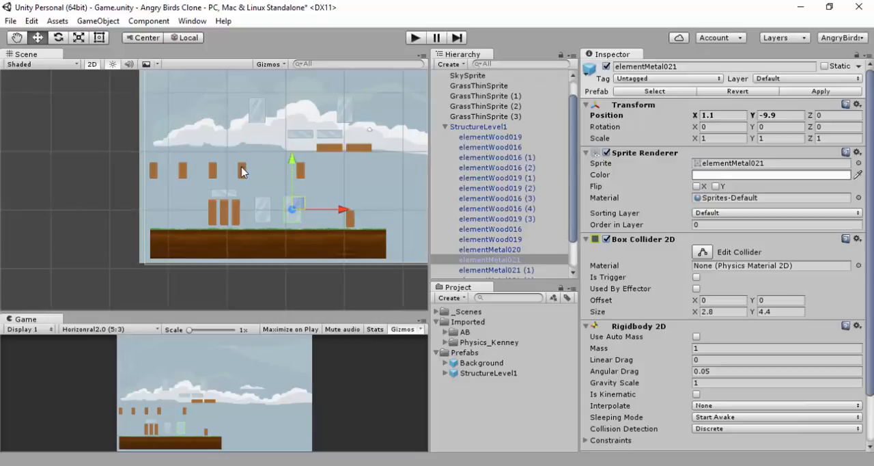
# Lay the flat metal block elementMetal020 across the two metal pillars at X -1.5, Y -7.1
pyautogui.click(308, 140)
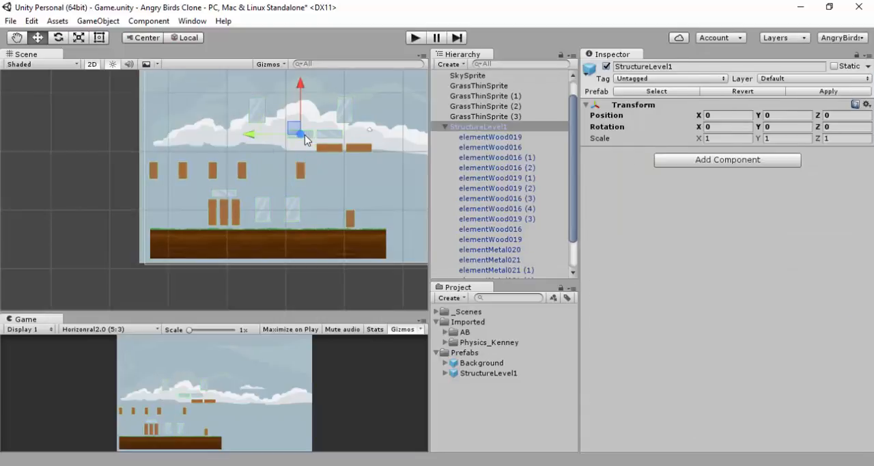
pyautogui.click(307, 140)
pyautogui.moveTo(293, 133); pyautogui.dragTo(270, 183)
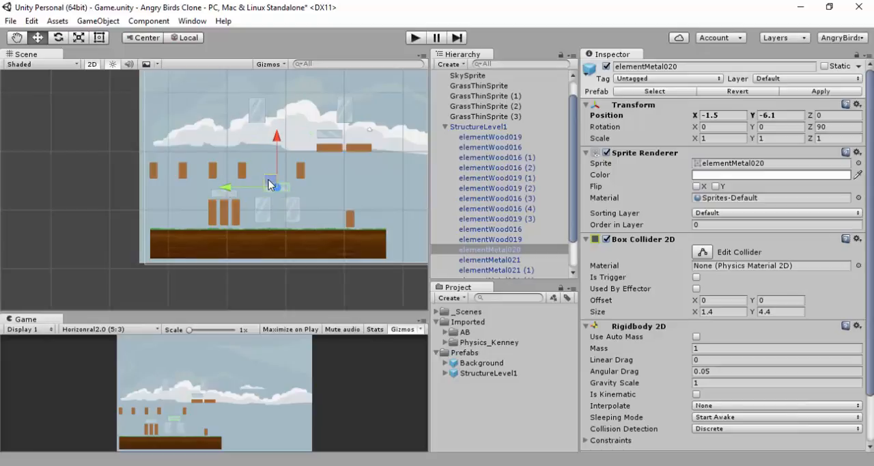
pyautogui.moveTo(269, 180); pyautogui.dragTo(272, 188)
# Move the remaining flat elementMetal020 between the wood and metal towers, just above their top blocks, at X -5.97, Y -6.1
pyautogui.click(330, 132)
pyautogui.click(328, 135)
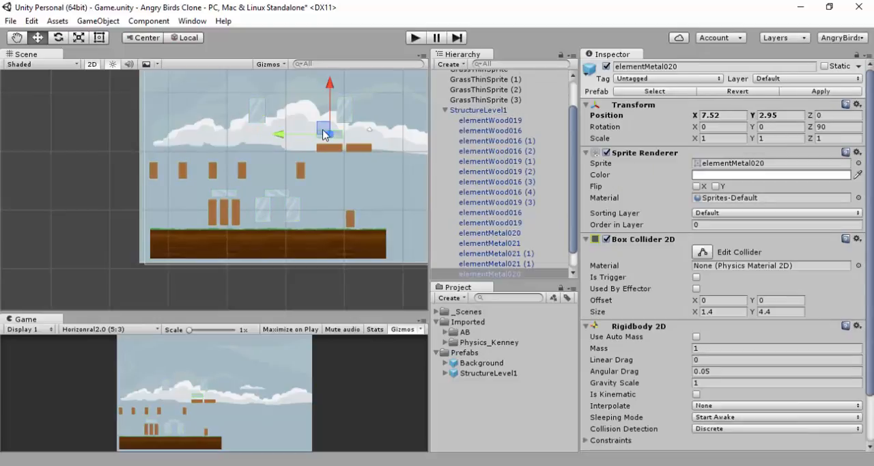
pyautogui.moveTo(323, 128); pyautogui.dragTo(244, 183)
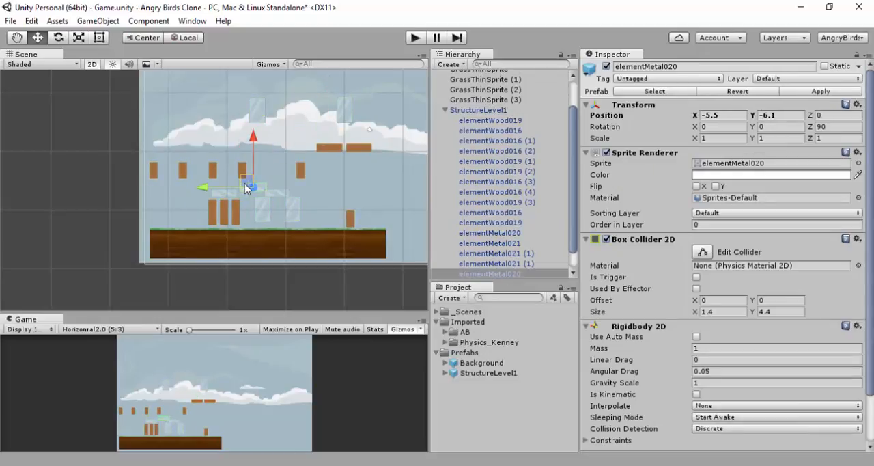
pyautogui.scroll(5, 244, 183)
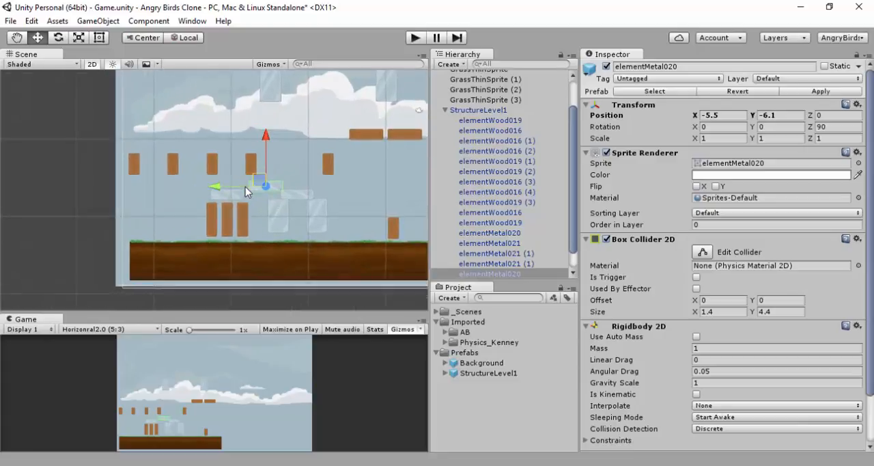
pyautogui.moveTo(301, 181); pyautogui.dragTo(287, 177)
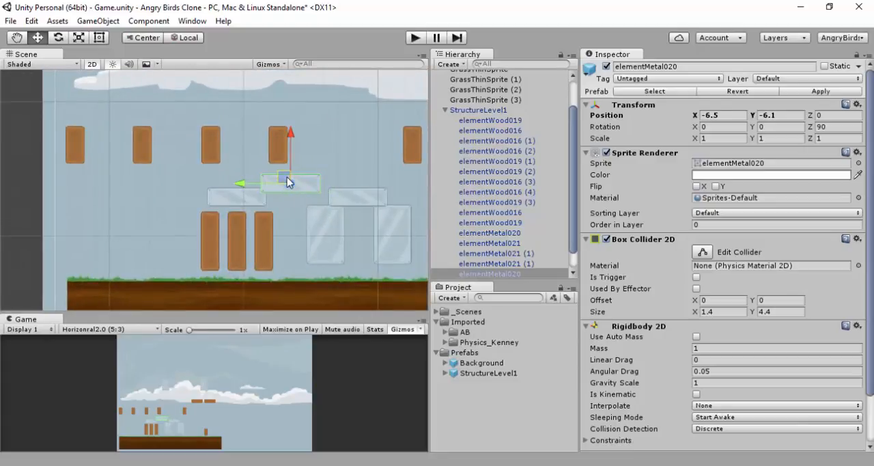
pyautogui.moveTo(241, 188); pyautogui.dragTo(246, 188)
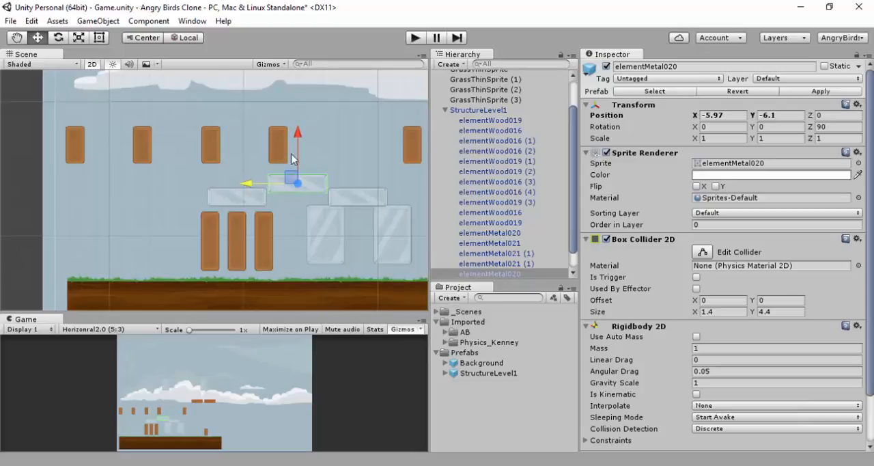
# Select the two metal pillars together with the flat block on top and shift the group slightly right, widening the gap between towers
pyautogui.keyDown('shift'); pyautogui.click(359, 202); pyautogui.keyUp('shift')
pyautogui.keyDown('shift'); pyautogui.click(253, 197); pyautogui.keyUp('shift')
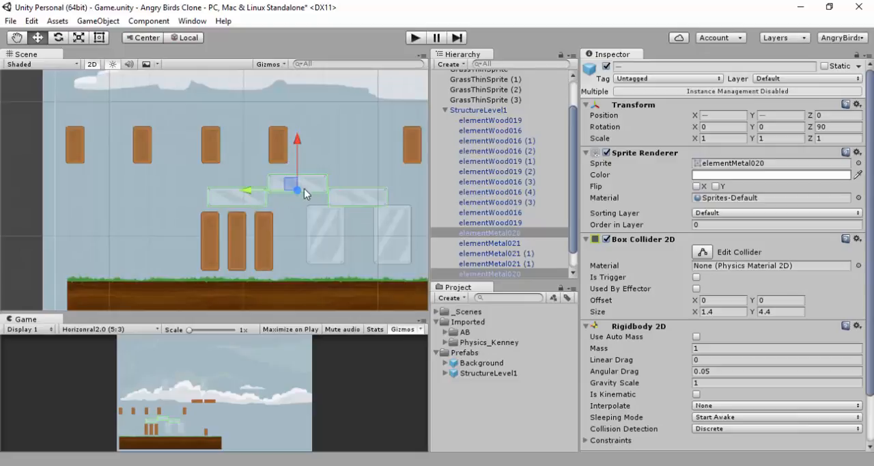
pyautogui.click(341, 198)
pyautogui.click(329, 230)
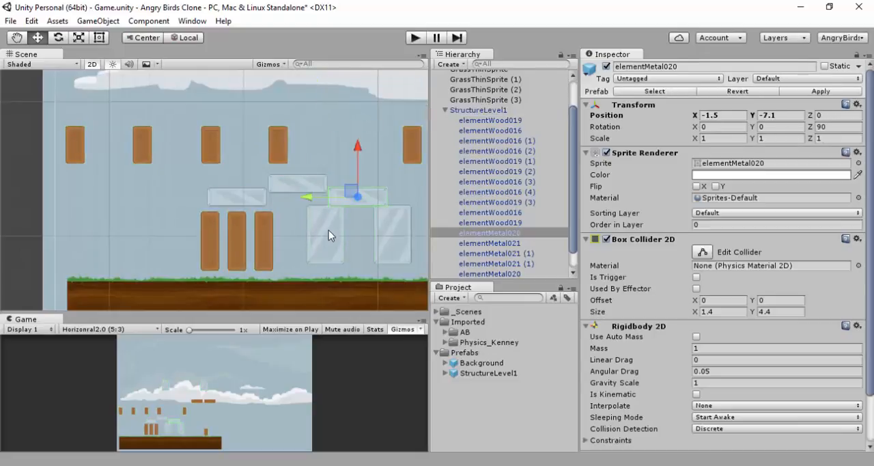
pyautogui.keyDown('shift'); pyautogui.click(392, 252); pyautogui.keyUp('shift')
pyautogui.keyDown('shift'); pyautogui.click(388, 252); pyautogui.keyUp('shift')
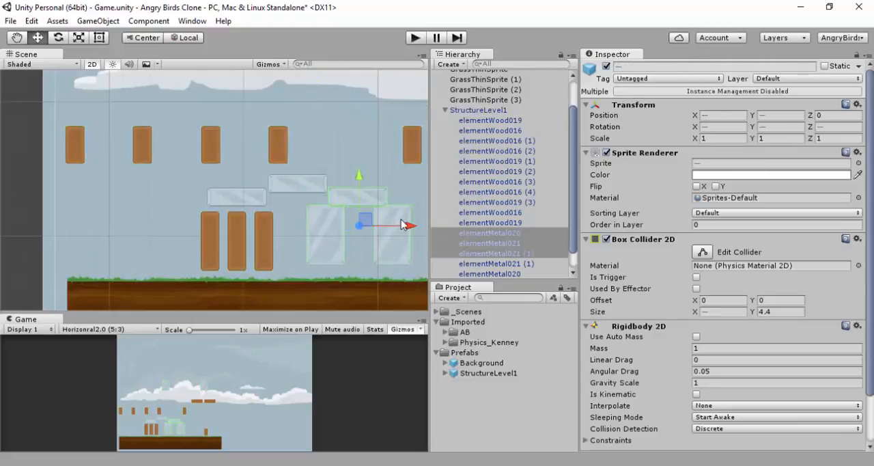
pyautogui.moveTo(408, 228); pyautogui.dragTo(419, 227)
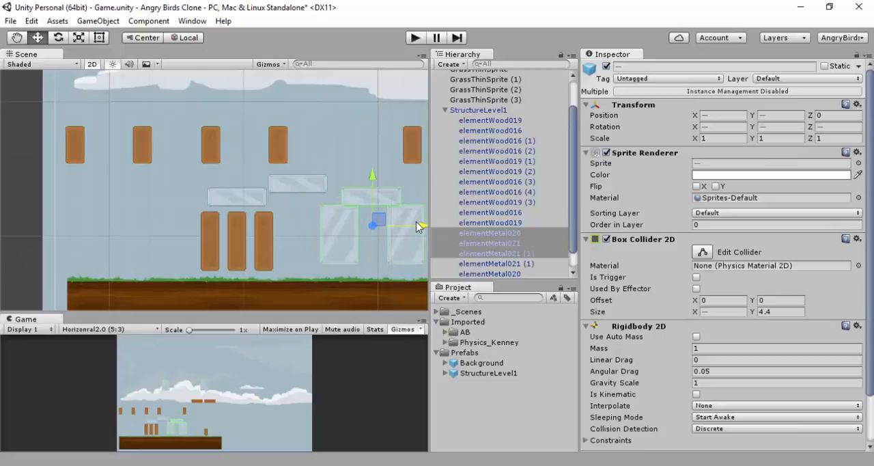
# Lower the middle elementMetal020 into the gap, level with the two tower tops, at X -5.54, Y -7.1
pyautogui.click(316, 187)
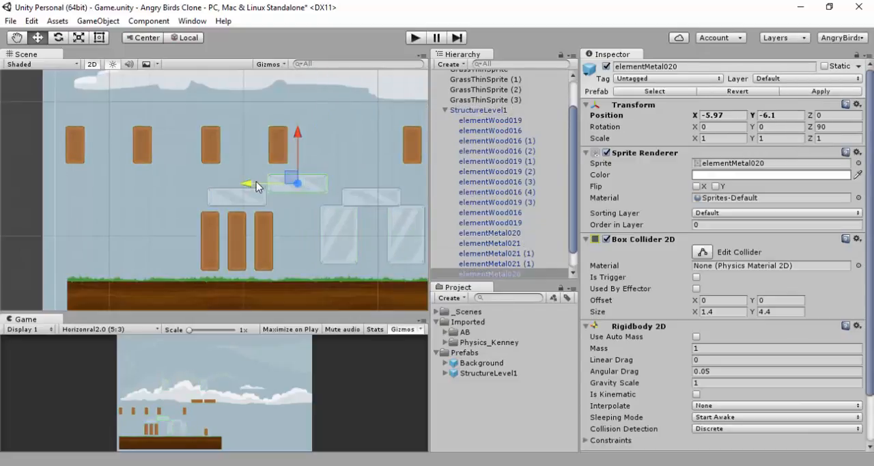
pyautogui.moveTo(292, 181); pyautogui.dragTo(255, 200)
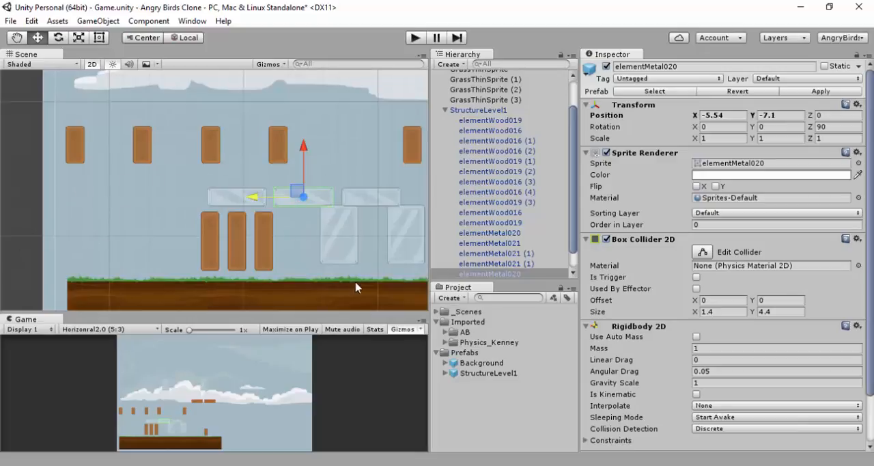
pyautogui.click(24, 225)
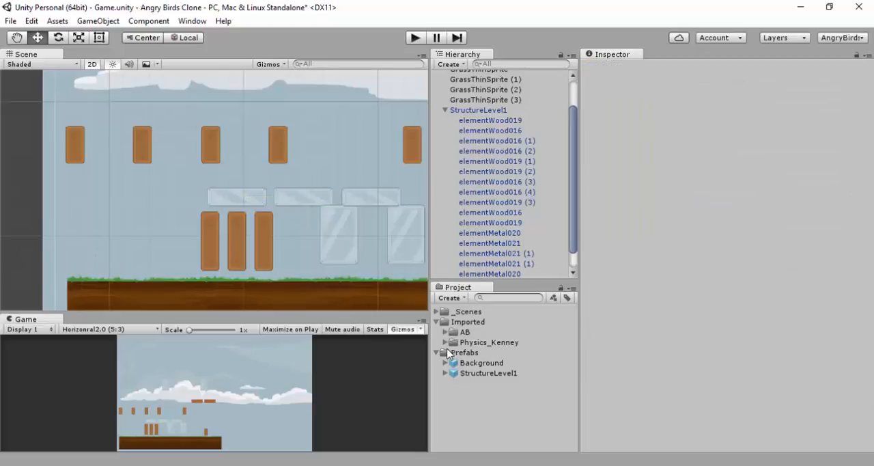
# Browse the Explosive elements sprites in the Physics_Kenney PNG folder and preview candidates up to elementExplosive011
pyautogui.click(445, 342)
pyautogui.click(453, 352)
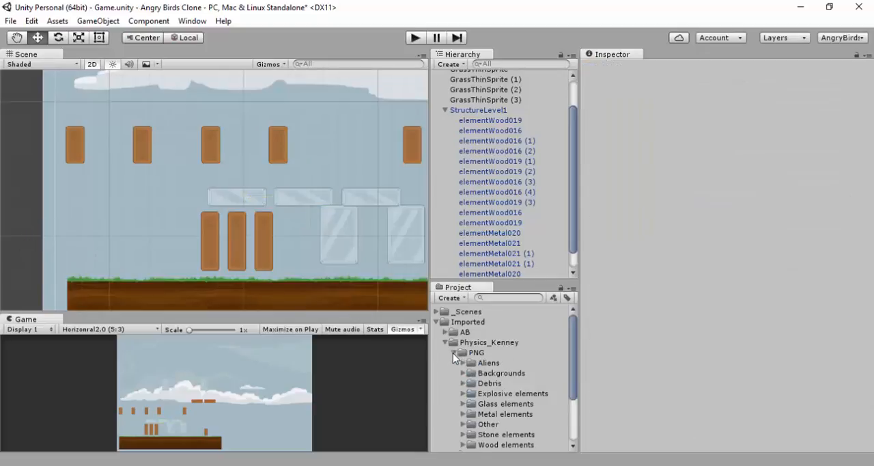
pyautogui.scroll(-3, 458, 352)
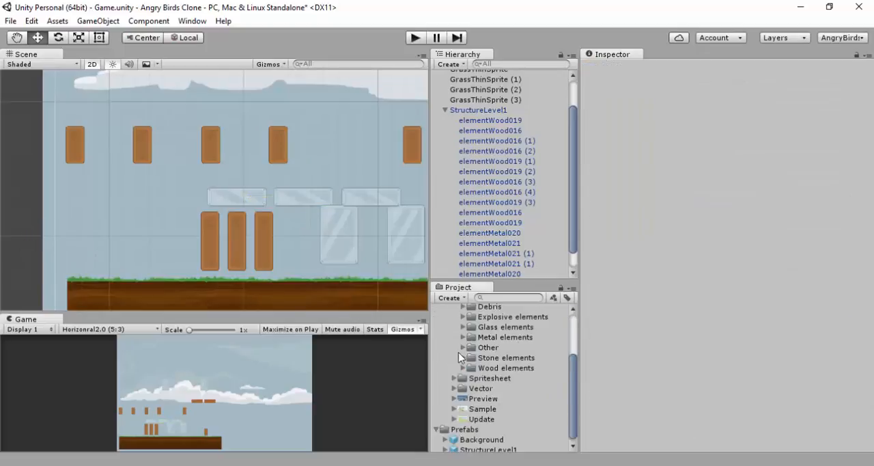
pyautogui.click(463, 317)
pyautogui.click(488, 328)
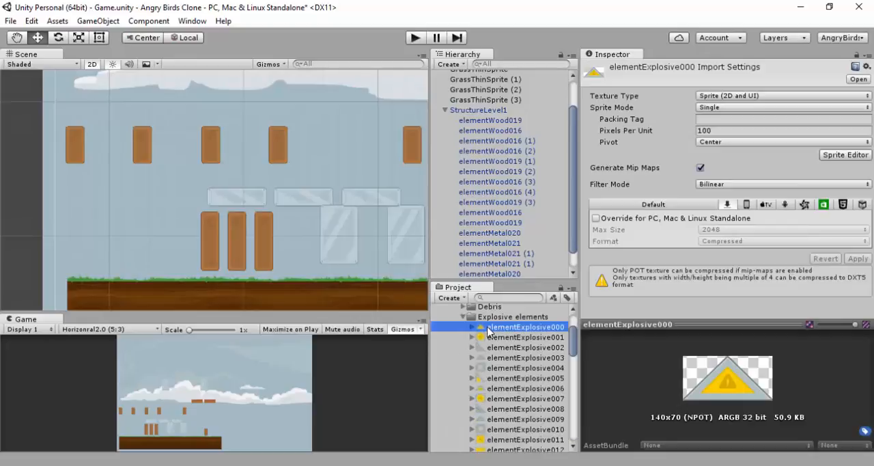
pyautogui.click(493, 337)
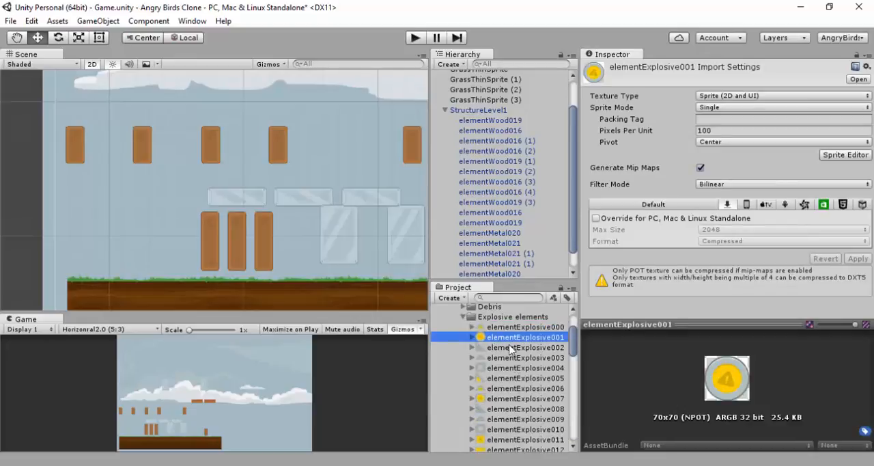
pyautogui.click(502, 398)
pyautogui.scroll(-3, 502, 400)
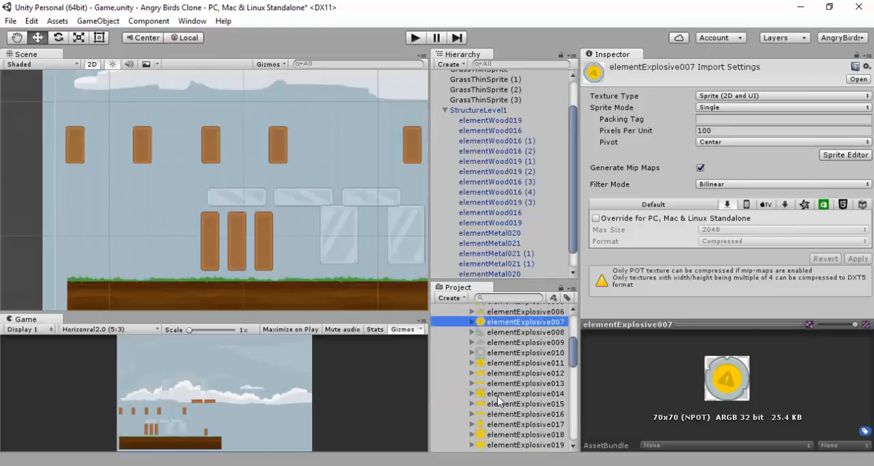
pyautogui.click(501, 363)
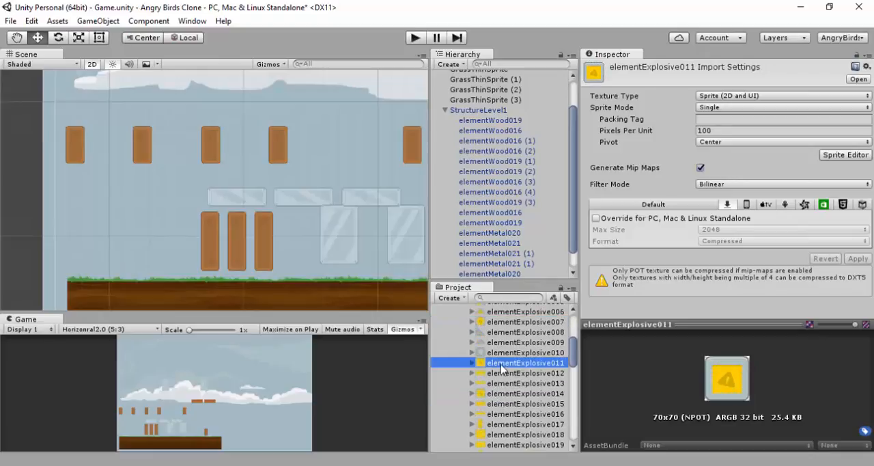
# Add the elementExplosive011 sprite to the scene and place it between the planks and metal pillars, at X -6.56, Y -10.78
pyautogui.click(444, 110)
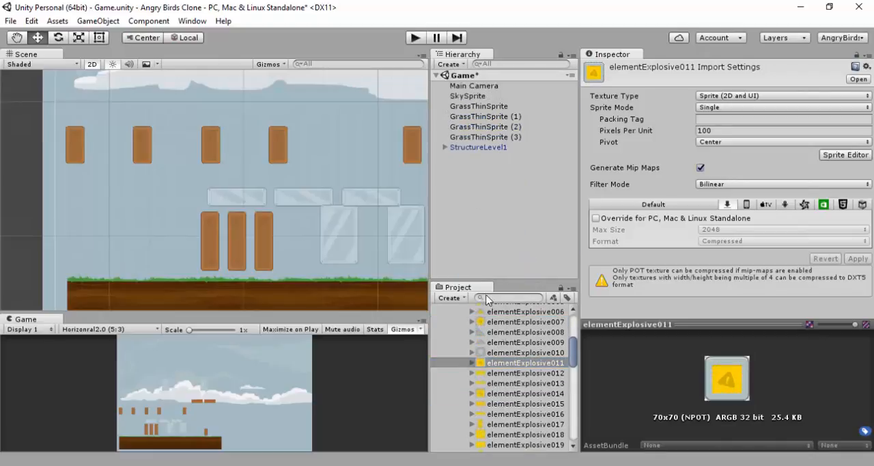
pyautogui.moveTo(508, 367); pyautogui.dragTo(478, 198)
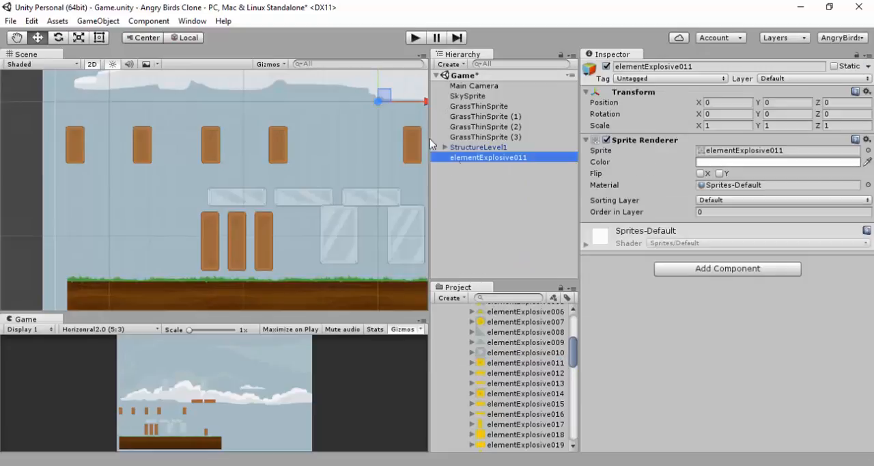
pyautogui.moveTo(389, 96); pyautogui.dragTo(301, 242)
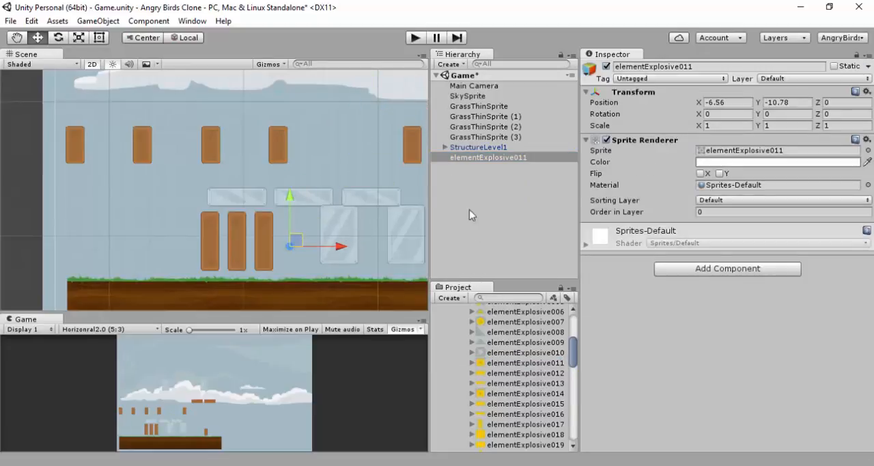
# Set the elementExplosive011 texture to 50 pixels per unit with the Point (no filter) mode and apply the import settings
pyautogui.click(764, 150)
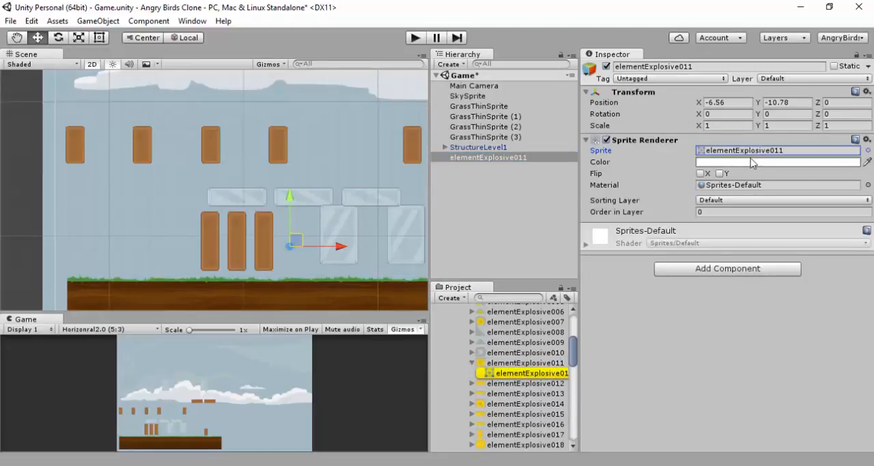
pyautogui.click(522, 373)
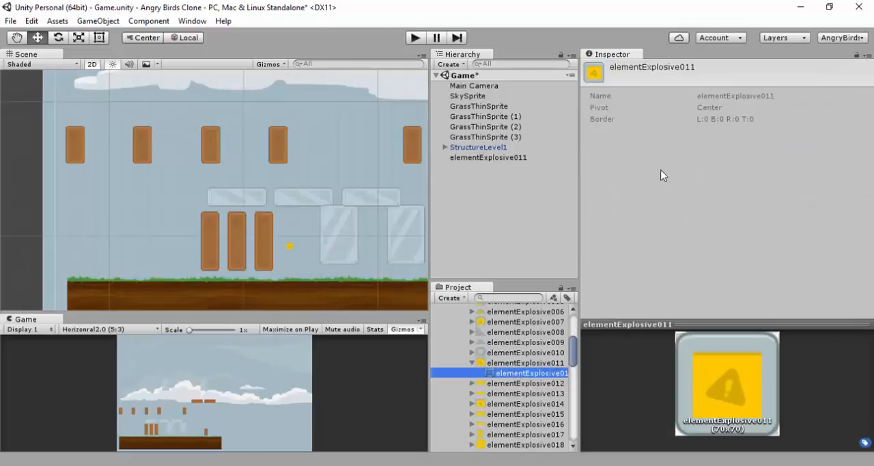
pyautogui.click(514, 362)
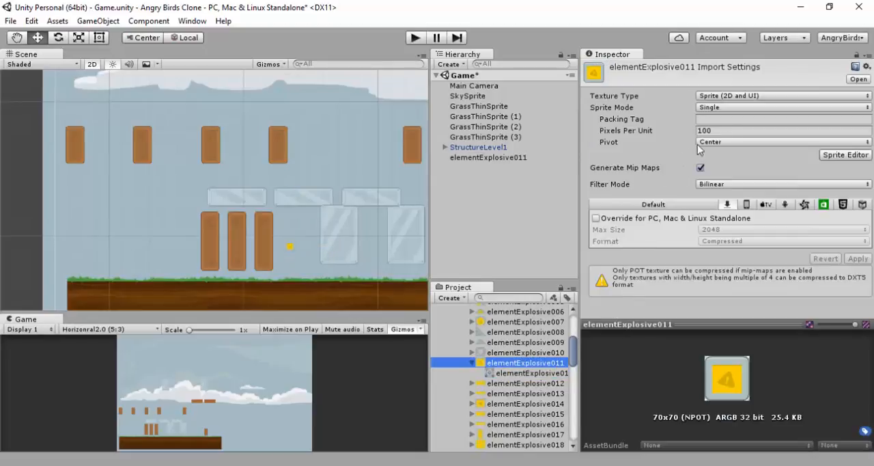
pyautogui.click(725, 130)
pyautogui.write('50')
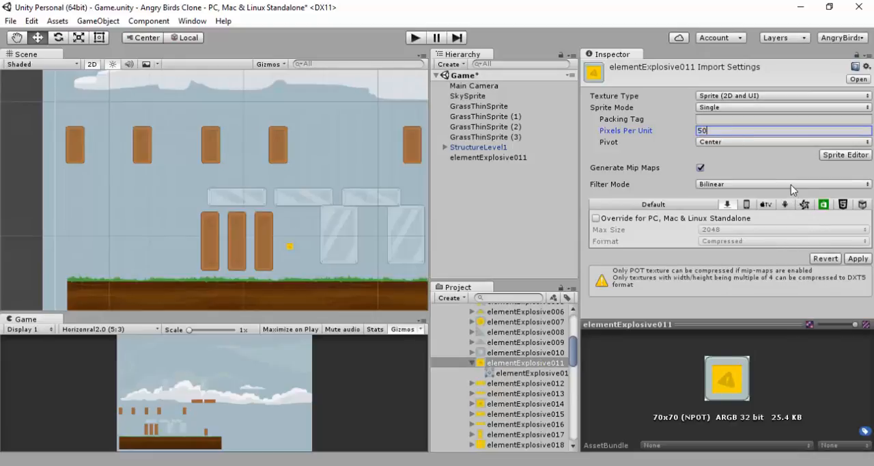
pyautogui.click(791, 184)
pyautogui.click(734, 197)
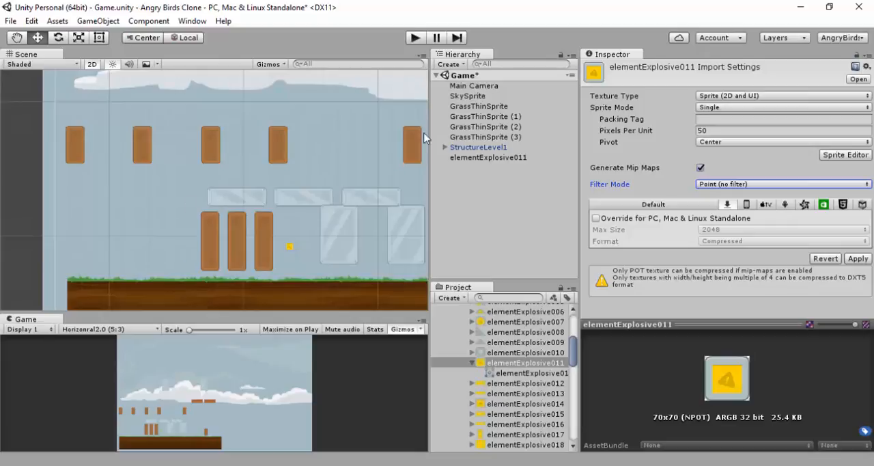
pyautogui.click(859, 260)
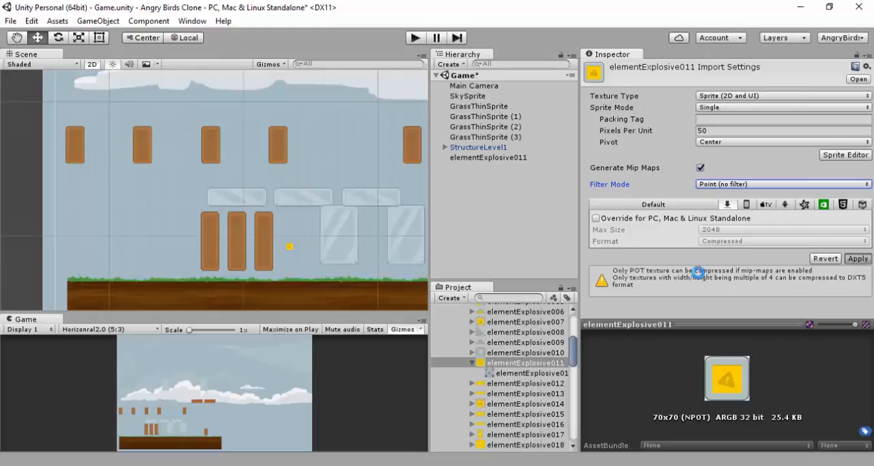
# Move the elementExplosive011 block down near the grass between the planks and metal pillars, at X -5.56, Y -11.78
pyautogui.click(479, 158)
pyautogui.keyDown('ctrl'); pyautogui.moveTo(289, 197); pyautogui.dragTo(290, 211); pyautogui.keyUp('ctrl')
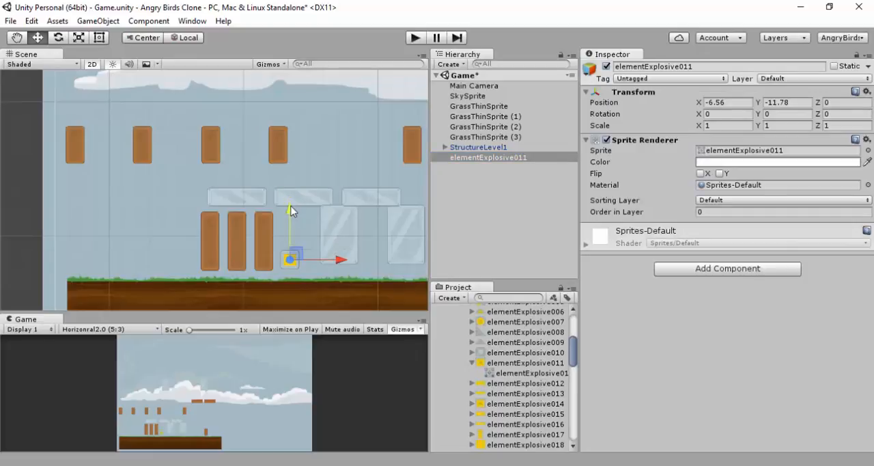
pyautogui.keyDown('ctrl'); pyautogui.moveTo(344, 259); pyautogui.dragTo(311, 257); pyautogui.keyUp('ctrl')
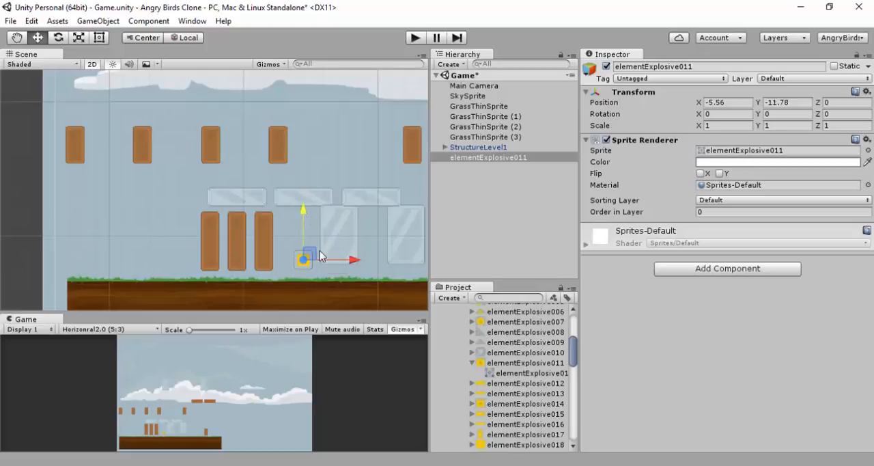
# Make elementExplosive011 a child of StructureLevel1 and collapse the structure's hierarchy
pyautogui.click(444, 146)
pyautogui.scroll(-3, 480, 159)
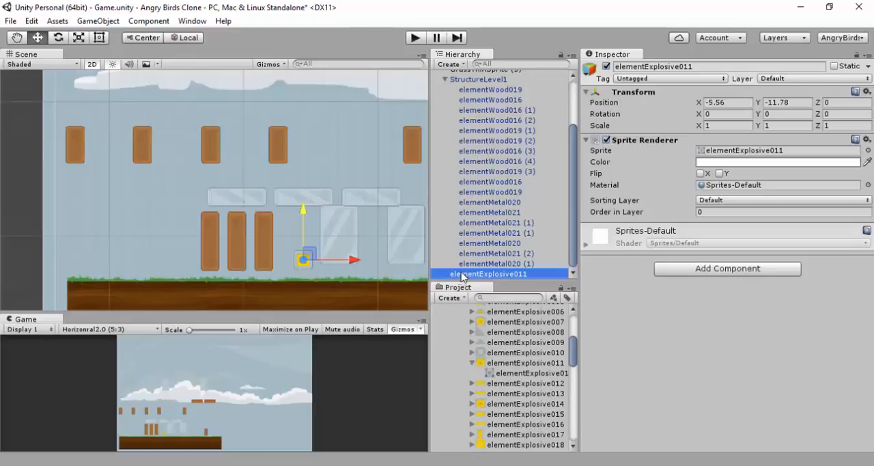
pyautogui.moveTo(464, 274); pyautogui.dragTo(468, 87)
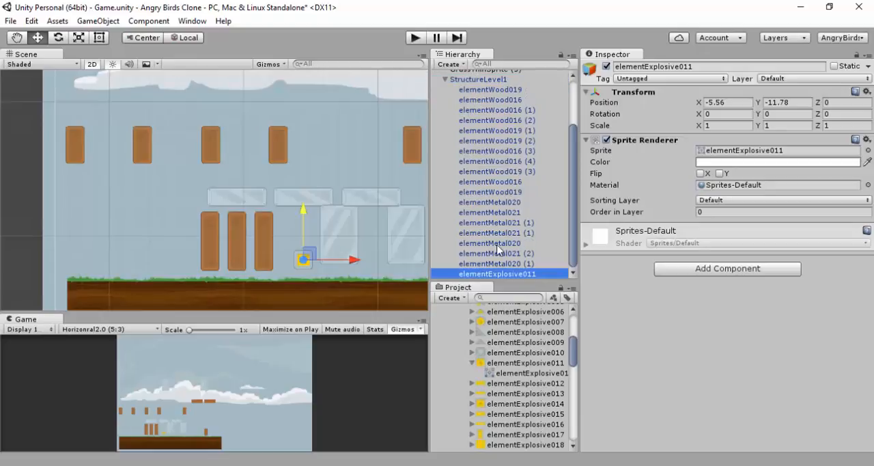
pyautogui.click(450, 212)
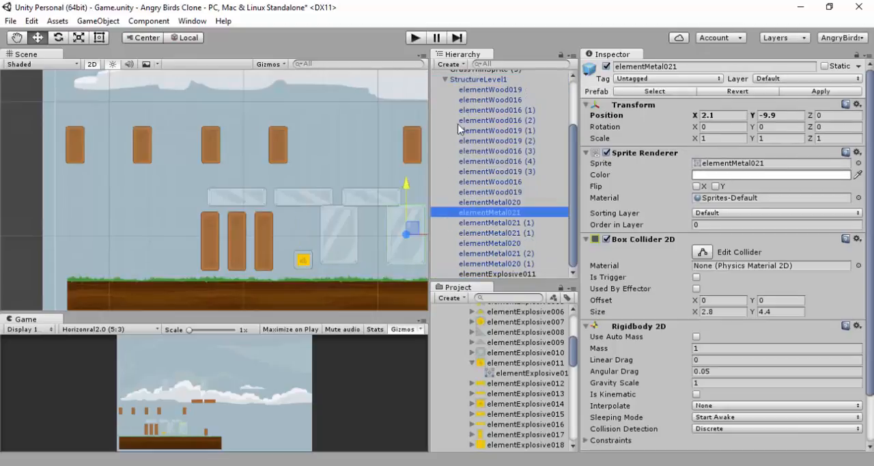
pyautogui.click(445, 80)
pyautogui.click(482, 214)
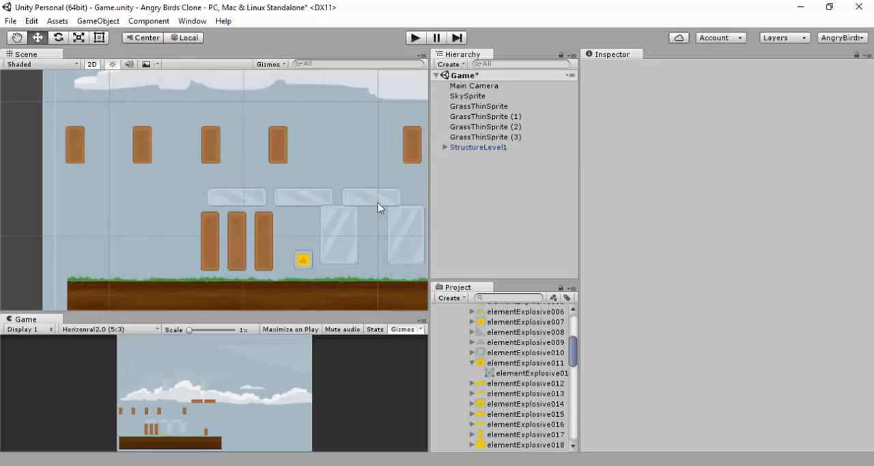
# Collapse the Explosive elements folder, browse the Aliens sprites and preview the green and pink candidates up to alienPink_round
pyautogui.scroll(2, 450, 338)
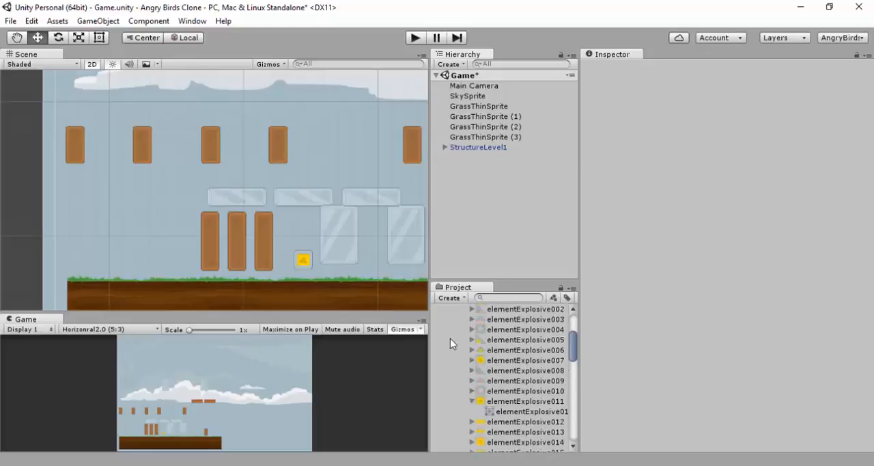
pyautogui.scroll(-2, 450, 338)
pyautogui.click(470, 325)
pyautogui.scroll(3, 461, 332)
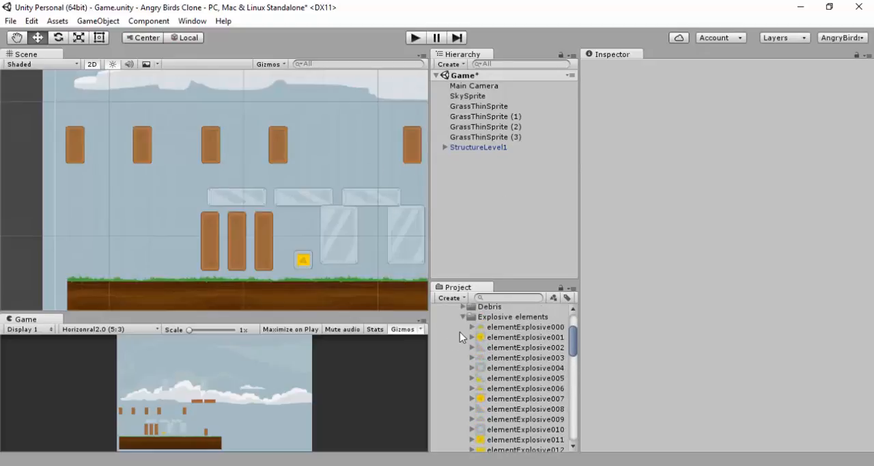
pyautogui.scroll(2, 460, 335)
pyautogui.click(463, 354)
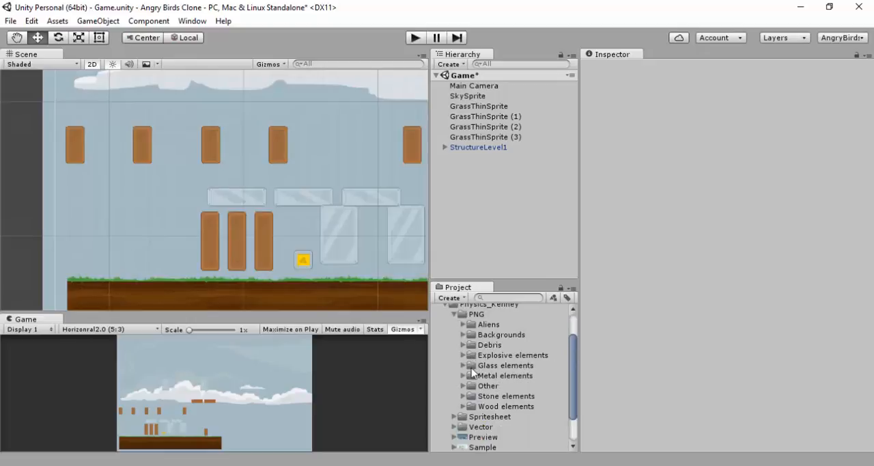
pyautogui.click(463, 324)
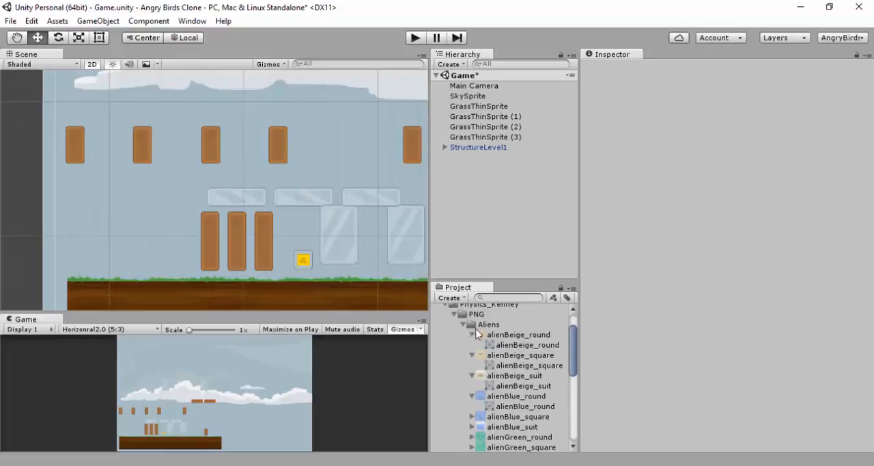
pyautogui.scroll(-3, 493, 332)
pyautogui.click(500, 360)
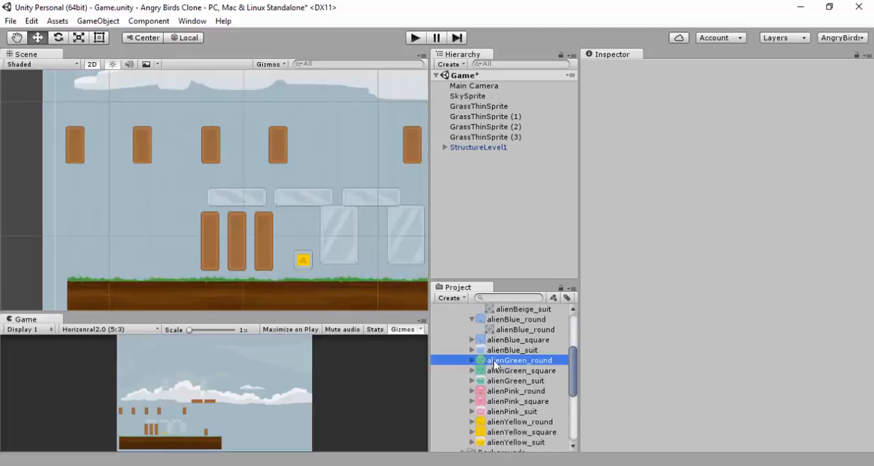
pyautogui.click(499, 371)
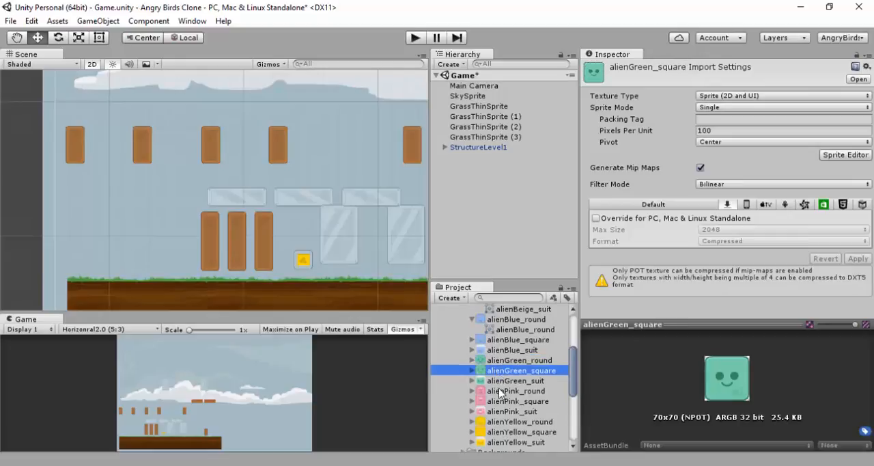
pyautogui.click(500, 391)
# Set the alienPink_round texture to 50 pixels per unit with the Point (no filter) mode and apply the import settings
pyautogui.scroll(-2, 503, 403)
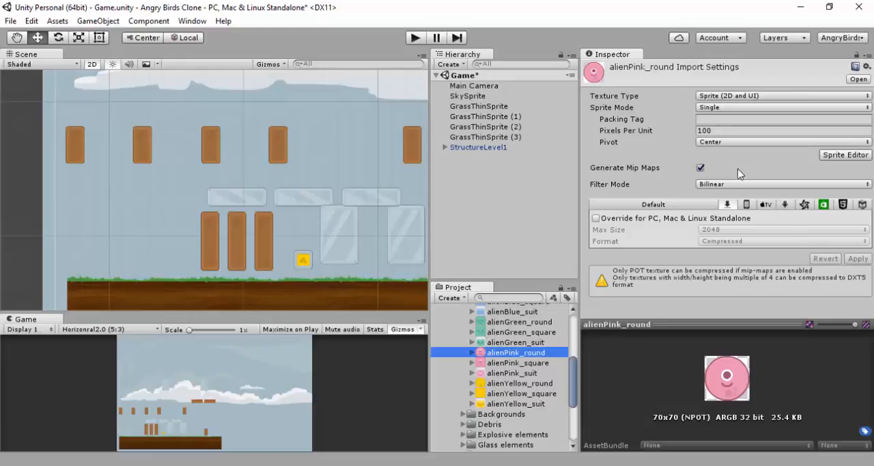
pyautogui.click(714, 132)
pyautogui.write('50')
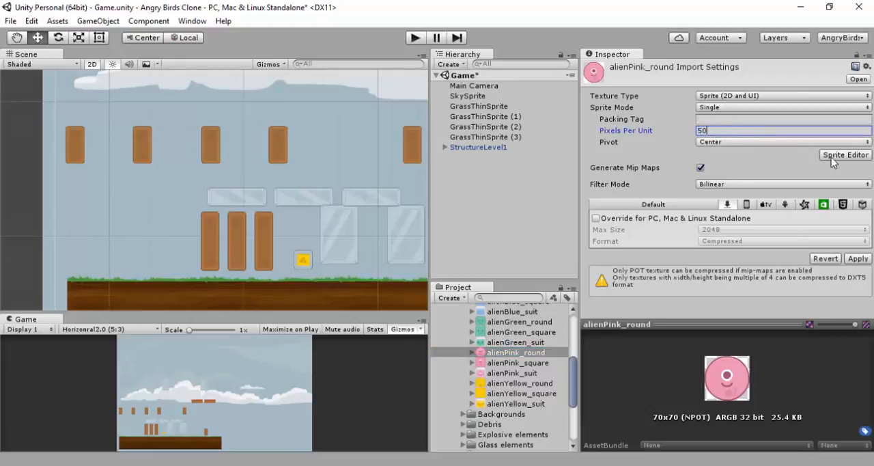
pyautogui.click(854, 183)
pyautogui.click(786, 199)
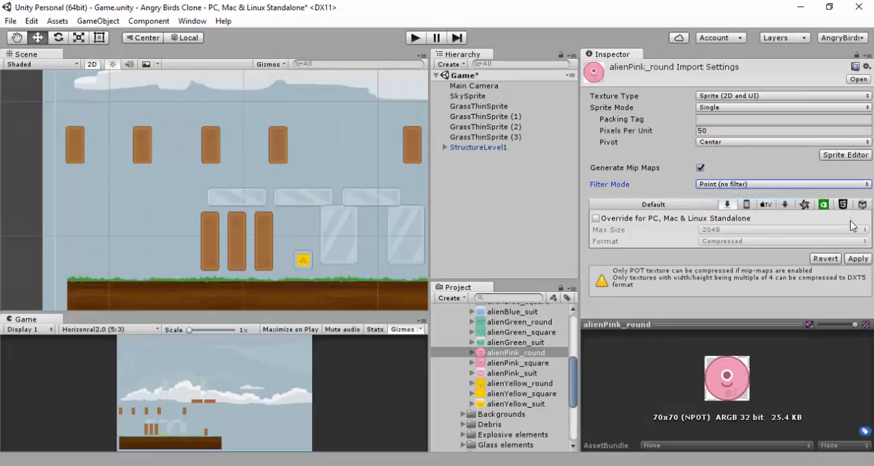
pyautogui.click(858, 259)
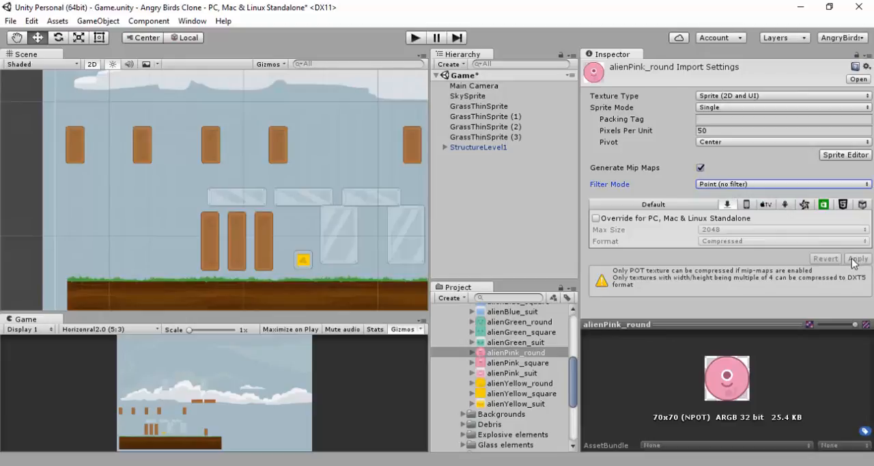
# Add the alienPink_round sprite to the scene and place it just above the explosive block, at X -5.51, Y -10.11
pyautogui.moveTo(504, 353); pyautogui.dragTo(497, 233)
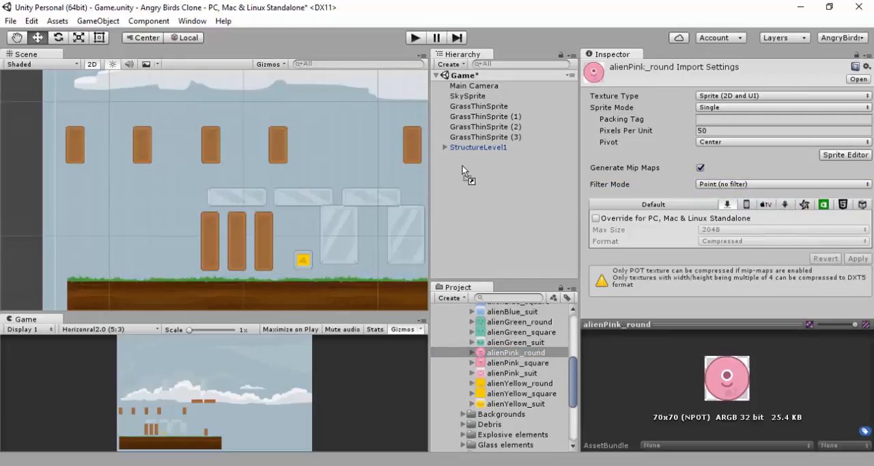
pyautogui.moveTo(462, 165); pyautogui.dragTo(463, 166)
pyautogui.click(385, 95)
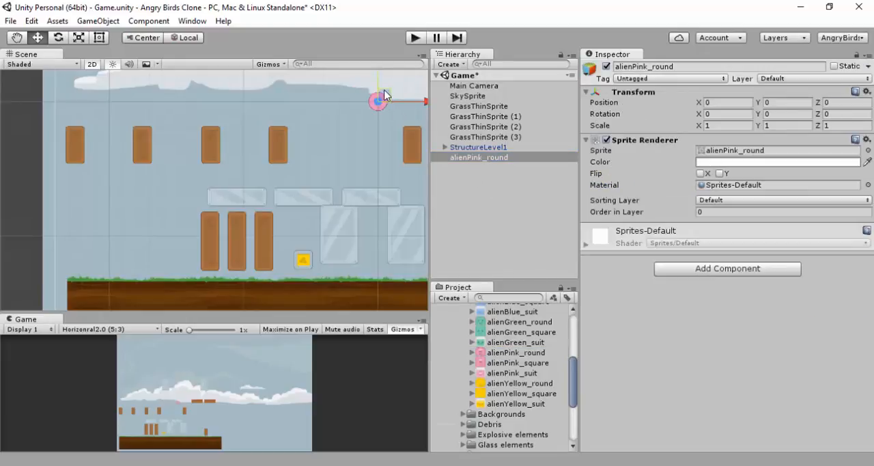
pyautogui.moveTo(385, 95); pyautogui.dragTo(311, 229)
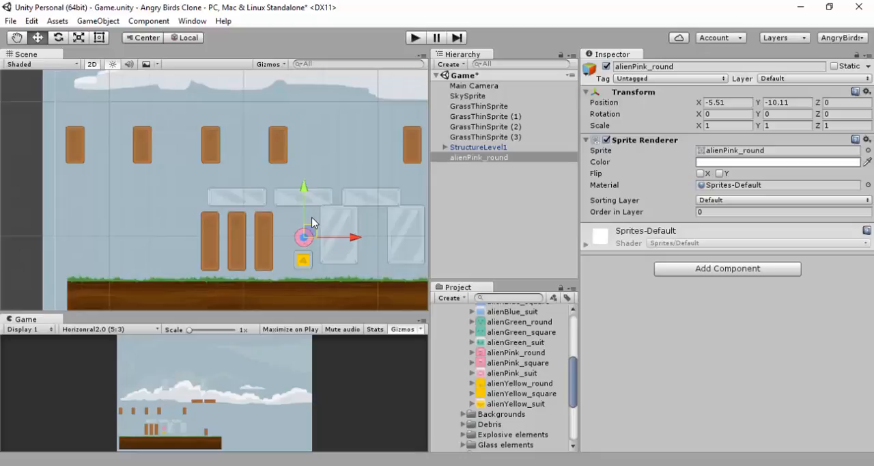
# Select elementExplosive011 together with alienPink_round and add a Rigidbody 2D component to both
pyautogui.keyDown('shift'); pyautogui.click(304, 263); pyautogui.keyUp('shift')
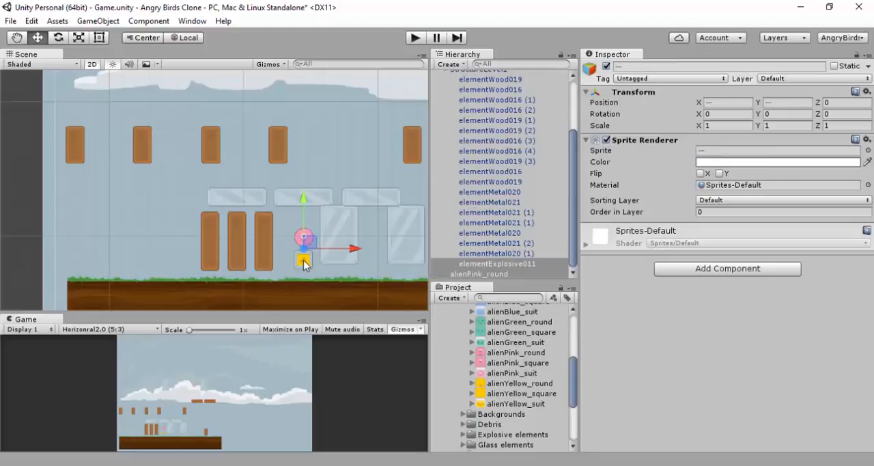
pyautogui.click(688, 268)
pyautogui.click(737, 139)
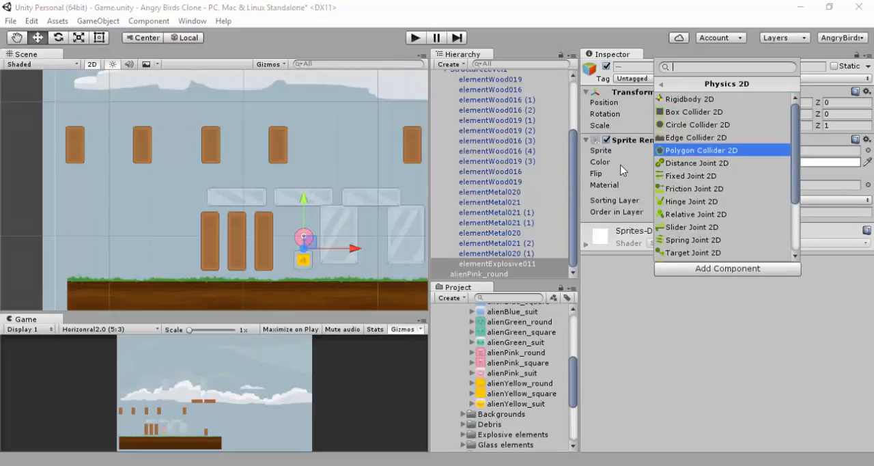
pyautogui.click(693, 99)
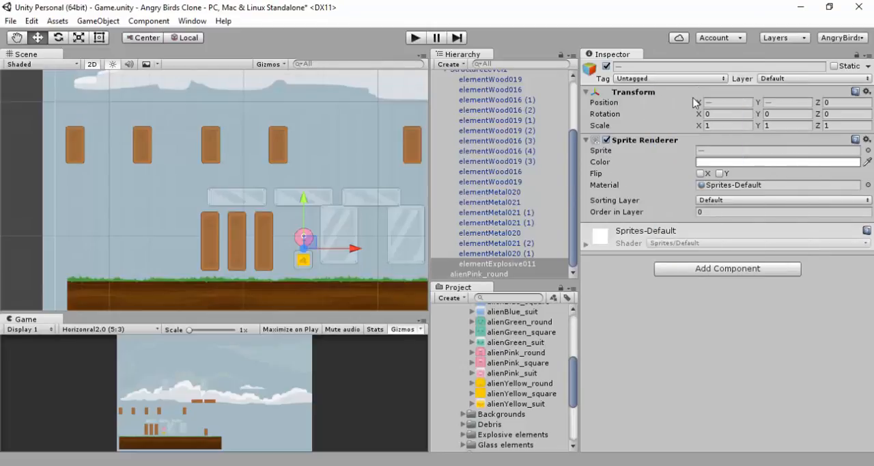
# Add a Box Collider 2D component to elementExplosive011 alone
pyautogui.click(303, 265)
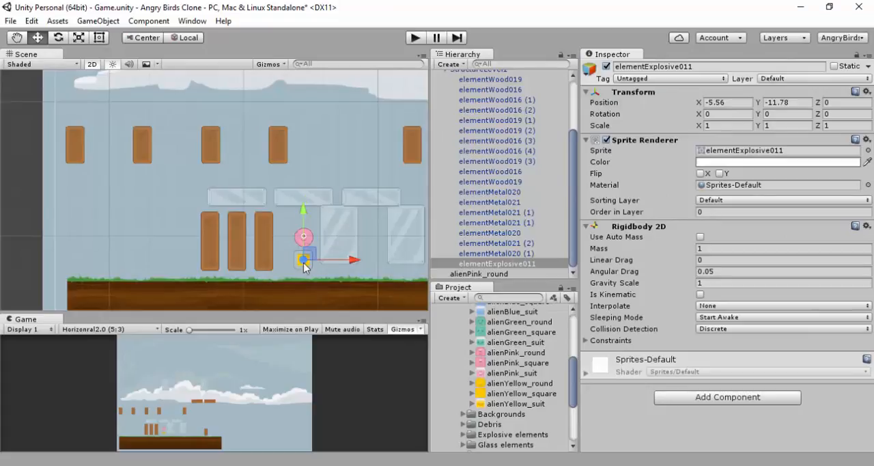
pyautogui.click(676, 396)
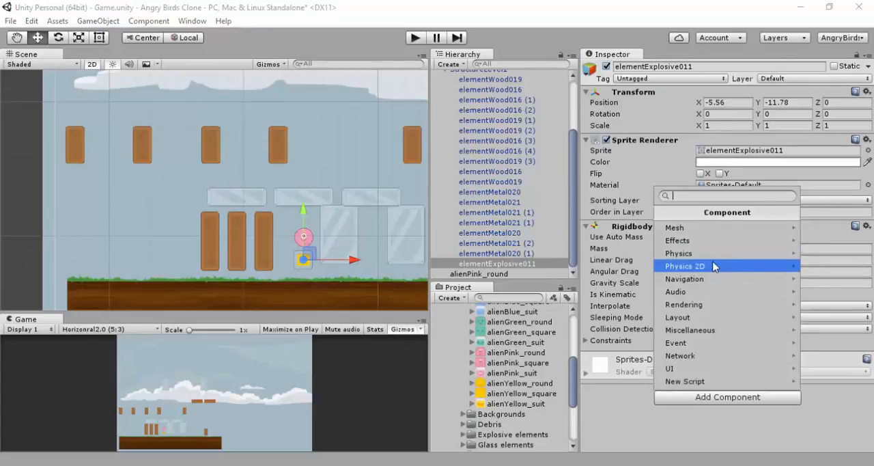
pyautogui.click(711, 265)
pyautogui.click(703, 242)
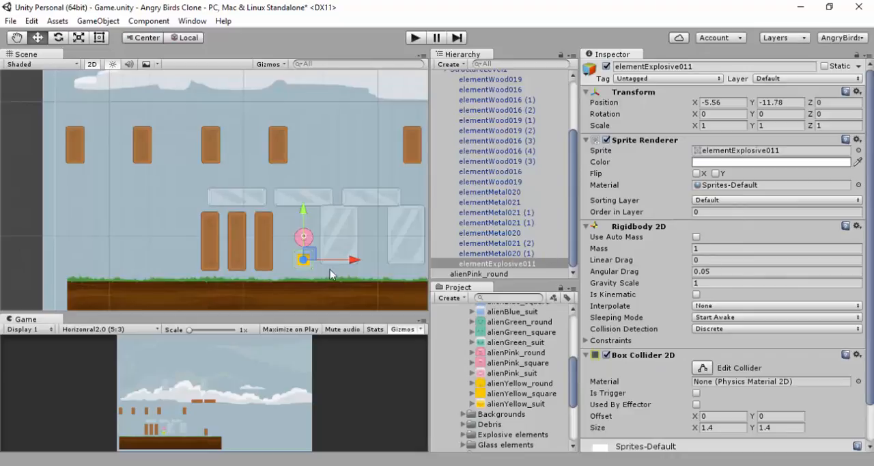
# Add a Circle Collider 2D component to alienPink_round alone
pyautogui.click(308, 240)
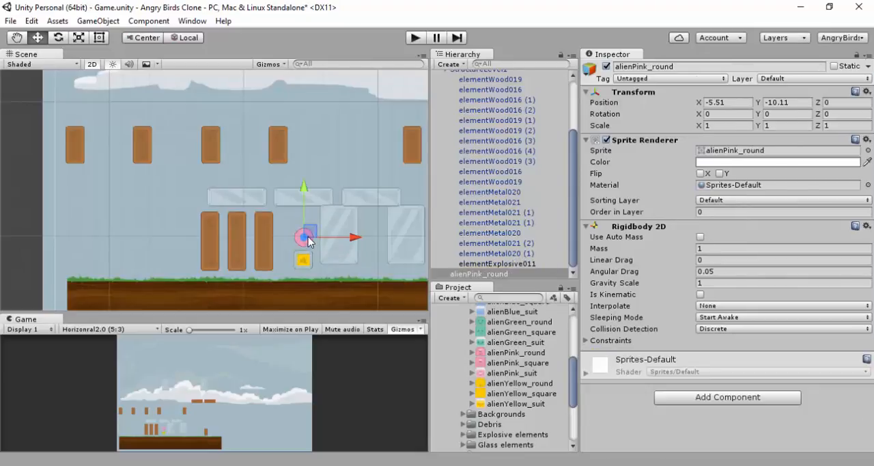
pyautogui.click(697, 398)
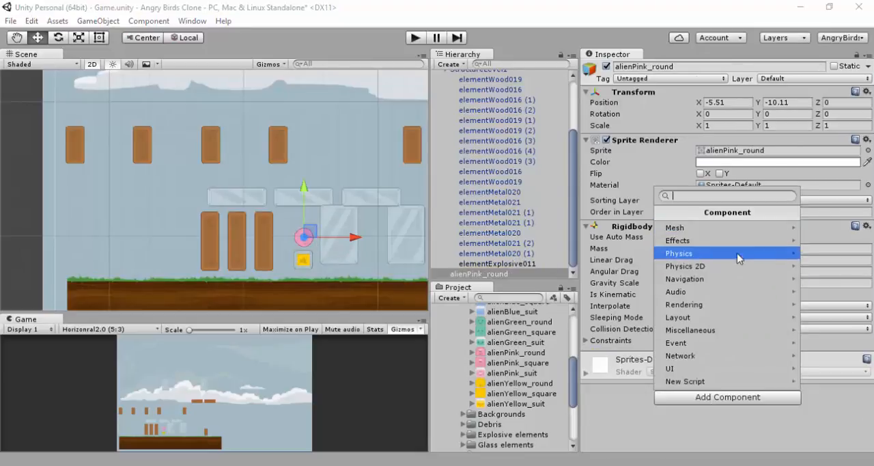
pyautogui.click(710, 266)
pyautogui.click(726, 251)
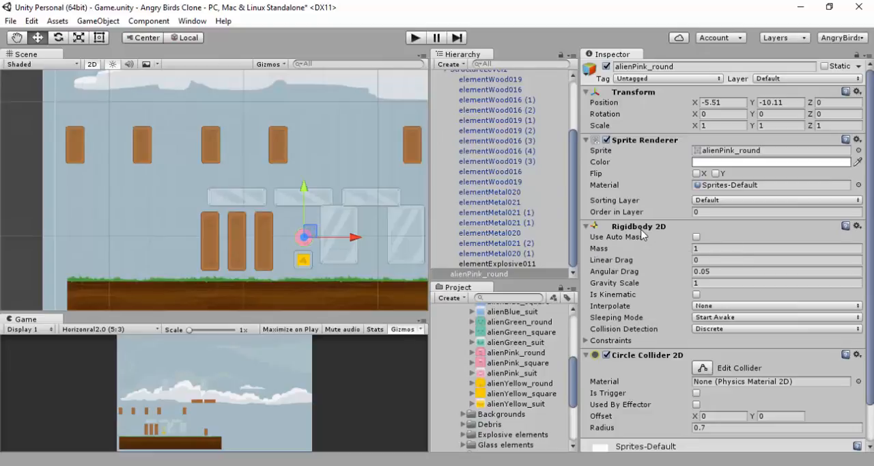
pyautogui.moveTo(618, 240)
pyautogui.scroll(-1, 197, 194)
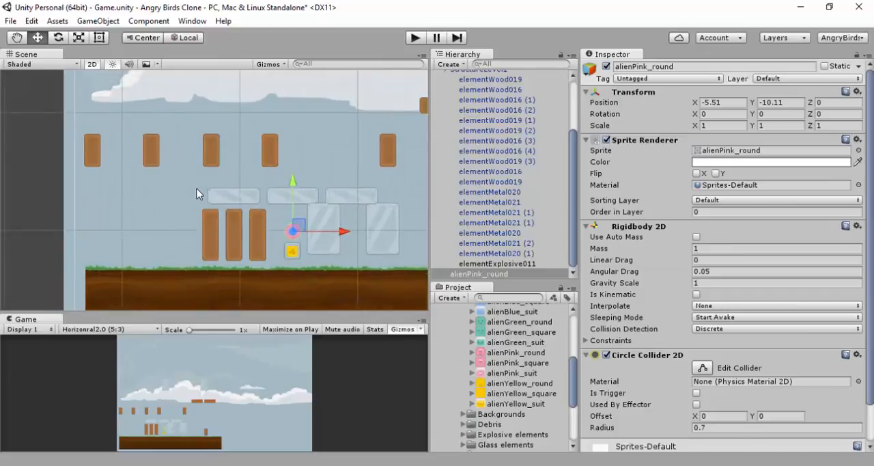
# Move elementWood016 (4) to X 5.6, Y -10.2 and elementWood016 (3) to X 8, Y -10.5, side by side just right of the metal blocks
pyautogui.scroll(-5, 197, 194)
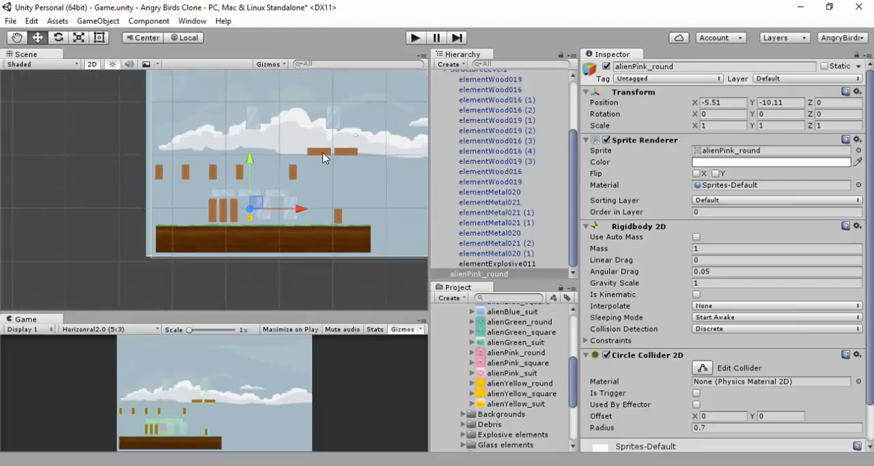
pyautogui.click(294, 172)
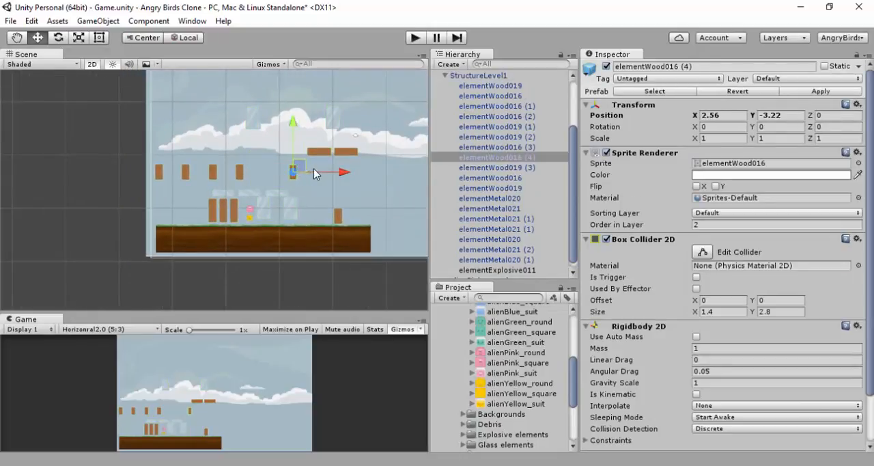
pyautogui.moveTo(314, 168); pyautogui.dragTo(316, 205)
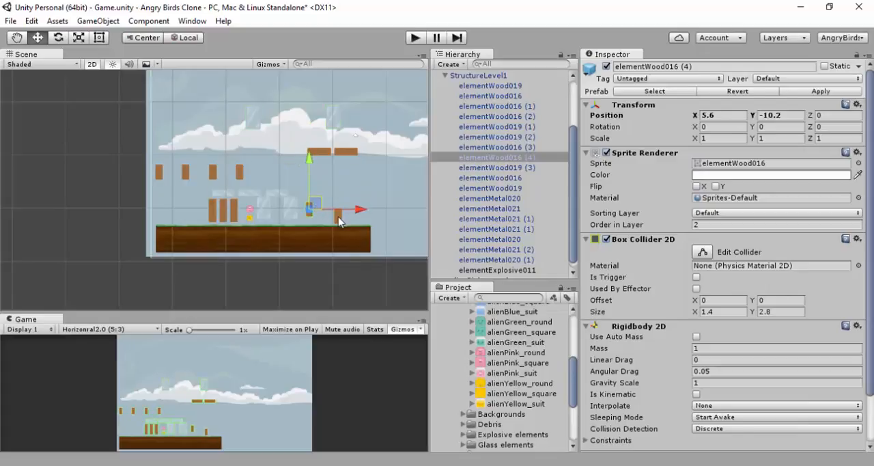
pyautogui.click(338, 217)
pyautogui.click(338, 216)
pyautogui.moveTo(339, 209); pyautogui.dragTo(321, 208)
# Compare the positions of elementWood016 (4), the two tall metal blocks and elementWood019 (1) in the ground row
pyautogui.click(311, 212)
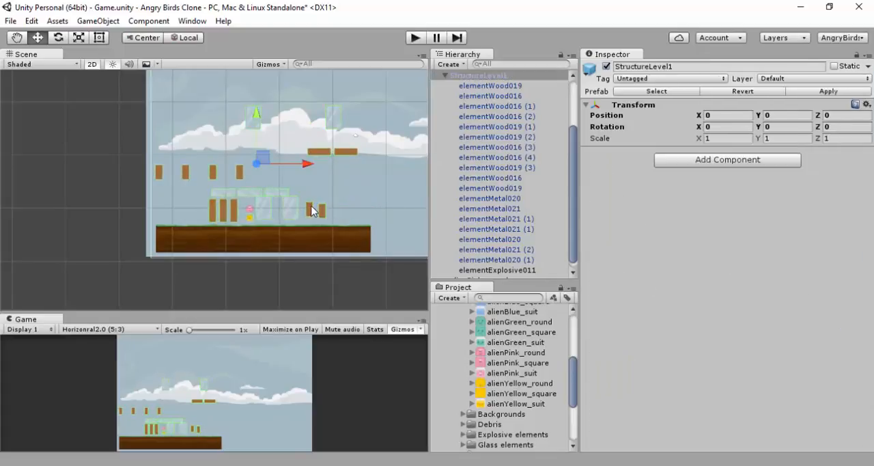
pyautogui.click(311, 211)
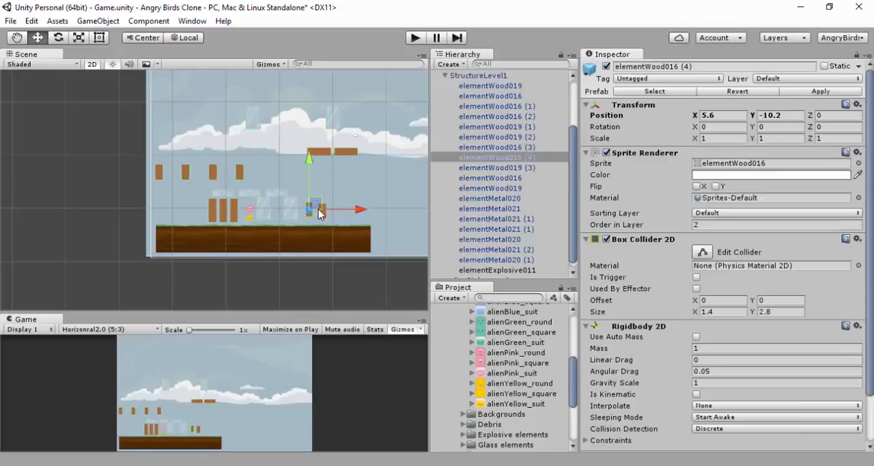
pyautogui.scroll(5, 318, 209)
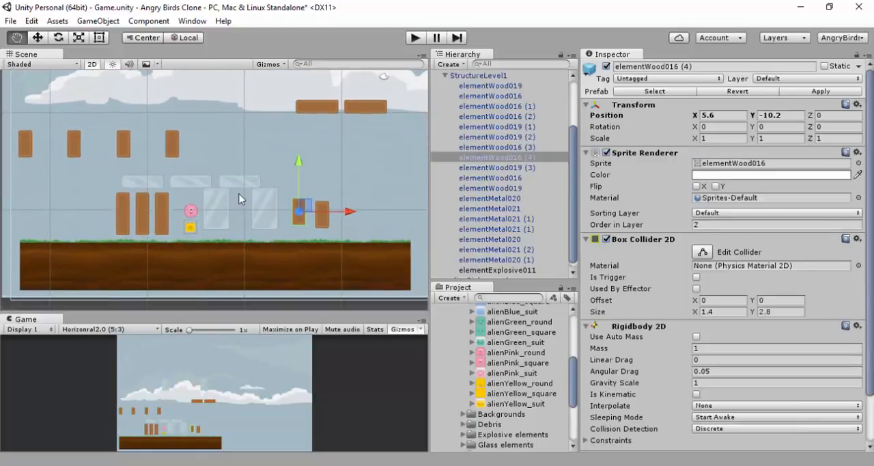
pyautogui.click(274, 212)
pyautogui.click(274, 211)
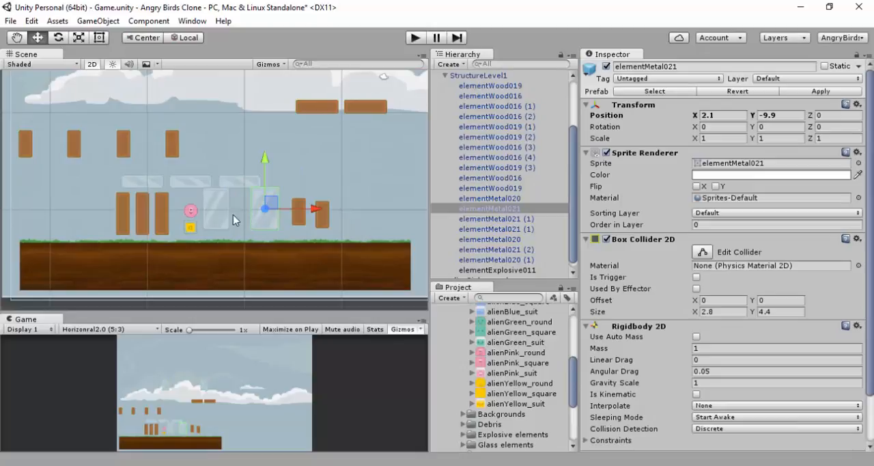
pyautogui.click(219, 214)
pyautogui.click(219, 214)
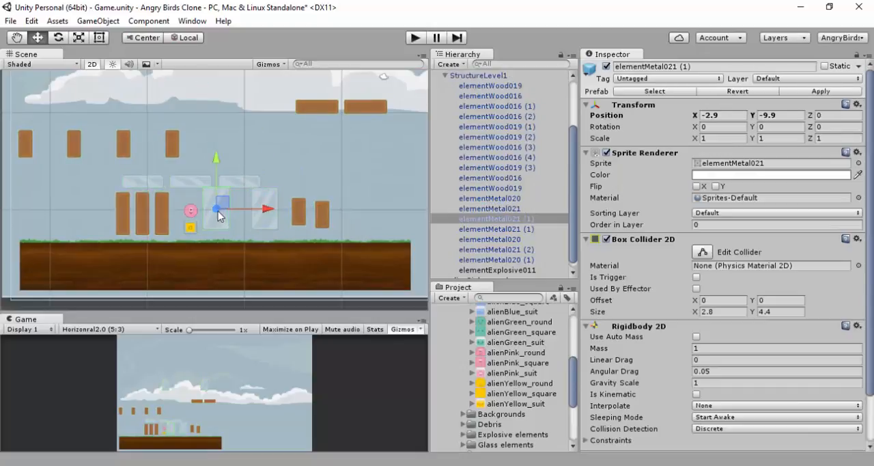
pyautogui.click(162, 213)
pyautogui.click(161, 213)
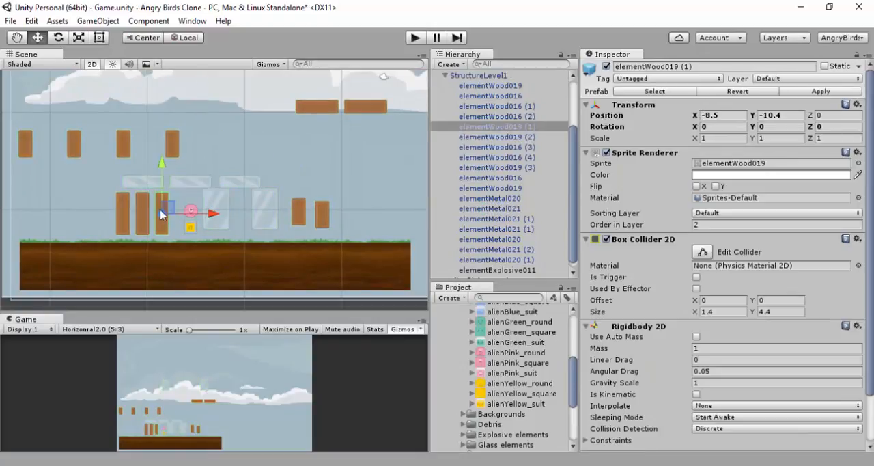
# Align elementWood016 (4) in height with elementWood016 (3) by setting its Y position to -10.5
pyautogui.click(323, 216)
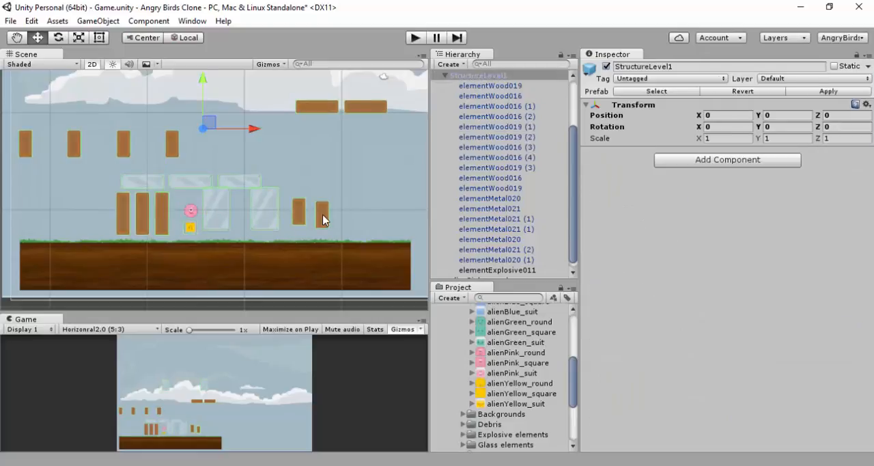
pyautogui.click(322, 216)
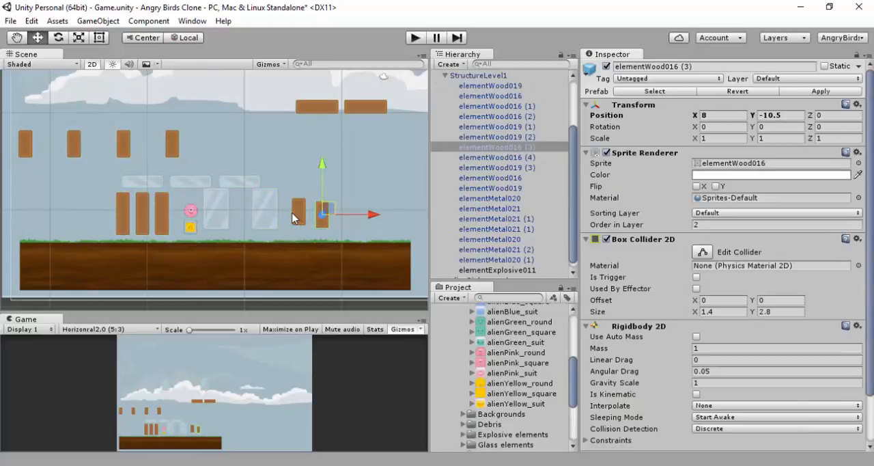
pyautogui.click(298, 217)
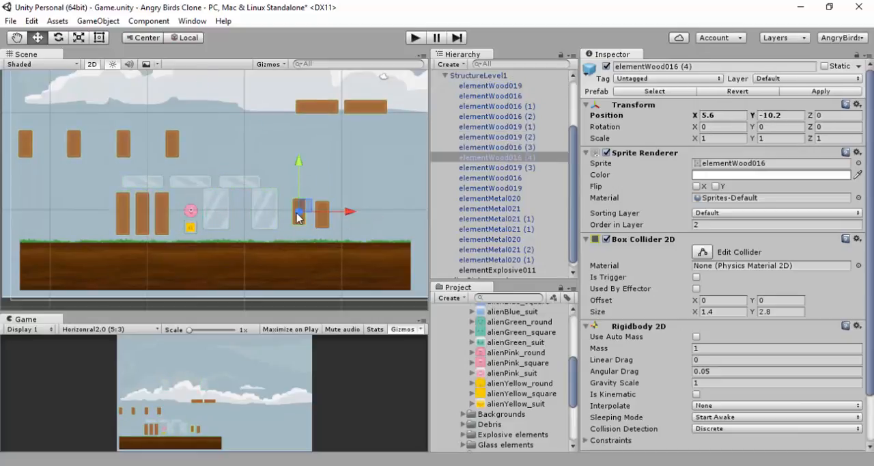
pyautogui.click(782, 116)
pyautogui.write('-10.5')
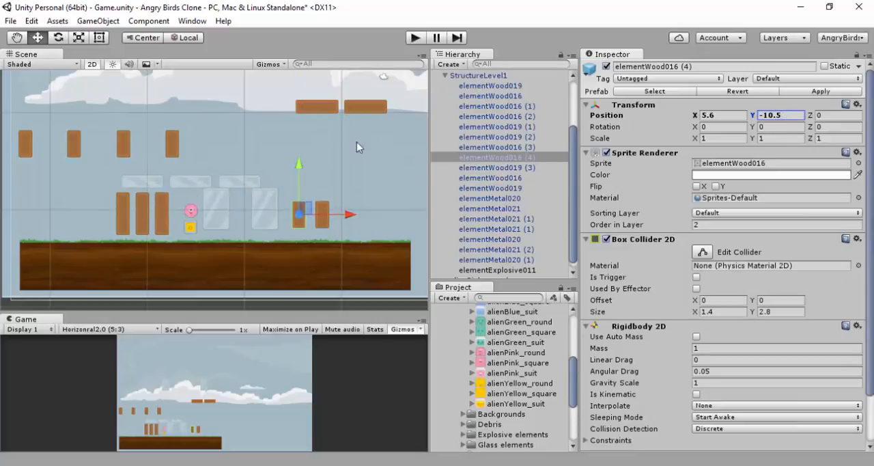
# Move the horizontal beam elementWood019 (2) to about X 5.34, Y -1.14, above the two short ground blocks
pyautogui.click(313, 107)
pyautogui.click(313, 107)
pyautogui.click(312, 110)
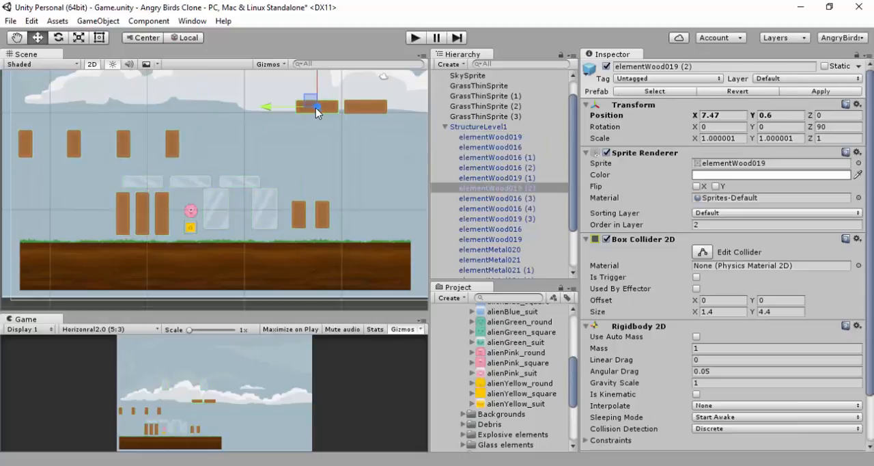
pyautogui.moveTo(308, 102); pyautogui.dragTo(289, 122)
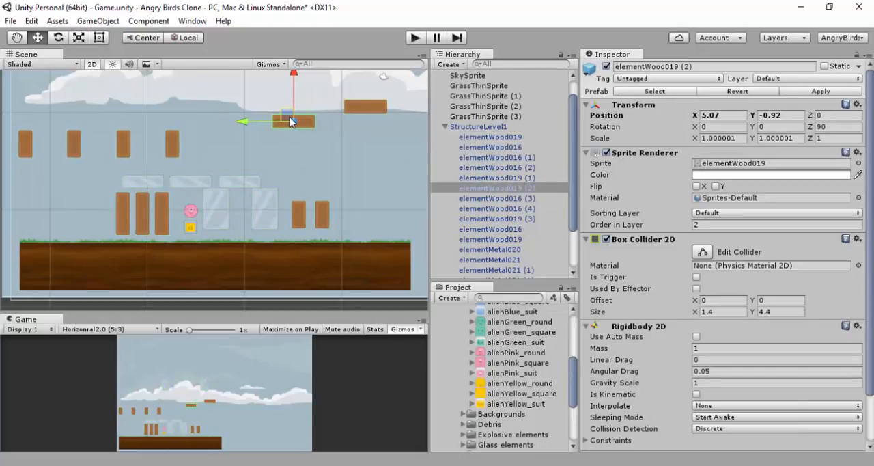
pyautogui.moveTo(288, 121); pyautogui.dragTo(269, 131)
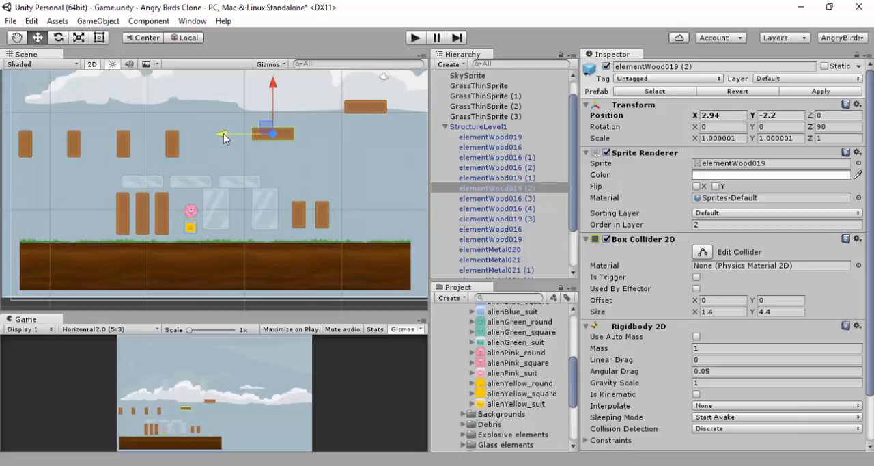
pyautogui.moveTo(225, 138)
pyautogui.mouseDown()
pyautogui.moveTo(290, 130)
pyautogui.moveTo(286, 119)
pyautogui.moveTo(226, 125)
pyautogui.mouseUp()
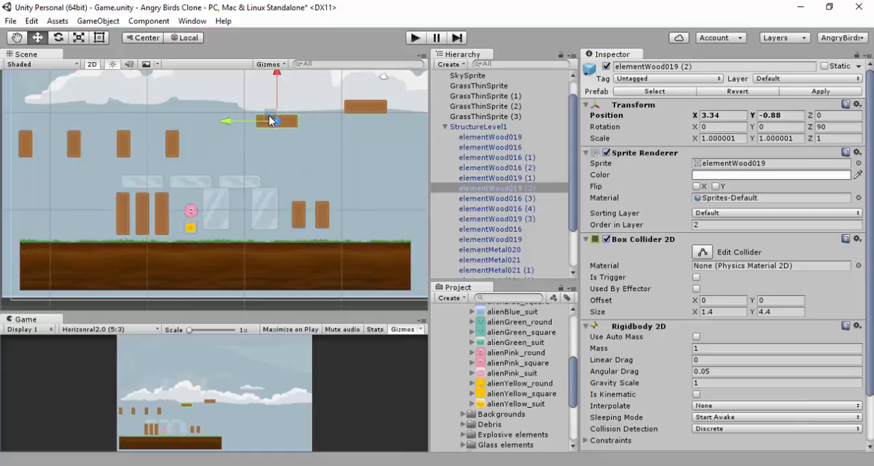
pyautogui.moveTo(227, 122); pyautogui.dragTo(248, 125)
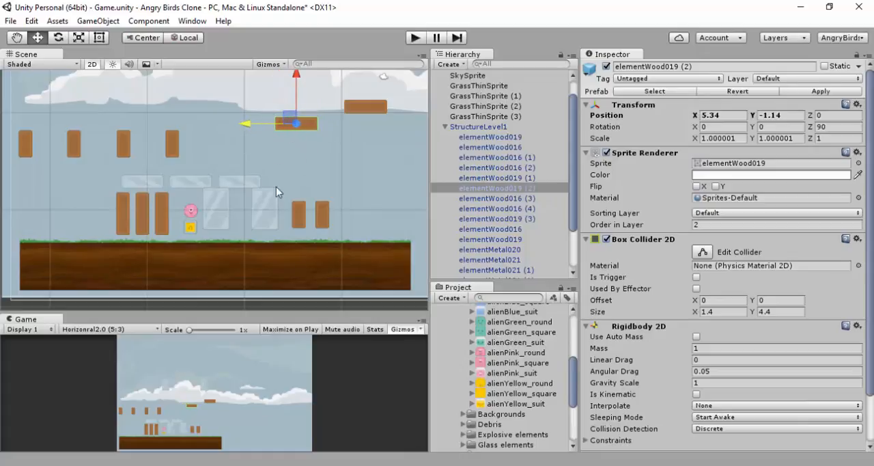
# Lower the tall metal block elementMetal021 (1) beside the pink alien slightly toward the ground
pyautogui.click(213, 206)
pyautogui.click(216, 205)
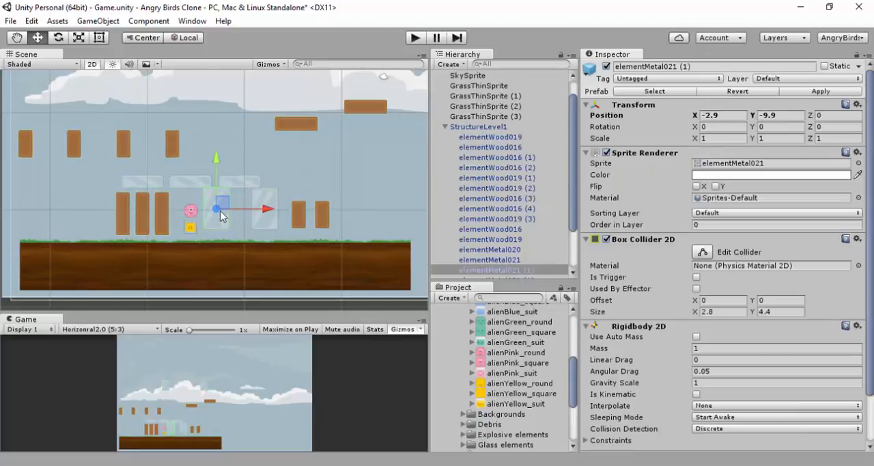
pyautogui.scroll(-2, 251, 152)
pyautogui.scroll(-1, 251, 151)
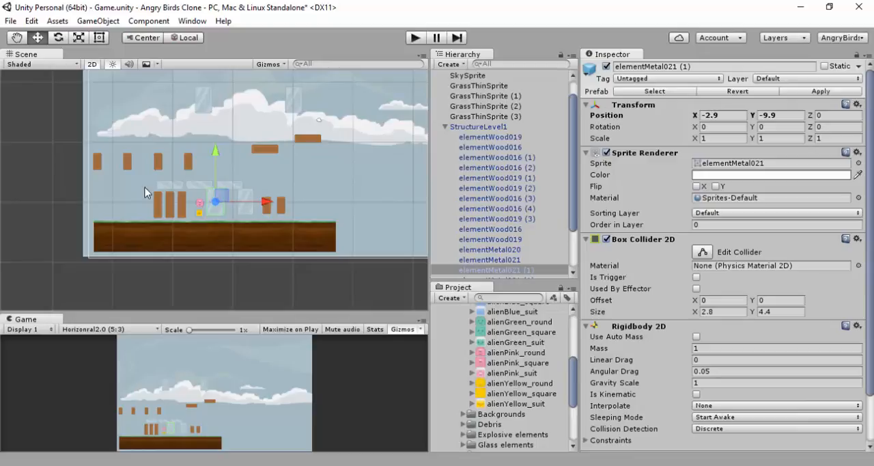
pyautogui.click(179, 276)
pyautogui.click(214, 219)
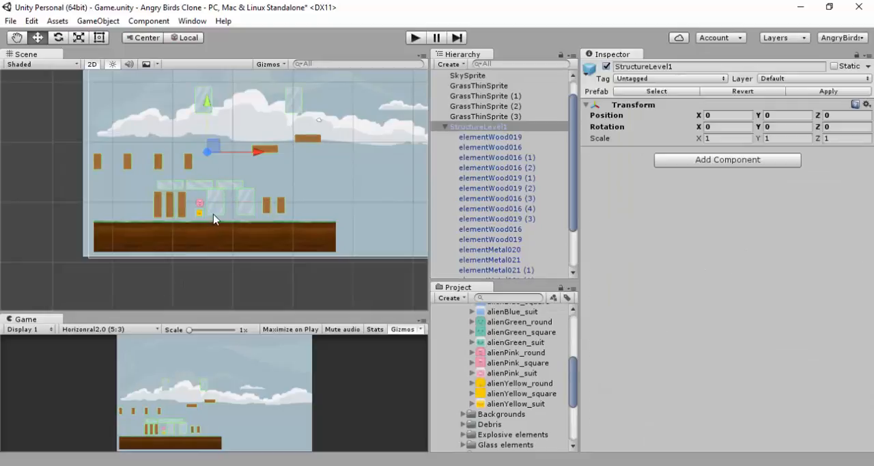
pyautogui.click(213, 208)
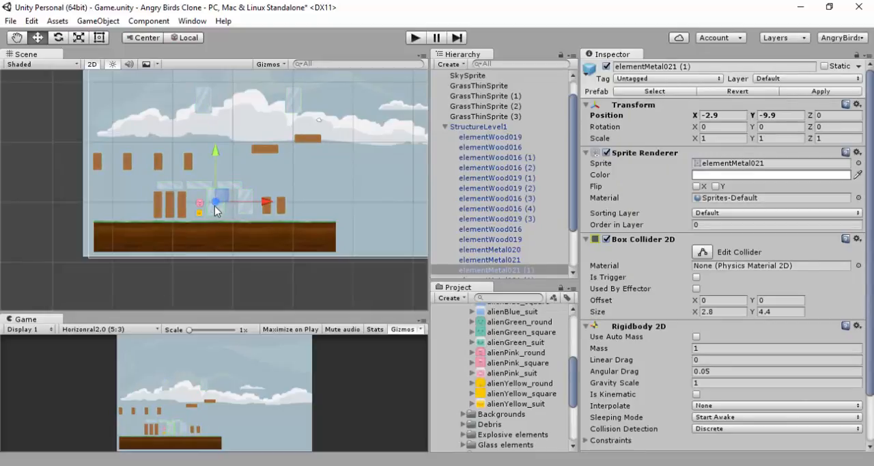
pyautogui.moveTo(215, 155); pyautogui.dragTo(218, 158)
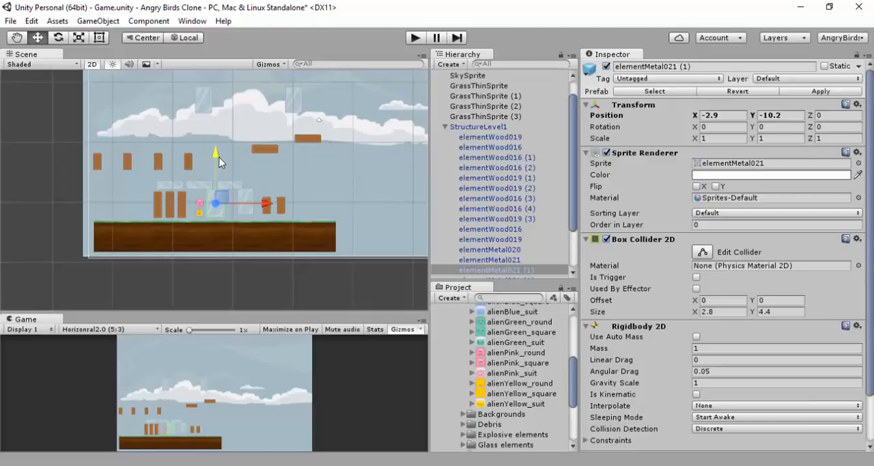
# Set the Y position of the other tall metal block, elementMetal021, to -10.2
pyautogui.click(244, 196)
pyautogui.click(243, 196)
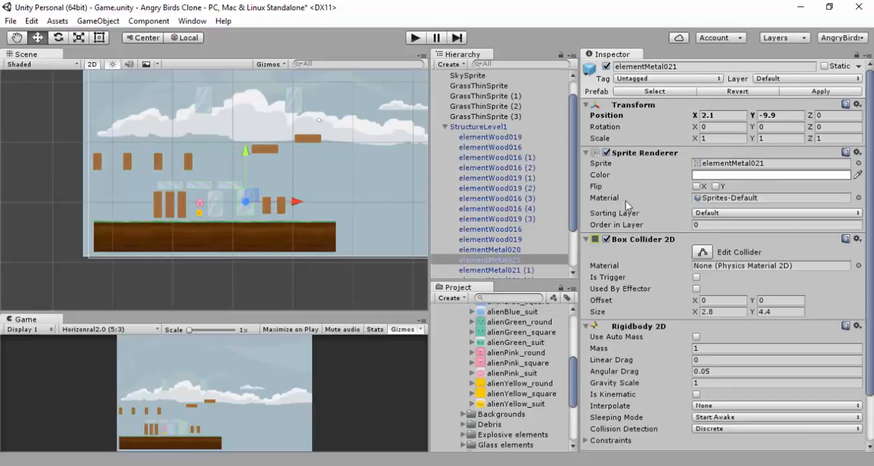
pyautogui.click(788, 116)
pyautogui.write('-10.')
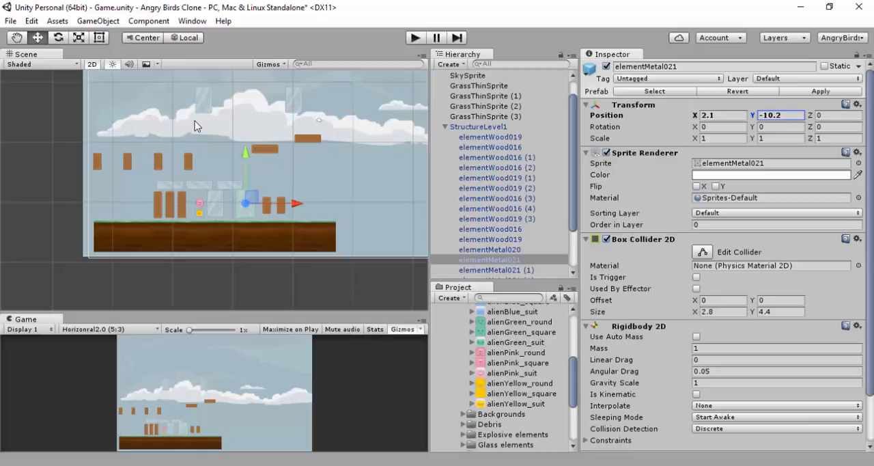
# Stand elementWood016 (2) and the neighbouring short wood block upright on opposite ends of the horizontal metal plank row
pyautogui.click(187, 164)
pyautogui.click(187, 164)
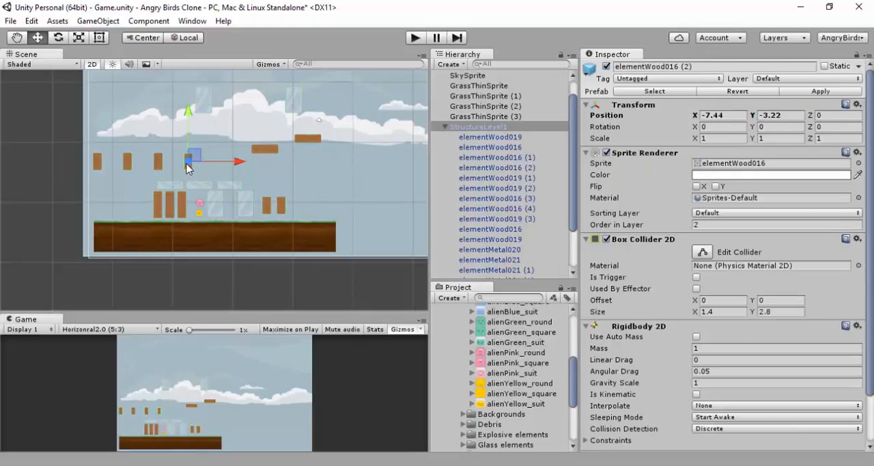
pyautogui.moveTo(191, 163); pyautogui.dragTo(239, 172)
pyautogui.click(162, 159)
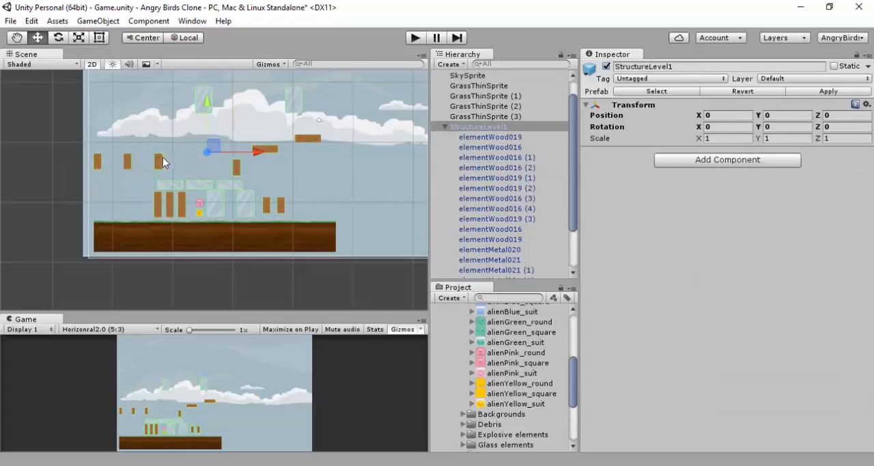
pyautogui.click(165, 161)
pyautogui.moveTo(178, 158); pyautogui.dragTo(196, 165)
# Place elementWood016 at X -7.5, Y -4.2 and the last floating short wood block beside it, between the two end blocks
pyautogui.click(127, 161)
pyautogui.click(127, 161)
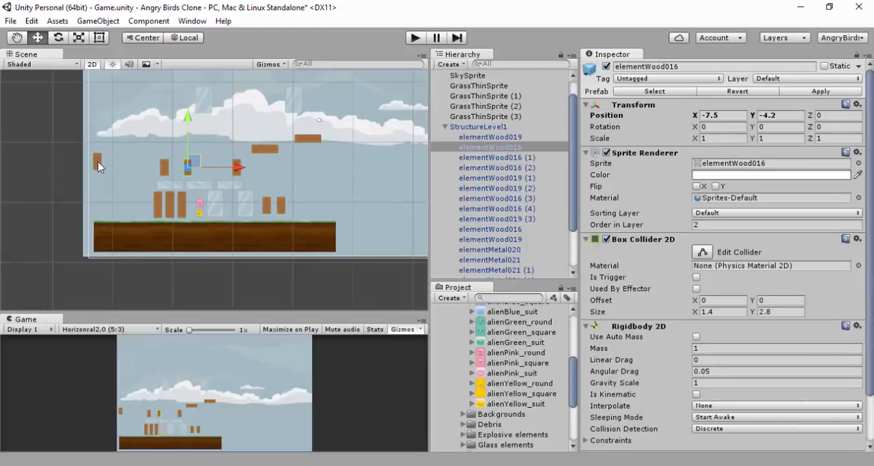
pyautogui.click(99, 166)
pyautogui.click(99, 165)
pyautogui.moveTo(99, 164); pyautogui.dragTo(216, 161)
# Lay elementWood019 (2) across the two right-hand upright blocks at X -1.7, Y -2.1
pyautogui.click(264, 145)
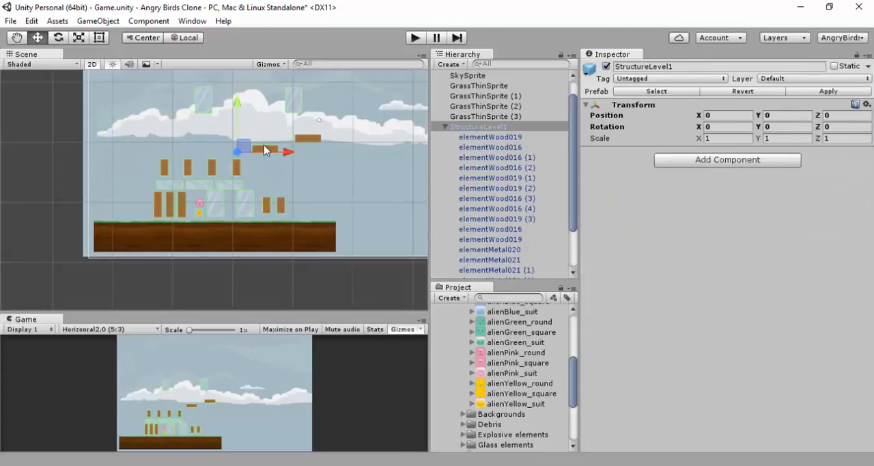
pyautogui.click(265, 147)
pyautogui.moveTo(265, 147); pyautogui.dragTo(218, 147)
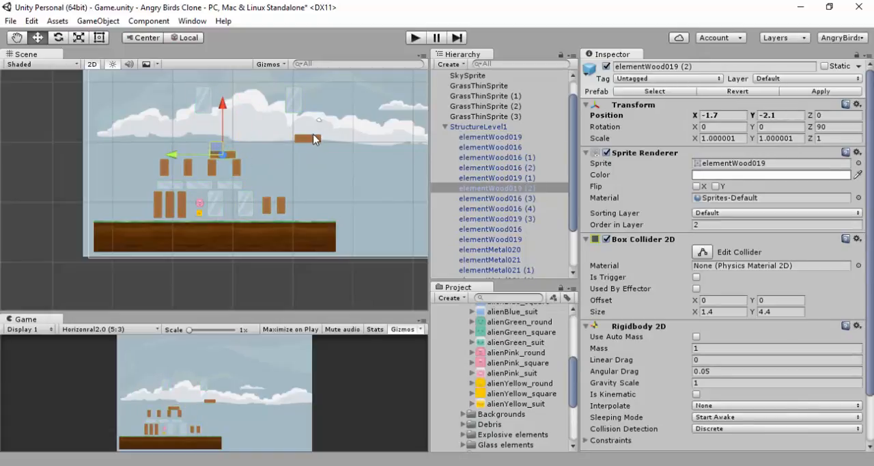
# Lay elementWood019 (3) across the two left-hand upright blocks at X -9.4, Y -1.9
pyautogui.click(313, 139)
pyautogui.click(305, 135)
pyautogui.moveTo(304, 135); pyautogui.dragTo(170, 147)
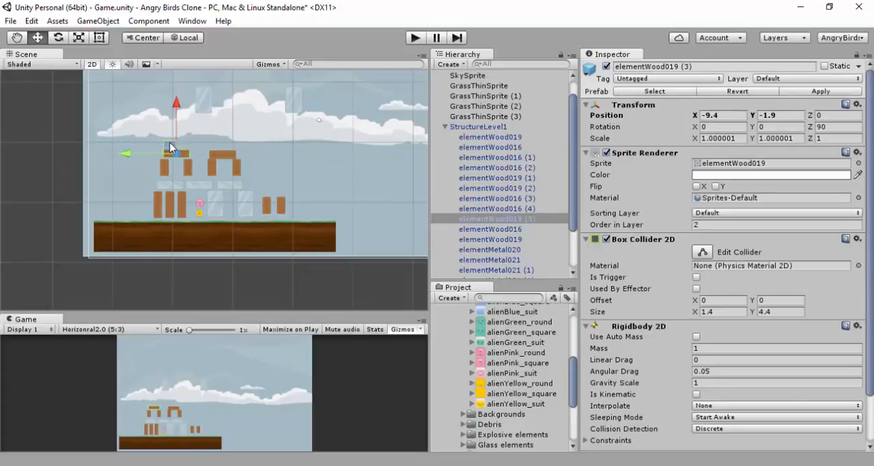
# Delete elementWood019 (2) from the right-hand uprights, accepting the break of the prefab instance
pyautogui.click(221, 157)
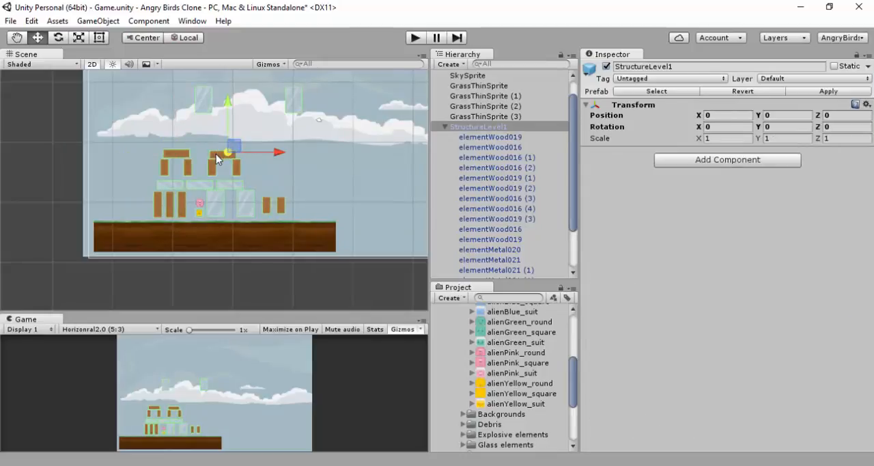
pyautogui.click(213, 152)
pyautogui.press('Delete')
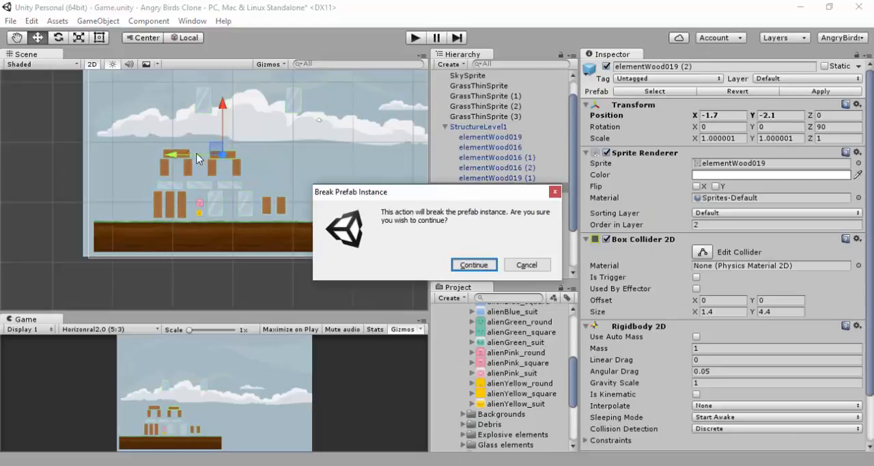
pyautogui.click(474, 264)
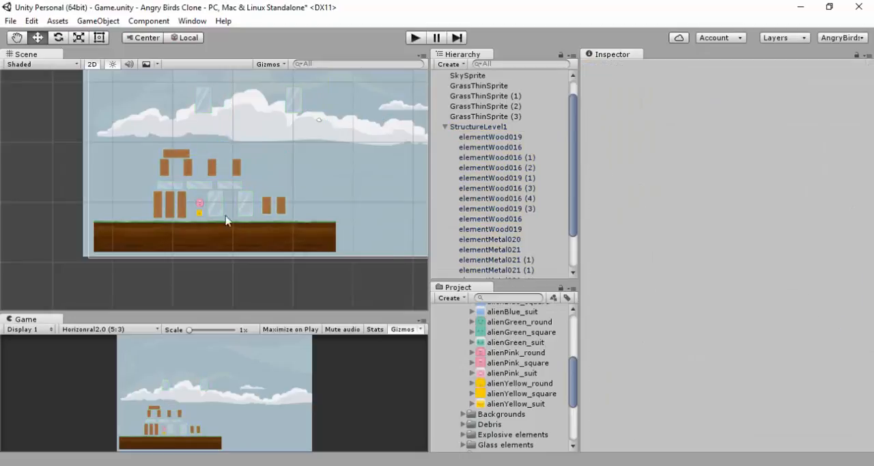
# Duplicate elementWood019 (3) and place the copy across the right-hand uprights at X -1.4, Y -1.9
pyautogui.click(179, 151)
pyautogui.click(175, 154)
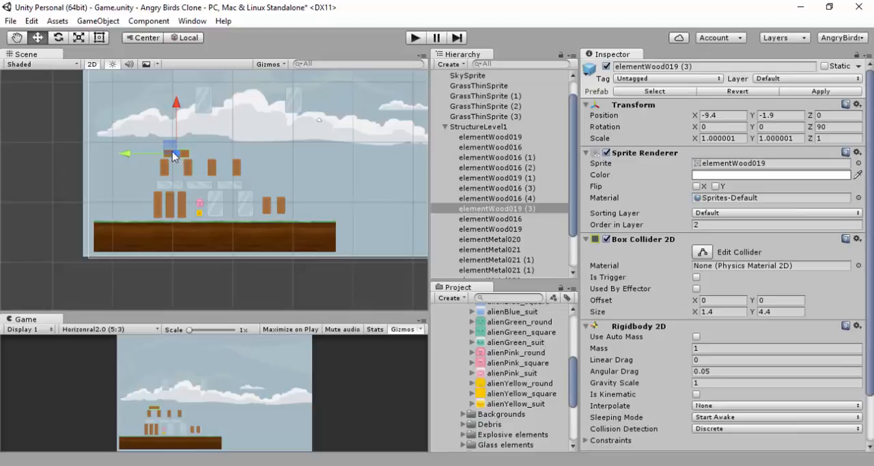
pyautogui.moveTo(128, 152); pyautogui.dragTo(177, 158)
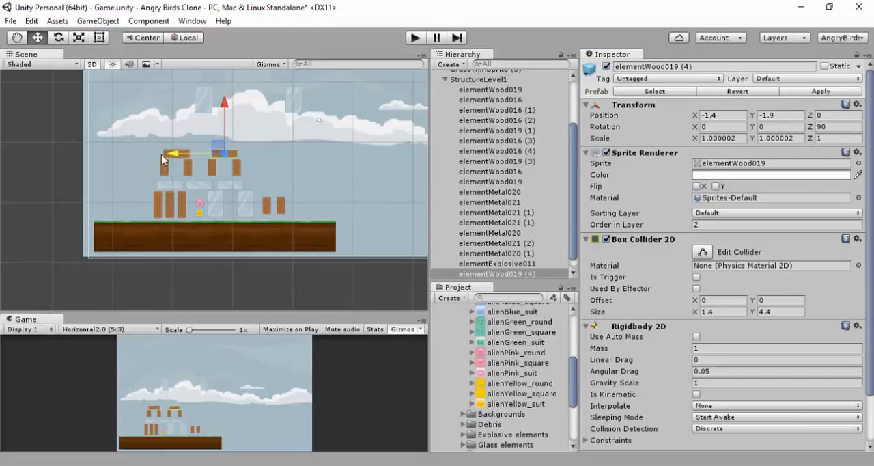
# Set metal block elementMetal021 (2) between the two wooden arches at X -5.5, Y -0.1, and delete the spare floating elementMetal021 (1)
pyautogui.click(48, 168)
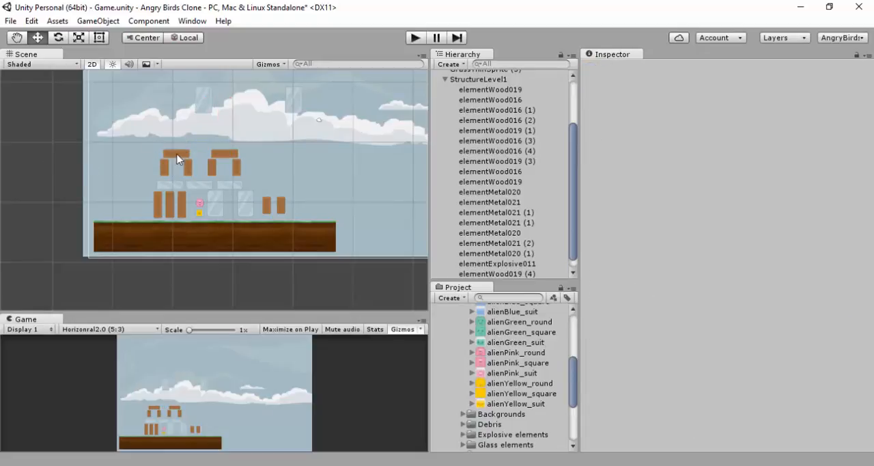
pyautogui.click(208, 102)
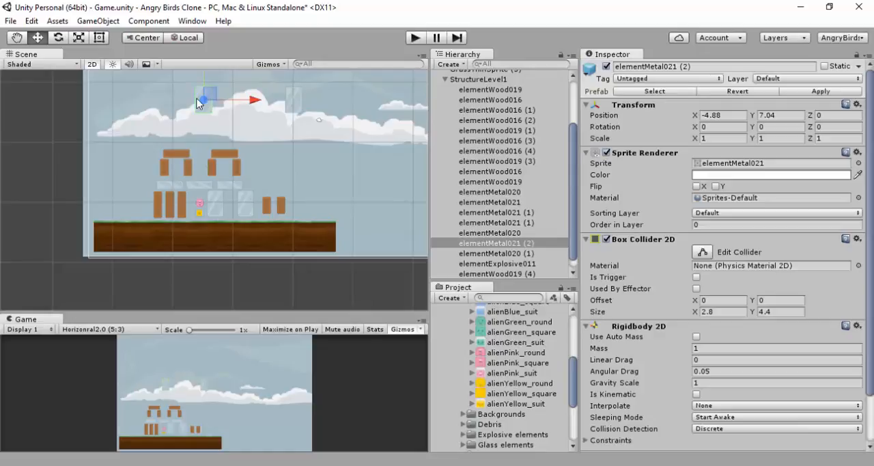
pyautogui.moveTo(208, 96); pyautogui.dragTo(205, 137)
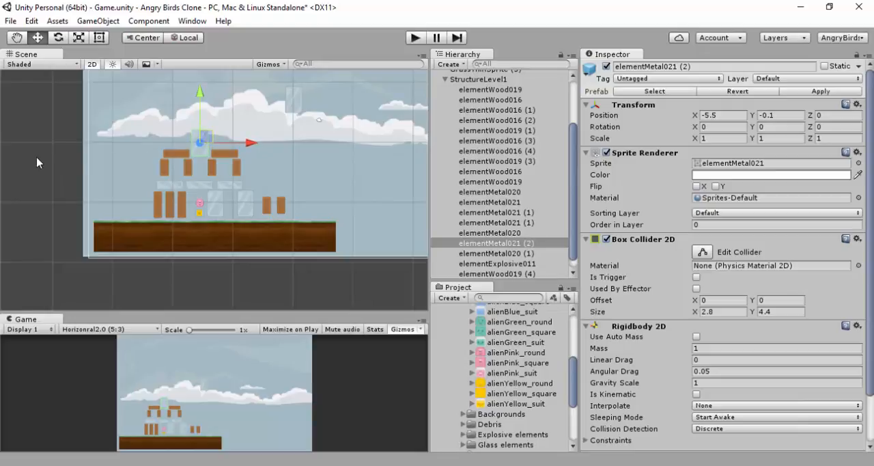
pyautogui.click(38, 161)
pyautogui.click(293, 101)
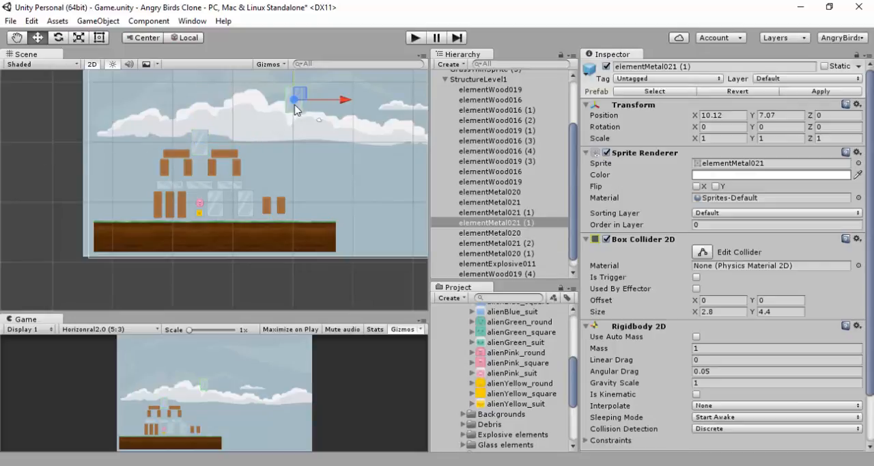
pyautogui.press('Delete')
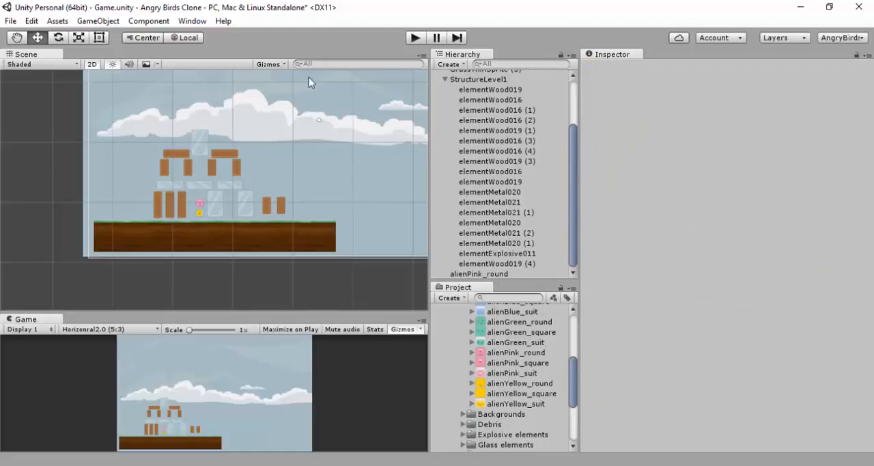
# Play the scene to test how the stacked tower settles under gravity, and stop the run
pyautogui.click(414, 37)
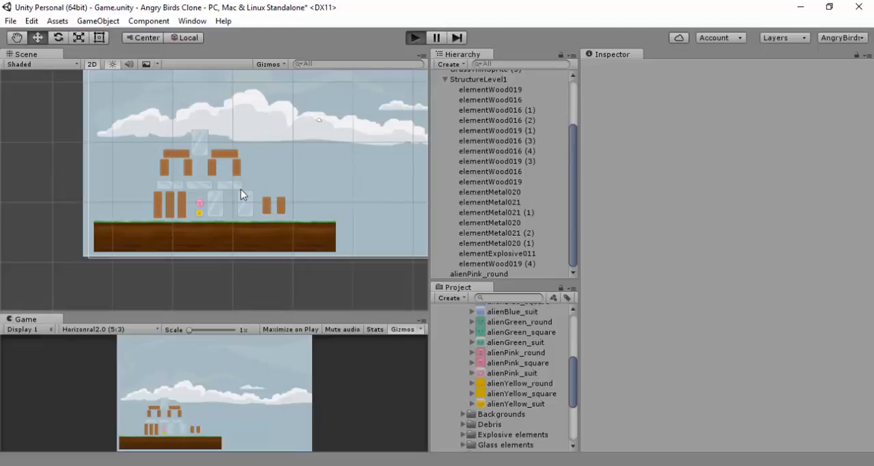
pyautogui.hotkey('ctrl', 'p')
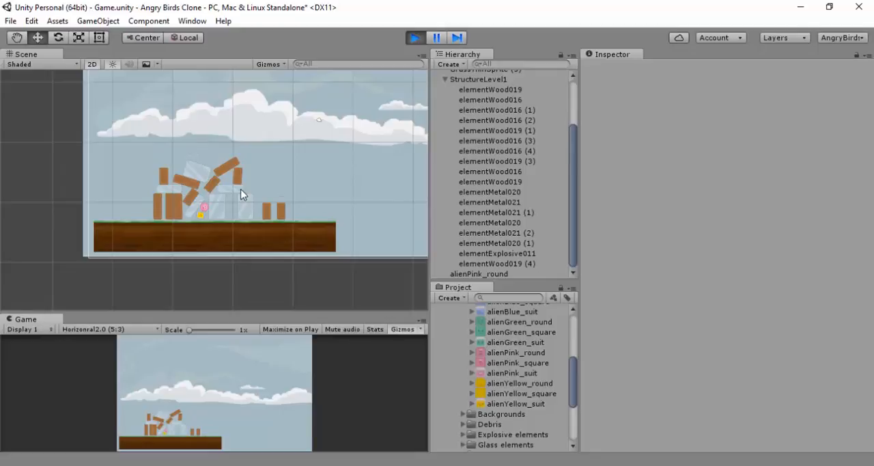
pyautogui.click(414, 36)
# Shift the three tall wooden uprights beside the alien together about 1 unit right, keeping them at Y -10.4
pyautogui.scroll(5, 204, 200)
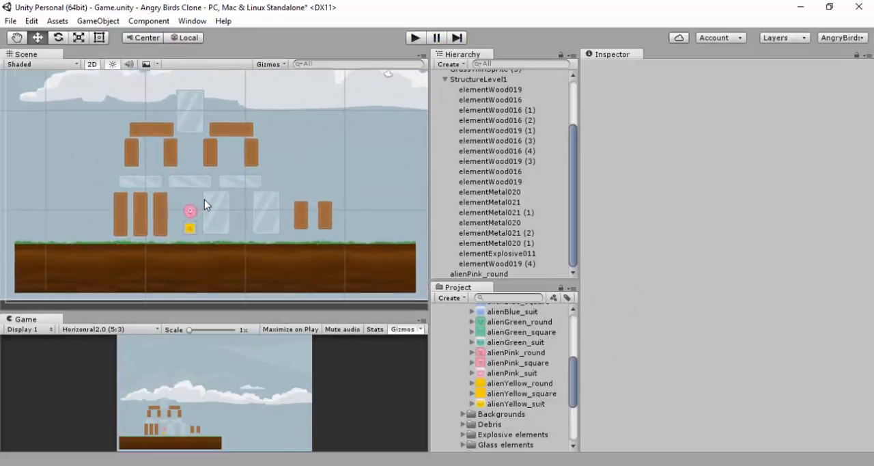
pyautogui.click(198, 181)
pyautogui.click(227, 182)
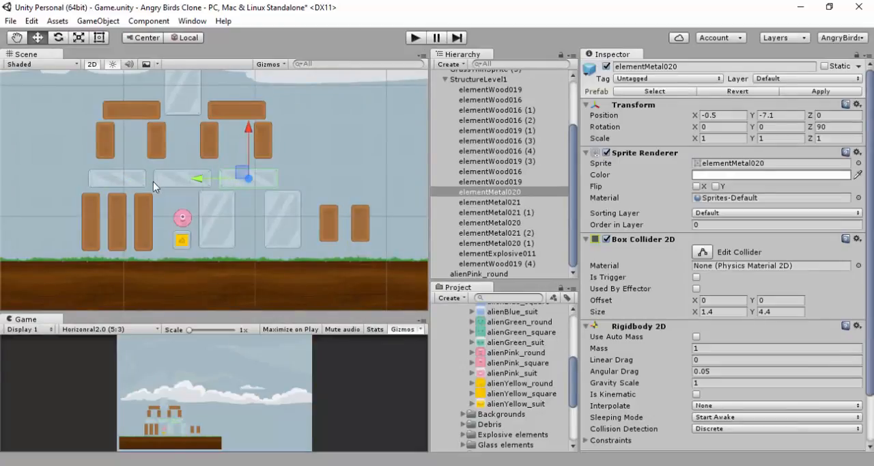
pyautogui.click(158, 201)
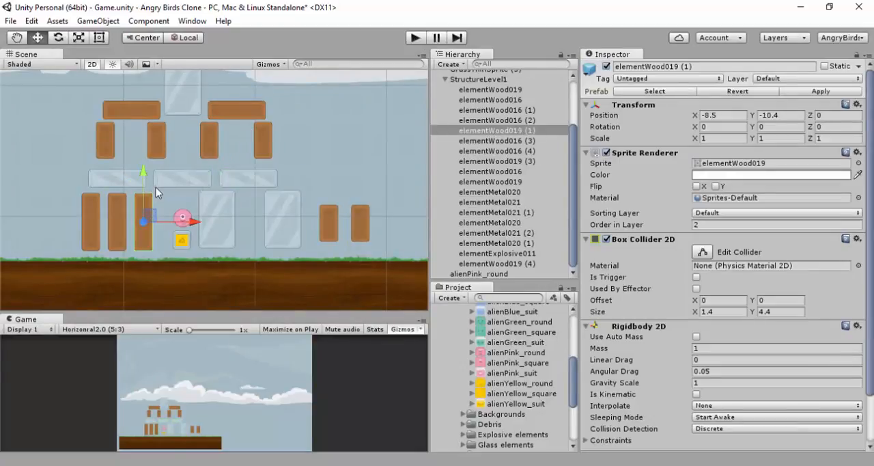
pyautogui.click(156, 187)
pyautogui.click(168, 180)
pyautogui.click(144, 211)
pyautogui.keyDown('shift'); pyautogui.click(116, 220); pyautogui.keyUp('shift')
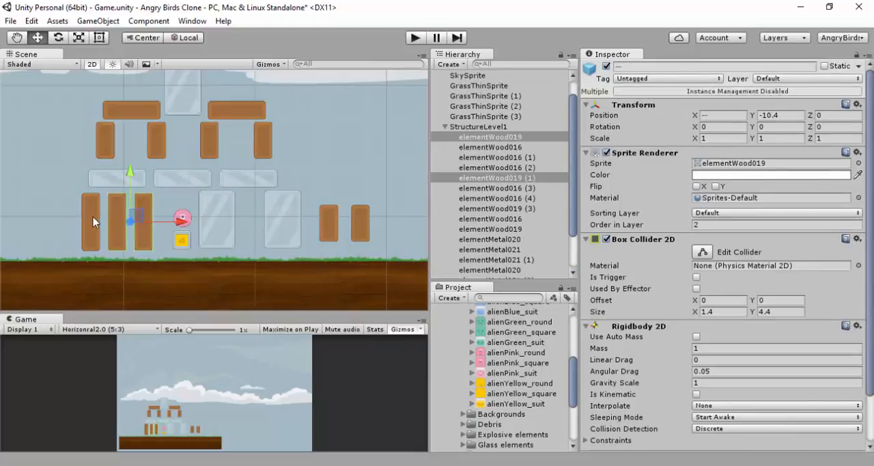
pyautogui.keyDown('shift'); pyautogui.click(92, 221); pyautogui.keyUp('shift')
pyautogui.moveTo(171, 229); pyautogui.dragTo(183, 226)
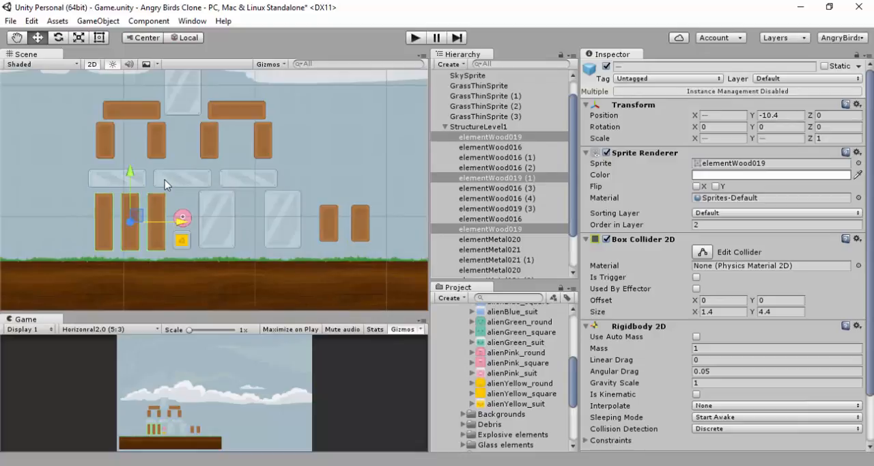
# Play-test the tower again, check the inner upright elementWood016 under the left arch, and stop the run
pyautogui.click(413, 39)
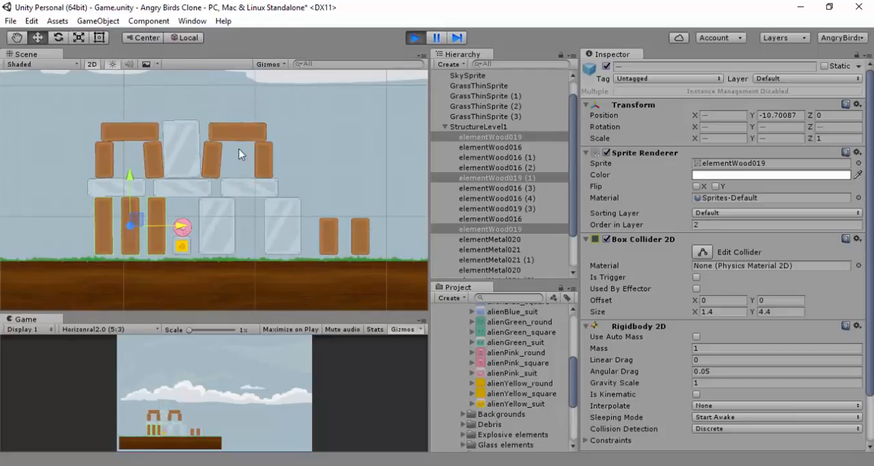
pyautogui.click(153, 159)
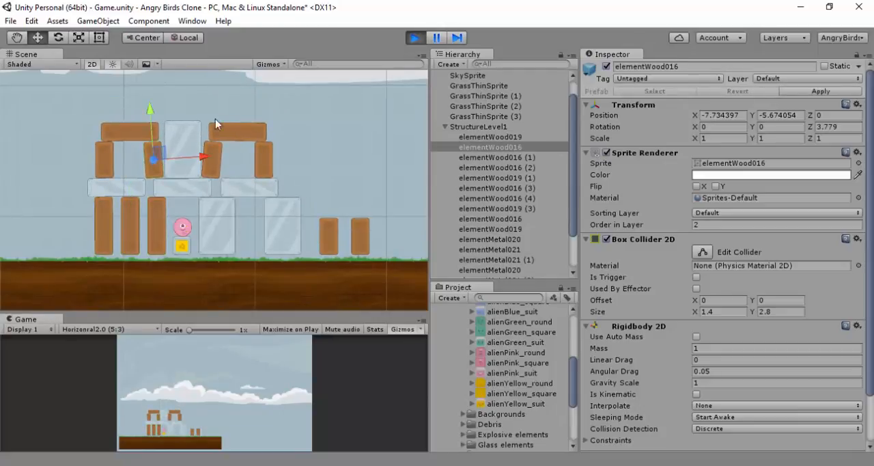
pyautogui.click(415, 38)
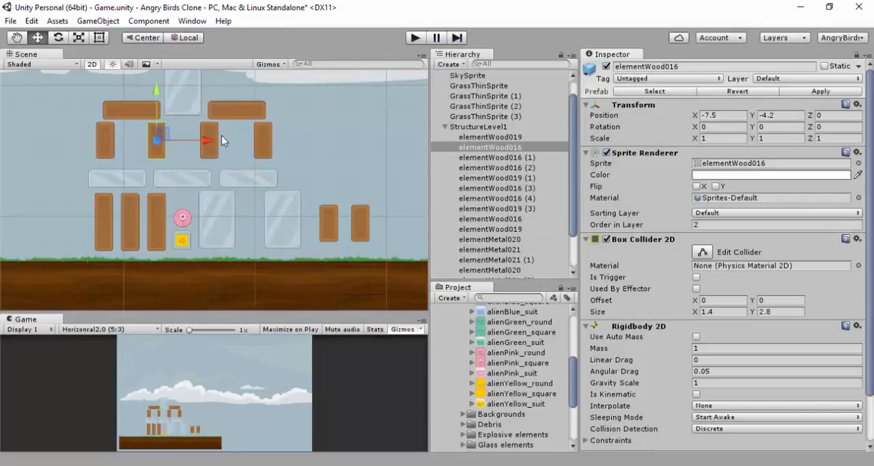
# Bring each arch's two uprights closer together, placing the four blocks at X -10.91, about -7.9, -2.81 and 0.16, all at Y -4.2
pyautogui.moveTo(202, 140); pyautogui.dragTo(274, 140)
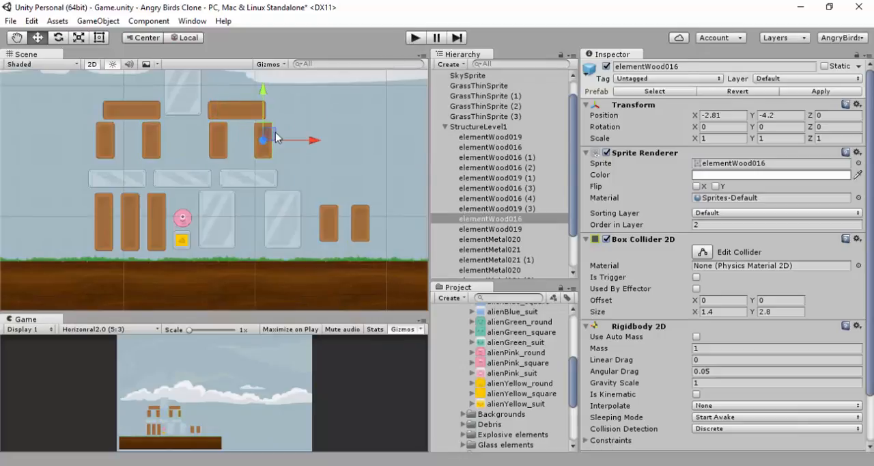
pyautogui.hotkey('ctrl', 'd')
pyautogui.moveTo(275, 139); pyautogui.dragTo(314, 140)
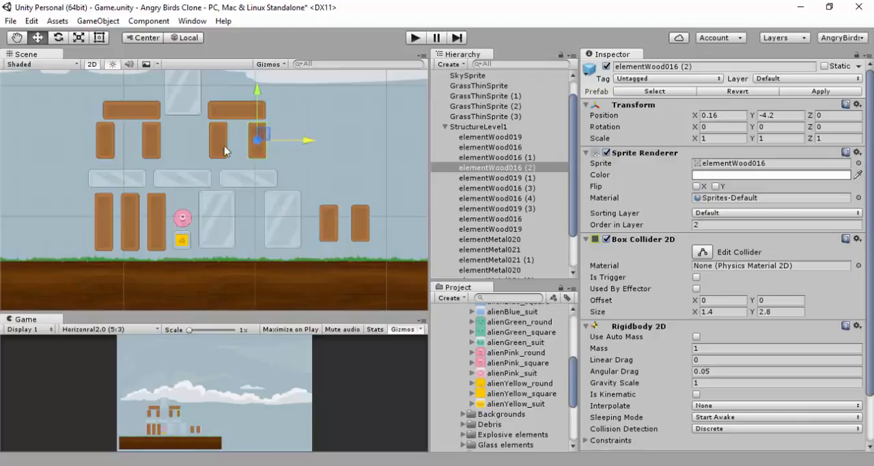
pyautogui.click(105, 140)
pyautogui.moveTo(160, 140); pyautogui.dragTo(165, 141)
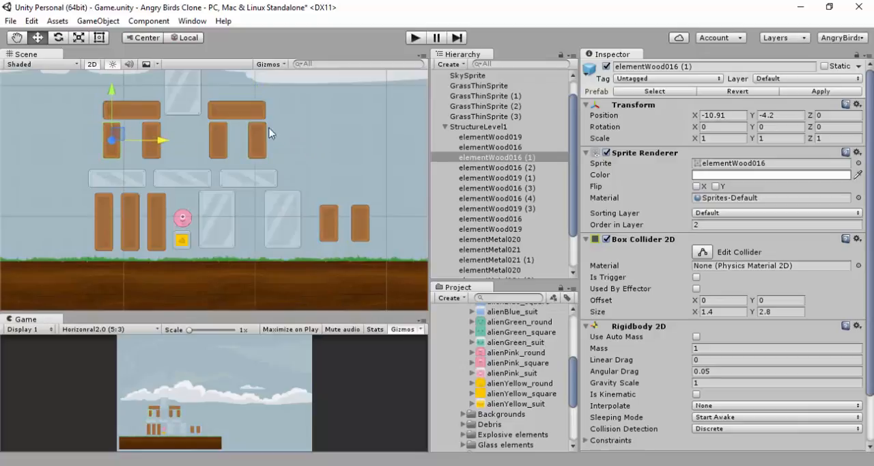
# Play the level and examine the settled outermost tall upright and the plank on top of the left arch
pyautogui.click(415, 39)
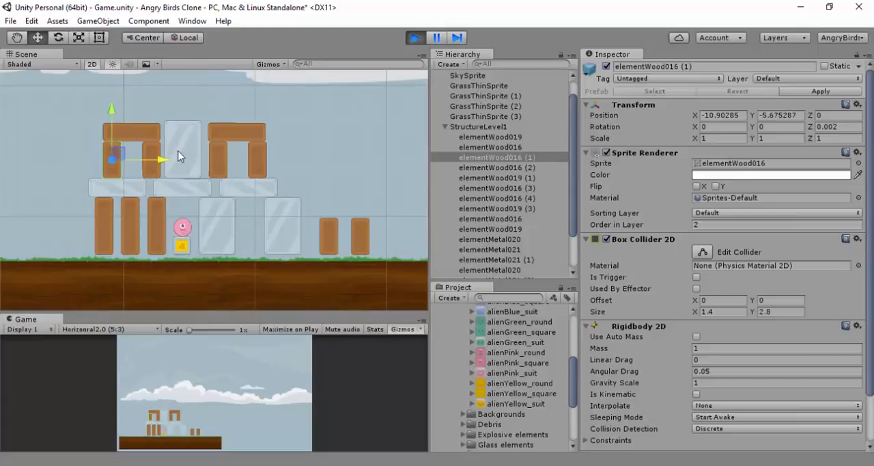
pyautogui.click(108, 221)
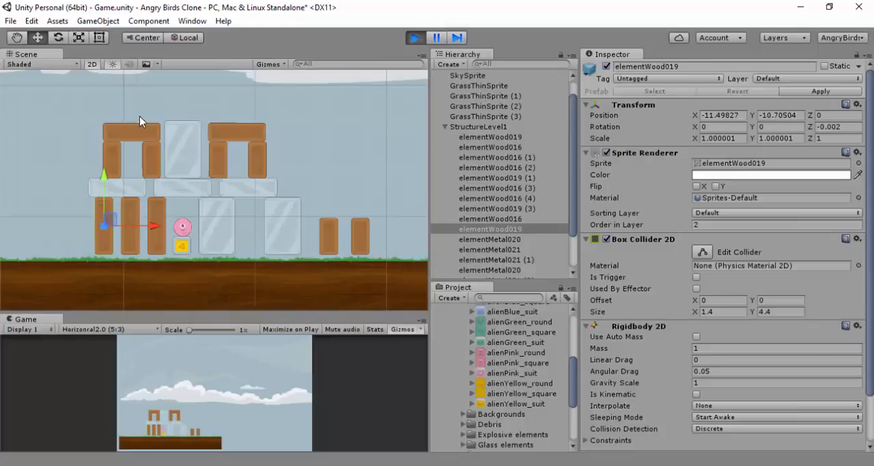
pyautogui.click(127, 131)
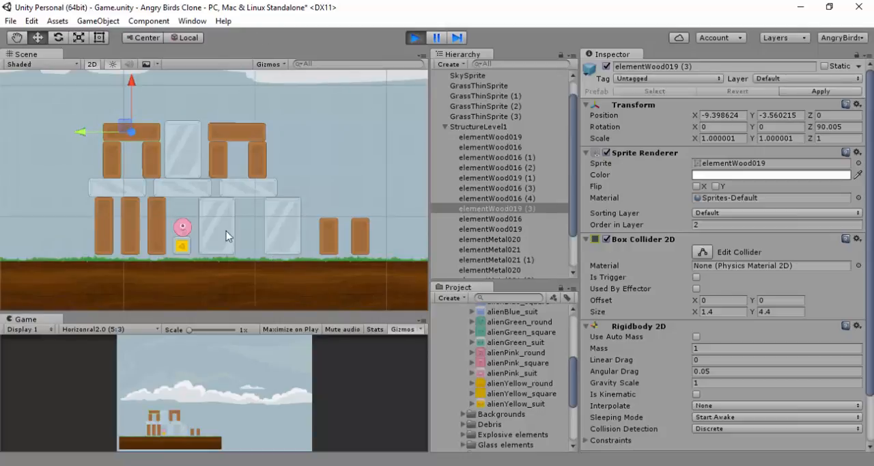
# During play, pull alienPink_round out of the tower and return it above the explosive block at about X -5.2, Y -10.8
pyautogui.click(182, 226)
pyautogui.moveTo(183, 227); pyautogui.dragTo(295, 130)
pyautogui.moveTo(325, 170); pyautogui.dragTo(189, 228)
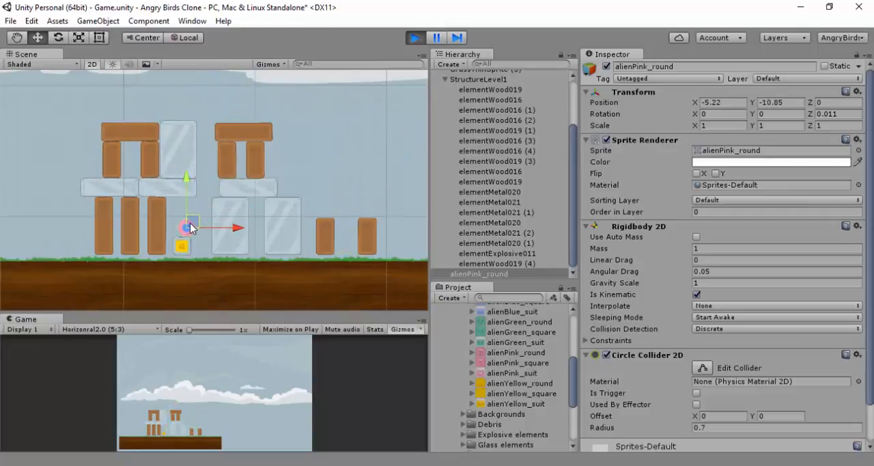
# Examine the two freestanding wooden blocks elementWood016 (3) and elementWood016 (4) right of the tower, and stop the run
pyautogui.click(326, 235)
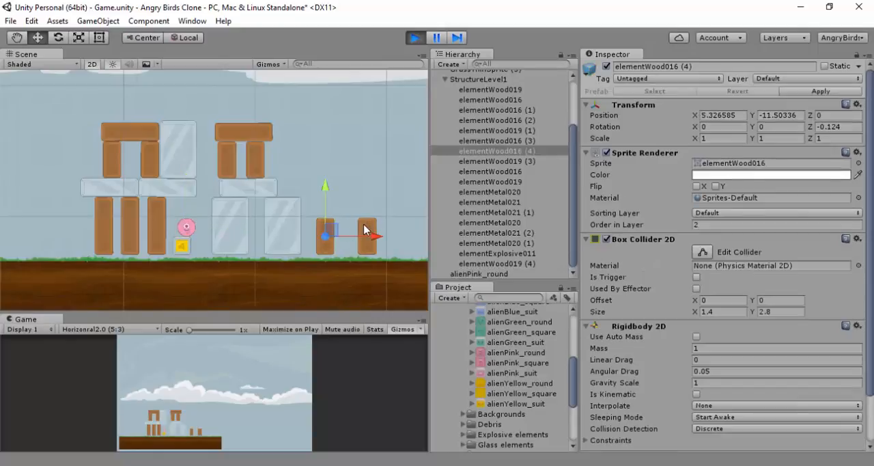
pyautogui.click(365, 229)
pyautogui.click(327, 239)
pyautogui.click(368, 235)
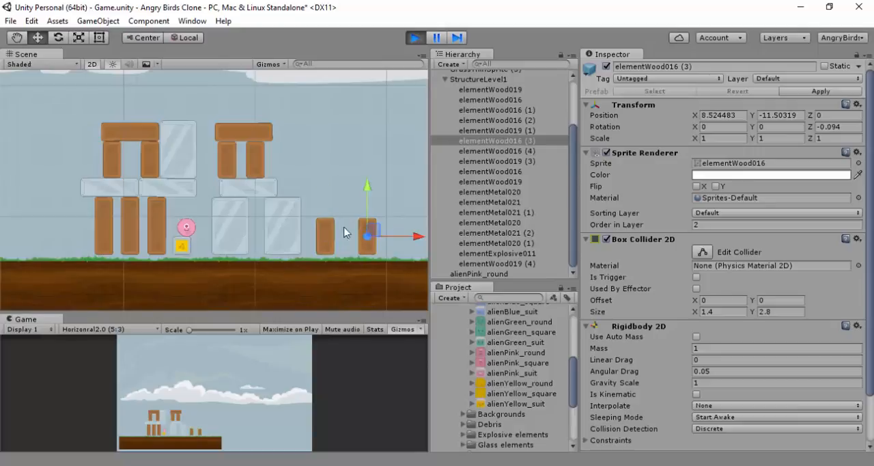
pyautogui.click(327, 233)
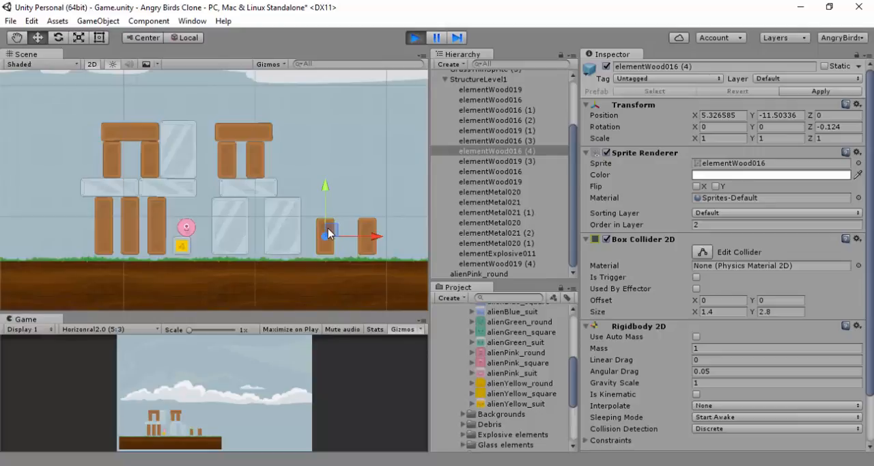
pyautogui.click(363, 228)
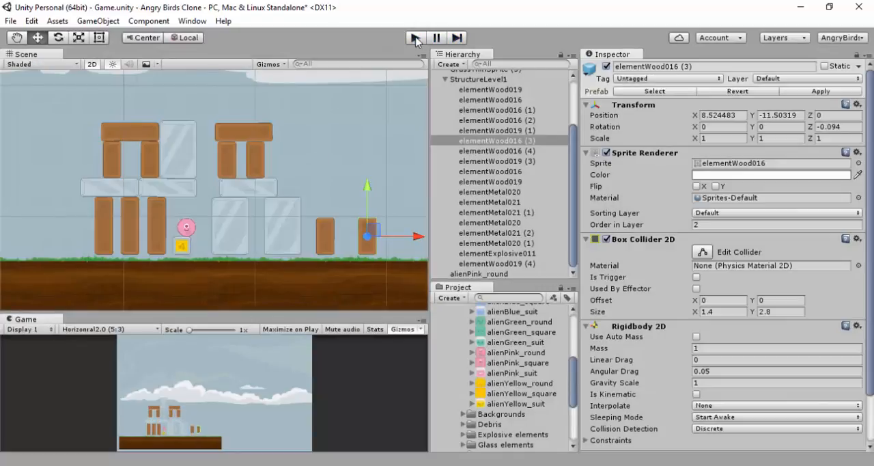
pyautogui.click(416, 37)
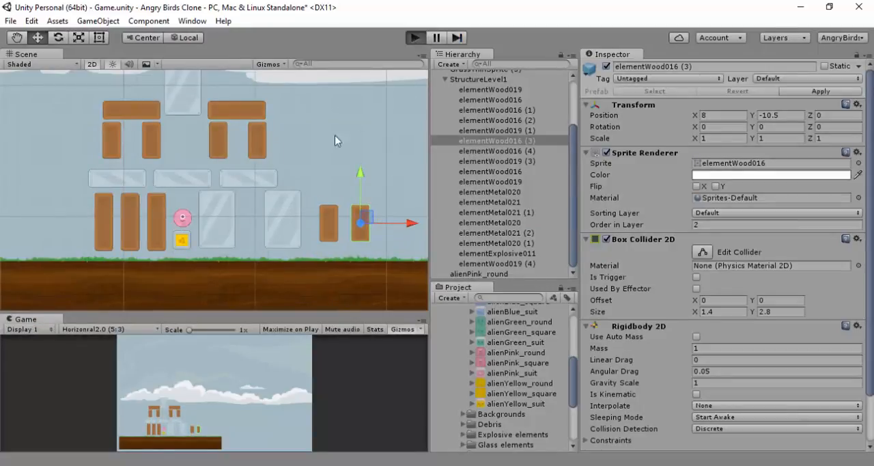
# Play the level again and examine the settled upper-tier pieces: both arch planks, the metal block between them and all four uprights
pyautogui.hotkey('ctrl', 'p')
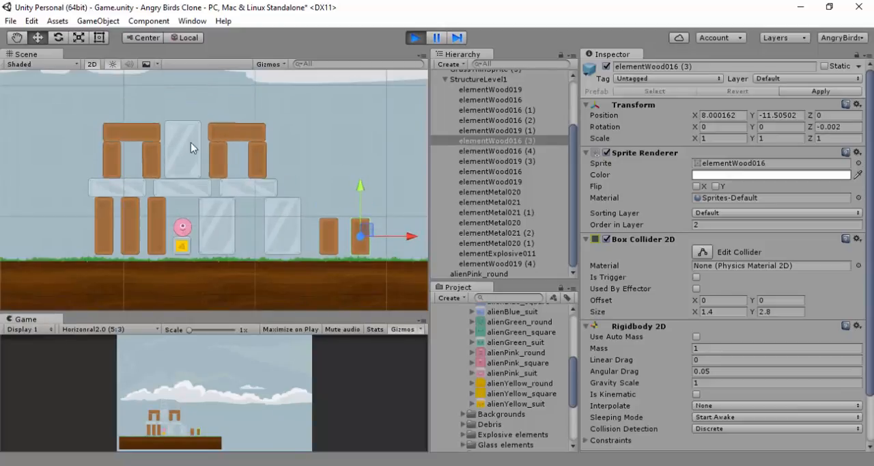
pyautogui.click(136, 130)
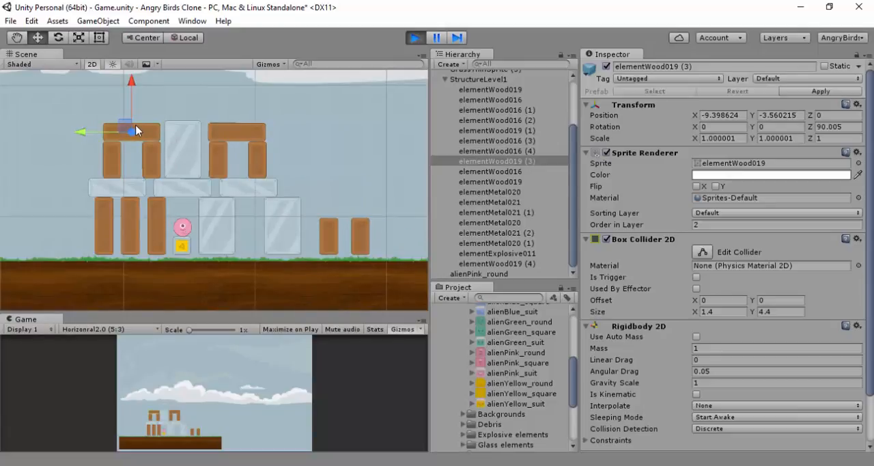
pyautogui.click(181, 133)
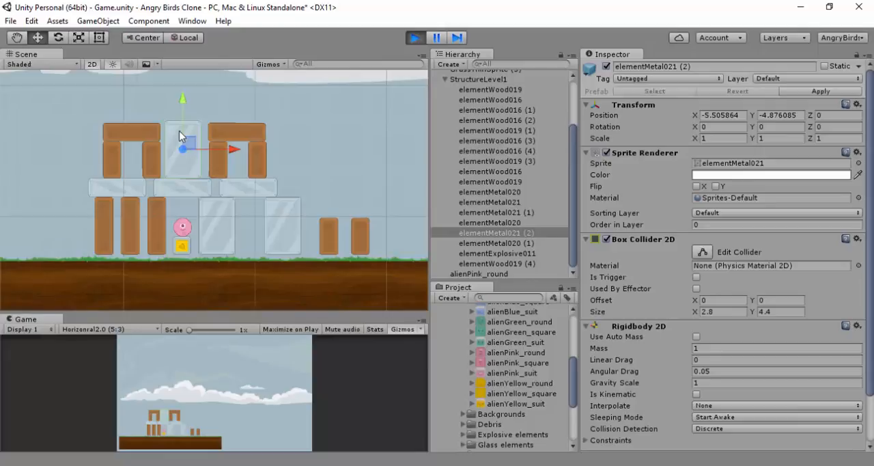
pyautogui.click(235, 133)
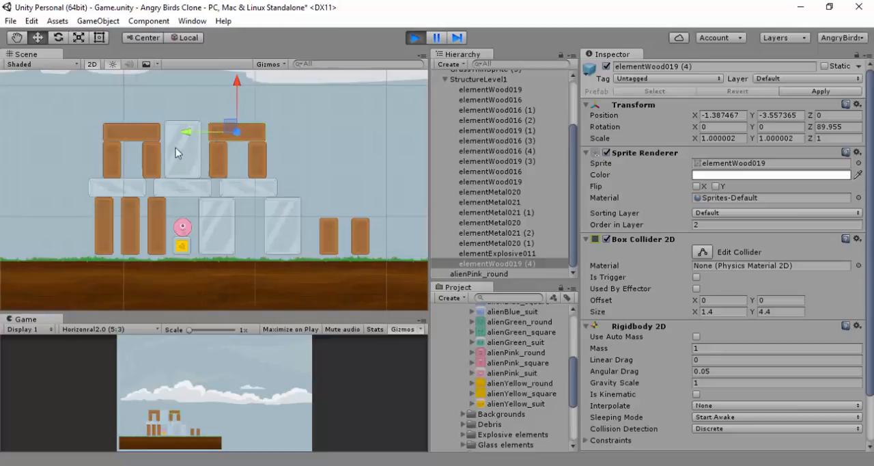
pyautogui.click(112, 153)
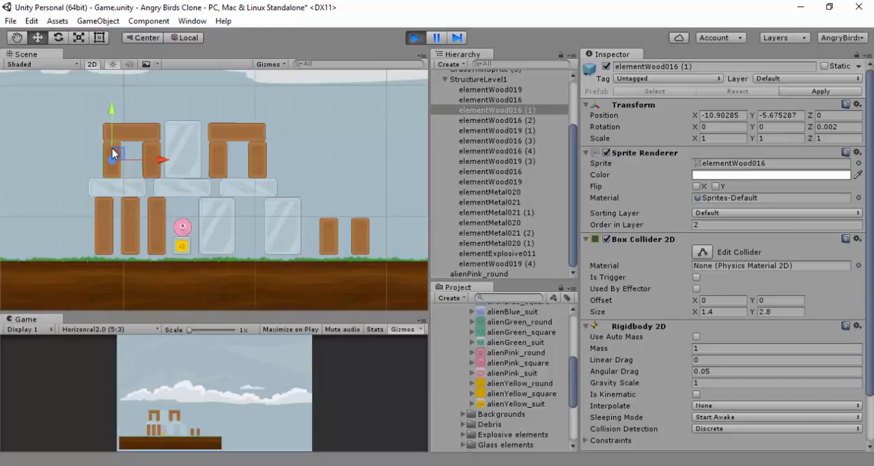
pyautogui.click(152, 152)
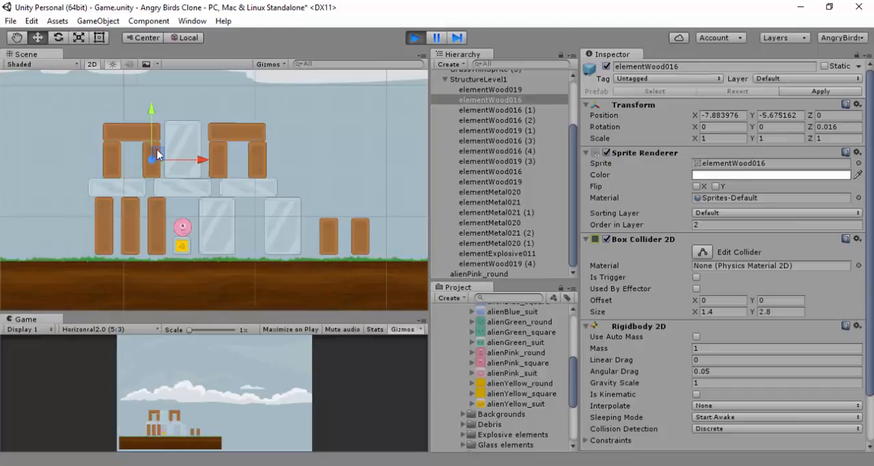
pyautogui.click(214, 151)
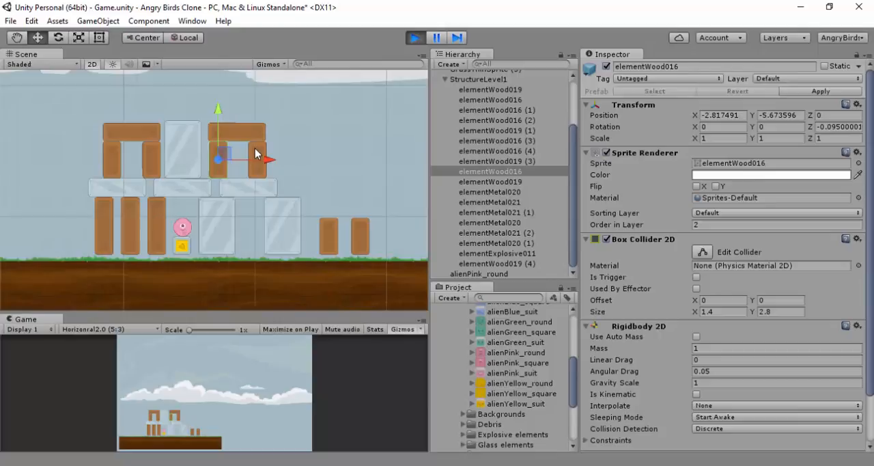
pyautogui.click(257, 153)
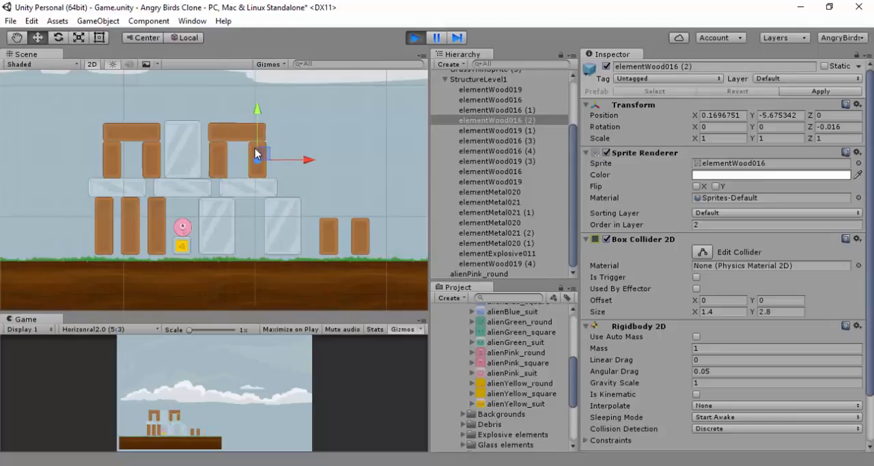
# Examine the settled left metal beam, outermost tall upright, pink alien, explosive block, inner metal block and both freestanding wooden blocks
pyautogui.click(129, 185)
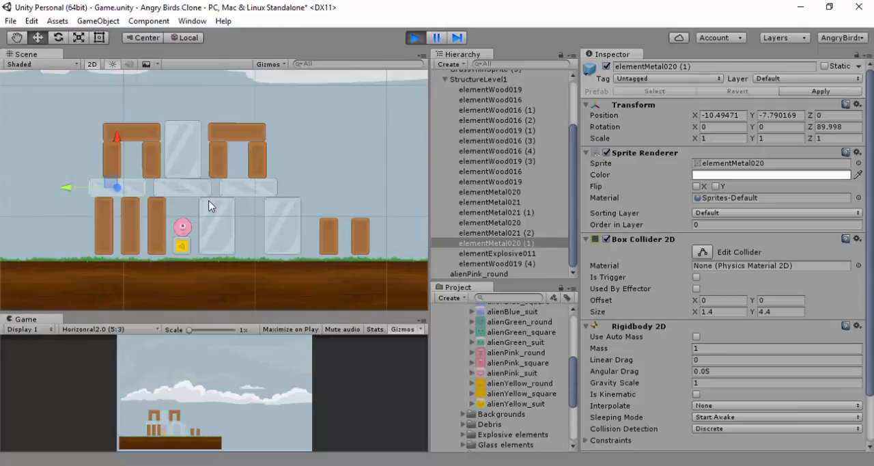
pyautogui.click(104, 219)
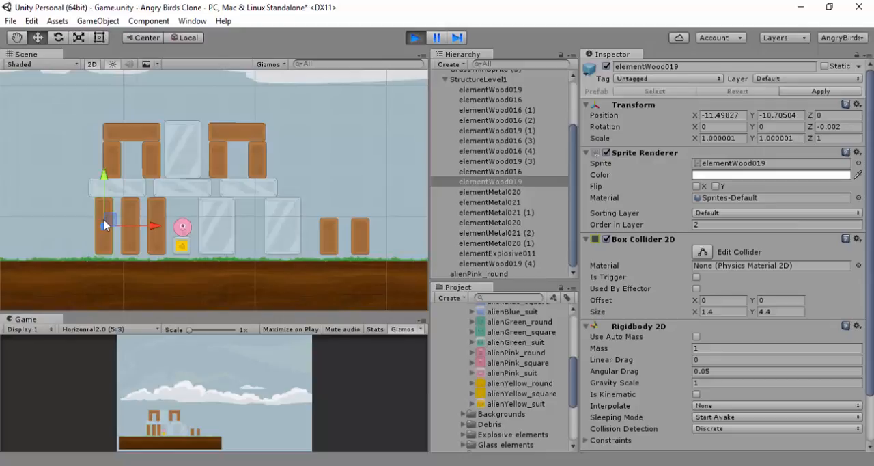
pyautogui.click(182, 227)
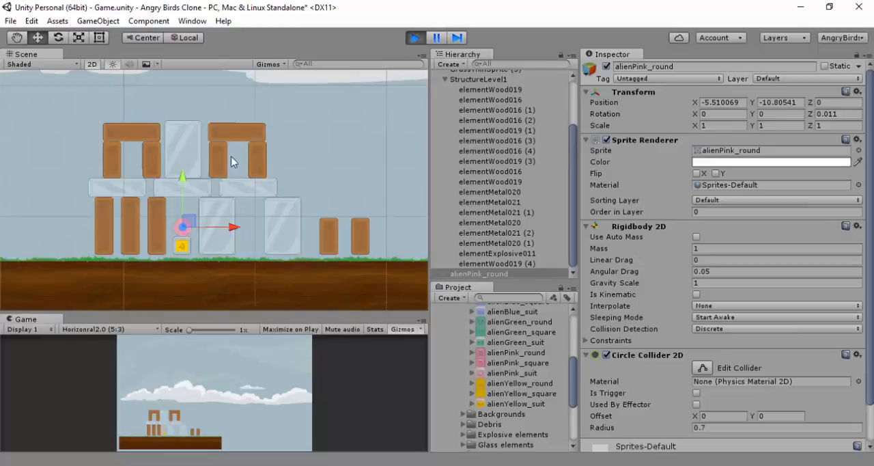
pyautogui.click(184, 247)
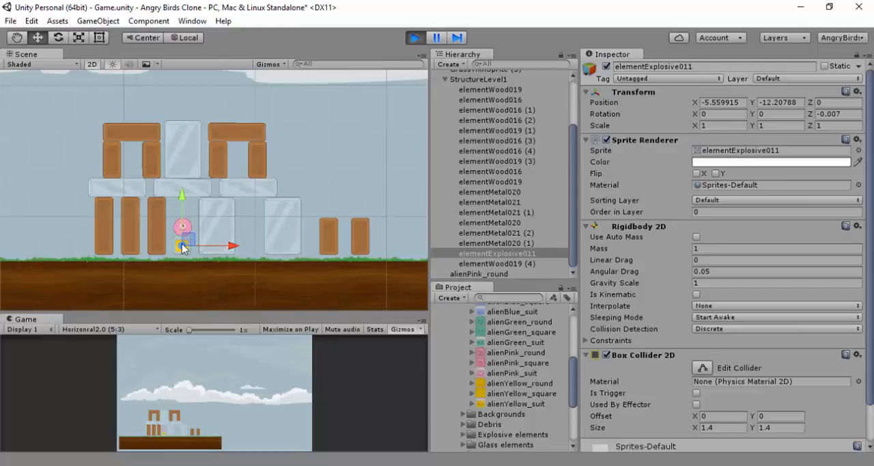
pyautogui.click(220, 223)
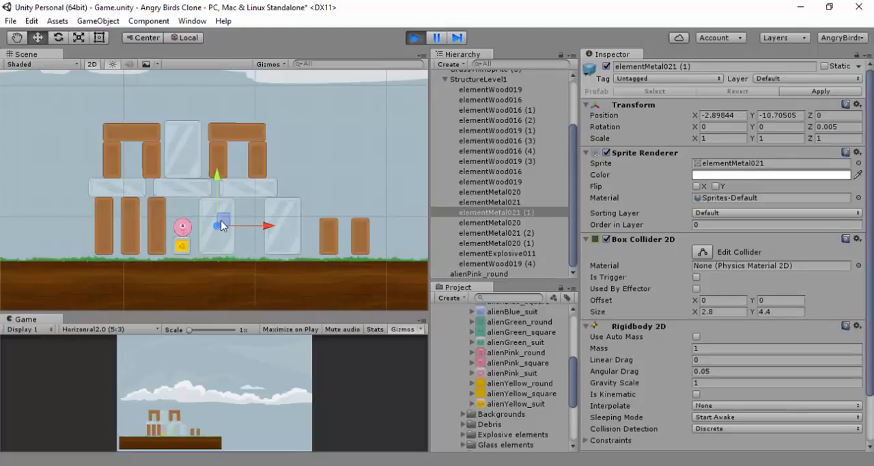
pyautogui.click(329, 236)
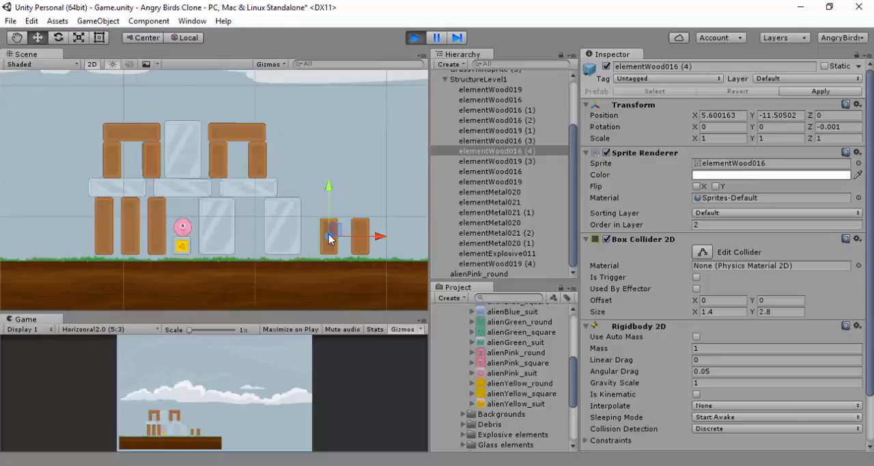
pyautogui.click(362, 224)
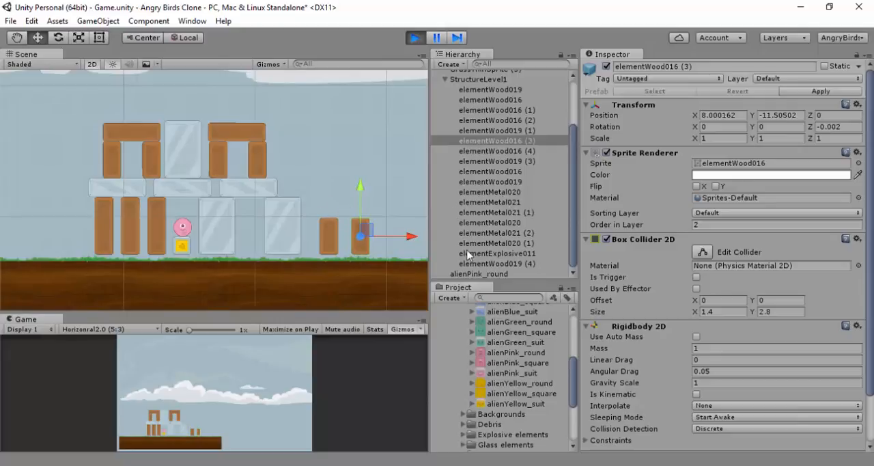
# Make alienPink_round a child of StructureLevel1 and collapse that group
pyautogui.click(476, 274)
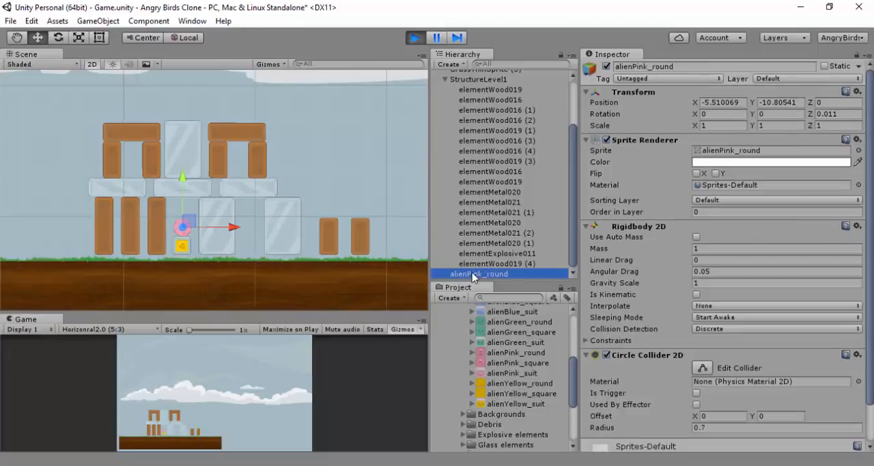
pyautogui.moveTo(472, 275); pyautogui.dragTo(494, 81)
pyautogui.click(445, 79)
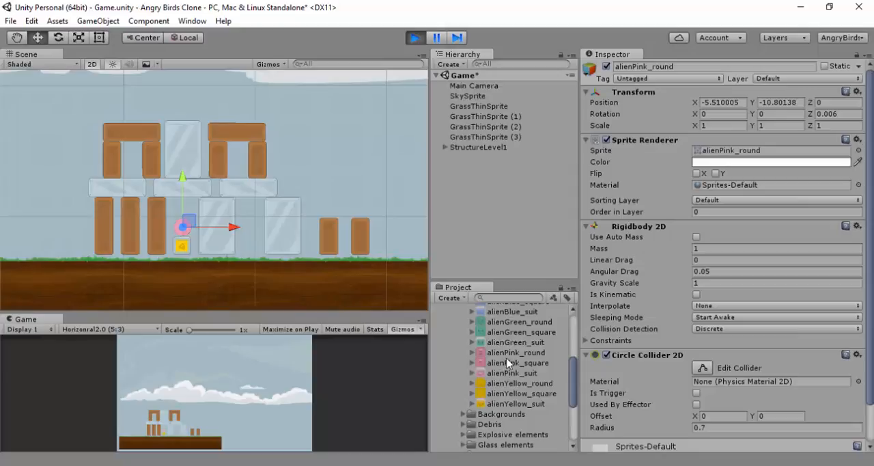
# Add an alienPink_round sprite inside the right arch at about X -1.37, Y -6.12, and a duplicate inside the left arch at about X -9.37
pyautogui.moveTo(506, 355); pyautogui.dragTo(479, 211)
pyautogui.moveTo(261, 78); pyautogui.dragTo(243, 157)
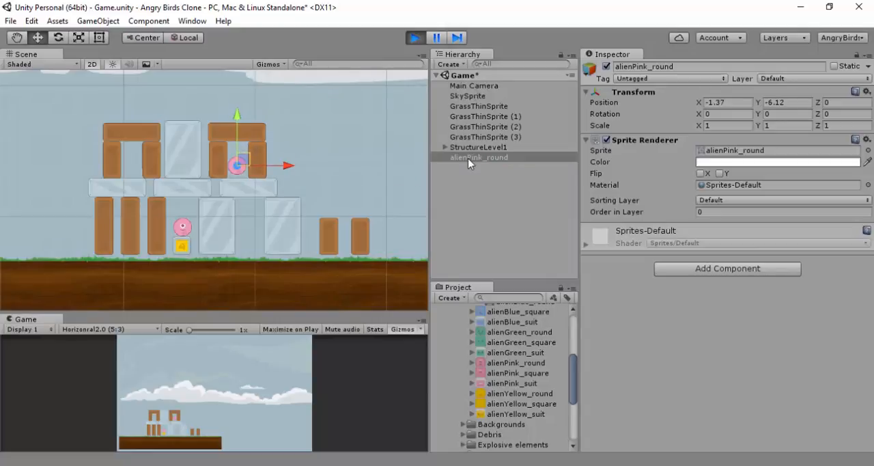
pyautogui.hotkey('ctrl', 'd')
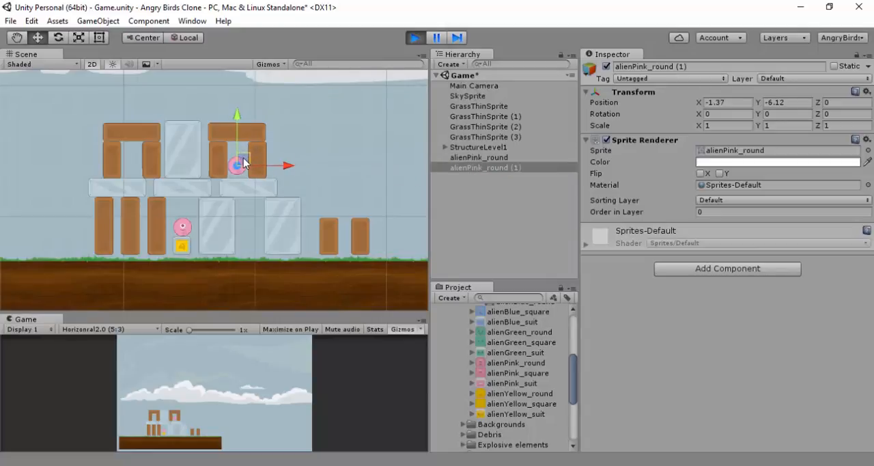
pyautogui.moveTo(243, 158); pyautogui.dragTo(138, 165)
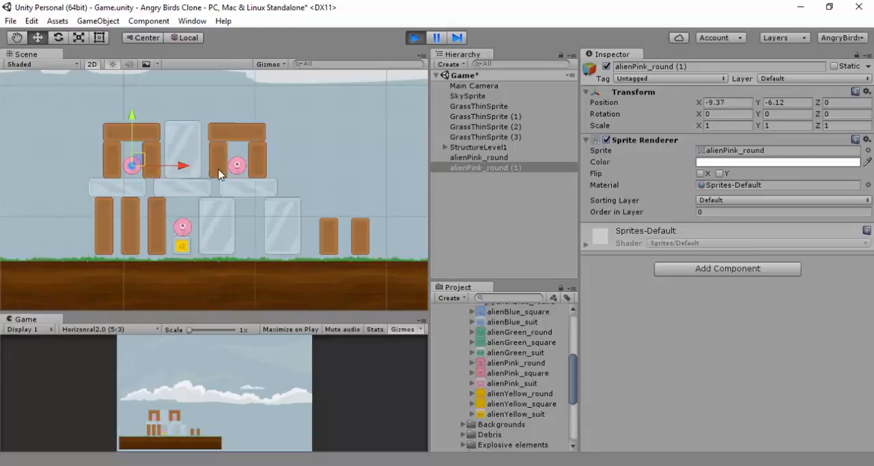
# Duplicate the alien twice into the gap between the lower metal blocks, at about X -0.36, with Y -11.95 and Y -9.46
pyautogui.hotkey('ctrl', 'd')
pyautogui.moveTo(134, 164); pyautogui.dragTo(254, 239)
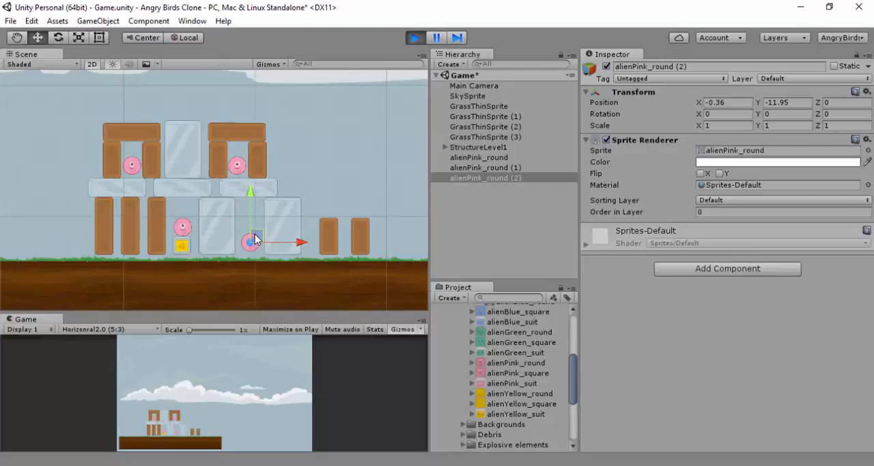
pyautogui.hotkey('ctrl', 'd')
pyautogui.moveTo(256, 239); pyautogui.dragTo(256, 212)
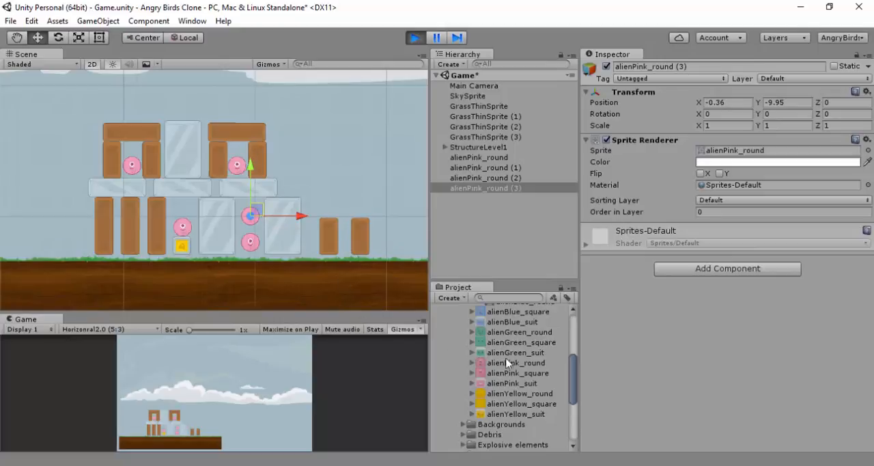
pyautogui.moveTo(251, 164); pyautogui.dragTo(250, 159)
# Collapse the Aliens asset folder and expand the Glass elements folder
pyautogui.scroll(10, 530, 354)
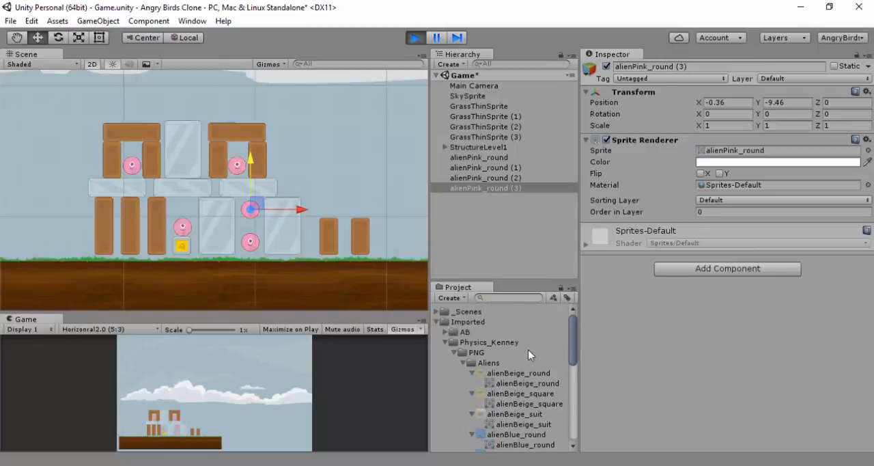
pyautogui.click(464, 362)
pyautogui.scroll(-3, 469, 364)
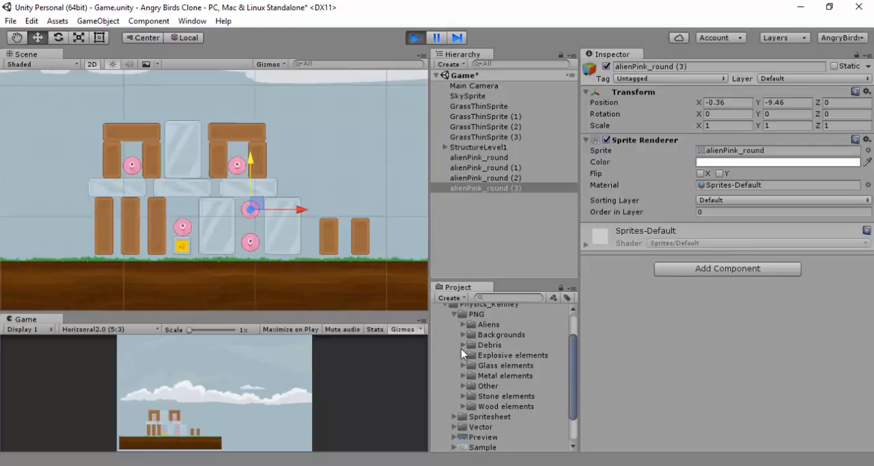
pyautogui.click(462, 335)
pyautogui.click(462, 336)
pyautogui.click(463, 366)
# Preview the glass sprites elementGlass017, elementGlass032, elementGlass039, elementGlass042 and elementGlass053 to find a suitable piece
pyautogui.scroll(-2, 484, 379)
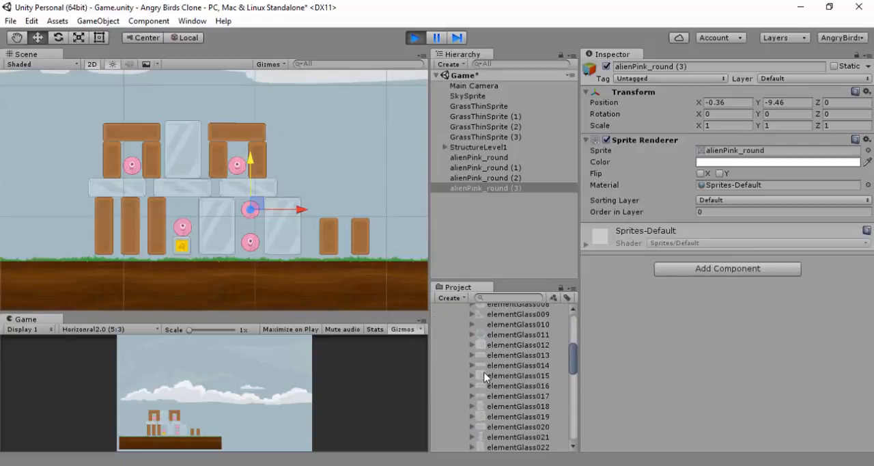
pyautogui.scroll(-2, 491, 359)
pyautogui.scroll(-3, 493, 366)
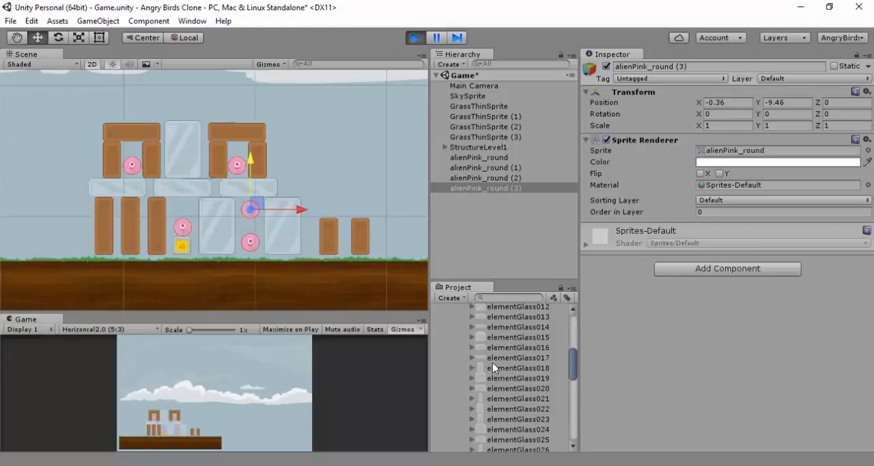
pyautogui.click(496, 357)
pyautogui.scroll(-5, 500, 369)
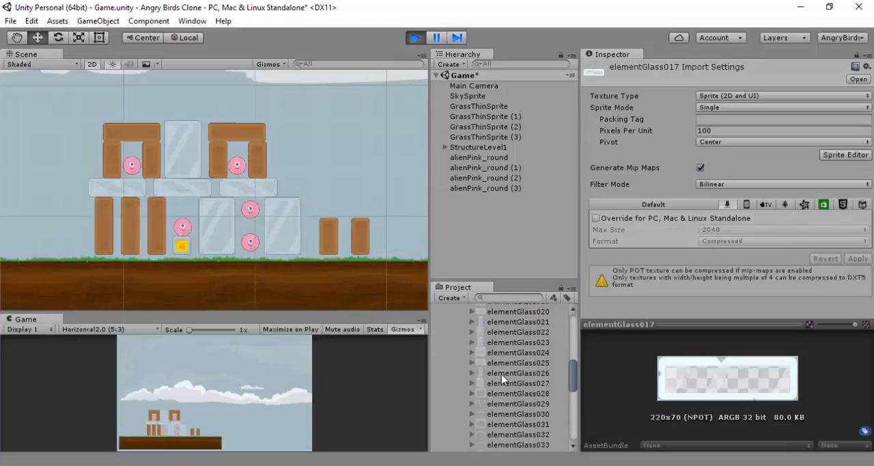
pyautogui.click(497, 357)
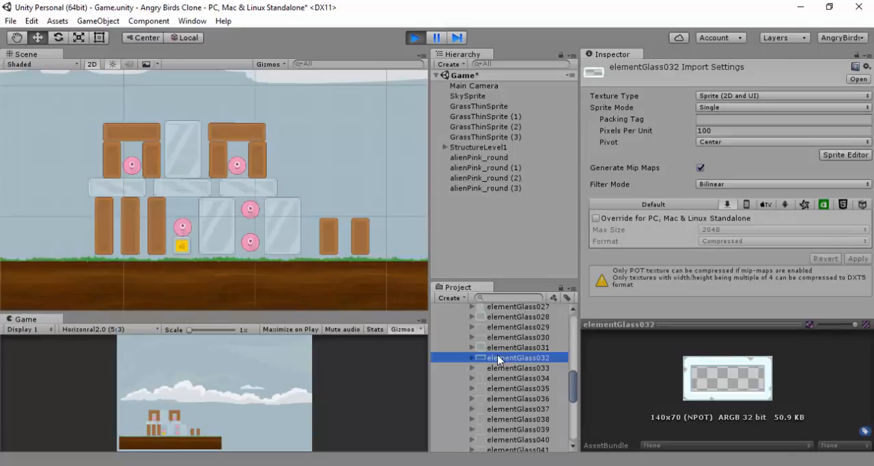
pyautogui.scroll(-2, 497, 359)
pyautogui.click(498, 354)
pyautogui.rightClick(499, 354)
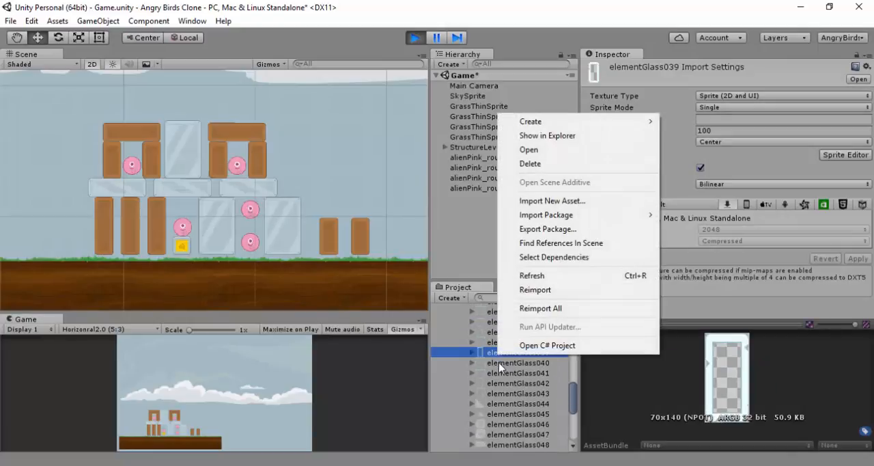
pyautogui.click(492, 387)
pyautogui.click(492, 383)
pyautogui.scroll(-5, 512, 394)
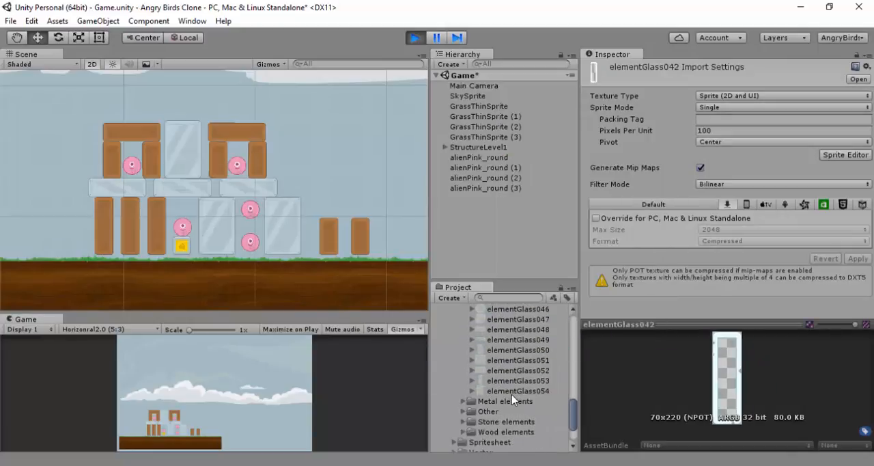
pyautogui.click(499, 342)
pyautogui.scroll(10, 498, 345)
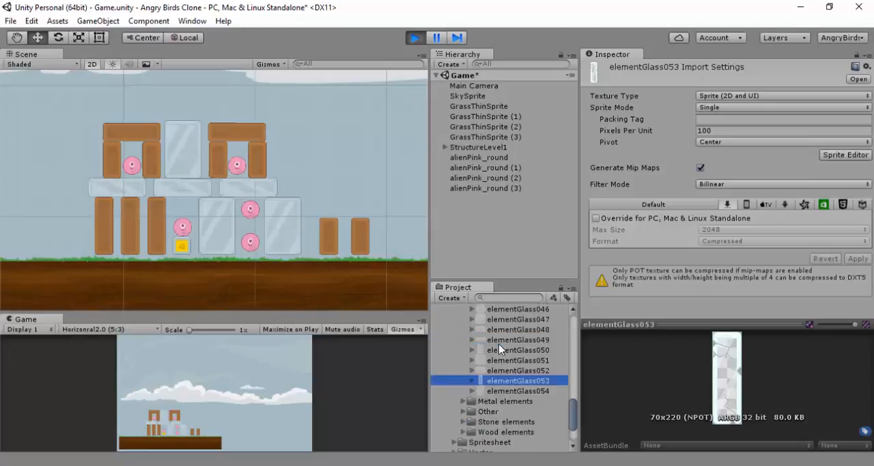
pyautogui.scroll(5, 499, 349)
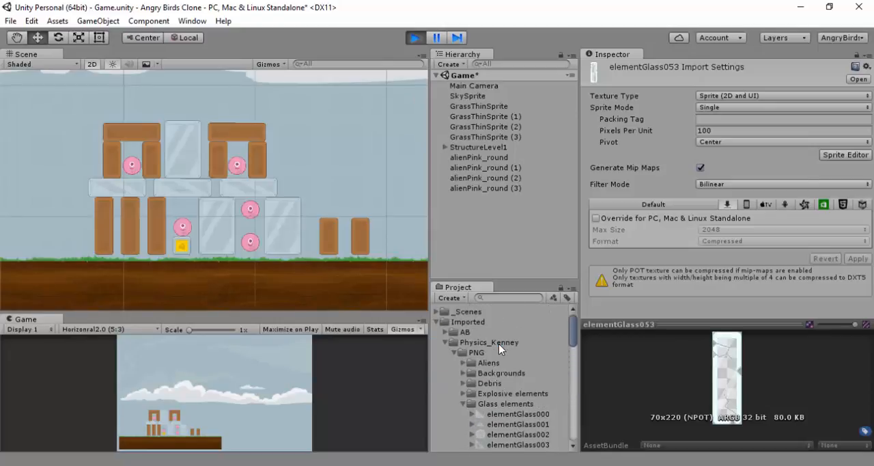
# Place the triangular elementGlass001 sprite between the two aliens in the metal-block gap, at about X -0.29, Y -10.62
pyautogui.click(496, 377)
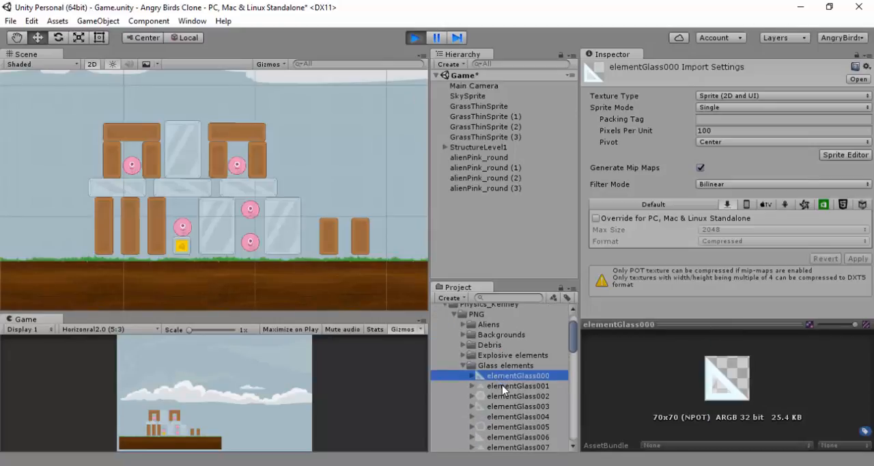
pyautogui.click(502, 385)
pyautogui.moveTo(502, 385); pyautogui.dragTo(258, 210)
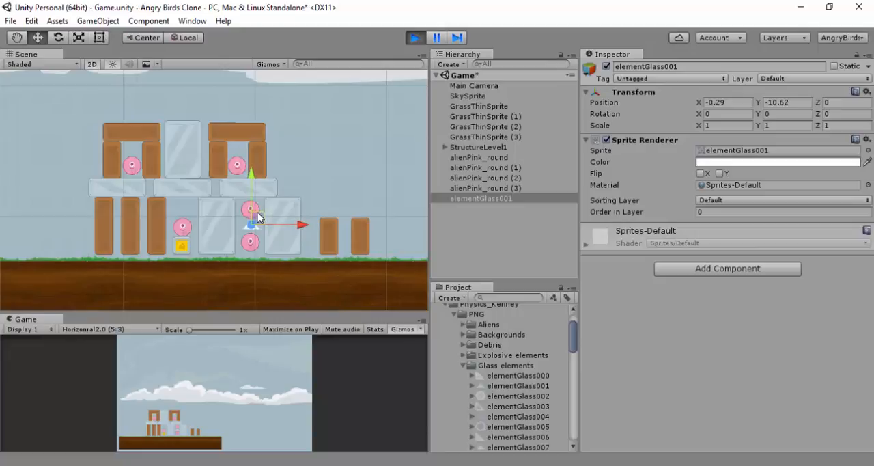
# Locate the source asset of the placed glass triangle and compare the shape and size previews of elementGlass000 and elementGlass001
pyautogui.click(744, 152)
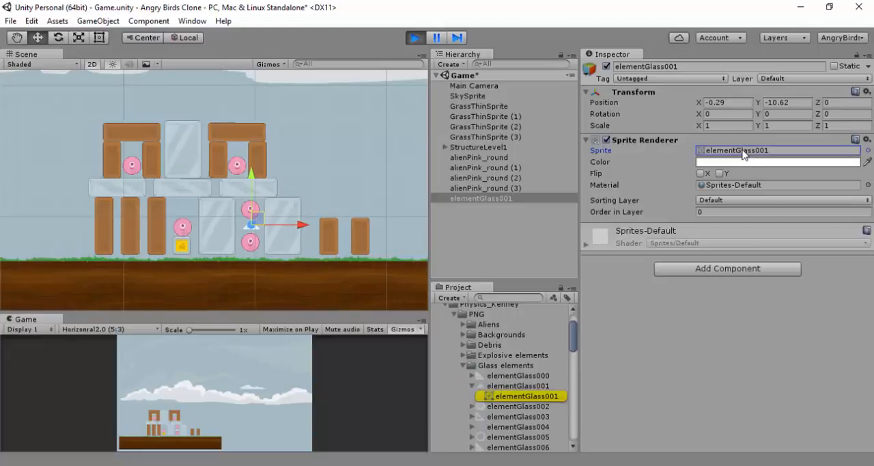
pyautogui.click(513, 376)
pyautogui.click(514, 386)
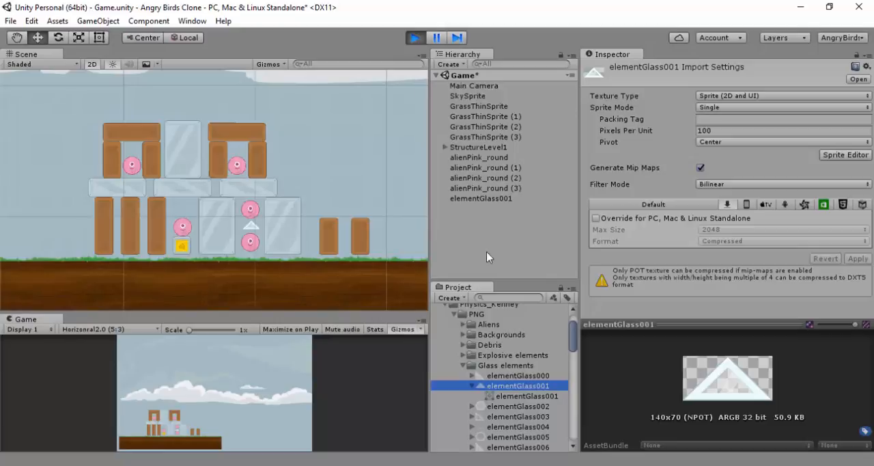
pyautogui.moveTo(253, 227); pyautogui.dragTo(254, 227)
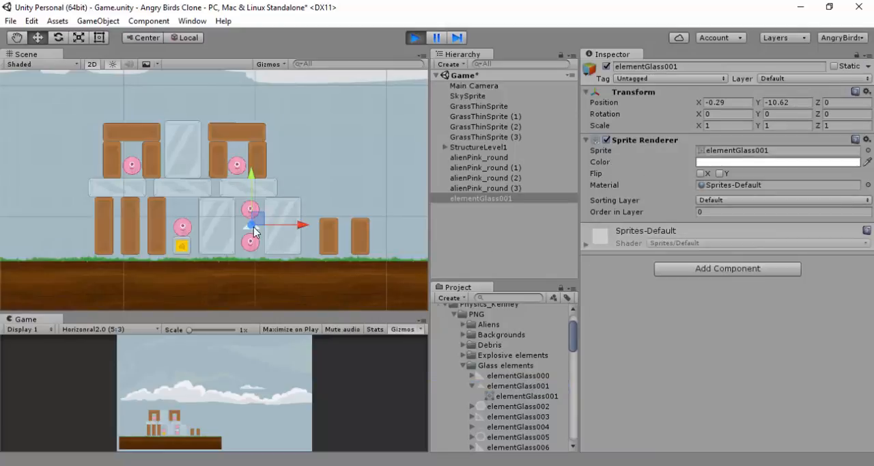
pyautogui.click(495, 377)
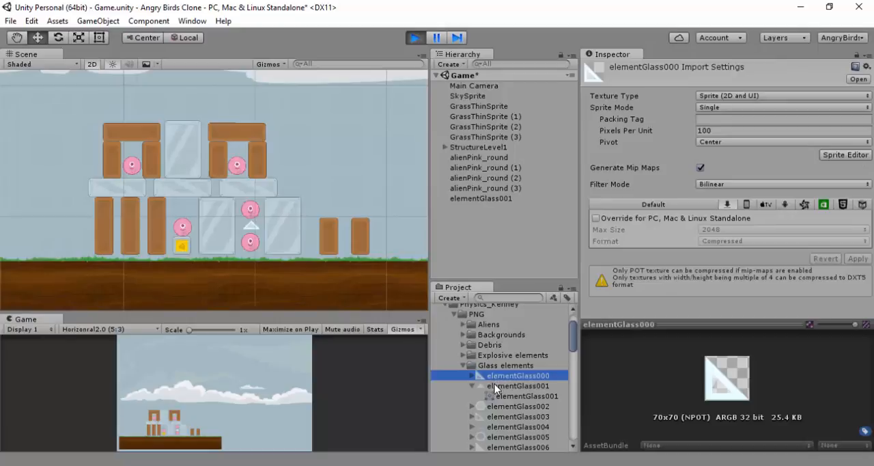
pyautogui.click(495, 384)
pyautogui.click(500, 378)
pyautogui.click(497, 387)
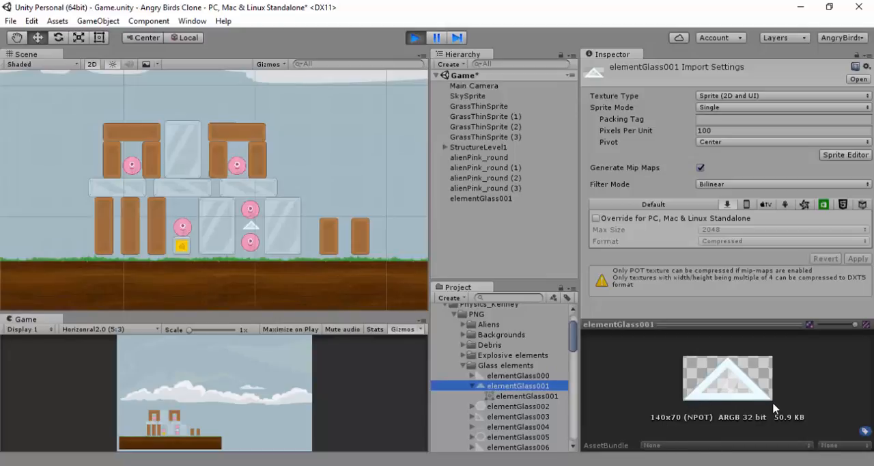
pyautogui.press('Up')
pyautogui.press('Up')
pyautogui.press('Down')
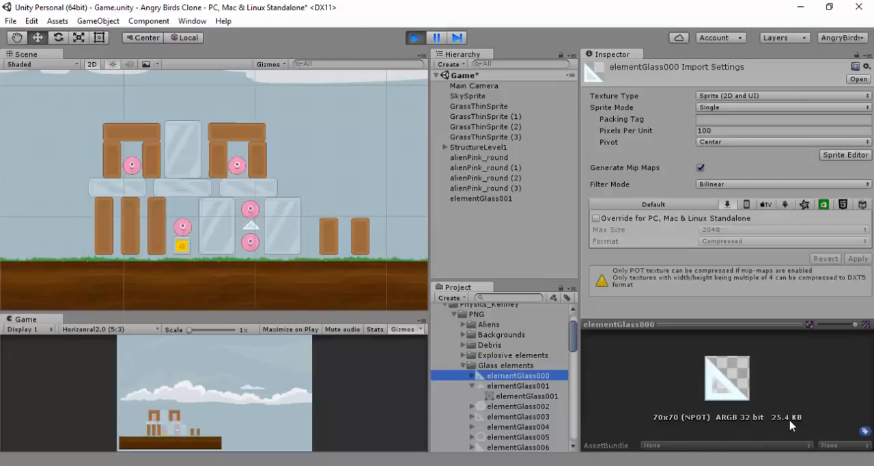
pyautogui.click(492, 385)
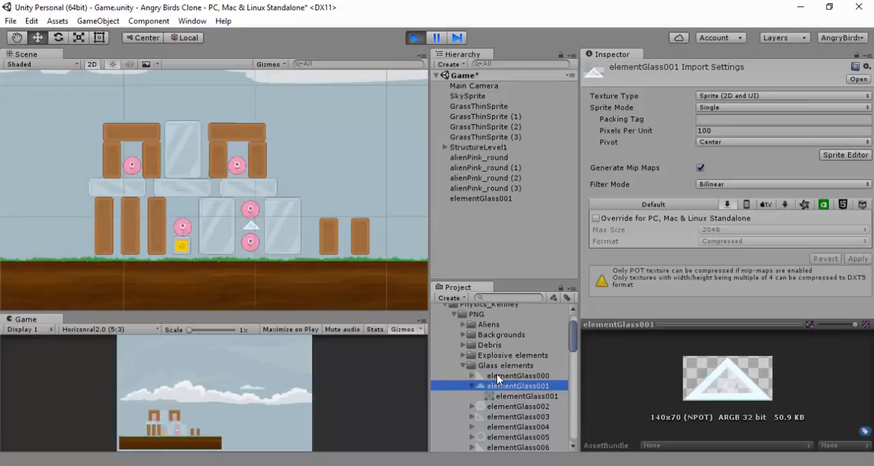
pyautogui.click(497, 376)
pyautogui.click(502, 386)
pyautogui.click(509, 377)
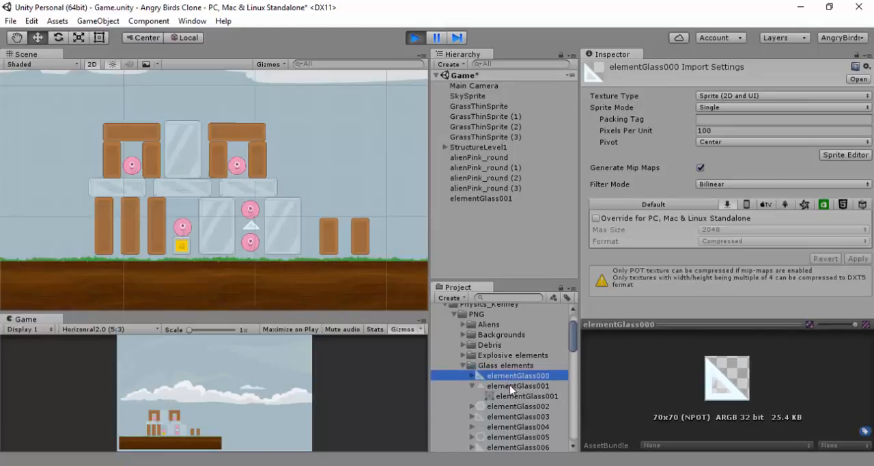
pyautogui.click(512, 386)
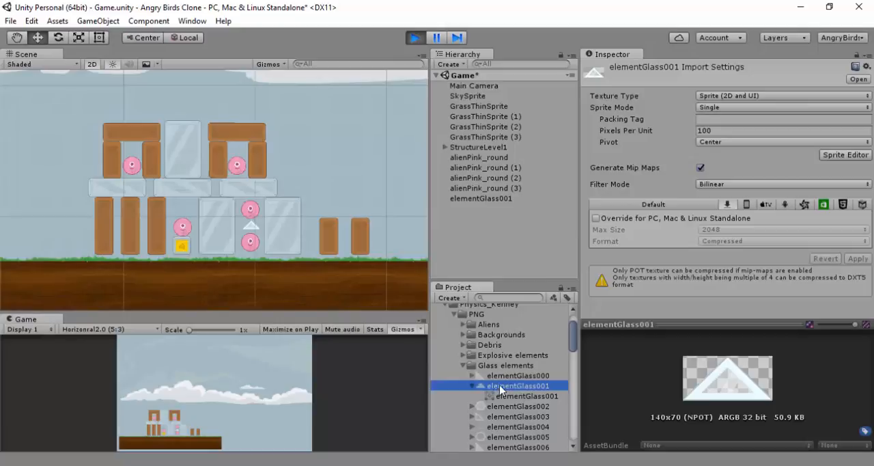
# Try adding a Rigidbody 2D to the four pink aliens without colliders, and undo it
pyautogui.click(503, 376)
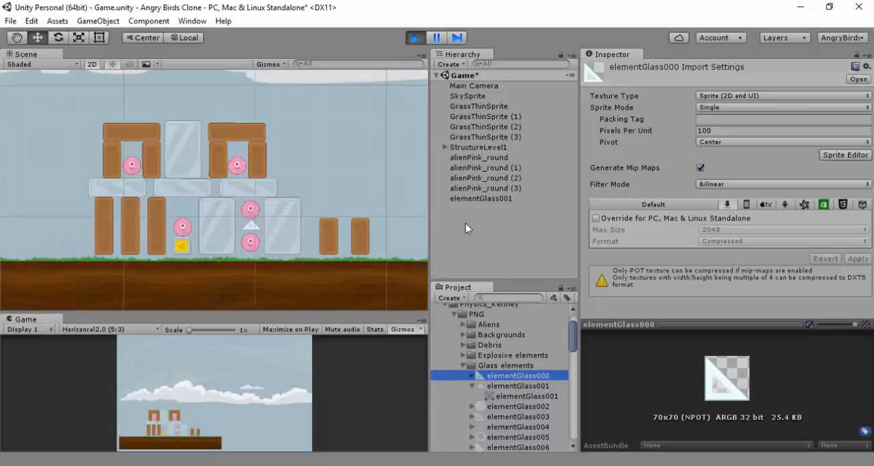
pyautogui.click(495, 158)
pyautogui.keyDown('shift'); pyautogui.click(501, 169); pyautogui.keyUp('shift')
pyautogui.keyDown('shift'); pyautogui.click(501, 177); pyautogui.keyUp('shift')
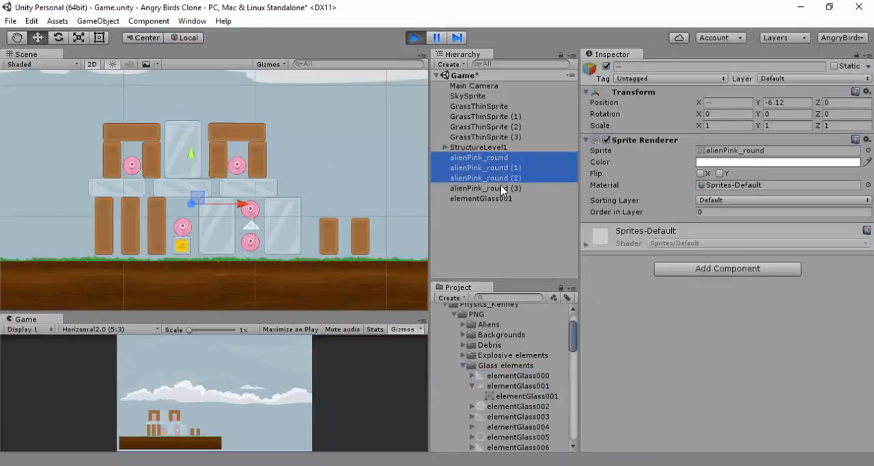
pyautogui.keyDown('shift'); pyautogui.click(502, 187); pyautogui.keyUp('shift')
pyautogui.click(685, 271)
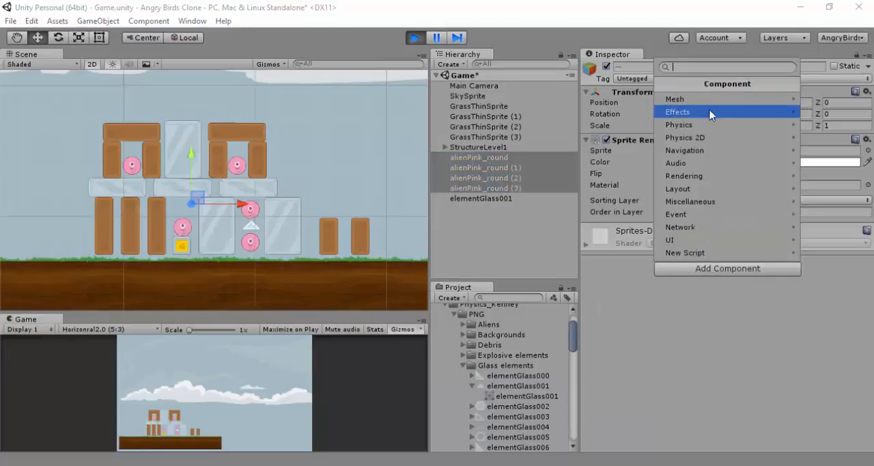
pyautogui.click(710, 139)
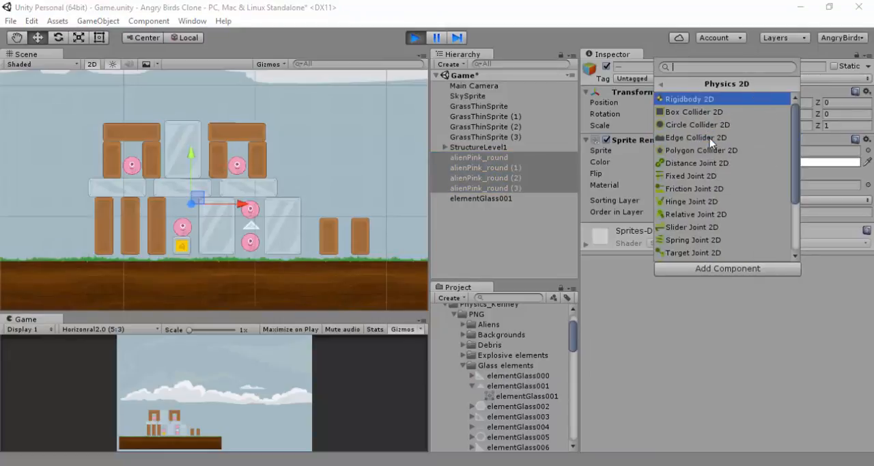
pyautogui.click(709, 99)
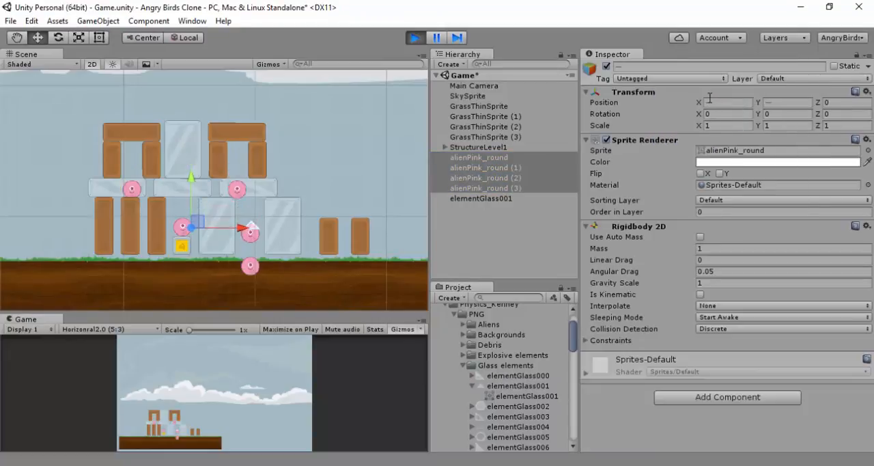
pyautogui.hotkey('ctrl', 'z')
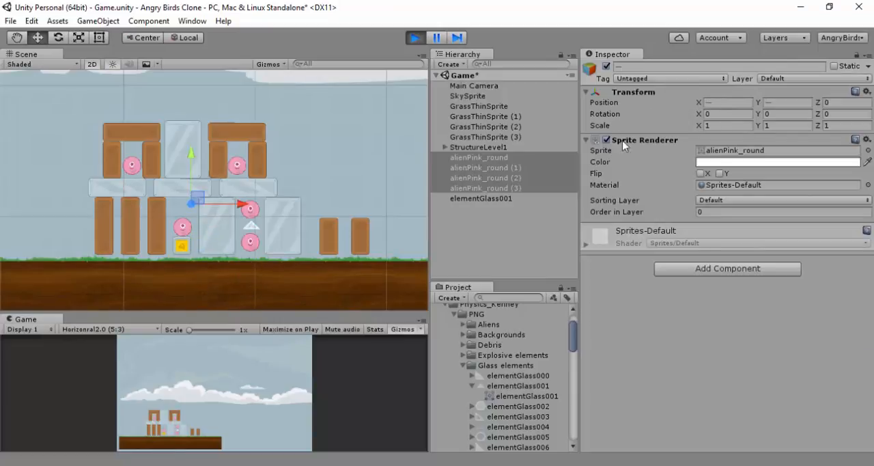
# Add a Circle Collider 2D to all four pink aliens
pyautogui.click(698, 268)
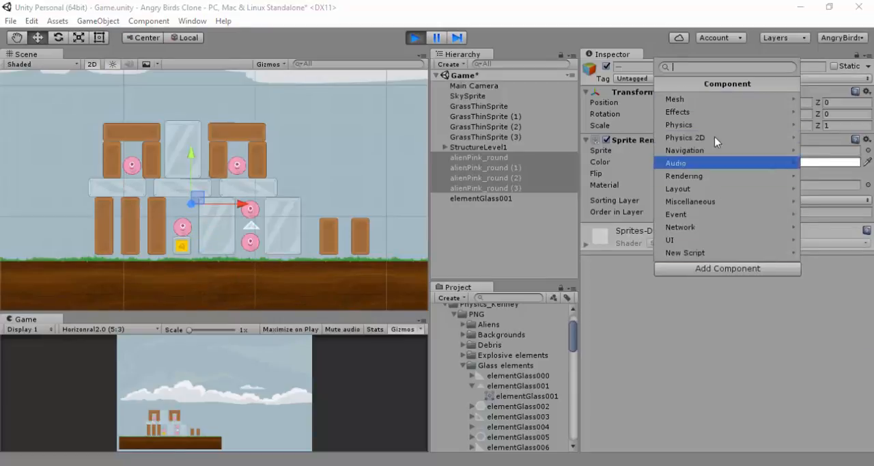
pyautogui.click(714, 136)
pyautogui.click(698, 125)
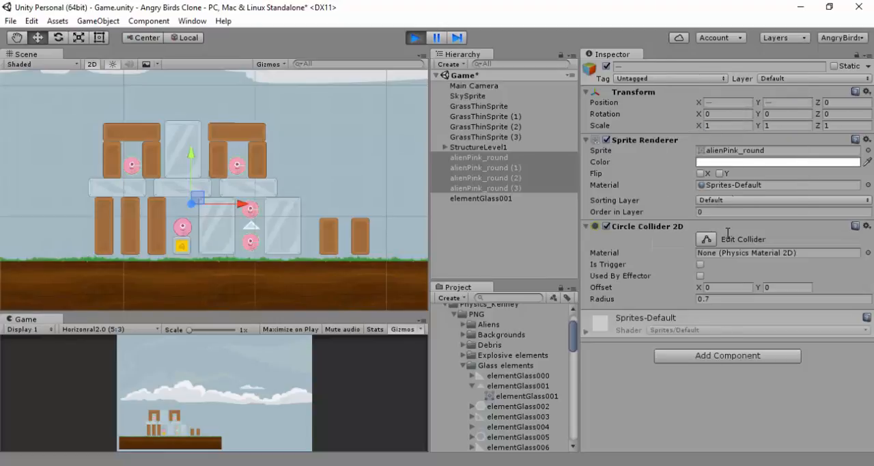
# Try adding a Rigidbody 2D to the four aliens in addition to their circle colliders, and undo it
pyautogui.click(708, 359)
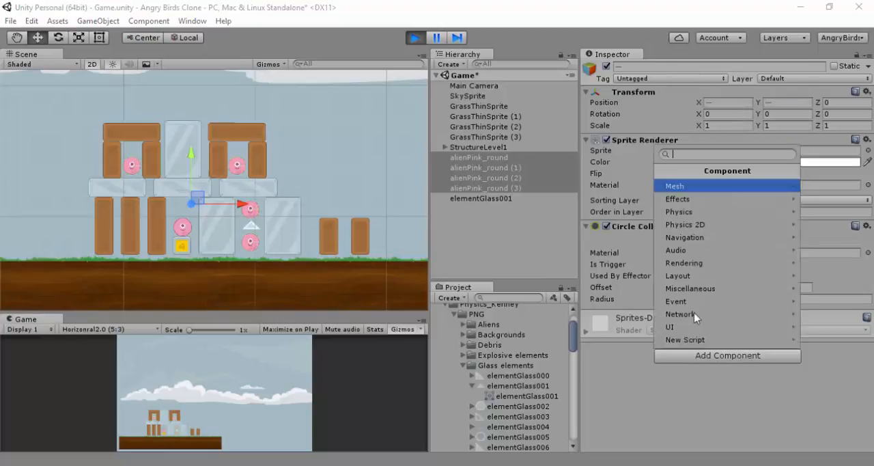
pyautogui.click(704, 224)
pyautogui.click(710, 182)
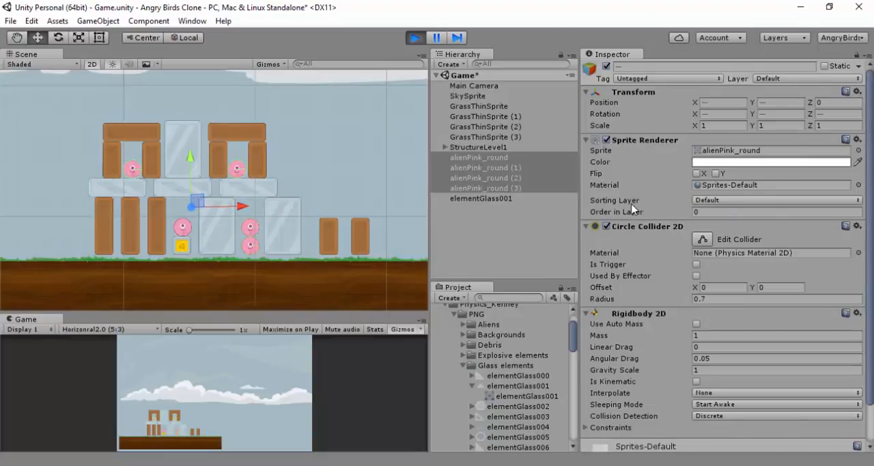
pyautogui.hotkey('ctrl', 'z')
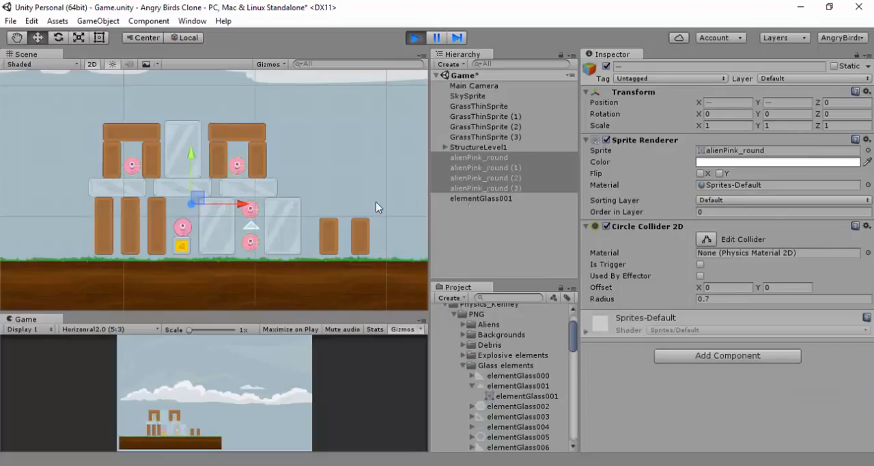
# Add a Polygon Collider 2D to the elementGlass001 triangle between the two stacked aliens
pyautogui.click(252, 229)
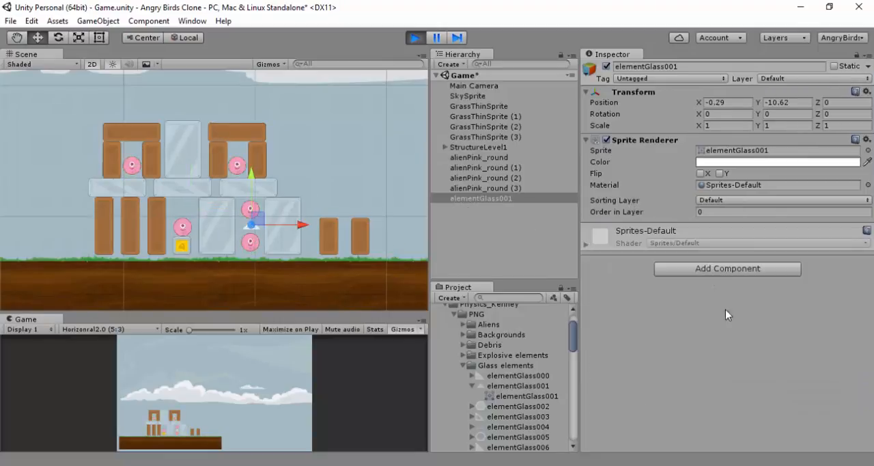
pyautogui.click(717, 269)
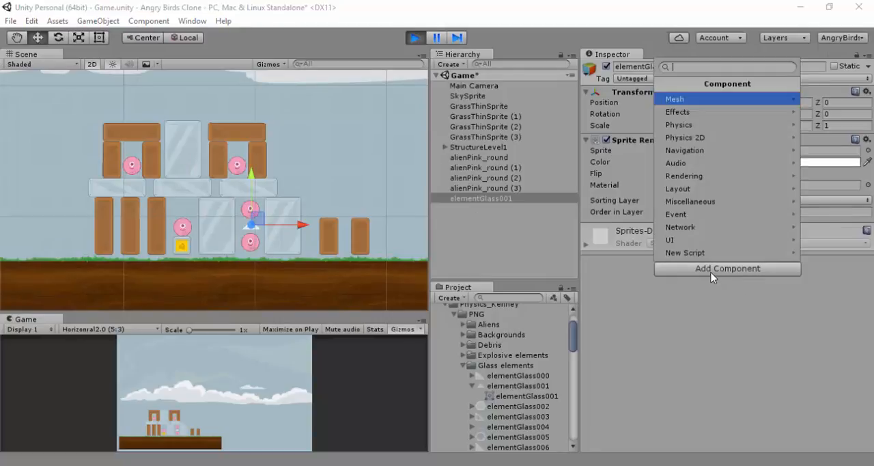
pyautogui.click(714, 139)
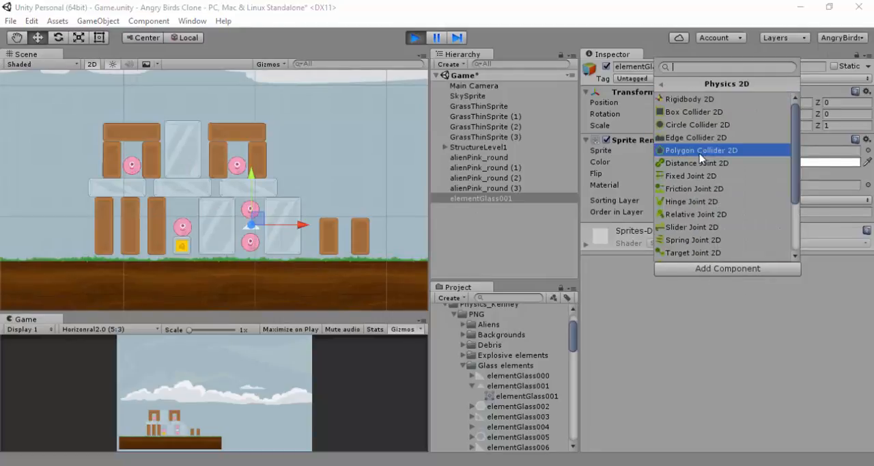
pyautogui.click(702, 151)
# Edit the glass triangle's polygon collider and remove the surplus outline points around its apex and sloping side
pyautogui.scroll(1, 294, 232)
pyautogui.scroll(8, 294, 233)
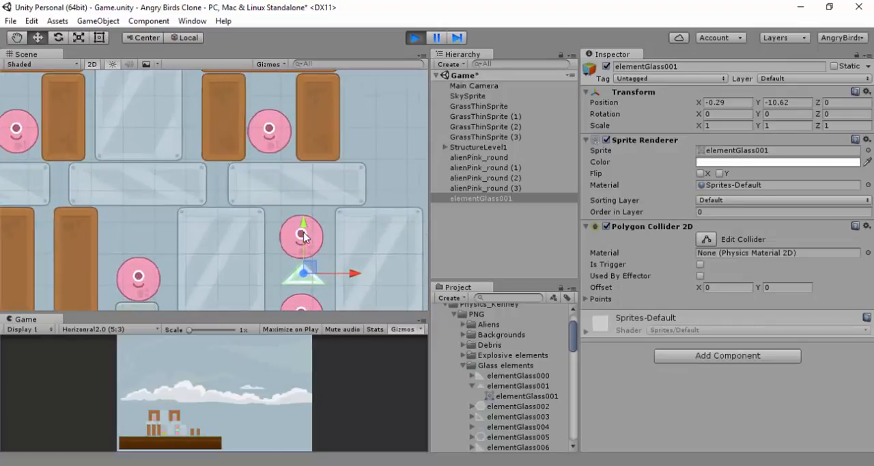
pyautogui.scroll(6, 314, 245)
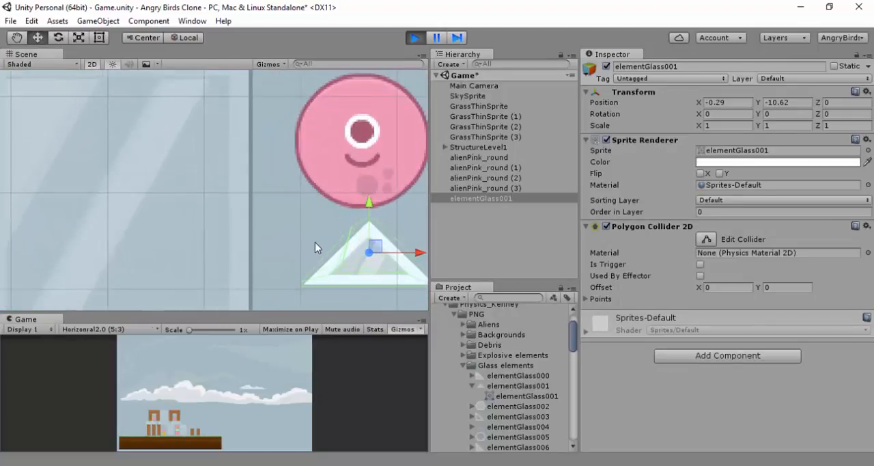
pyautogui.scroll(3, 277, 162)
pyautogui.moveTo(299, 174); pyautogui.dragTo(213, 216, button='middle')
pyautogui.scroll(1, 284, 199)
pyautogui.moveTo(285, 205); pyautogui.dragTo(236, 206, button='middle')
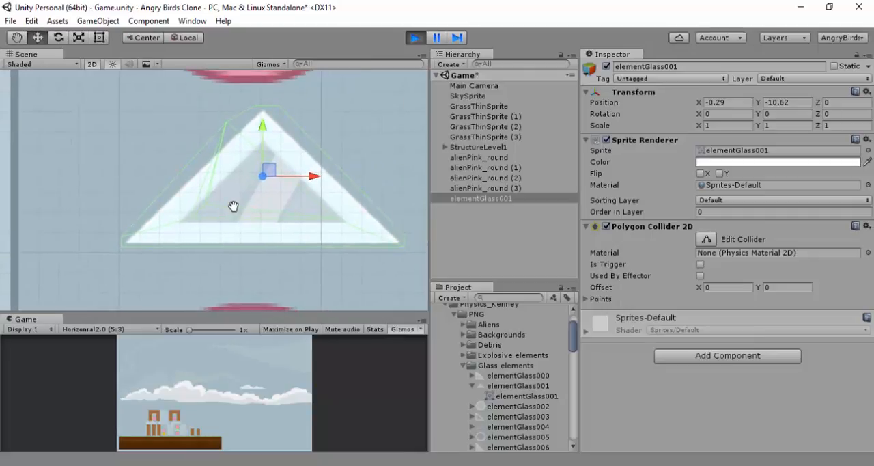
pyautogui.click(706, 239)
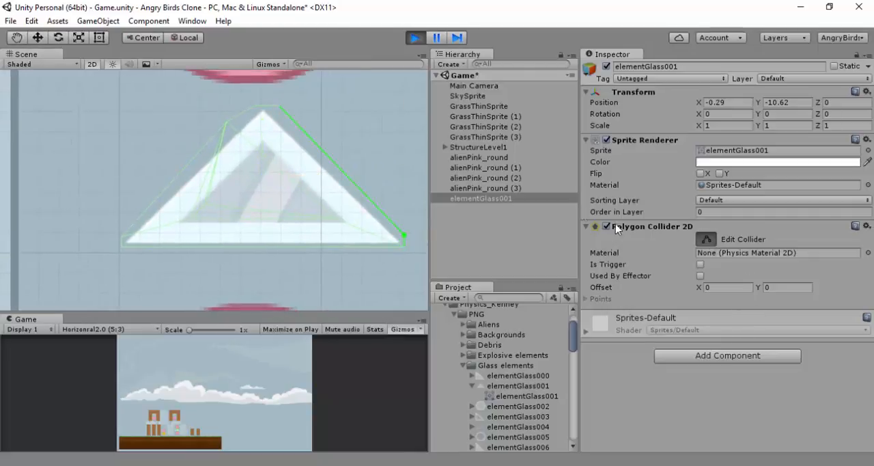
pyautogui.keyDown('ctrl'); pyautogui.click(279, 105); pyautogui.keyUp('ctrl')
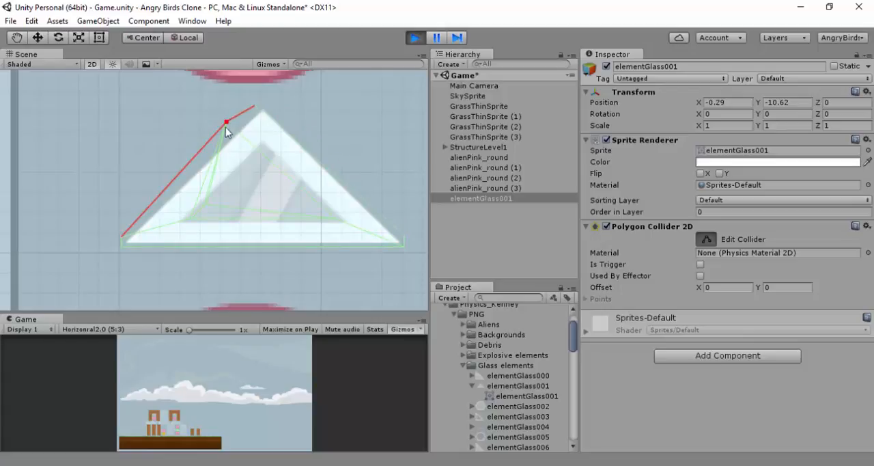
pyautogui.keyDown('ctrl'); pyautogui.click(190, 220); pyautogui.keyUp('ctrl')
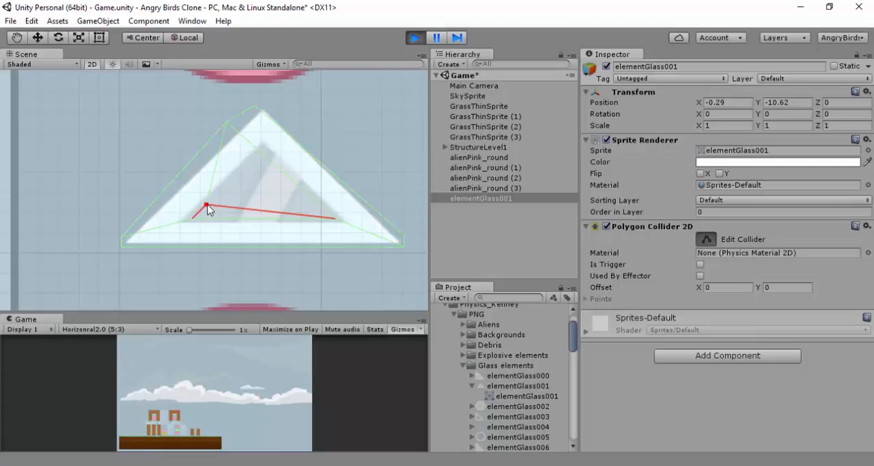
pyautogui.keyDown('ctrl'); pyautogui.click(227, 131); pyautogui.keyUp('ctrl')
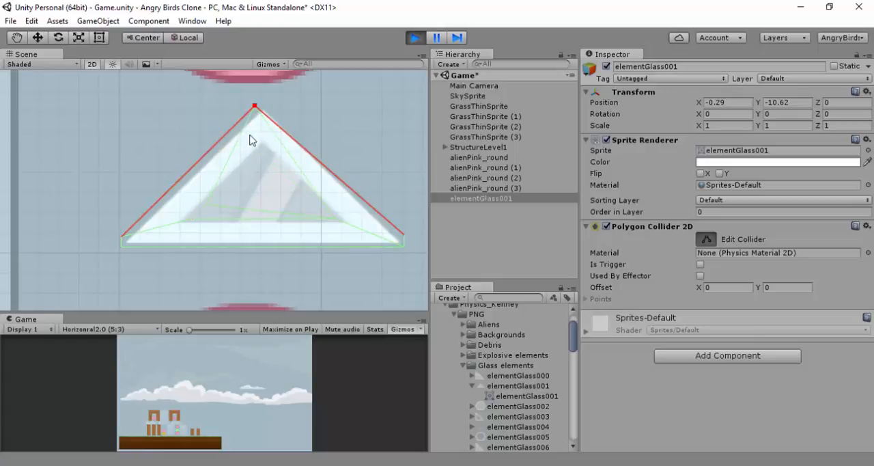
pyautogui.keyDown('ctrl'); pyautogui.click(257, 134); pyautogui.keyUp('ctrl')
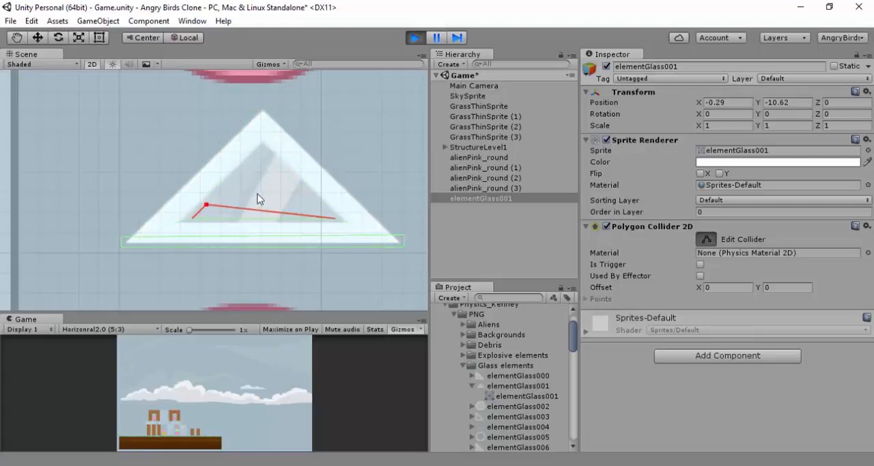
pyautogui.keyDown('ctrl'); pyautogui.click(206, 206); pyautogui.keyUp('ctrl')
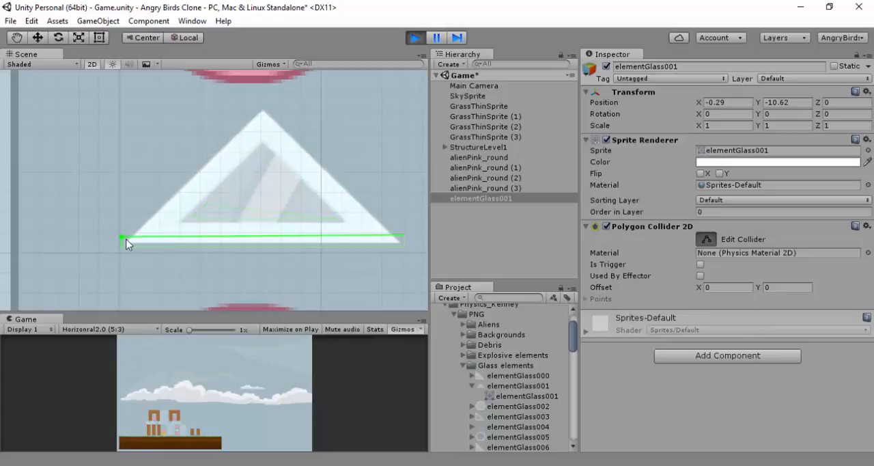
# Pull the collider outline up to the glass triangle's apex and fit its lower points to the two base corners
pyautogui.moveTo(279, 239); pyautogui.dragTo(265, 111)
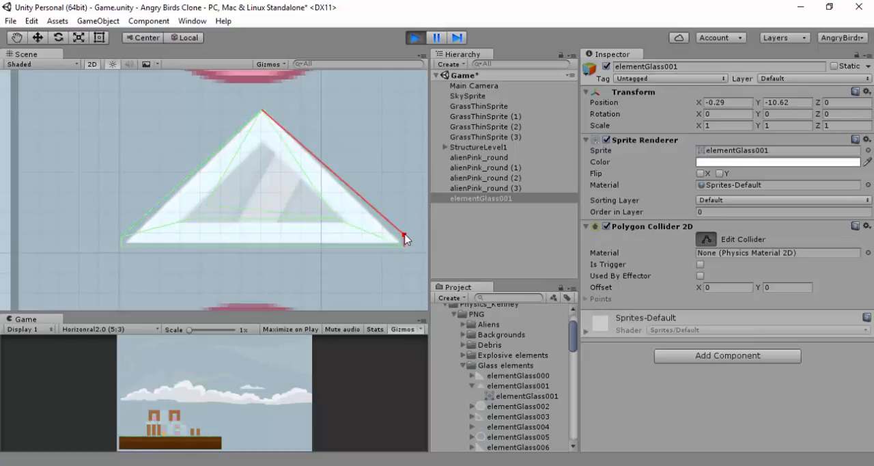
pyautogui.moveTo(399, 239); pyautogui.dragTo(399, 242)
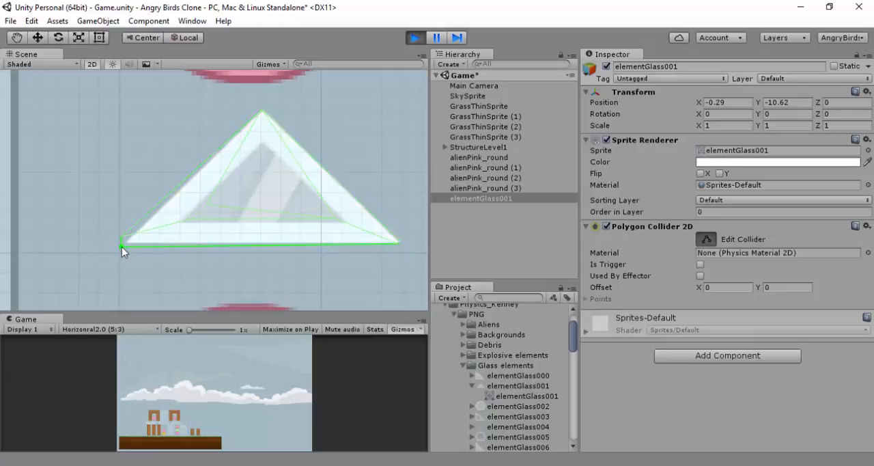
pyautogui.moveTo(121, 246); pyautogui.dragTo(127, 240)
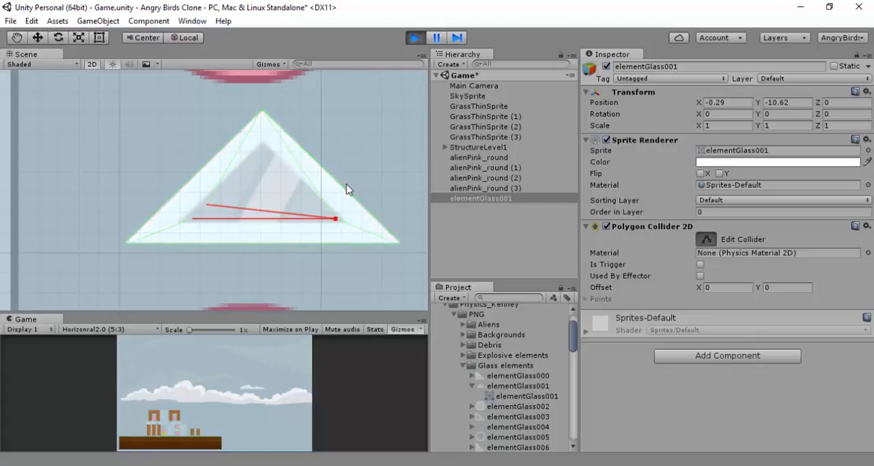
# Try adding a Rigidbody 2D to the four aliens and the glass triangle together, and undo it
pyautogui.scroll(-5, 346, 186)
pyautogui.scroll(-10, 218, 181)
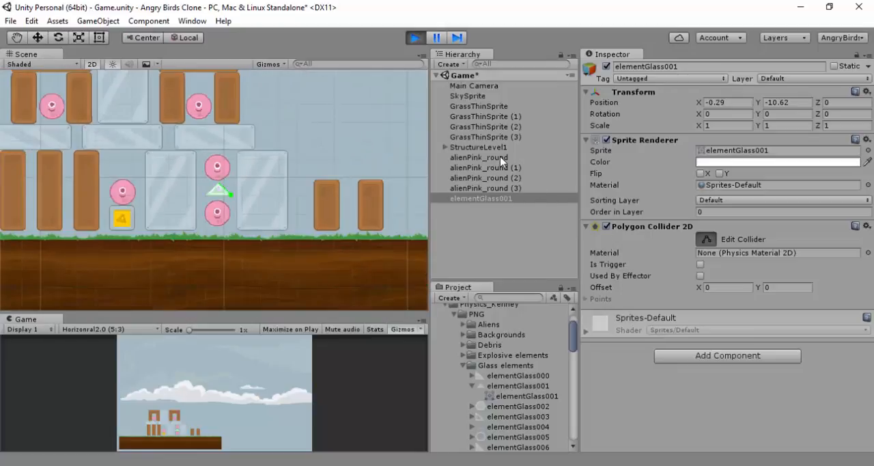
pyautogui.keyDown('shift'); pyautogui.click(502, 159); pyautogui.keyUp('shift')
pyautogui.click(692, 290)
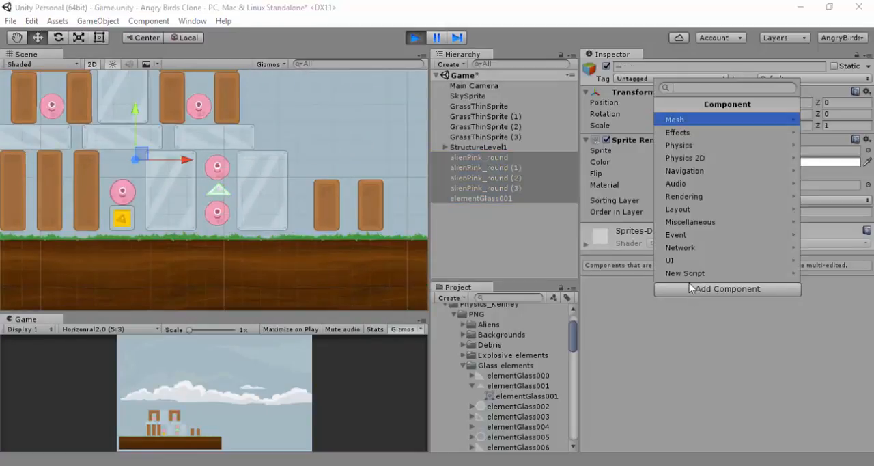
pyautogui.click(714, 158)
pyautogui.click(708, 120)
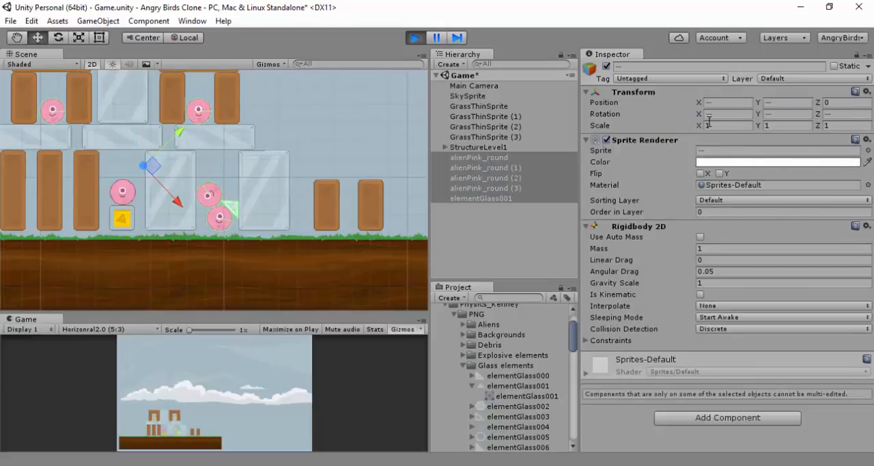
pyautogui.click(505, 200)
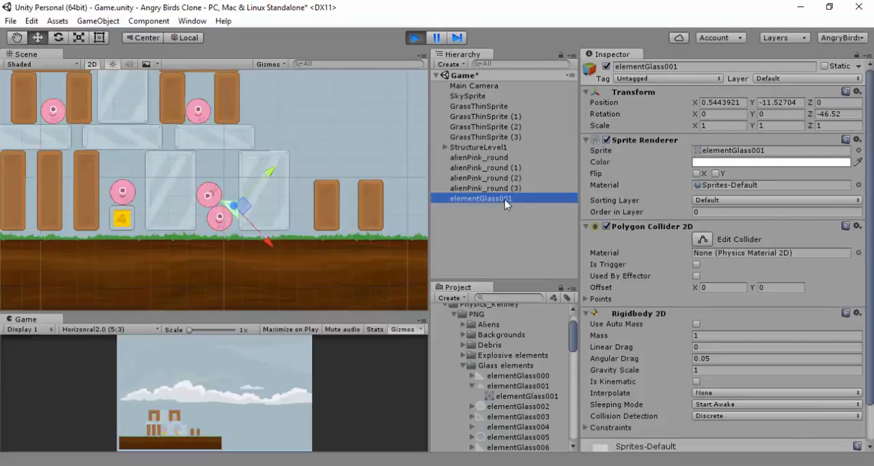
pyautogui.press('Delete')
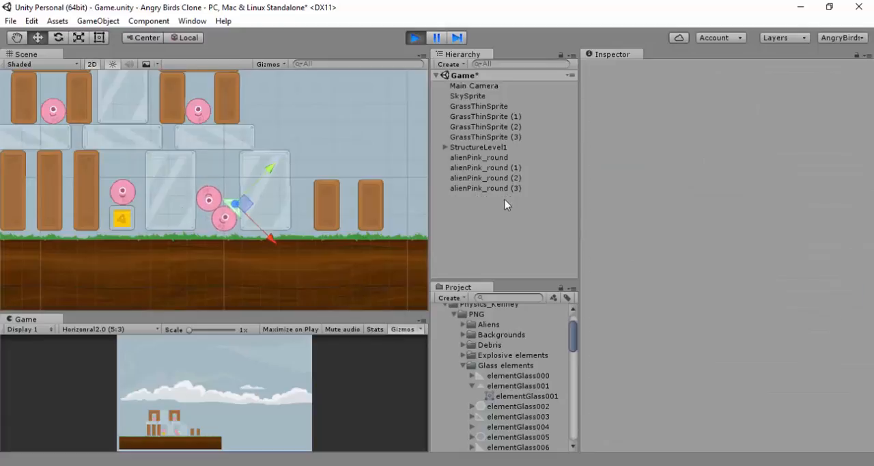
pyautogui.hotkey('ctrl', 'z')
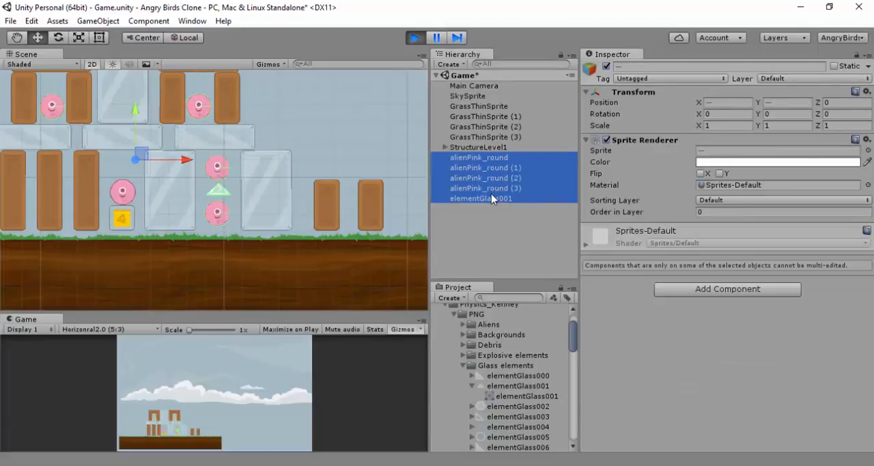
# Delete the elementGlass001 triangle from the gap between the two stacked aliens
pyautogui.click(483, 200)
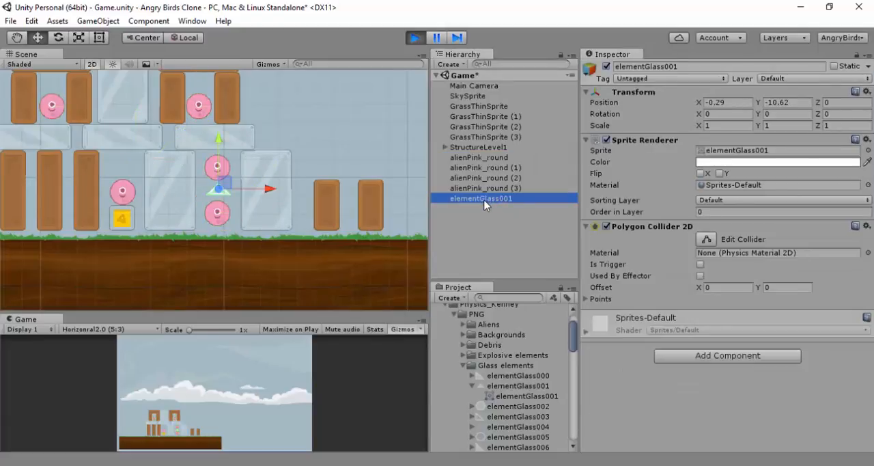
pyautogui.press('Delete')
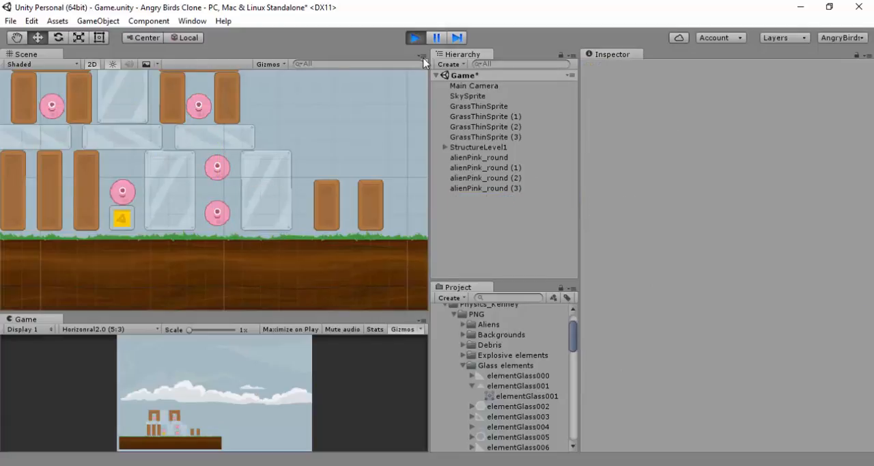
# Add a Rigidbody 2D to all four pink aliens outside StructureLevel1 while the game is playing
pyautogui.click(485, 157)
pyautogui.keyDown('shift'); pyautogui.click(485, 188); pyautogui.keyUp('shift')
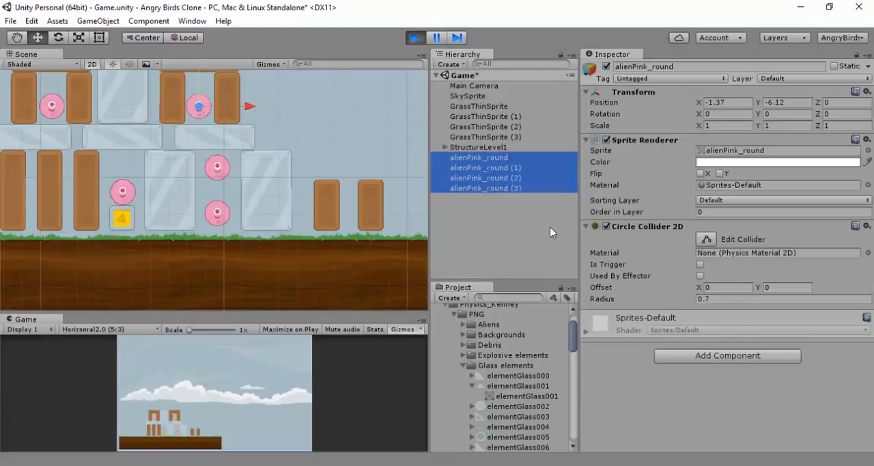
pyautogui.click(687, 361)
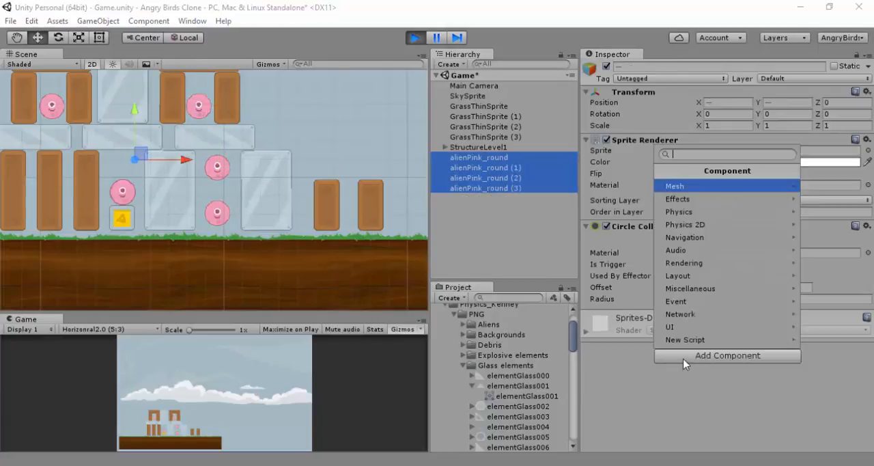
pyautogui.click(709, 224)
pyautogui.click(707, 183)
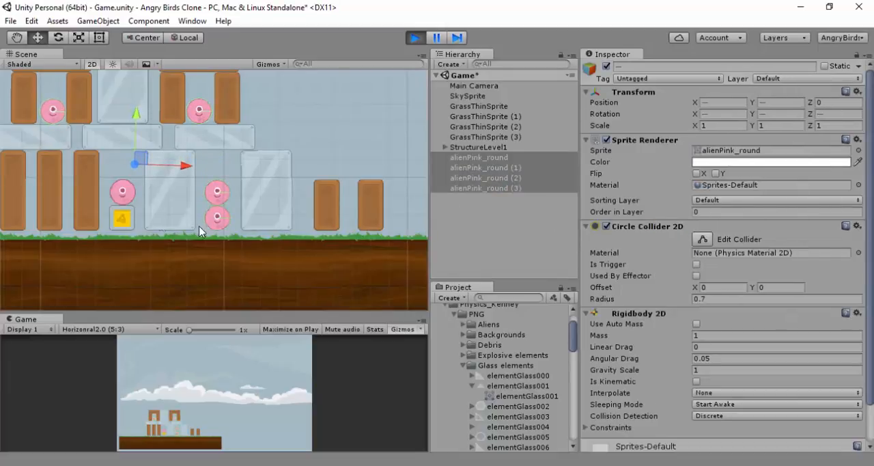
# Inspect the settled Transform position of each of the five pink aliens, and stop the game
pyautogui.click(120, 190)
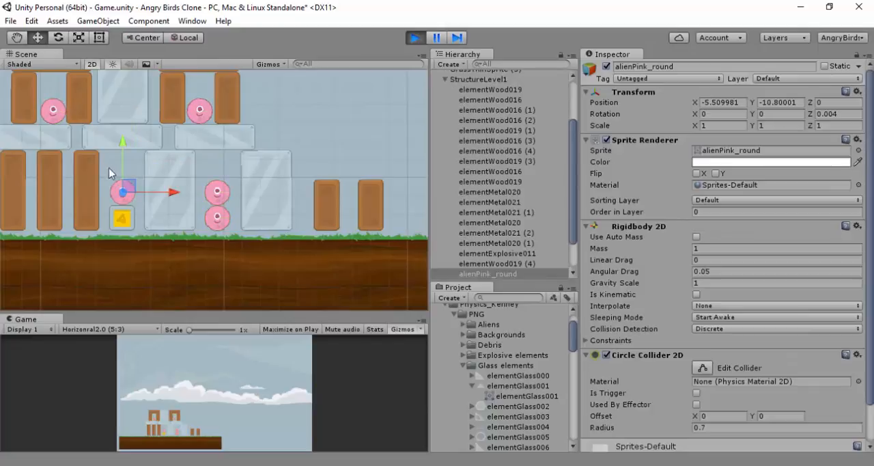
pyautogui.click(54, 110)
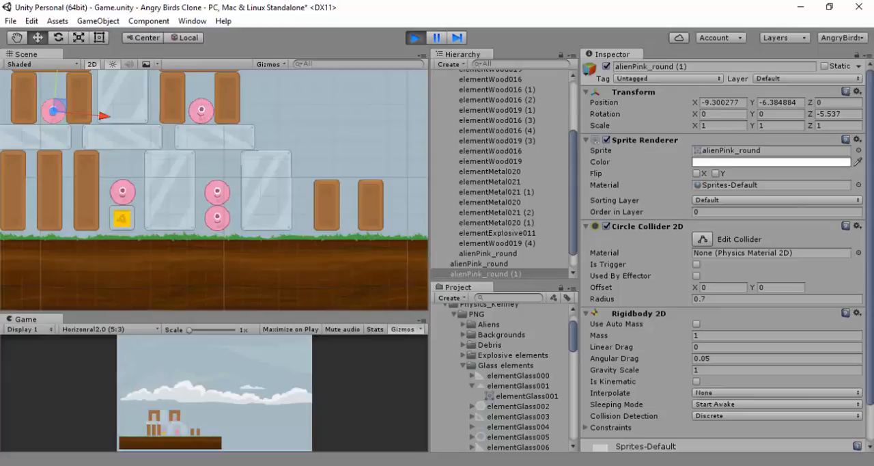
pyautogui.click(200, 109)
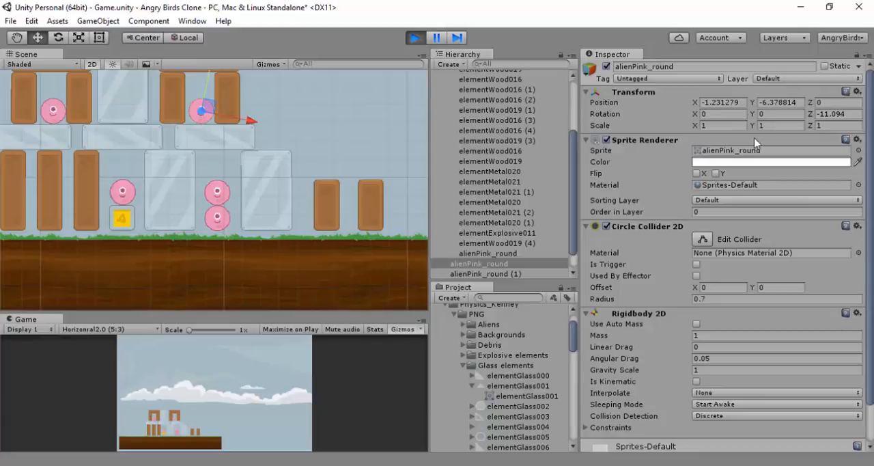
pyautogui.click(216, 192)
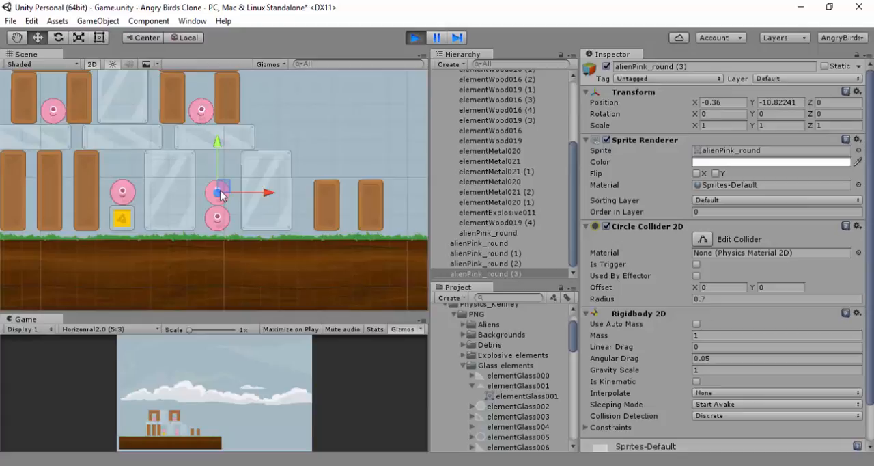
pyautogui.click(216, 218)
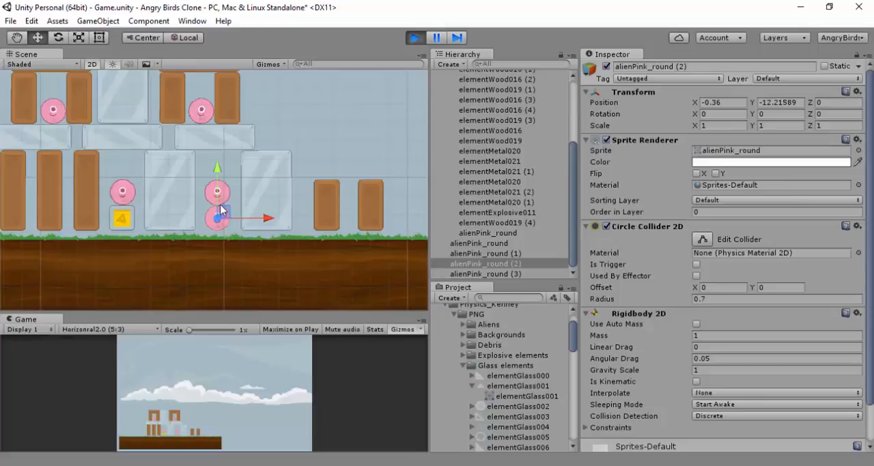
pyautogui.click(417, 39)
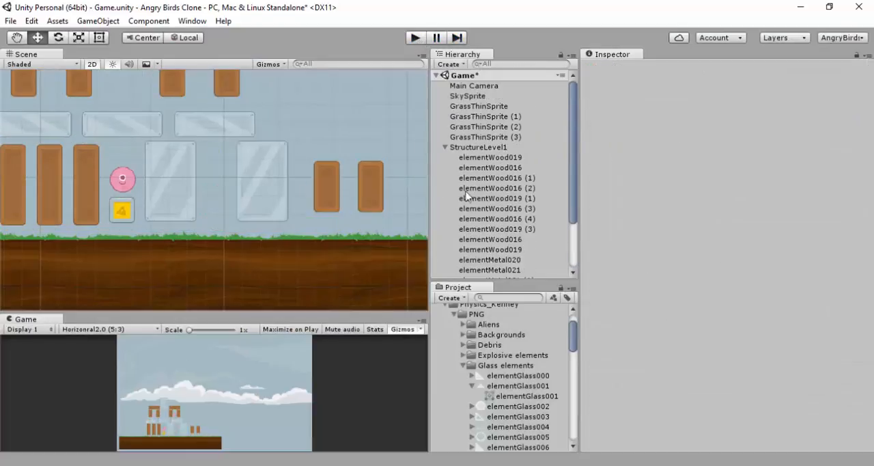
# Set the Y position of the left horizontal wood beam, elementWood019 (3), to -3.56
pyautogui.scroll(2, 286, 142)
pyautogui.scroll(-6, 286, 142)
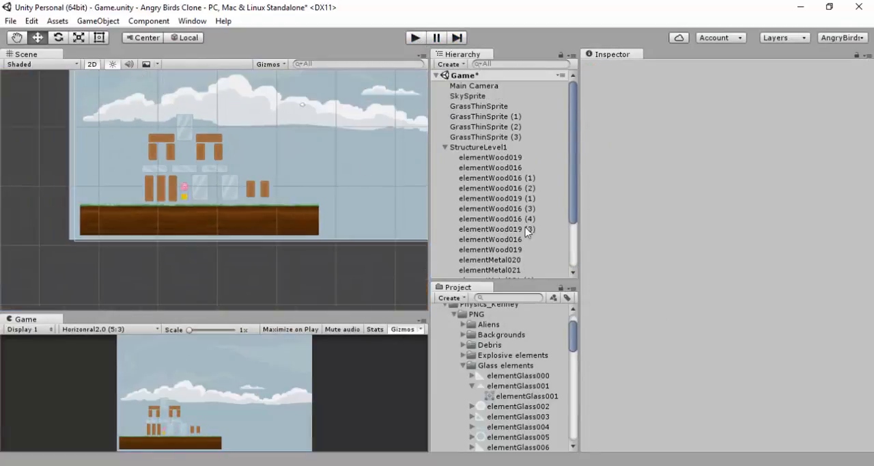
pyautogui.scroll(-3, 497, 211)
pyautogui.click(500, 273)
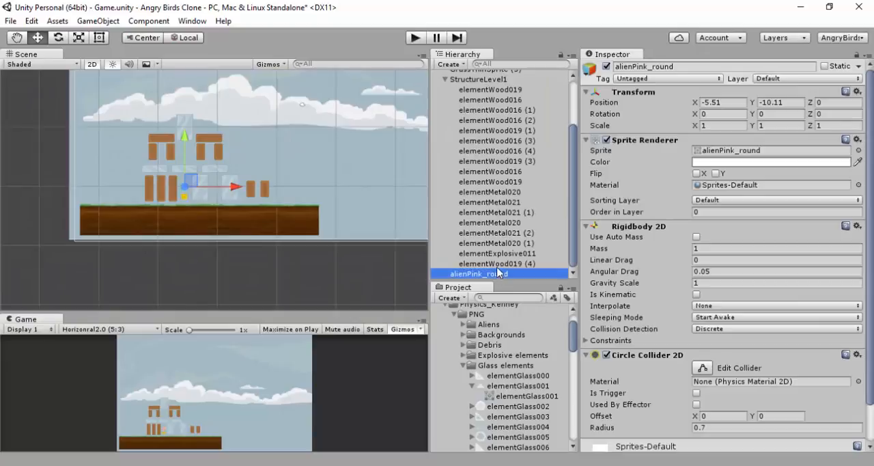
pyautogui.scroll(1, 392, 217)
pyautogui.scroll(5, 365, 193)
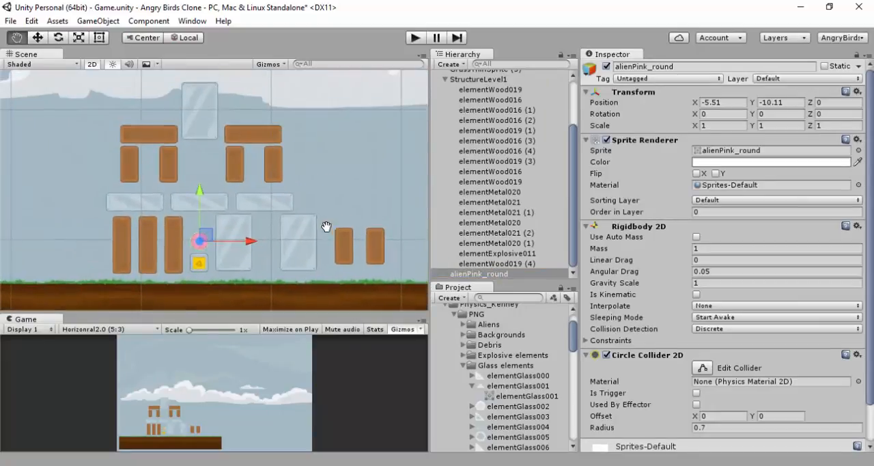
pyautogui.click(154, 135)
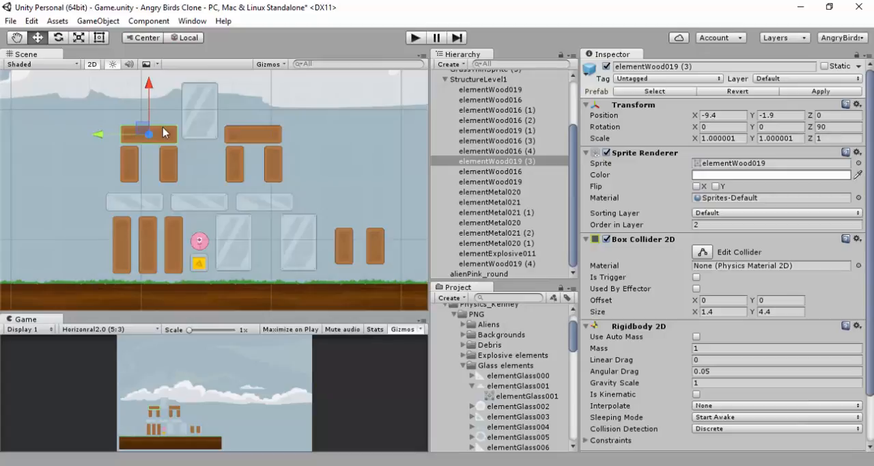
pyautogui.click(780, 114)
pyautogui.write('-3.56')
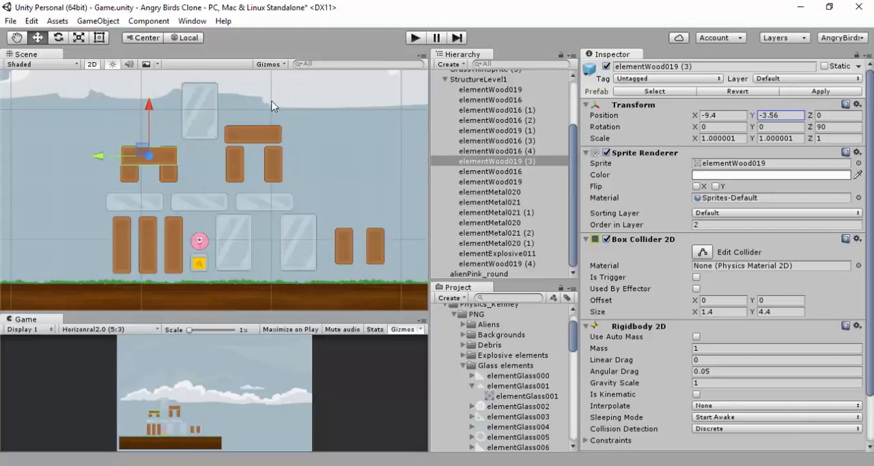
# Set the Y position of the right horizontal wood beam, elementWood019 (4), to -3.56
pyautogui.click(263, 136)
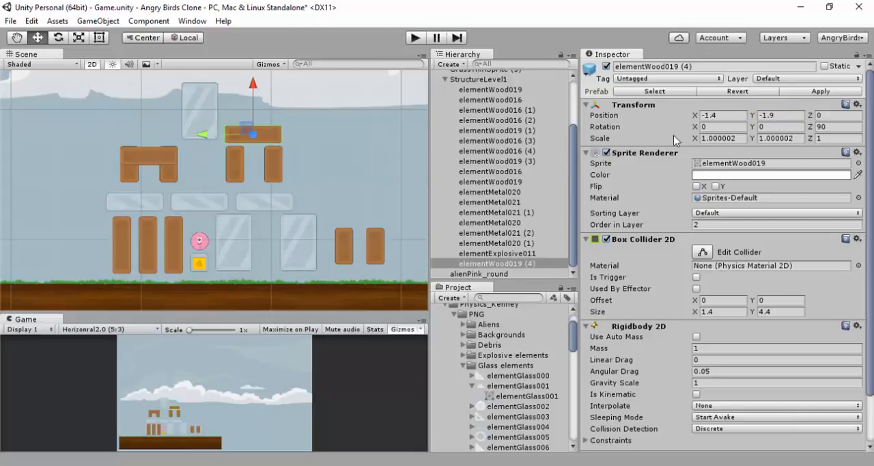
pyautogui.click(761, 118)
pyautogui.write('-3.56')
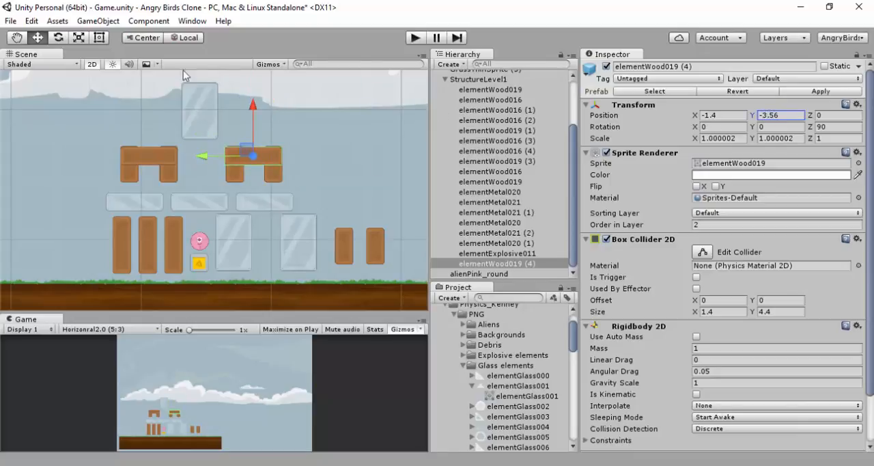
# Lower the tall metal block between the two wood beams, elementMetal021 (2), to Y position -4.87
pyautogui.click(192, 95)
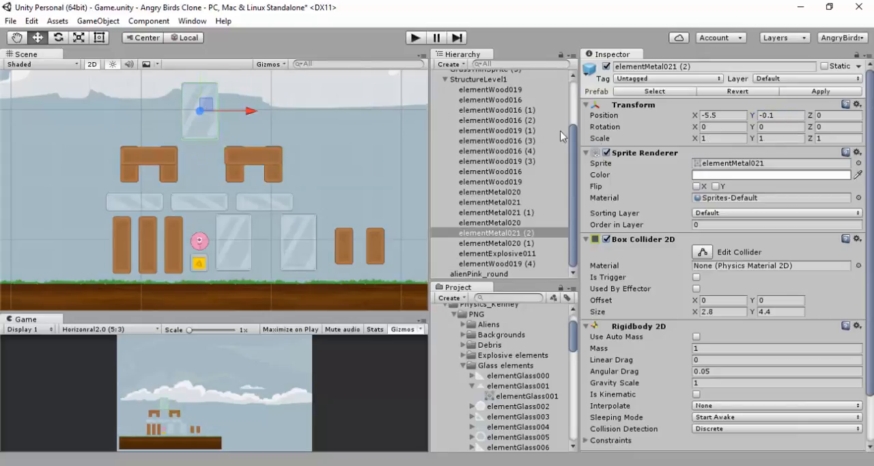
pyautogui.click(785, 114)
pyautogui.write('-4.8')
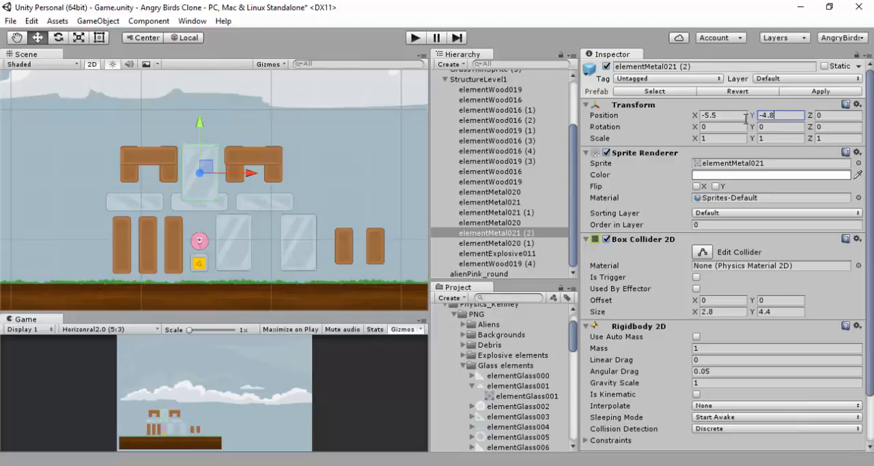
pyautogui.write('7')
# Select the outer short wood pillar under the left beam, elementWood016 (1)
pyautogui.click(131, 179)
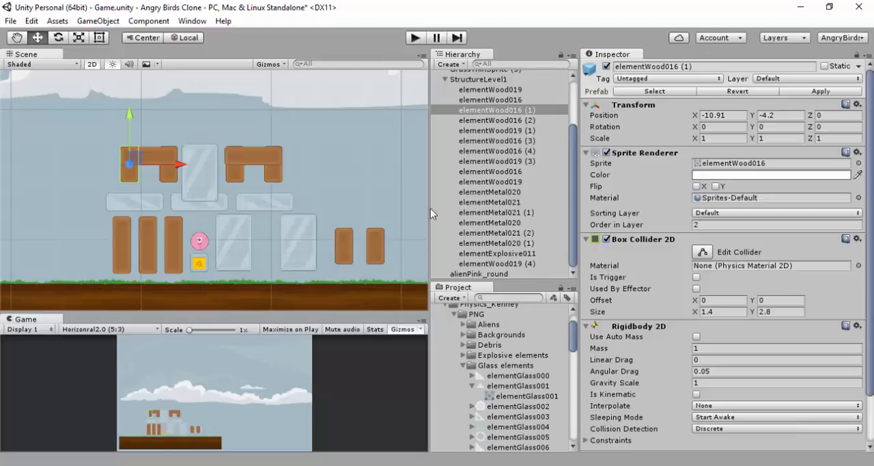
# Set the Y position of the outer short wood pillar under the left beam, elementWood016 (1), to -5.6
pyautogui.click(778, 116)
pyautogui.moveTo(776, 117); pyautogui.dragTo(751, 117)
pyautogui.write('-5.6')
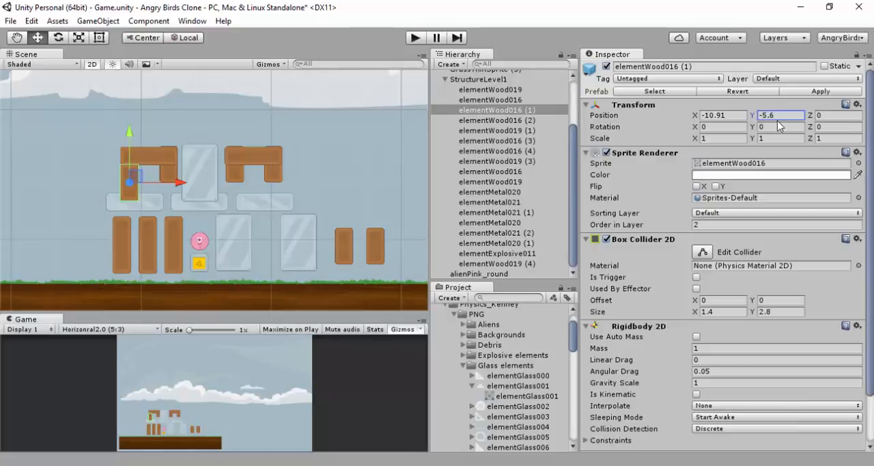
pyautogui.click(777, 114)
# Try to set the Y position of all four short wood pillars under the two beams to -5.67
pyautogui.keyDown('shift'); pyautogui.click(167, 173); pyautogui.keyUp('shift')
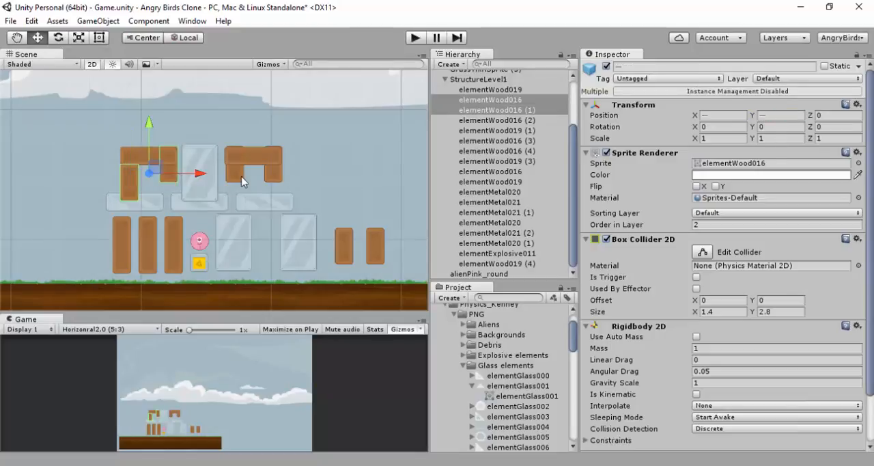
pyautogui.keyDown('shift'); pyautogui.click(242, 177); pyautogui.keyUp('shift')
pyautogui.keyDown('shift'); pyautogui.click(277, 174); pyautogui.keyUp('shift')
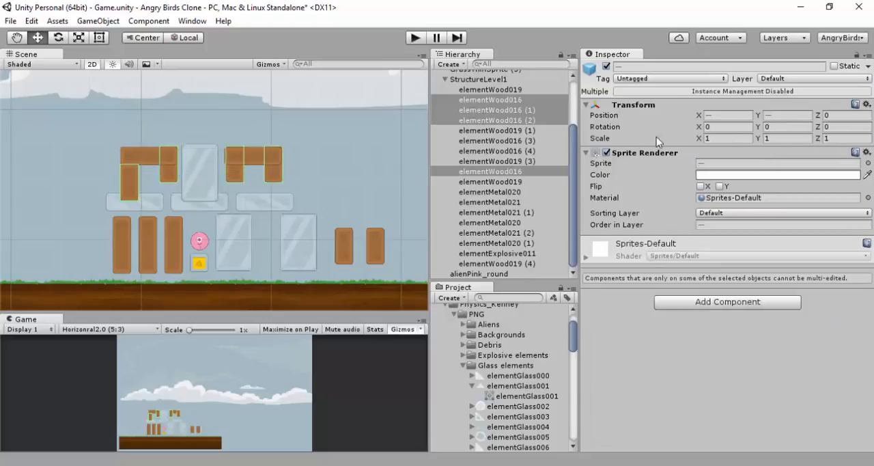
pyautogui.write('-5.67')
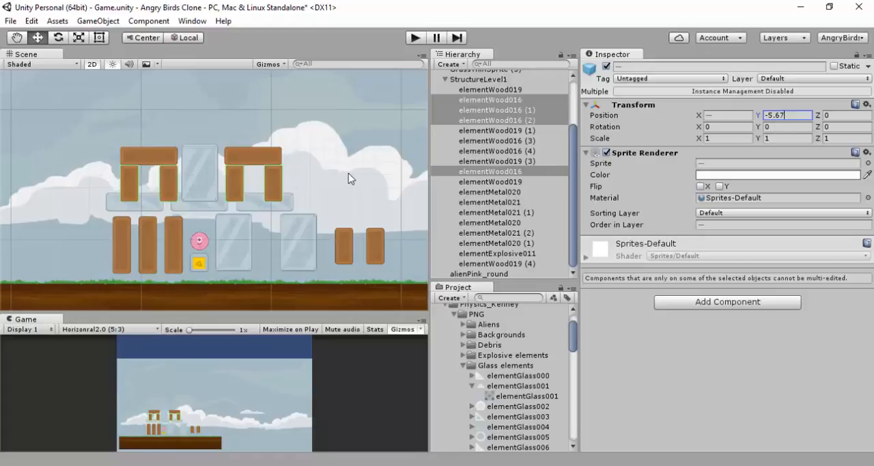
pyautogui.hotkey('ctrl', 'z')
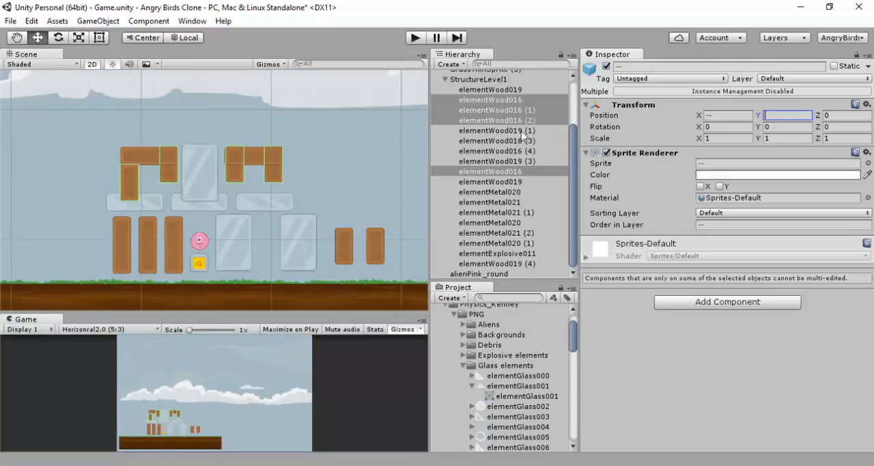
# Set the Y position of the four short wood pillars under the two horizontal beams together to -5.67
pyautogui.click(270, 174)
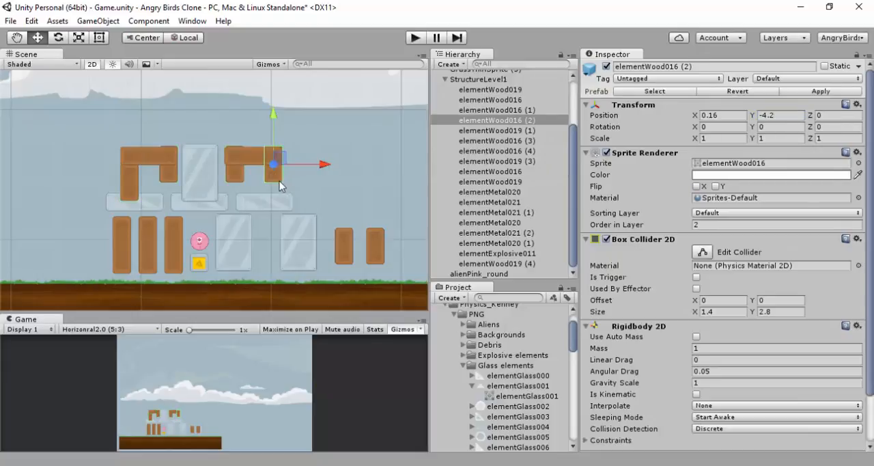
pyautogui.keyDown('shift'); pyautogui.click(237, 175); pyautogui.keyUp('shift')
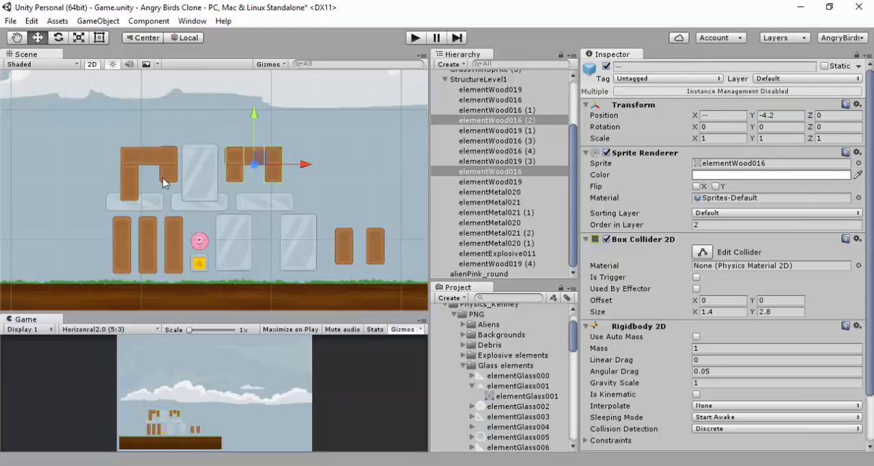
pyautogui.keyDown('shift'); pyautogui.click(167, 176); pyautogui.keyUp('shift')
pyautogui.keyDown('shift'); pyautogui.click(130, 184); pyautogui.keyUp('shift')
pyautogui.click(778, 116)
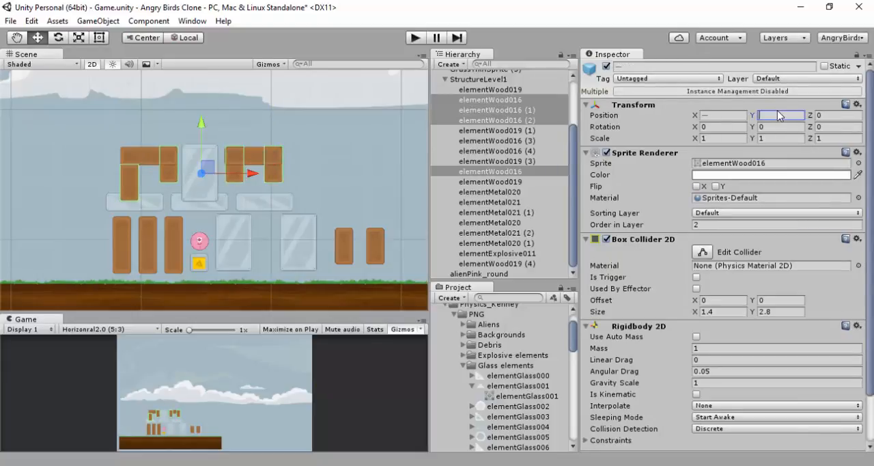
pyautogui.write('-5.')
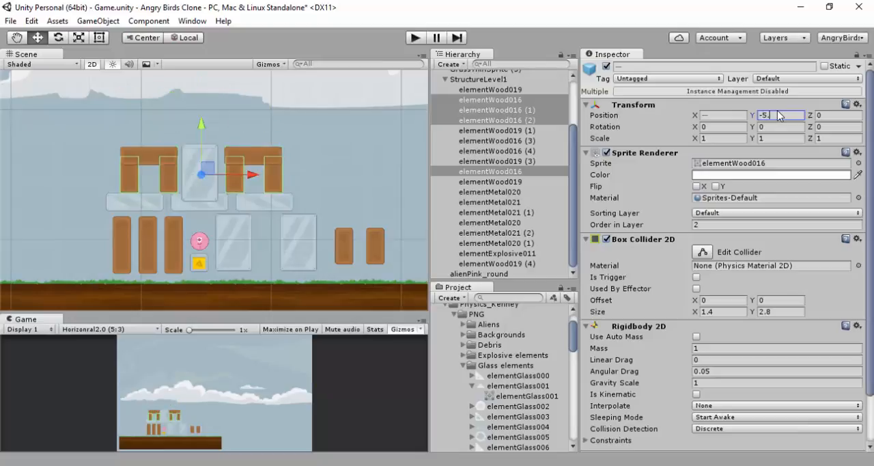
pyautogui.write('67')
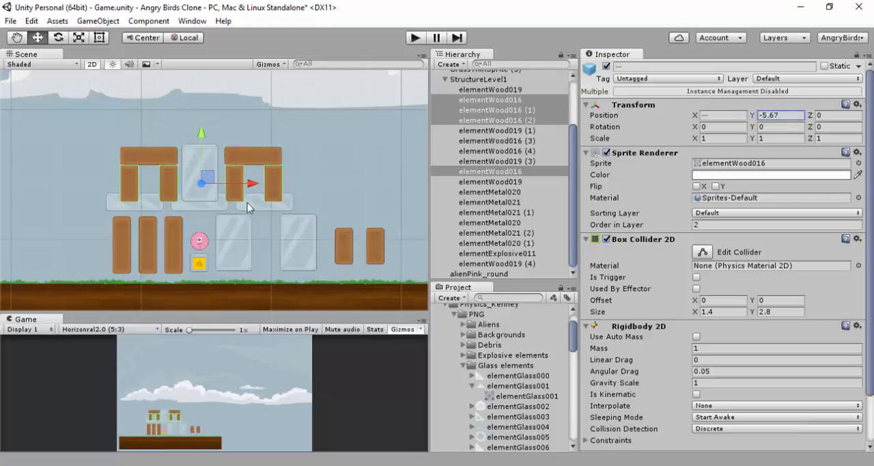
# Set the Y position of the three horizontal metal slabs below the short pillars together to -7.79
pyautogui.click(161, 206)
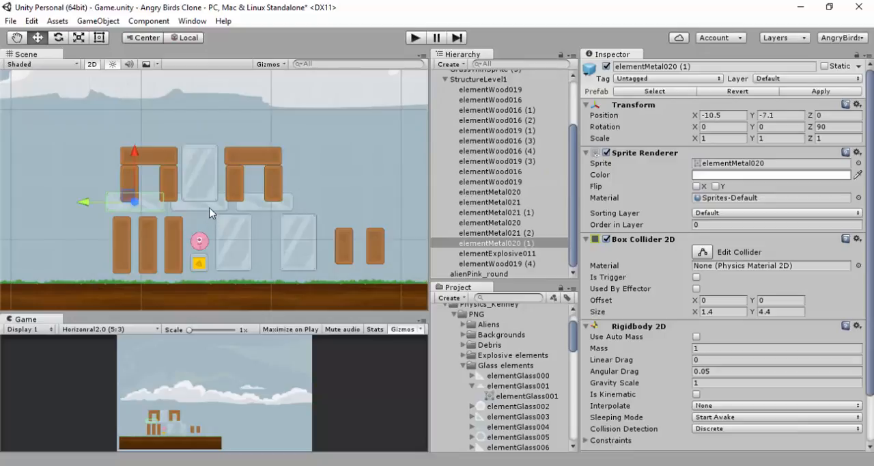
pyautogui.keyDown('shift'); pyautogui.click(209, 205); pyautogui.keyUp('shift')
pyautogui.keyDown('shift'); pyautogui.click(262, 204); pyautogui.keyUp('shift')
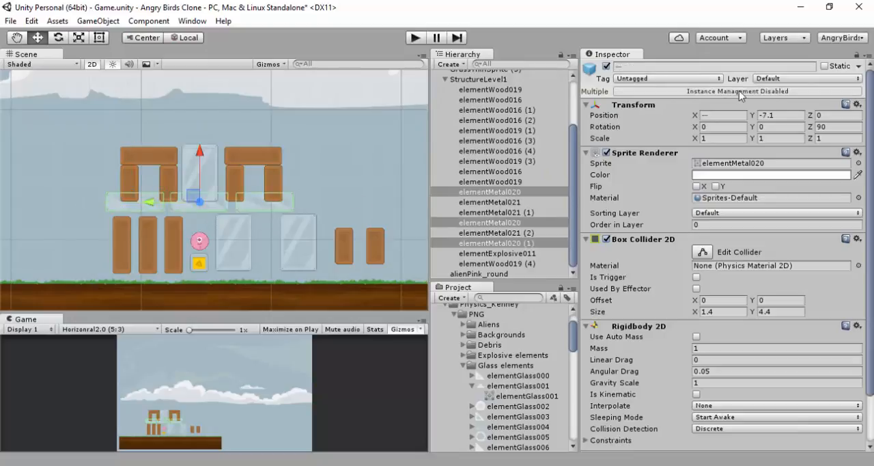
pyautogui.click(782, 116)
pyautogui.press('BackSpace')
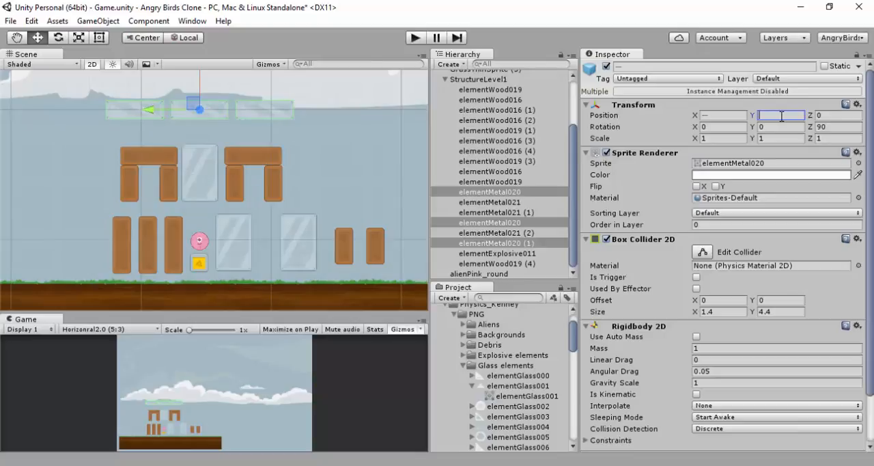
pyautogui.write('7.79')
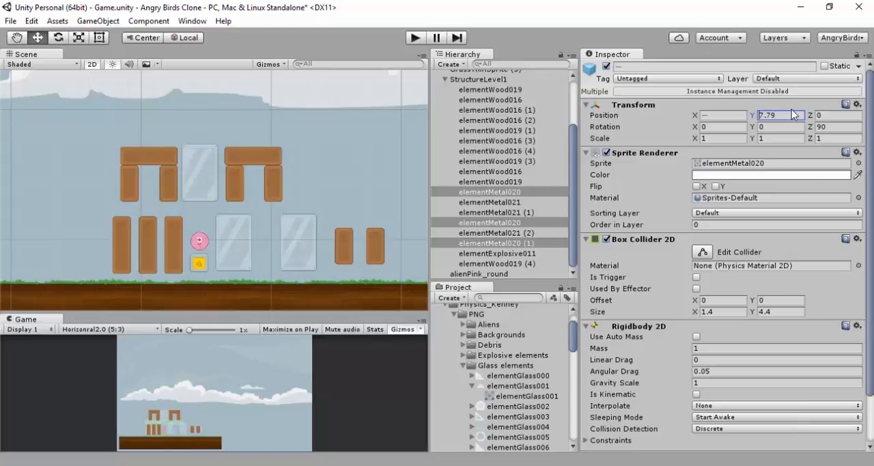
pyautogui.write('-')
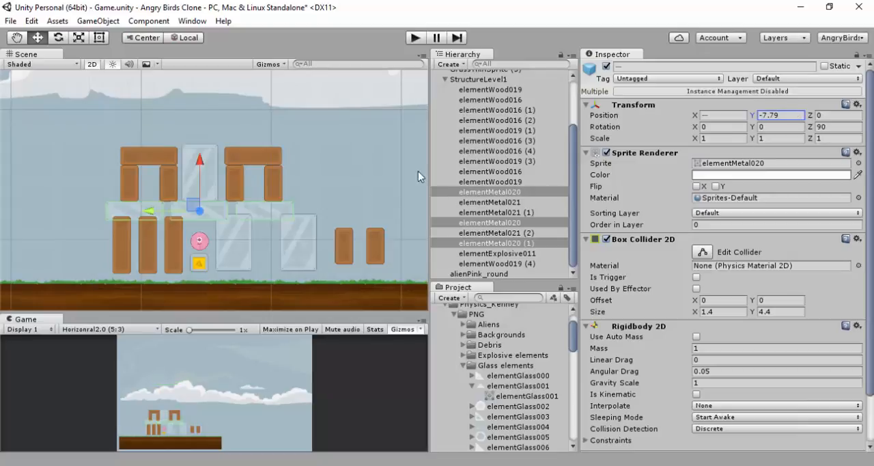
# Set the Y position of the three tall wood pillars at the tower's base together to -10.7
pyautogui.click(117, 244)
pyautogui.keyDown('shift'); pyautogui.click(146, 241); pyautogui.keyUp('shift')
pyautogui.keyDown('shift'); pyautogui.click(176, 233); pyautogui.keyUp('shift')
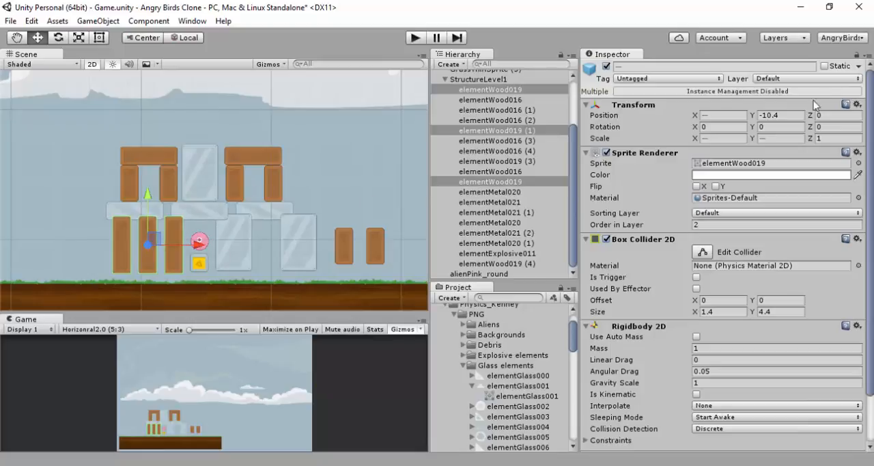
pyautogui.click(781, 118)
pyautogui.press('BackSpace')
pyautogui.write('7')
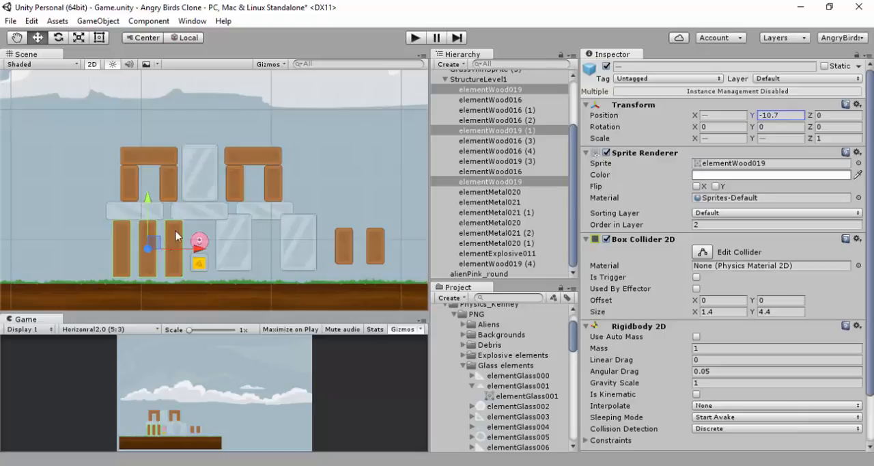
# Set the Y position of the explosive box under the pink alien, elementExplosive011, to -12.2
pyautogui.moveTo(197, 241); pyautogui.dragTo(196, 241)
pyautogui.click(199, 266)
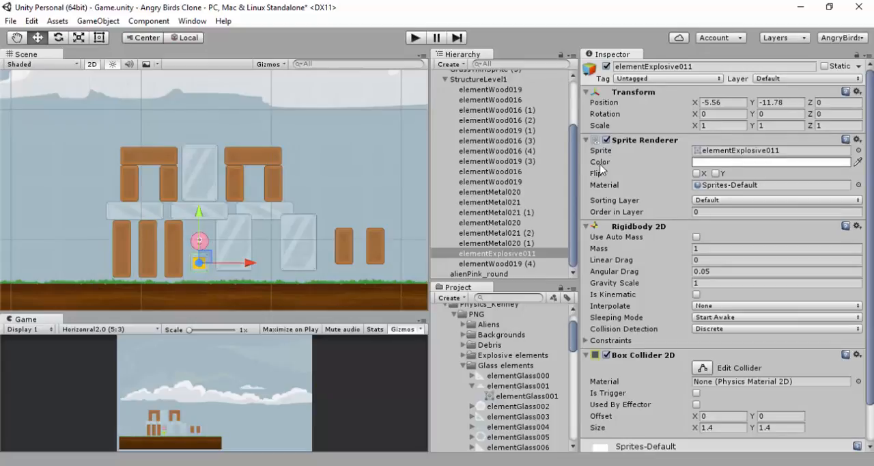
pyautogui.click(786, 104)
pyautogui.write('-12.2')
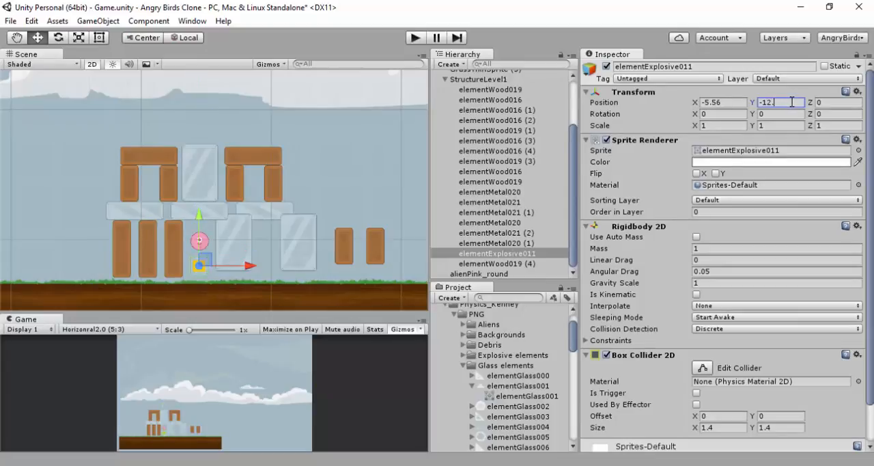
# Set the Y position of the pink alien above the explosive box, alienPink_round, to -10.8
pyautogui.click(215, 248)
pyautogui.click(201, 241)
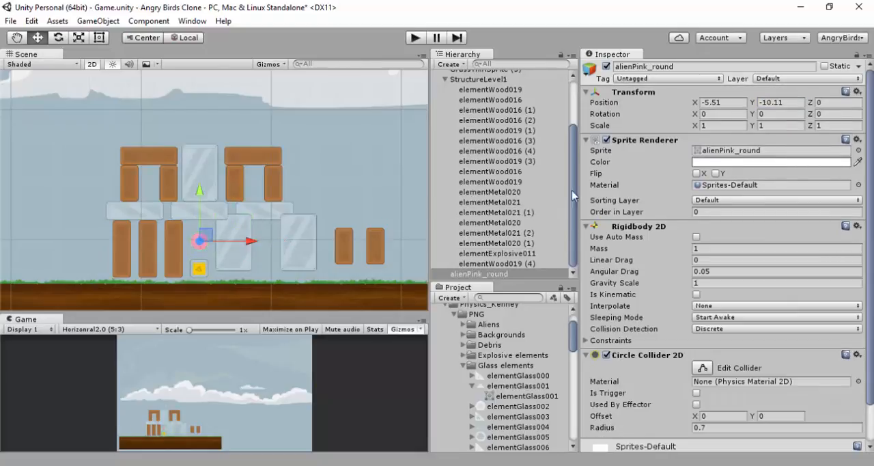
pyautogui.doubleClick(781, 106)
pyautogui.press('BackSpace')
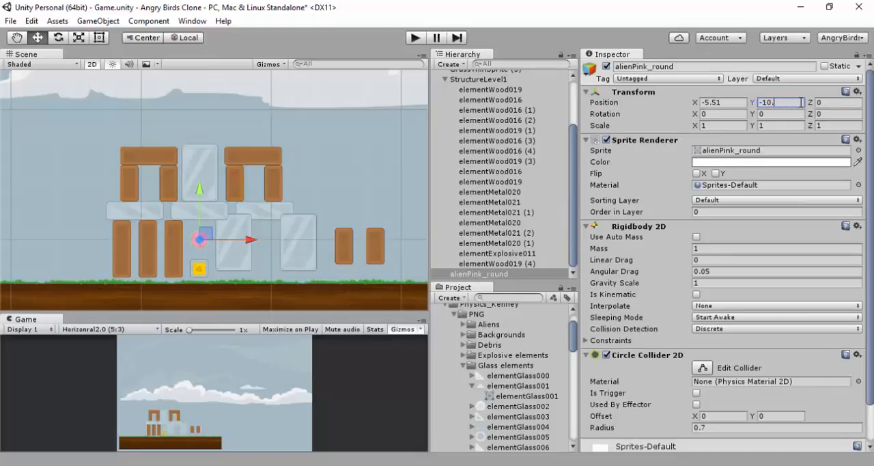
pyautogui.write('8')
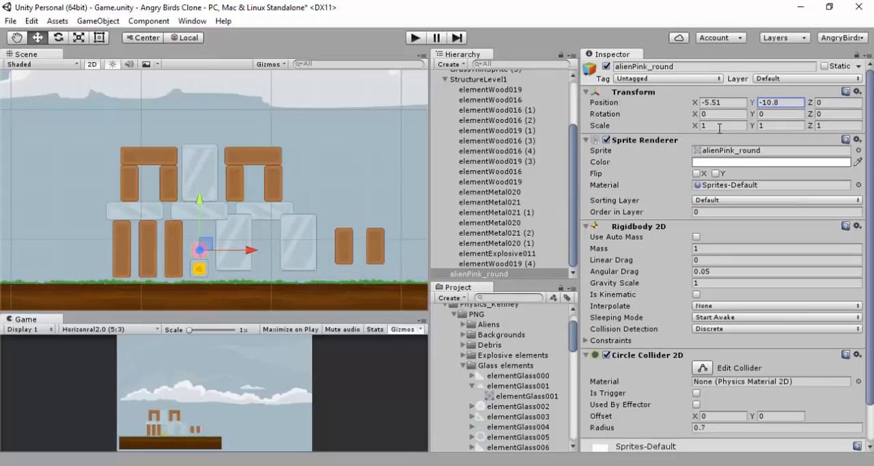
# Set the Y position of the two lower metal blocks, elementMetal021 and elementMetal021 (1), together to -10.7
pyautogui.click(230, 232)
pyautogui.keyDown('shift'); pyautogui.click(297, 230); pyautogui.keyUp('shift')
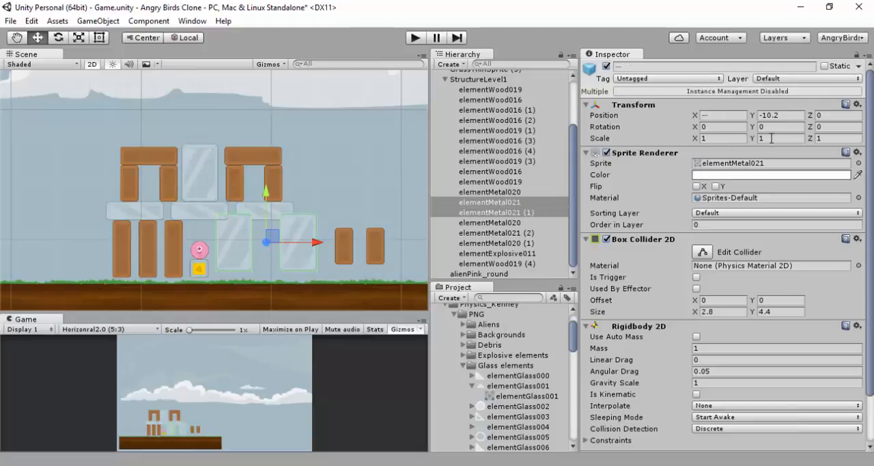
pyautogui.click(788, 117)
pyautogui.doubleClick(788, 121)
pyautogui.write('7')
# Set the Y position of the two separate short wood pillars, elementWood016 (3) and elementWood016 (4), together to -11.5
pyautogui.click(345, 236)
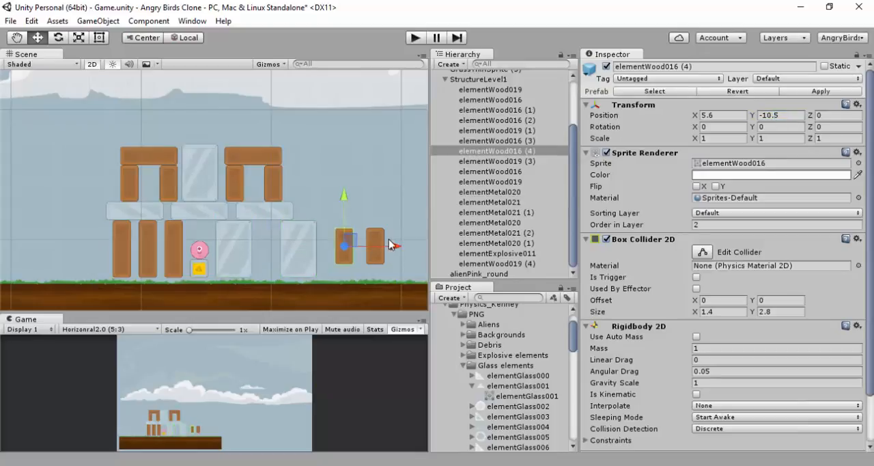
pyautogui.keyDown('shift'); pyautogui.click(378, 237); pyautogui.keyUp('shift')
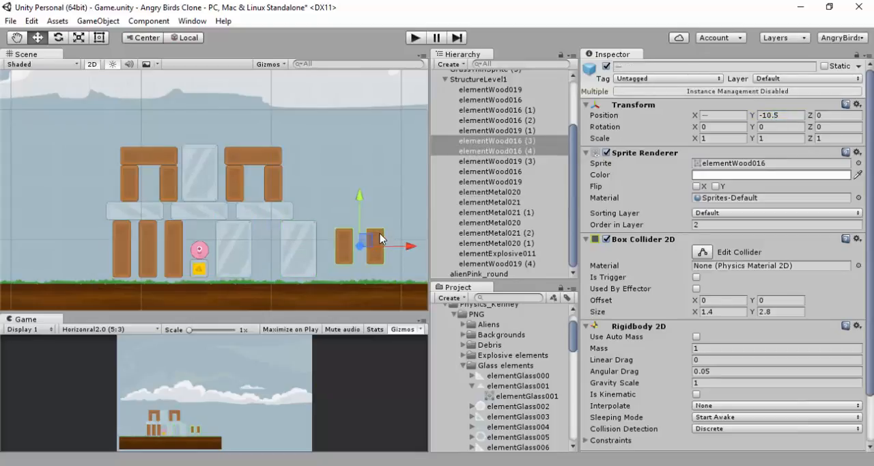
pyautogui.click(771, 116)
pyautogui.write('1')
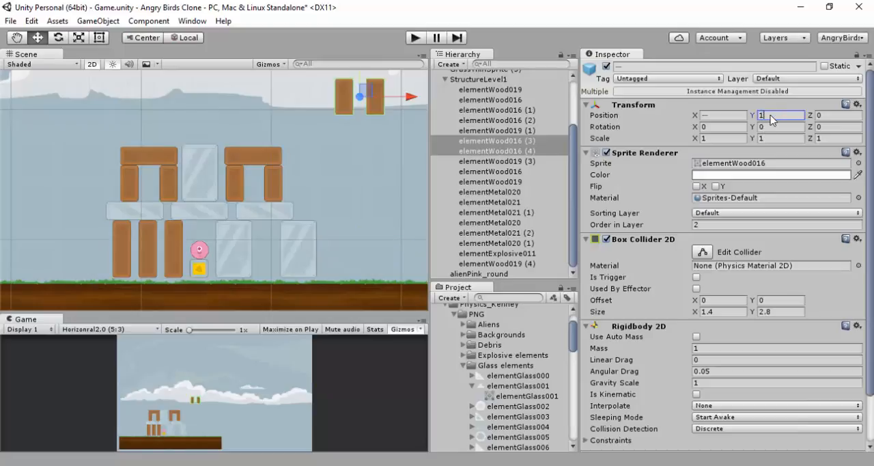
pyautogui.press('BackSpace')
pyautogui.write('-11.55')
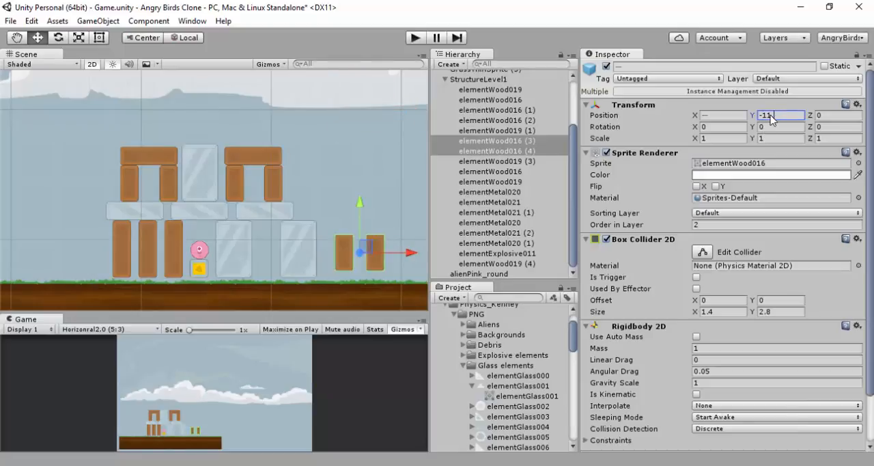
pyautogui.press('BackSpace')
pyautogui.press('BackSpace')
pyautogui.press('BackSpace')
pyautogui.press('BackSpace')
pyautogui.press('BackSpace')
pyautogui.press('BackSpace')
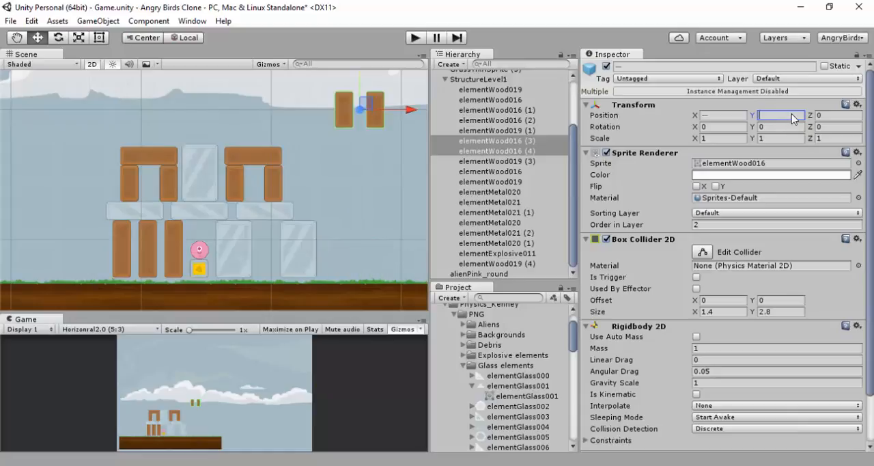
pyautogui.write('-11.5')
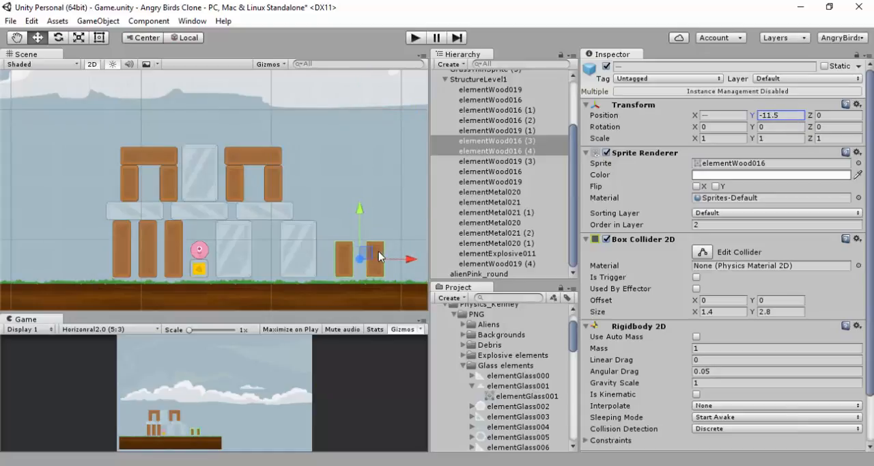
# Set the X position of the separate short pillar nearer the tower, elementWood016 (4), to 5.3
pyautogui.click(346, 253)
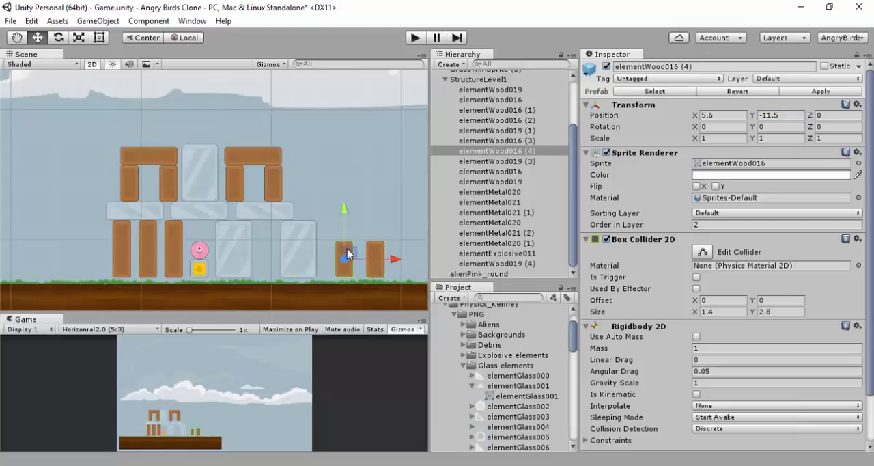
pyautogui.click(728, 114)
pyautogui.write('5.3')
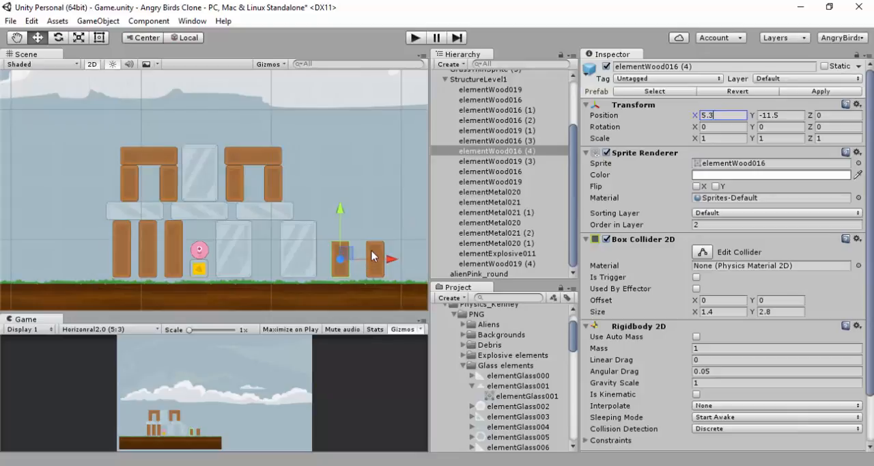
# Set the X position of the outermost short wood pillar, elementWood016 (3), to 8.5
pyautogui.click(373, 256)
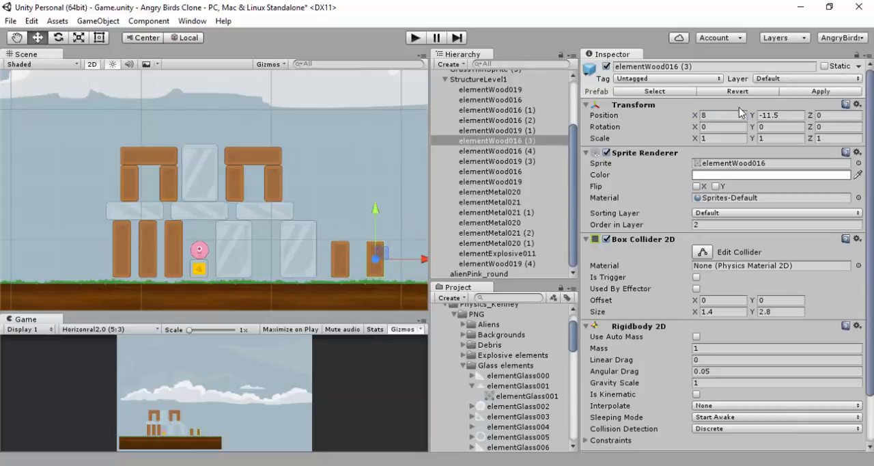
pyautogui.click(723, 114)
pyautogui.write('-')
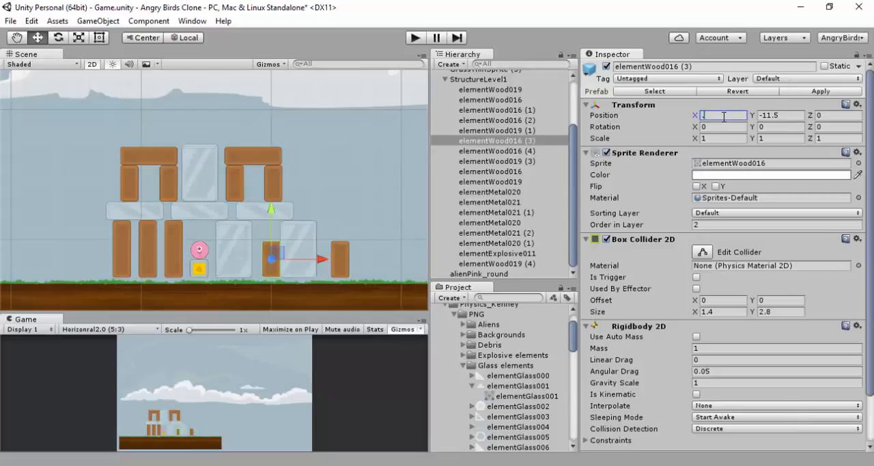
pyautogui.write('8.5')
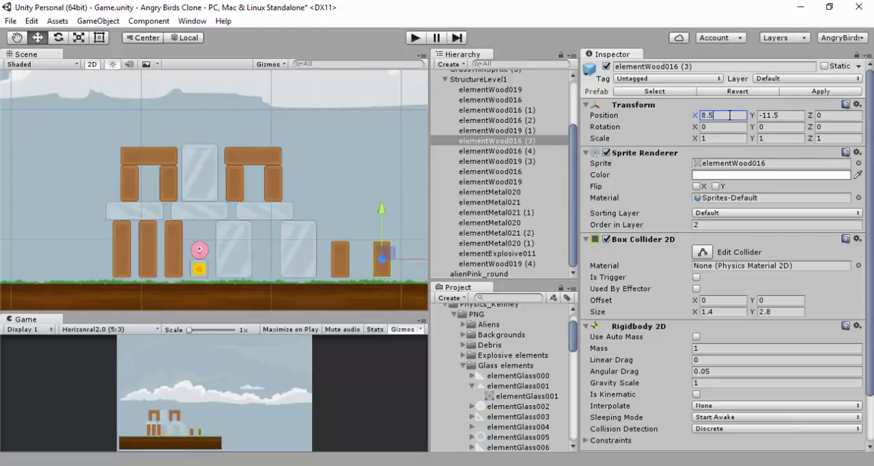
pyautogui.click(310, 169)
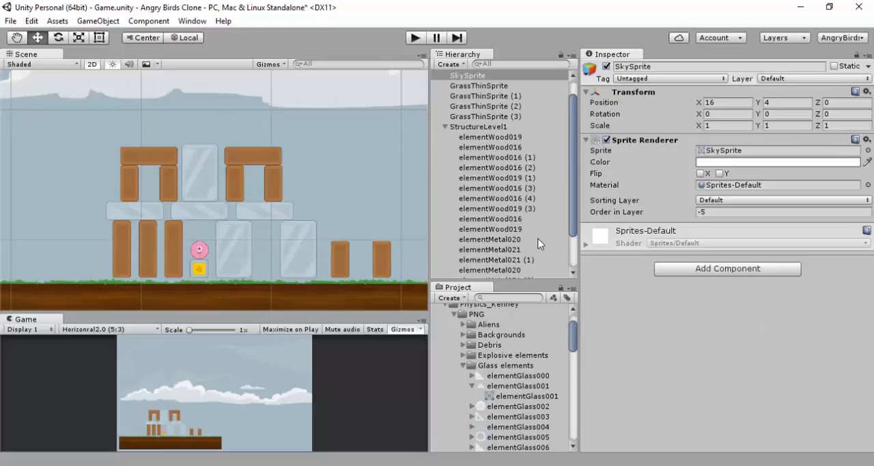
# Duplicate the alienPink_round object five times, creating copies (1) to (5)
pyautogui.scroll(-3, 536, 244)
pyautogui.click(486, 275)
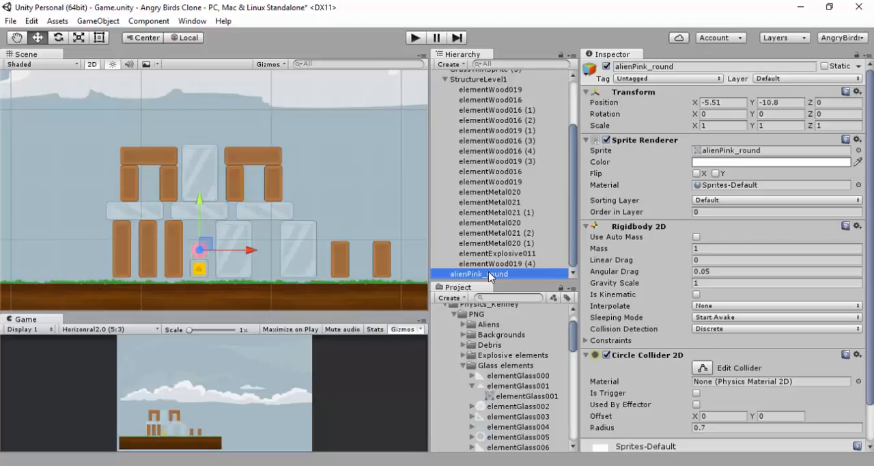
pyautogui.hotkey('ctrl', 'd')
pyautogui.hotkey('ctrl', 'd')
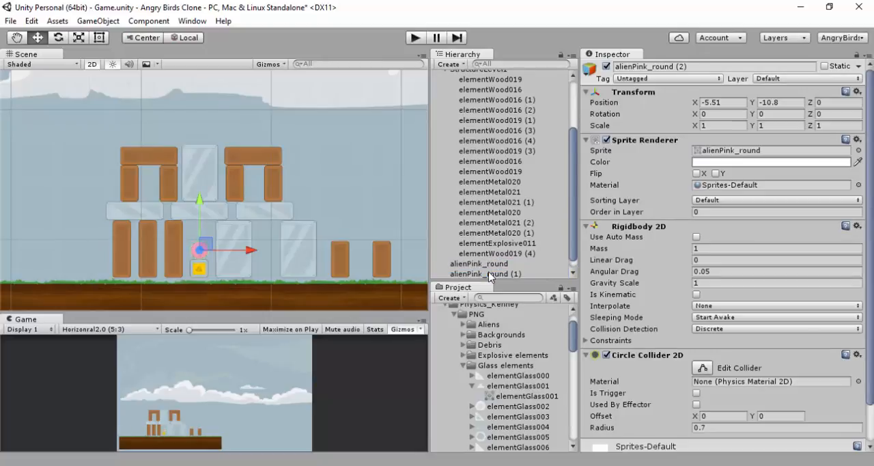
pyautogui.hotkey('ctrl', 'd')
pyautogui.hotkey('ctrl', 'd')
pyautogui.hotkey('ctrl', 'd')
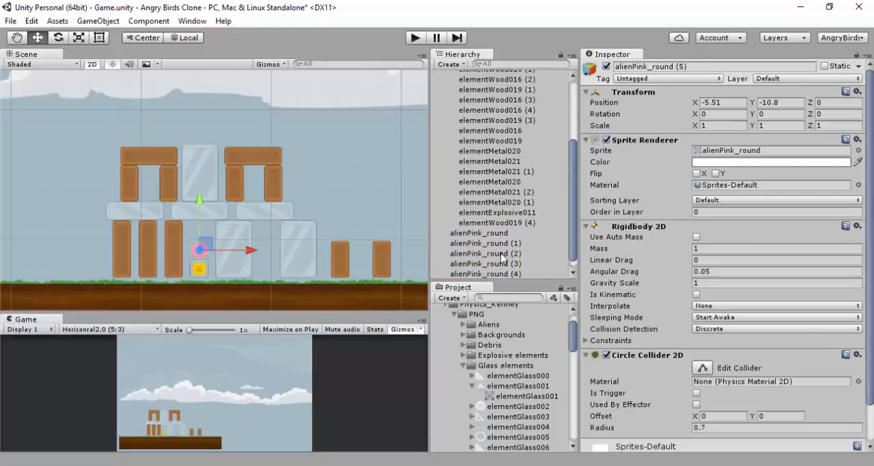
# Move alienPink_round (1) between the pillars of the first upper wood arch, about X -9.51, Y -5.8, and test-run the scene
pyautogui.click(506, 243)
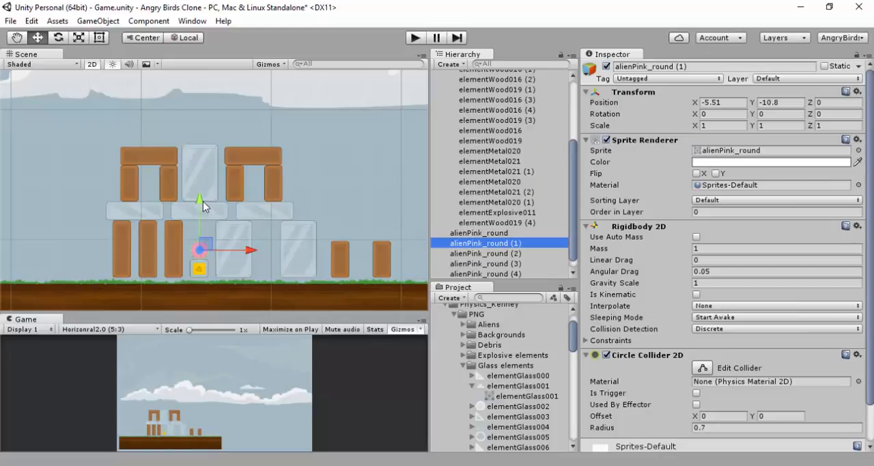
pyautogui.moveTo(203, 201); pyautogui.dragTo(203, 138)
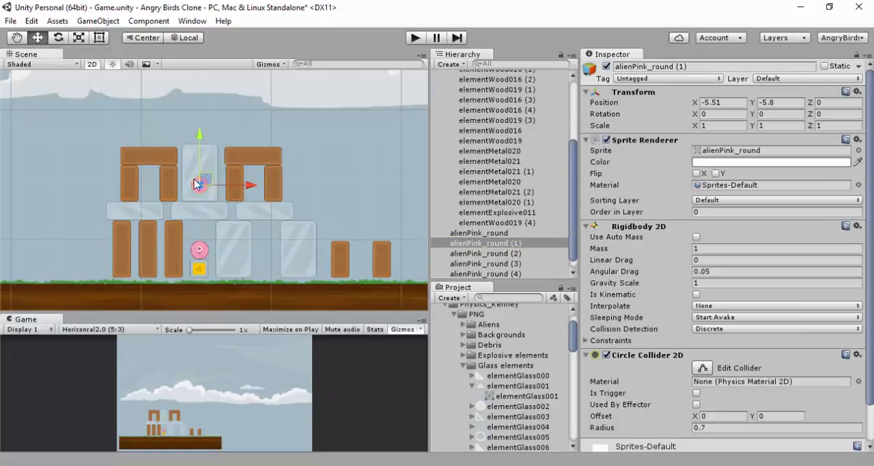
pyautogui.moveTo(205, 174)
pyautogui.mouseDown()
pyautogui.moveTo(150, 182)
pyautogui.moveTo(153, 170)
pyautogui.moveTo(192, 183)
pyautogui.mouseUp()
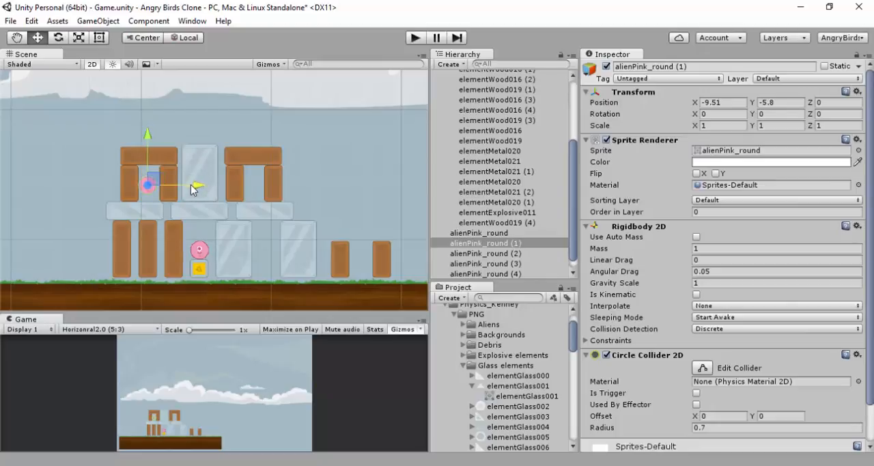
pyautogui.click(415, 38)
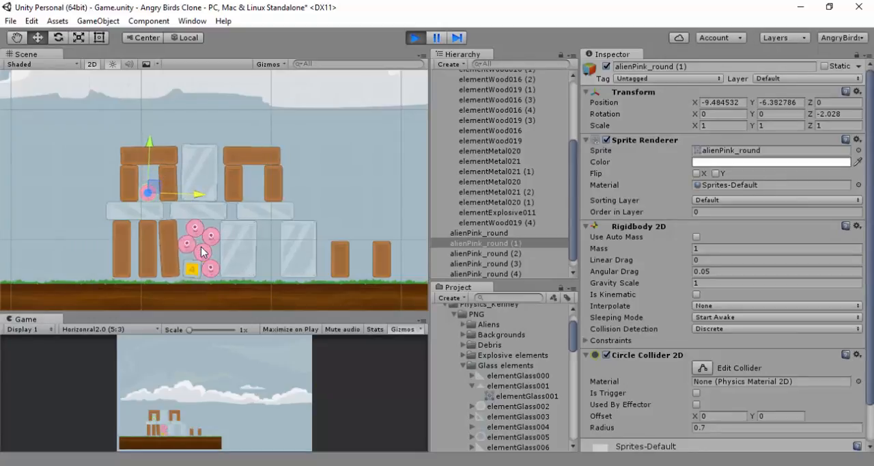
pyautogui.click(416, 38)
# Place alienPink_round (2) and (5) one above the other between the two lower metal blocks at X -0.51, Y -11.8 and -9.8
pyautogui.click(478, 253)
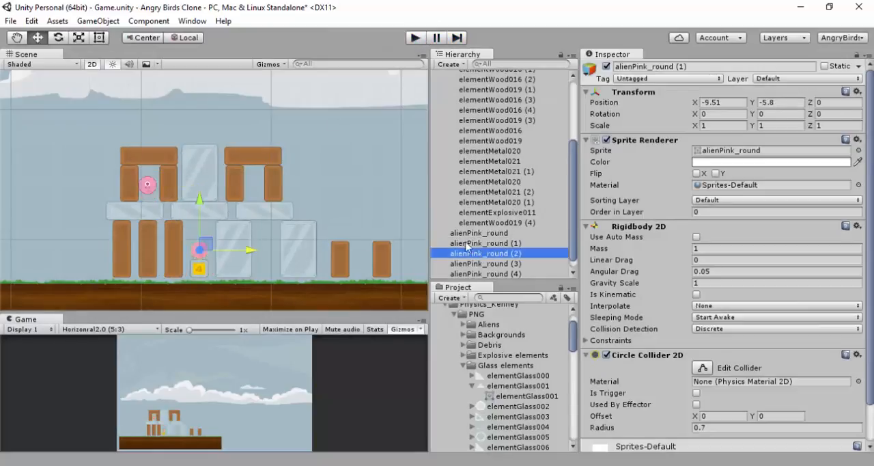
pyautogui.moveTo(208, 246); pyautogui.dragTo(270, 249)
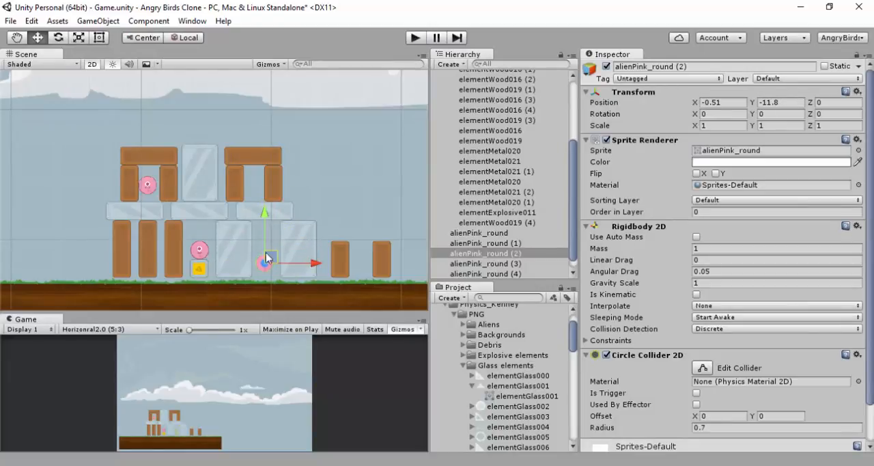
pyautogui.hotkey('ctrl', 'd')
pyautogui.moveTo(269, 259); pyautogui.dragTo(269, 233)
# Move alienPink_round (4) into the second upper arch, about X -1.51, Y -5.8, and (3) between the separate short pillars, about X 6.84, Y -11.8
pyautogui.click(202, 248)
pyautogui.keyDown('ctrl'); pyautogui.moveTo(206, 243); pyautogui.dragTo(262, 182); pyautogui.keyUp('ctrl')
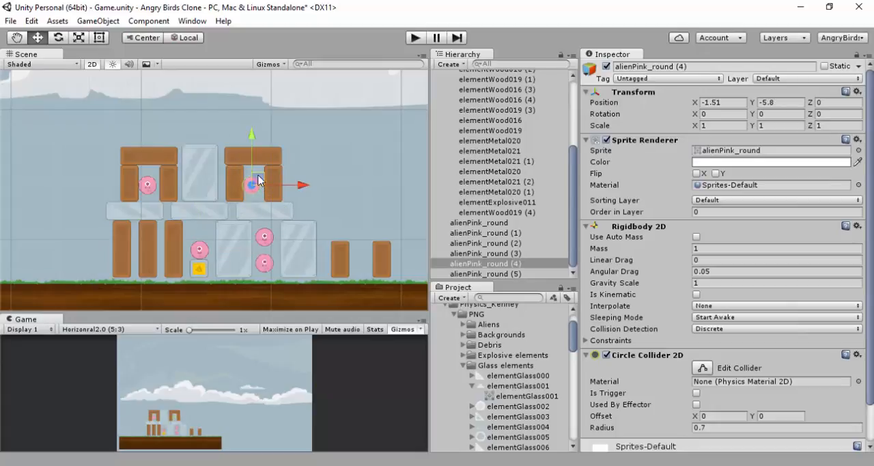
pyautogui.moveTo(202, 249); pyautogui.dragTo(409, 262)
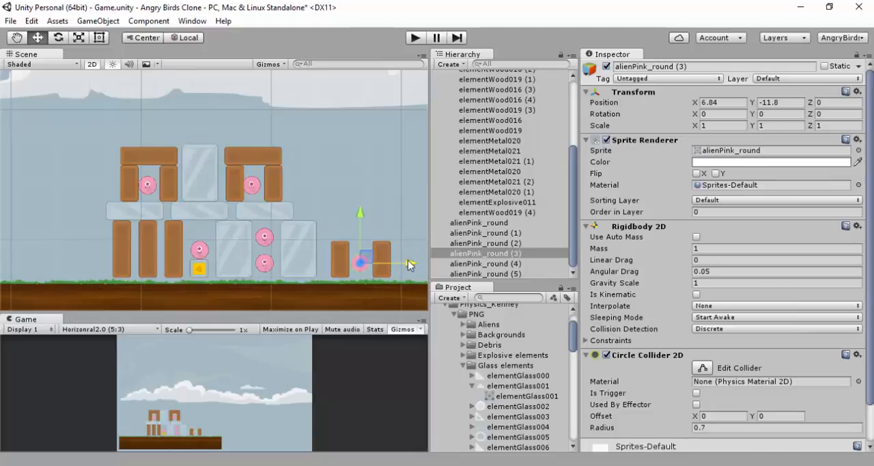
# Centre alienPink_round (4) between the pillars of the second upper arch by shifting it to about X -1.34
pyautogui.click(252, 184)
pyautogui.scroll(2, 255, 181)
pyautogui.scroll(2, 255, 181)
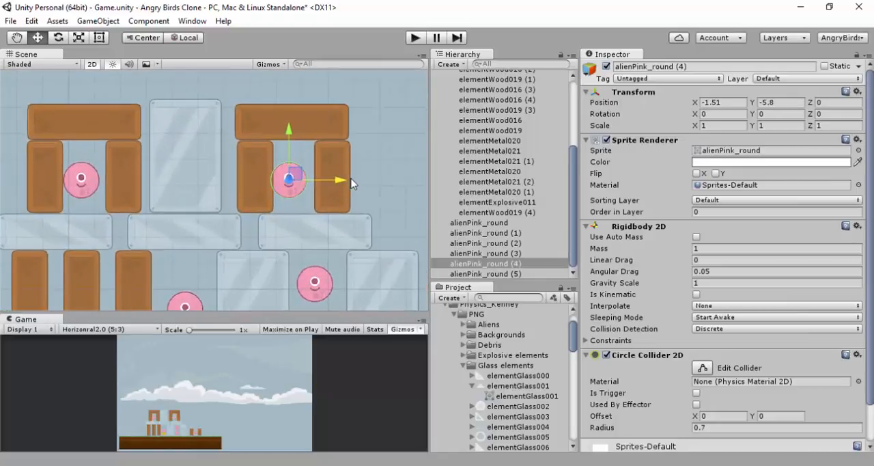
pyautogui.moveTo(341, 180); pyautogui.dragTo(345, 179)
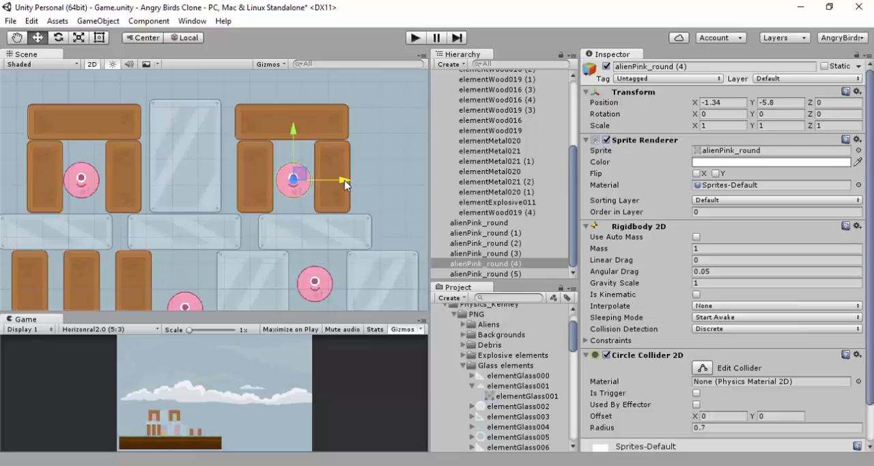
# Centre alienPink_round (1) between the pillars of the first upper arch by shifting it to about X -9.37
pyautogui.scroll(5, 331, 182)
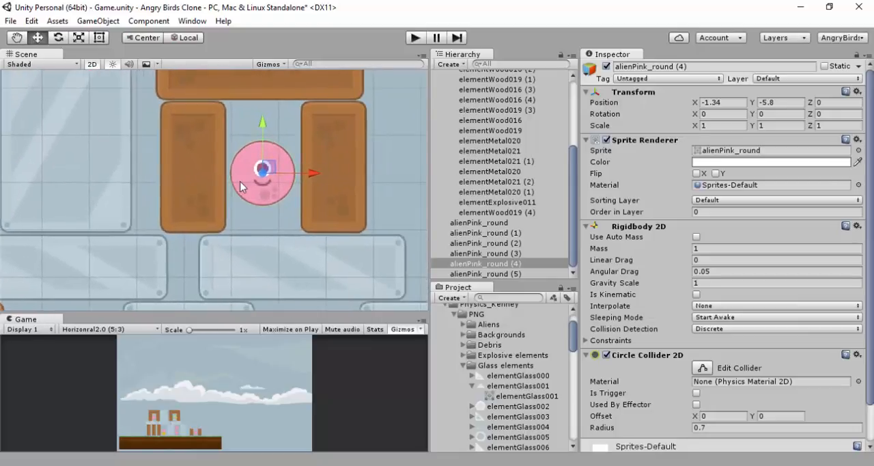
pyautogui.scroll(1, 211, 189)
pyautogui.moveTo(212, 188); pyautogui.dragTo(1, 171, button='middle')
pyautogui.scroll(-5, 185, 170)
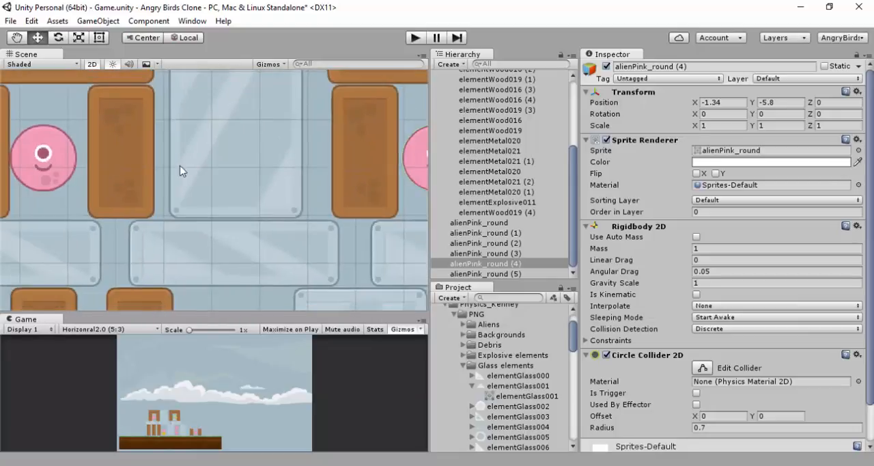
pyautogui.scroll(2, 111, 175)
pyautogui.moveTo(173, 189); pyautogui.dragTo(351, 230, button='middle')
pyautogui.scroll(1, 239, 198)
pyautogui.click(214, 186)
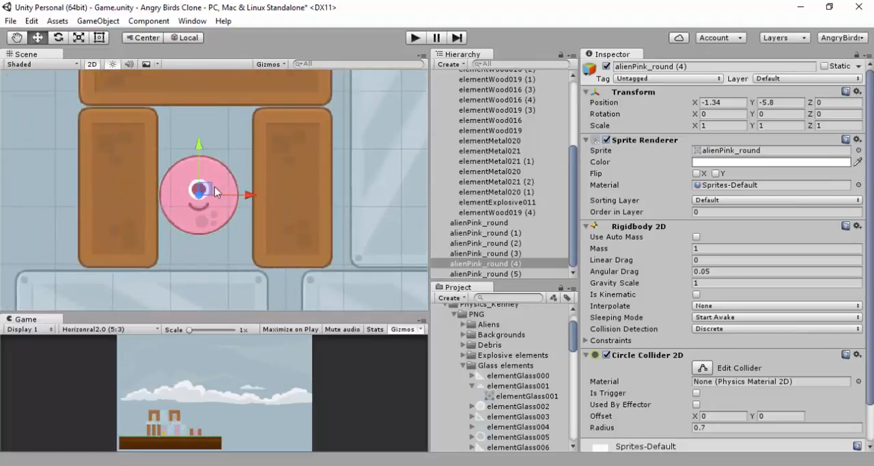
pyautogui.scroll(6, 241, 196)
pyautogui.scroll(2, 243, 198)
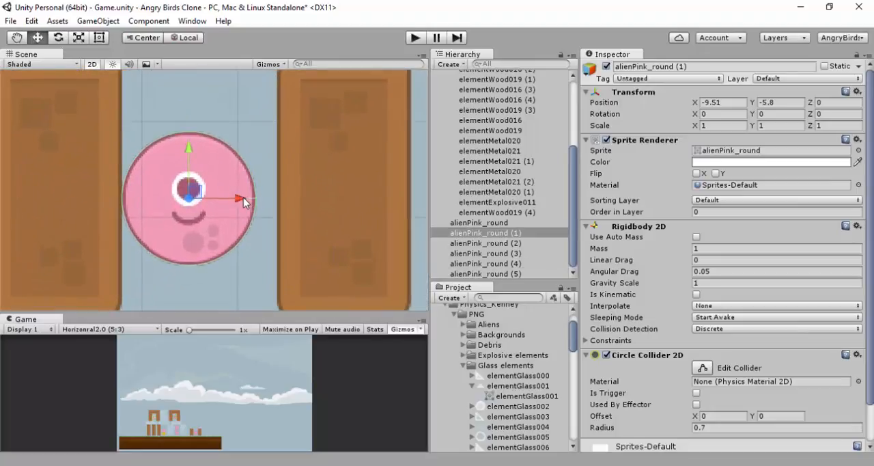
pyautogui.moveTo(243, 198); pyautogui.dragTo(256, 197)
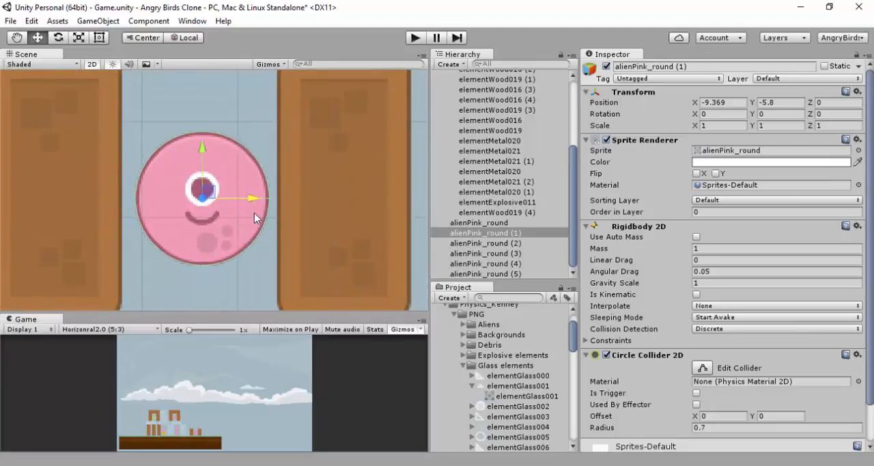
pyautogui.keyDown('ctrl'); pyautogui.click(297, 210); pyautogui.keyUp('ctrl')
pyautogui.keyDown('ctrl'); pyautogui.click(87, 187); pyautogui.keyUp('ctrl')
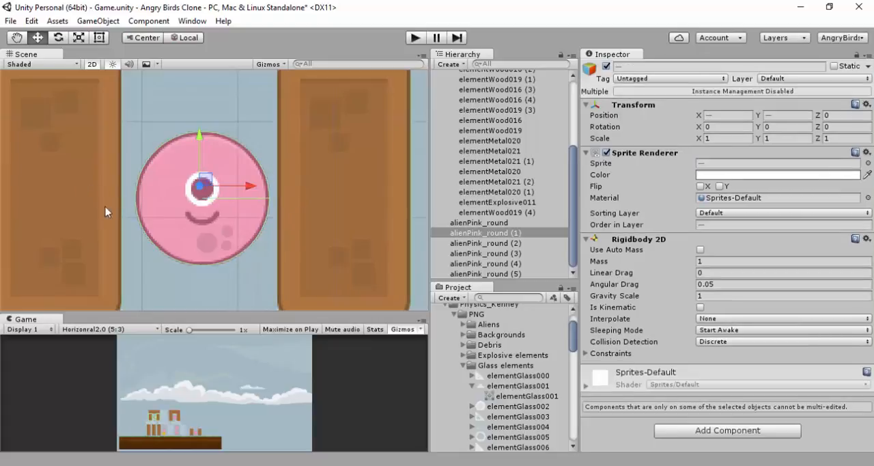
pyautogui.scroll(-5, 229, 228)
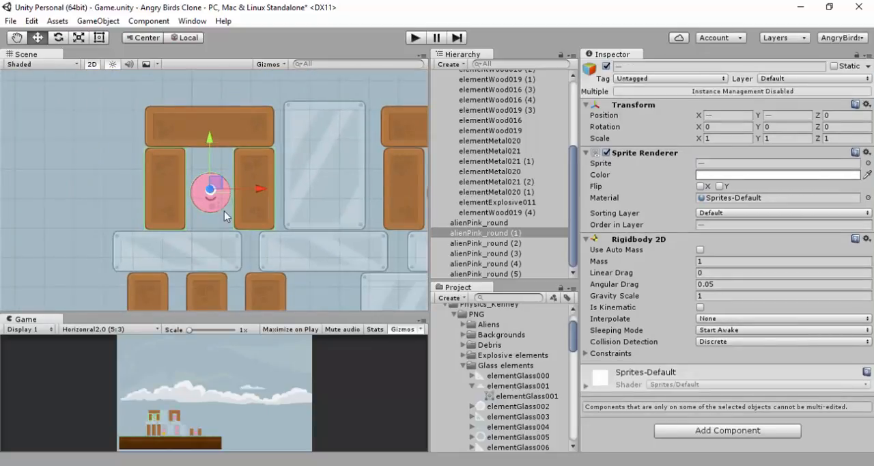
pyautogui.scroll(-5, 224, 211)
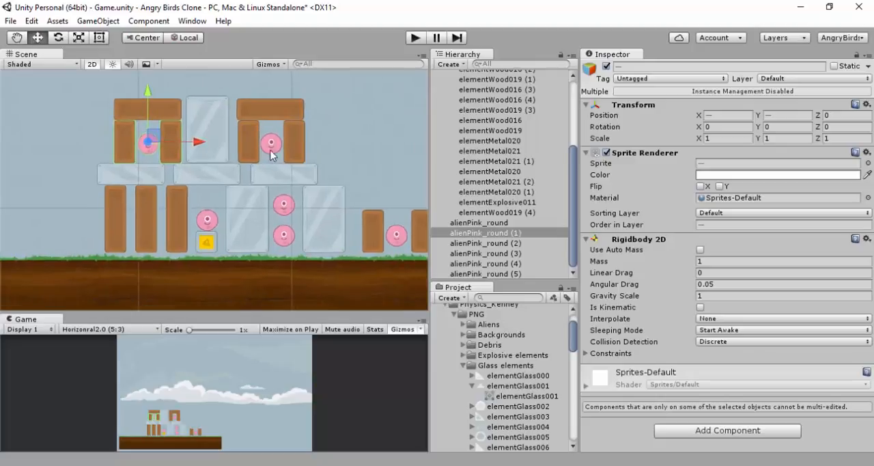
pyautogui.keyDown('ctrl'); pyautogui.click(270, 150); pyautogui.keyUp('ctrl')
pyautogui.click(780, 118)
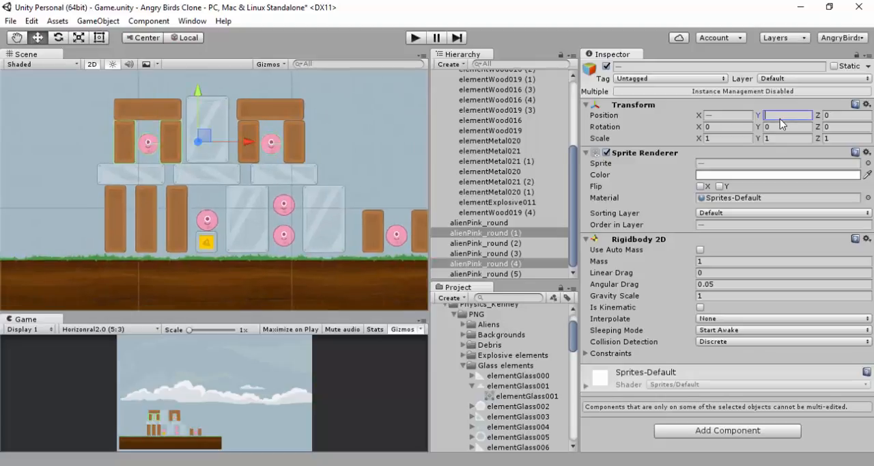
pyautogui.write('-6.38')
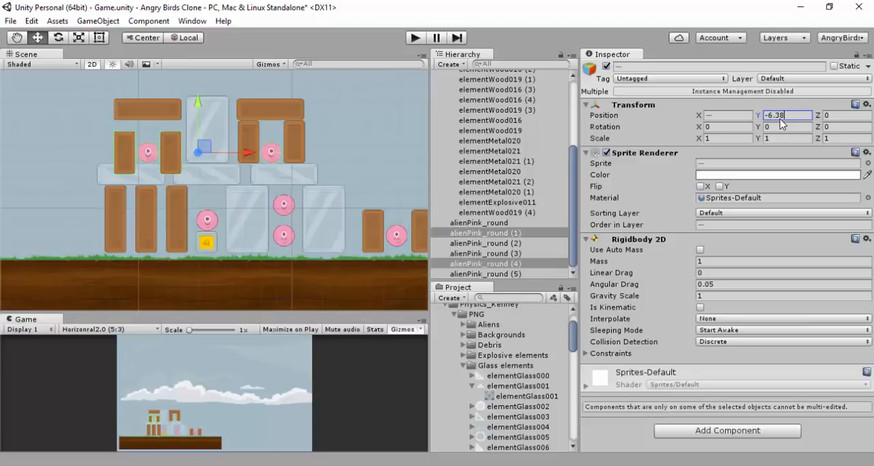
pyautogui.hotkey('ctrl', 'z')
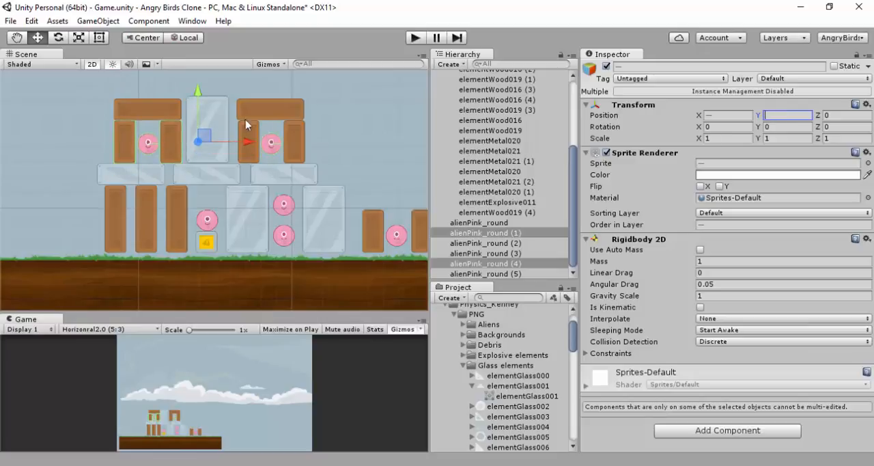
# Set the Y position of the two aliens in the upper arches, alienPink_round (1) and (4), together to -6.38
pyautogui.click(147, 142)
pyautogui.click(147, 143)
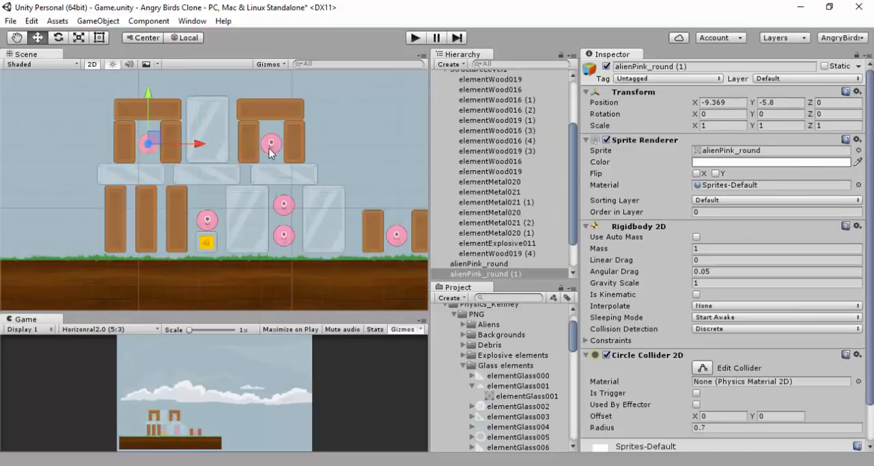
pyautogui.keyDown('ctrl'); pyautogui.click(269, 145); pyautogui.keyUp('ctrl')
pyautogui.click(789, 104)
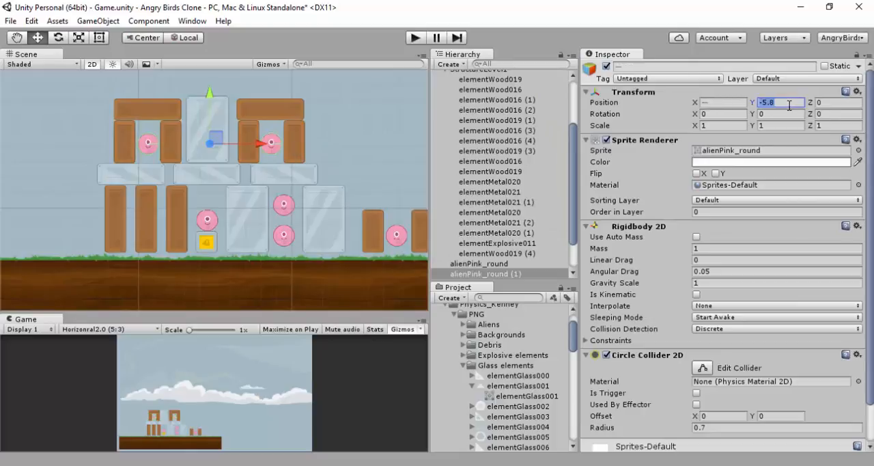
pyautogui.write('-6.')
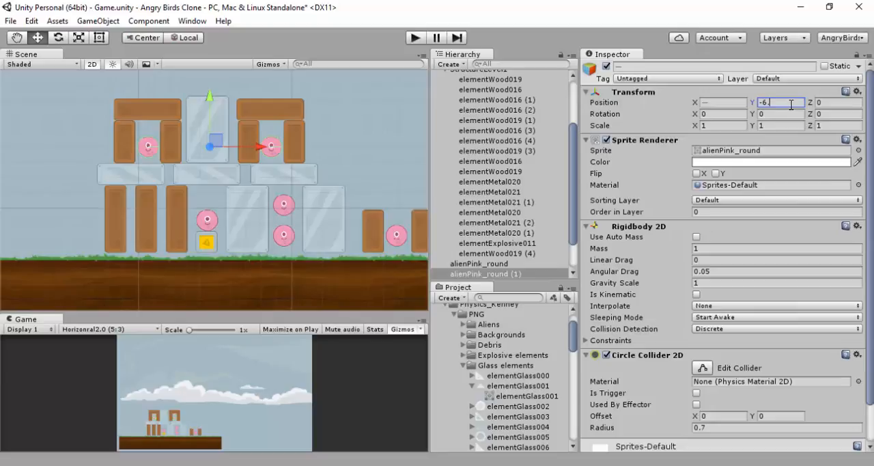
pyautogui.write('38')
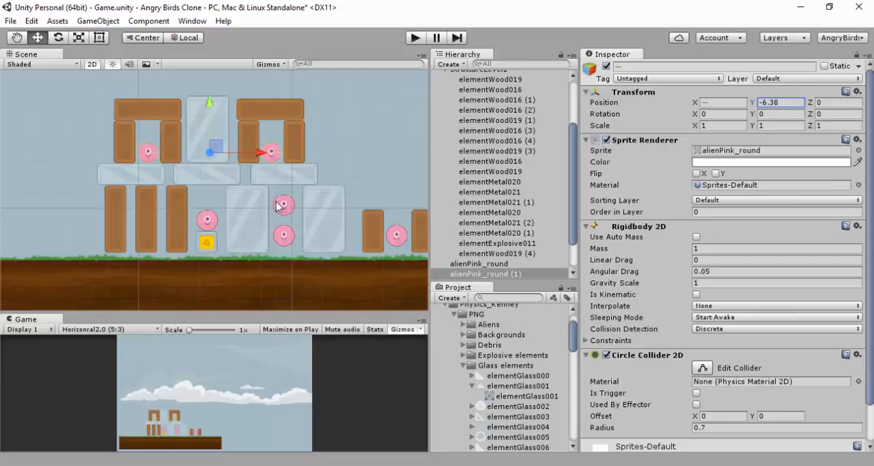
# Set the Y position of alienPink_round (5), the upper alien between the lower metal blocks, to -10.82
pyautogui.click(284, 238)
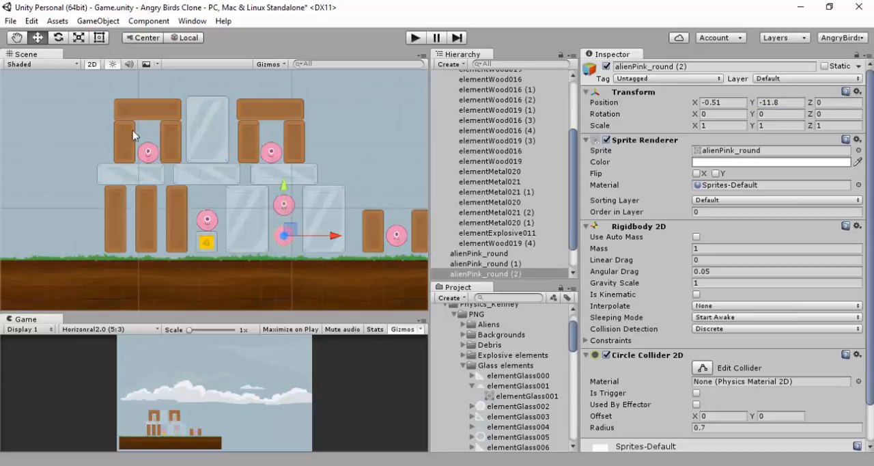
pyautogui.click(293, 206)
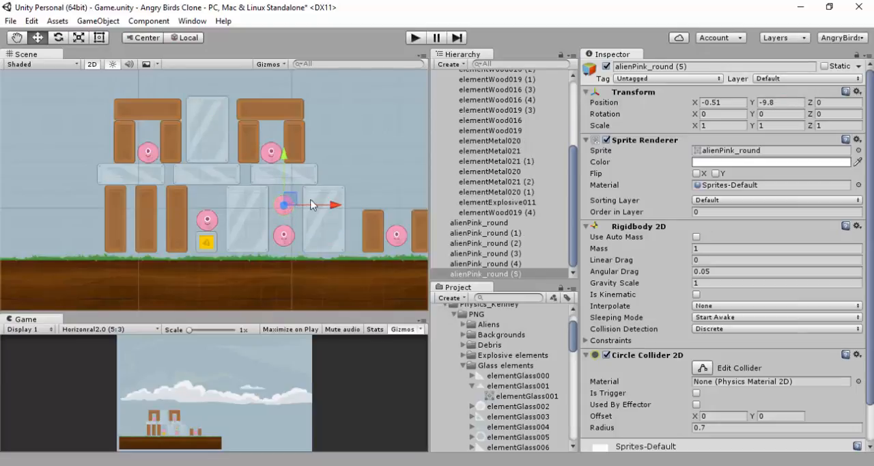
pyautogui.click(792, 103)
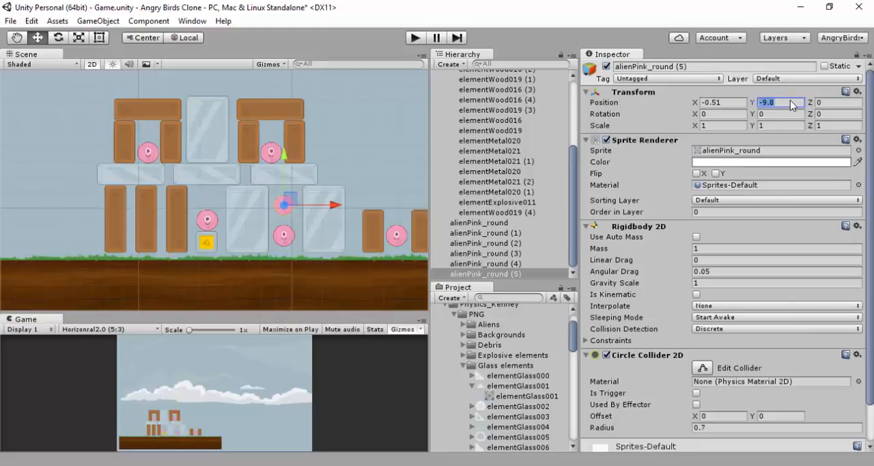
pyautogui.write('-10.82')
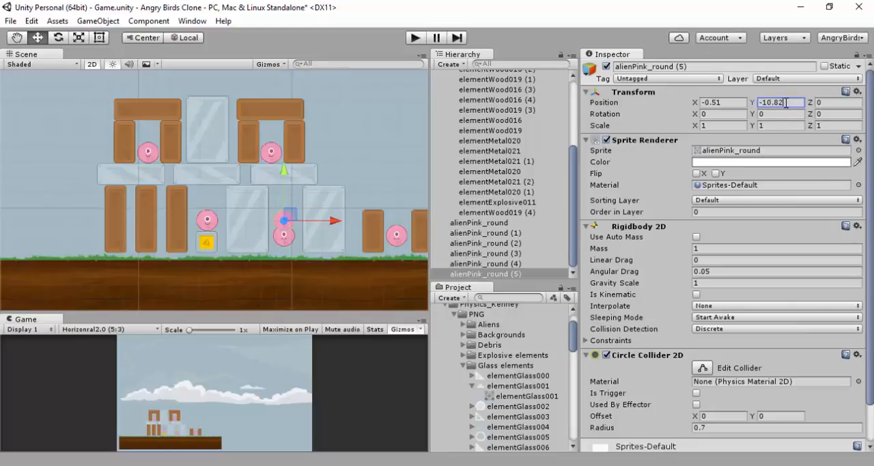
# Set the Y position of the two ground-level aliens, alienPink_round (2) and (3), together to -12.21
pyautogui.click(286, 236)
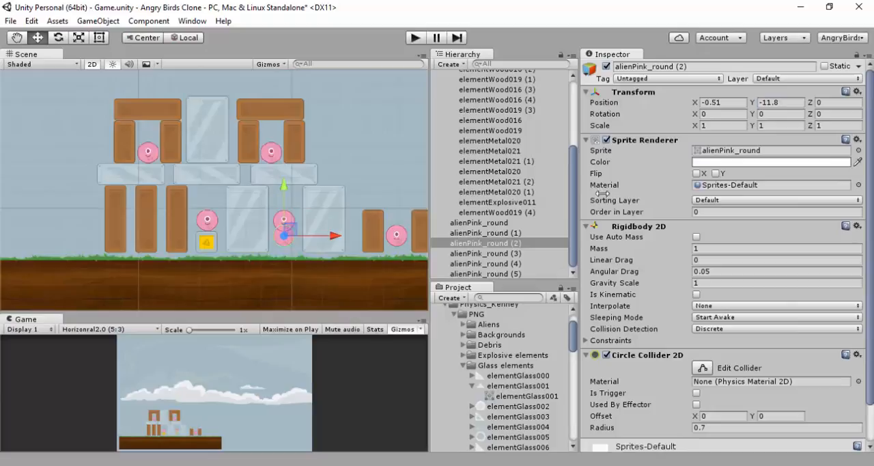
pyautogui.keyDown('shift'); pyautogui.click(390, 237); pyautogui.keyUp('shift')
pyautogui.click(794, 104)
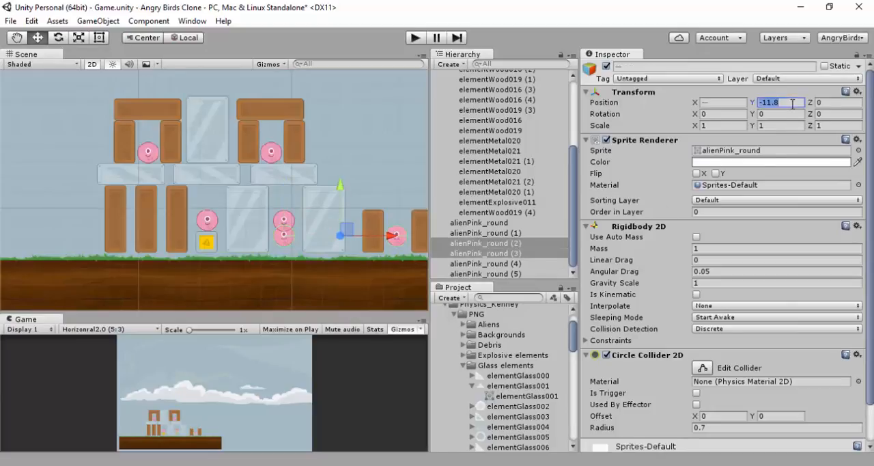
pyautogui.write('-12.')
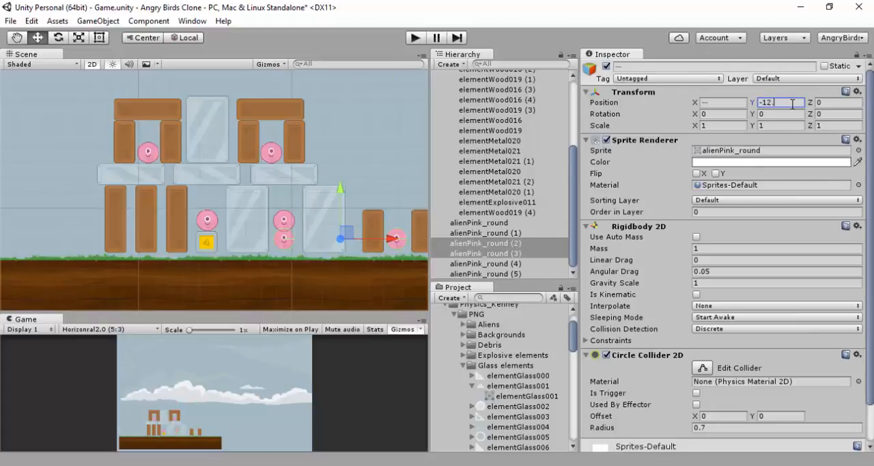
pyautogui.write('21')
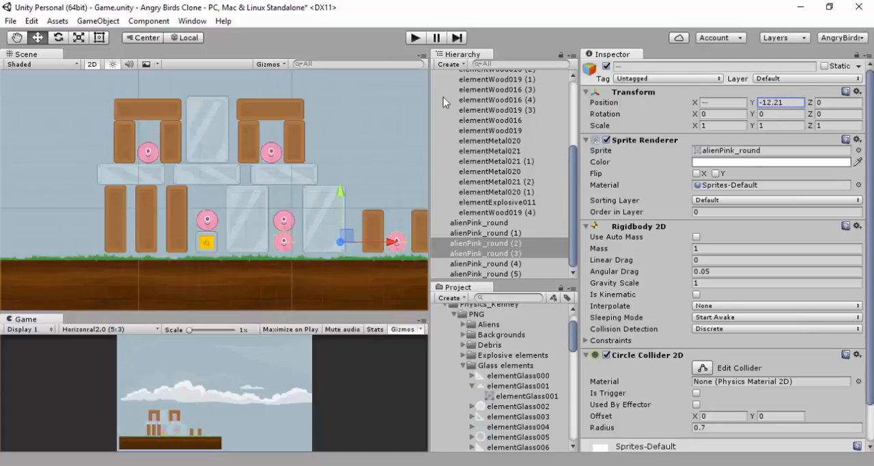
# Play-test the scene to check how the tower and aliens settle, and stop the simulation
pyautogui.click(416, 39)
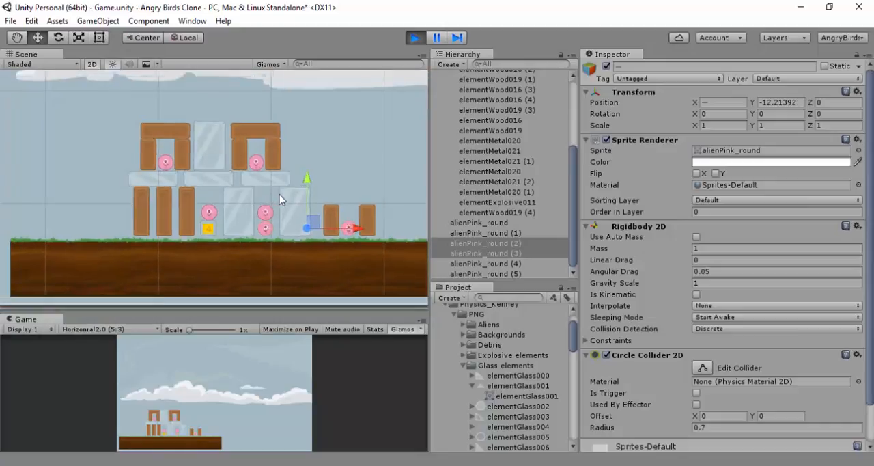
pyautogui.scroll(-3, 279, 195)
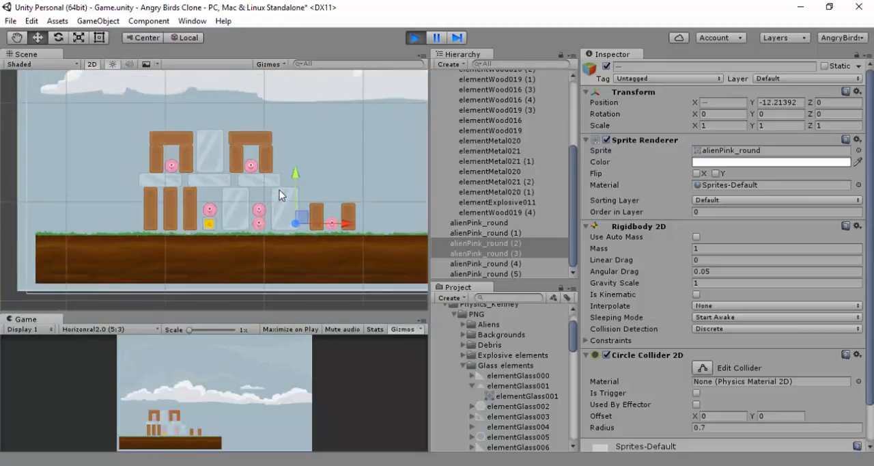
pyautogui.click(415, 37)
# Make all six pink aliens, alienPink_round through alienPink_round (5), children of StructureLevel1 and collapse it
pyautogui.click(472, 223)
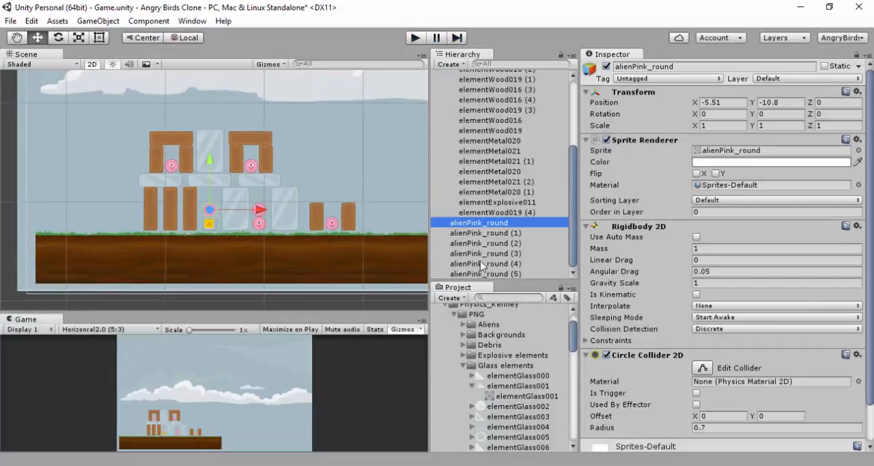
pyautogui.keyDown('shift'); pyautogui.click(504, 272); pyautogui.keyUp('shift')
pyautogui.scroll(5, 502, 262)
pyautogui.scroll(-5, 502, 261)
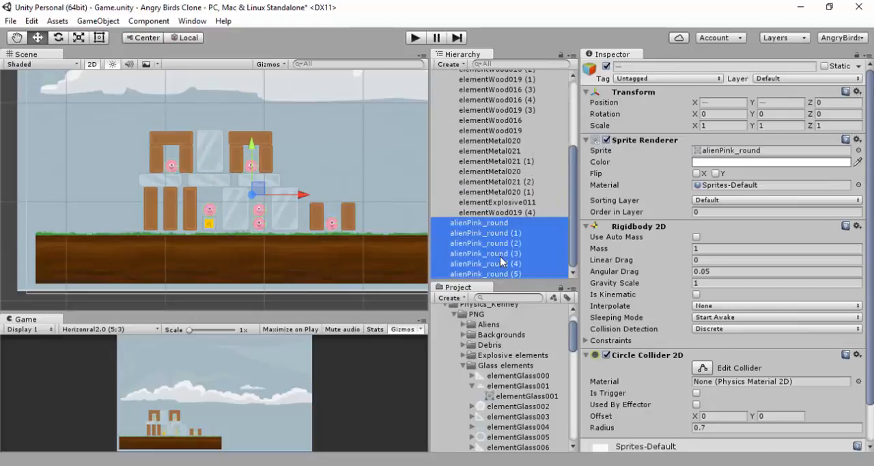
pyautogui.scroll(2, 502, 262)
pyautogui.scroll(-2, 502, 262)
pyautogui.scroll(5, 502, 205)
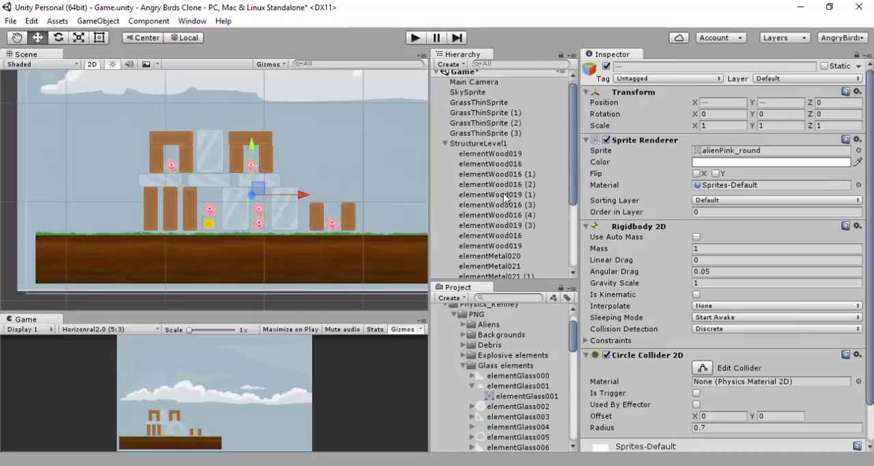
pyautogui.scroll(-4, 461, 157)
pyautogui.moveTo(477, 224); pyautogui.dragTo(490, 145)
pyautogui.click(444, 147)
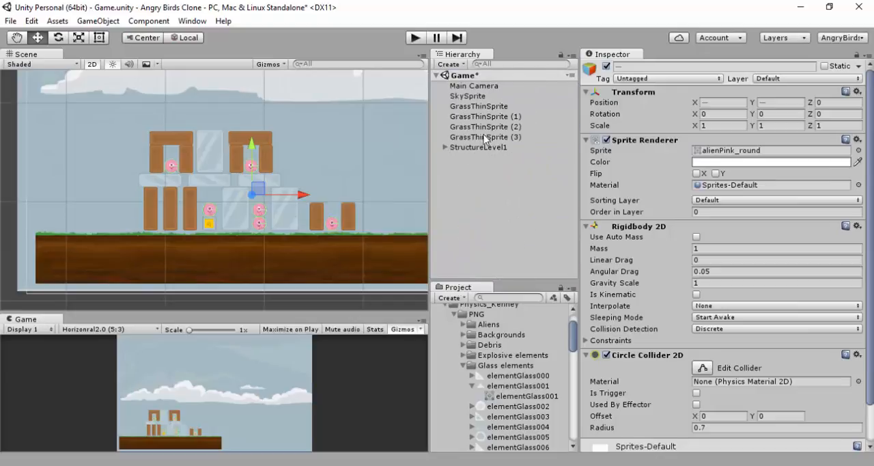
# Create an empty object named Grass and reset its position to 0, 0, 0
pyautogui.click(477, 199)
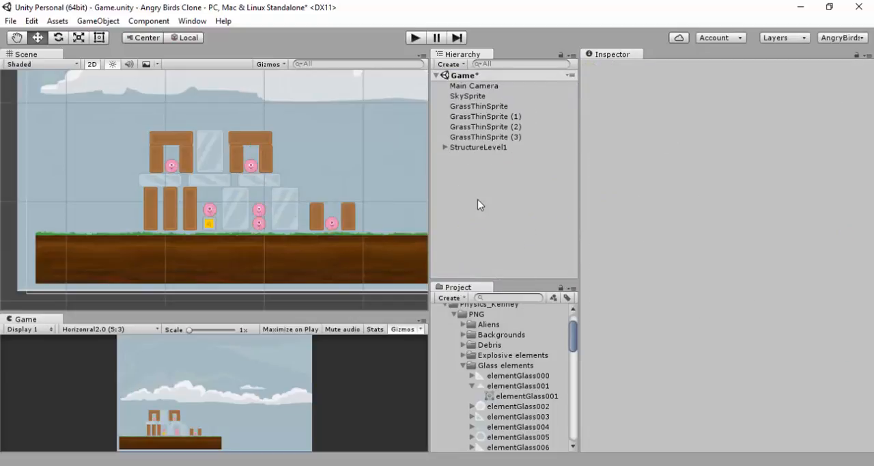
pyautogui.rightClick(478, 199)
pyautogui.click(522, 305)
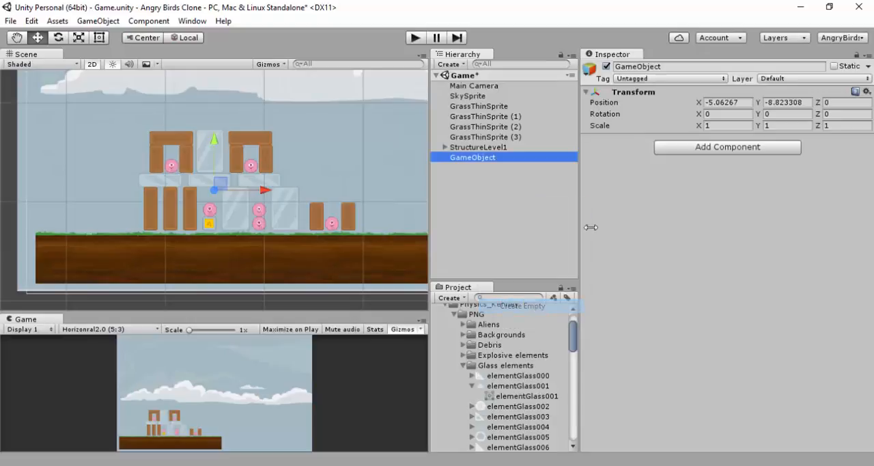
pyautogui.click(642, 67)
pyautogui.write('G')
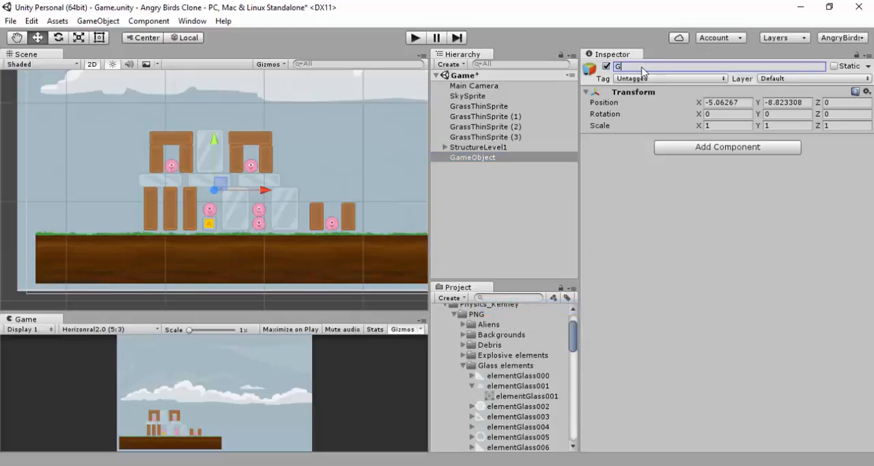
pyautogui.write('rass')
pyautogui.press('Return')
pyautogui.click(867, 90)
pyautogui.click(756, 103)
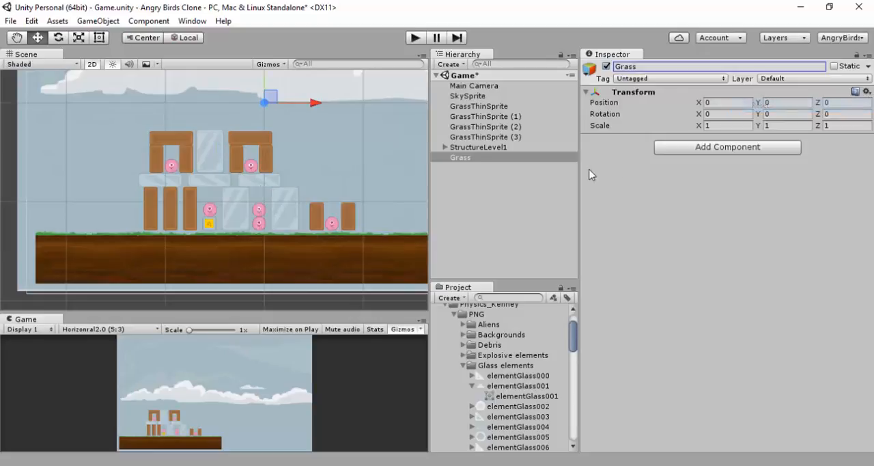
# Group the four GrassThinSprite objects under Grass and collapse the group
pyautogui.click(496, 137)
pyautogui.keyDown('shift'); pyautogui.click(493, 106); pyautogui.keyUp('shift')
pyautogui.moveTo(492, 113); pyautogui.dragTo(467, 156)
pyautogui.click(446, 116)
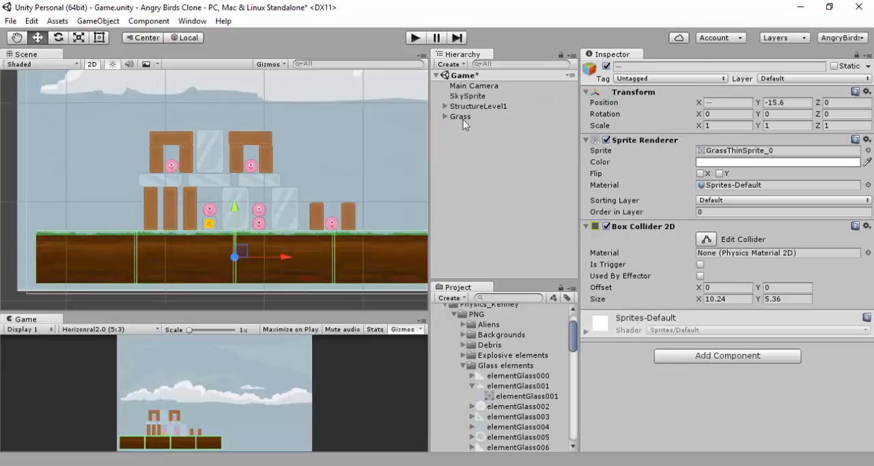
# Check the children of StructureLevel1 and rename the object as StructureLevel2
pyautogui.click(444, 106)
pyautogui.scroll(-2, 452, 131)
pyautogui.scroll(2, 447, 125)
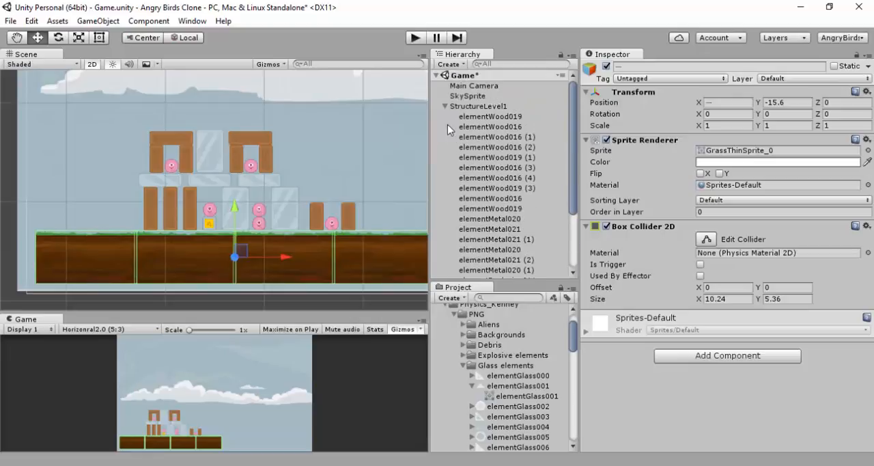
pyautogui.click(445, 107)
pyautogui.click(471, 107)
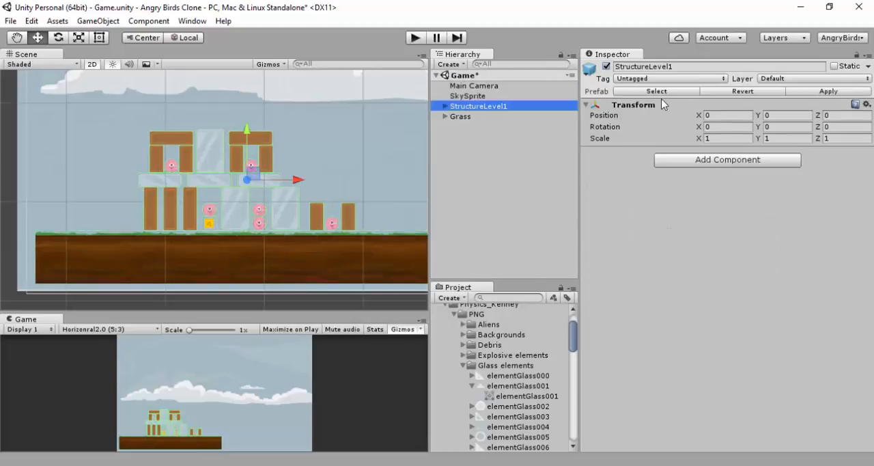
pyautogui.click(676, 66)
pyautogui.write('2')
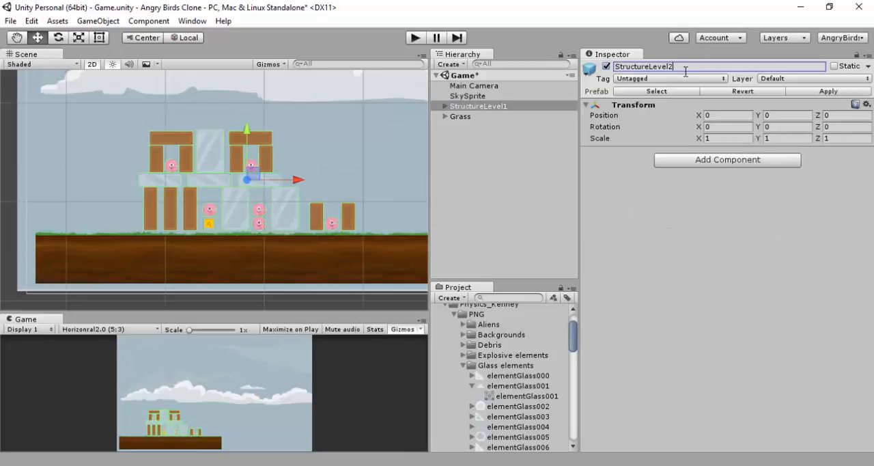
# Save StructureLevel2 as a prefab in the Prefabs folder and add an instance of the StructureLevel1 prefab to the scene
pyautogui.click(455, 314)
pyautogui.click(445, 342)
pyautogui.click(437, 323)
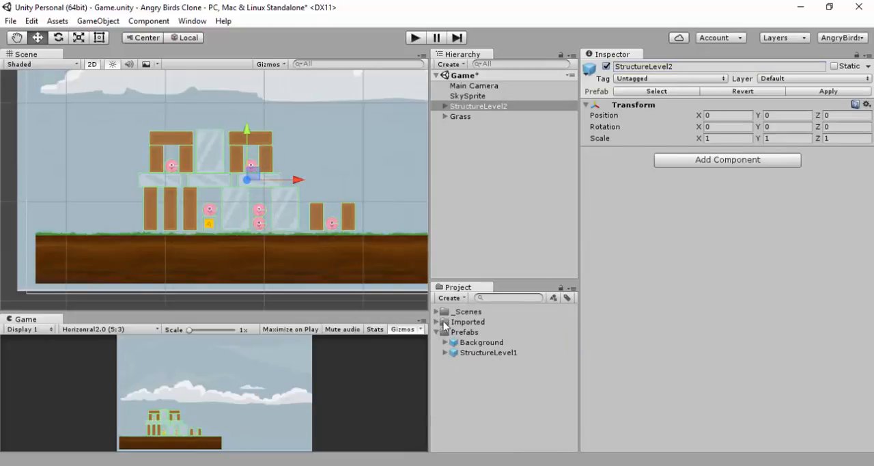
pyautogui.click(485, 107)
pyautogui.moveTo(487, 115); pyautogui.dragTo(478, 158)
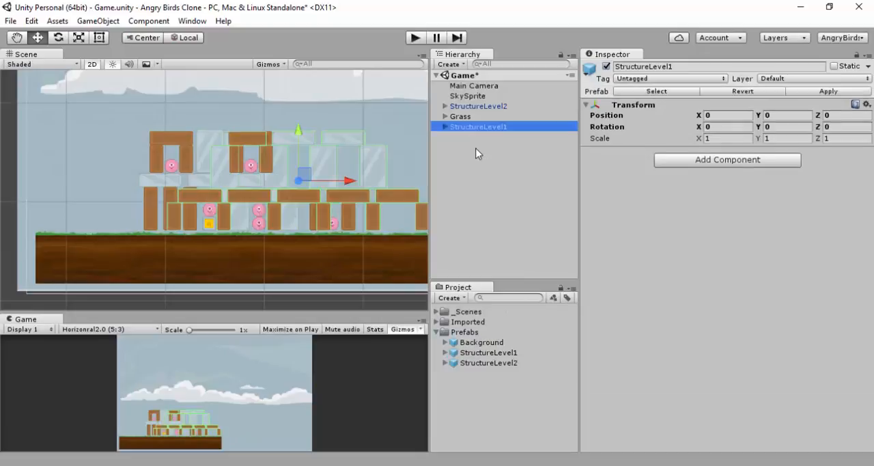
# Duplicate the Grass group and move the copy to X 40 so it extends the ground
pyautogui.scroll(-5, 380, 167)
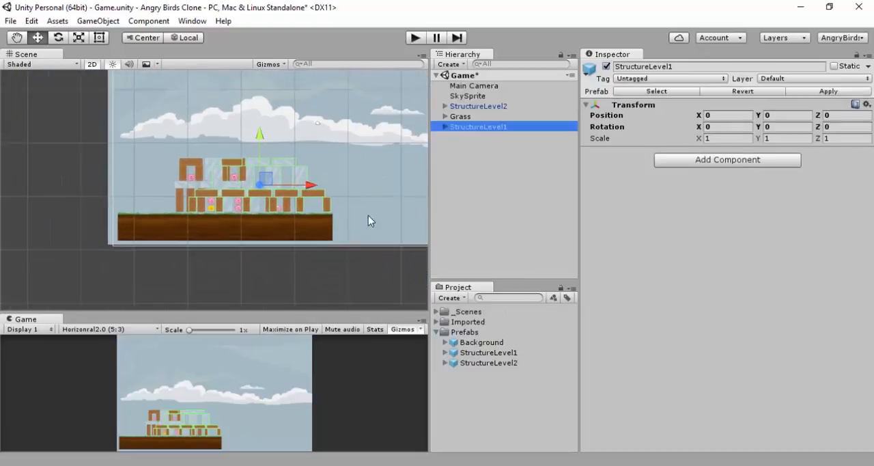
pyautogui.click(461, 117)
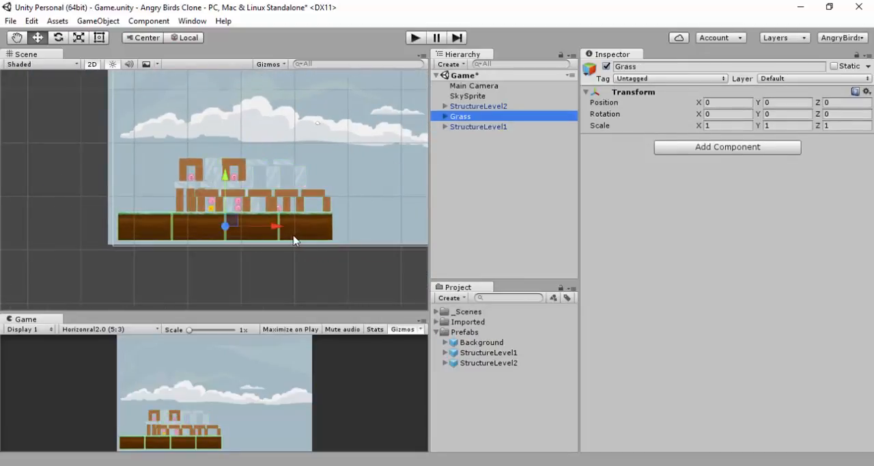
pyautogui.hotkey('ctrl', 'd')
pyautogui.moveTo(277, 232); pyautogui.dragTo(486, 230)
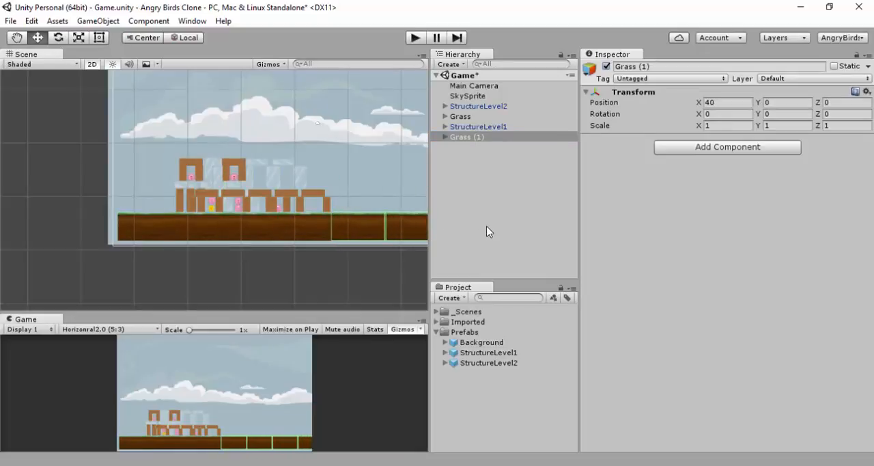
# Move StructureLevel2 along the ground to X 41, clear of StructureLevel1
pyautogui.click(490, 107)
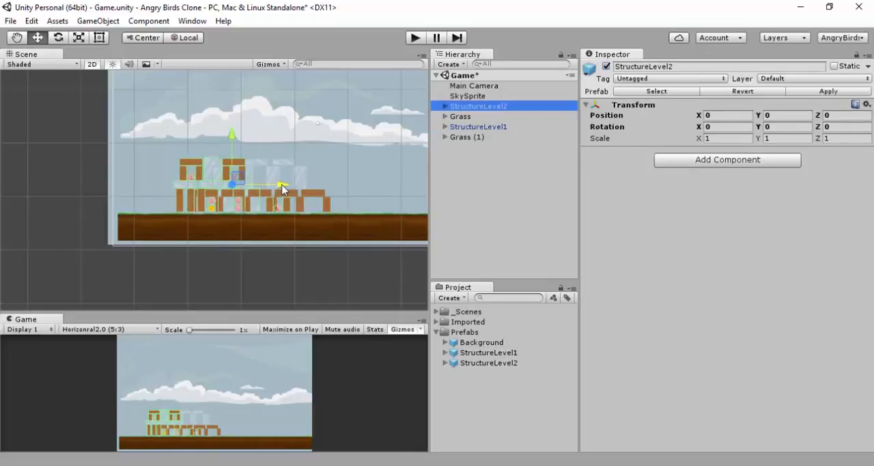
pyautogui.moveTo(282, 189); pyautogui.dragTo(458, 180)
pyautogui.scroll(-9, 401, 192)
pyautogui.moveTo(403, 186); pyautogui.dragTo(430, 187)
pyautogui.scroll(11, 321, 201)
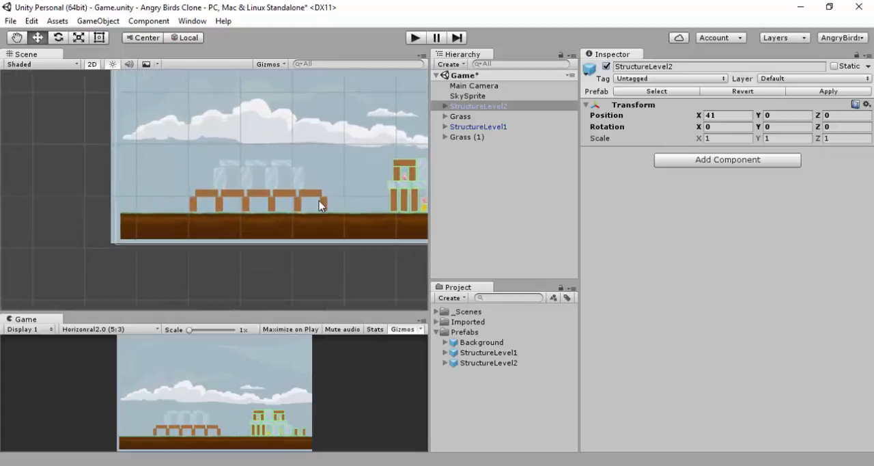
# Place two copies of alienPink_round (1) between StructureLevel1's upright upper blocks, at about X -32.37 and X -37.37, both at Y -7.38
pyautogui.moveTo(324, 200); pyautogui.dragTo(209, 180, button='middle')
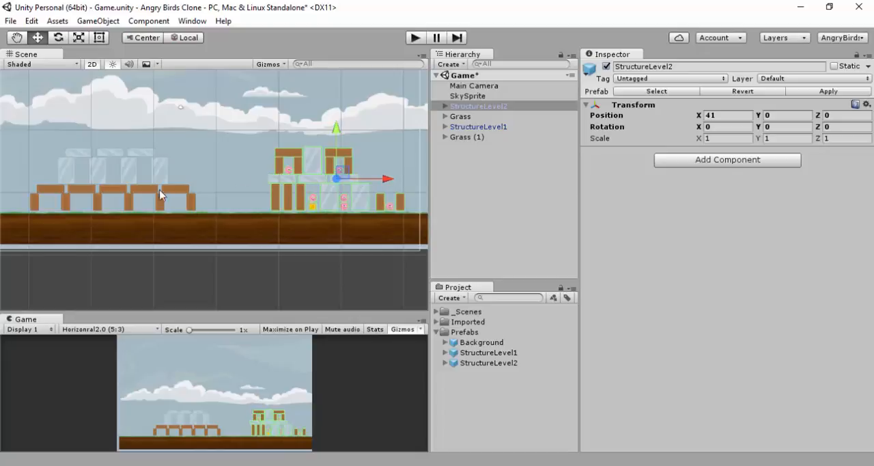
pyautogui.moveTo(145, 182); pyautogui.dragTo(230, 190, button='middle')
pyautogui.scroll(3, 320, 212)
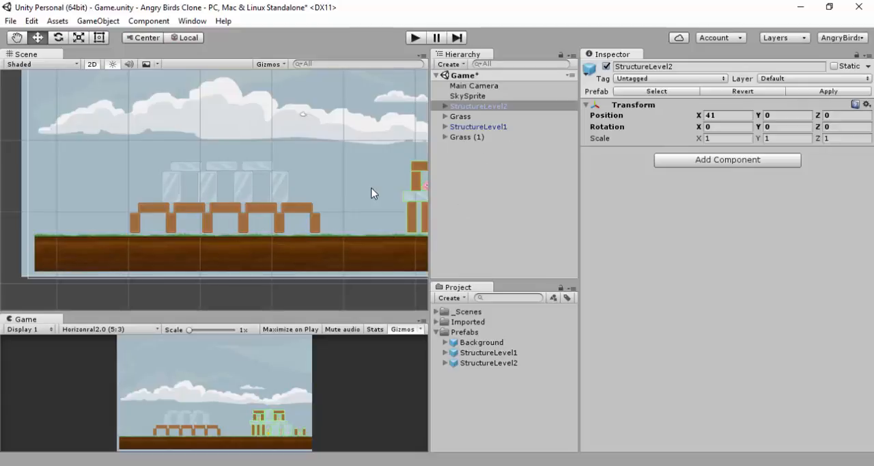
pyautogui.moveTo(372, 193); pyautogui.dragTo(316, 161, button='middle')
pyautogui.click(343, 168)
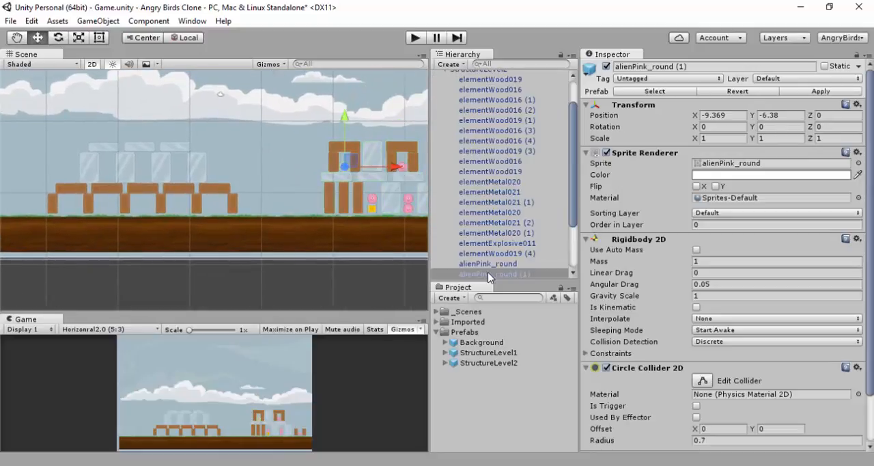
pyautogui.hotkey('ctrl', 'd')
pyautogui.hotkey('ctrl', 'd')
pyautogui.hotkey('ctrl', 'd')
pyautogui.hotkey('ctrl', 'd')
pyautogui.hotkey('ctrl', 'd')
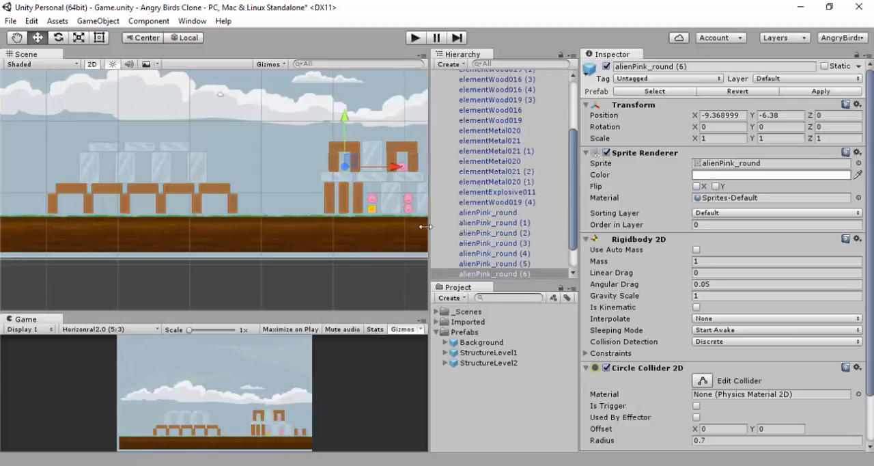
pyautogui.moveTo(351, 165); pyautogui.dragTo(188, 170)
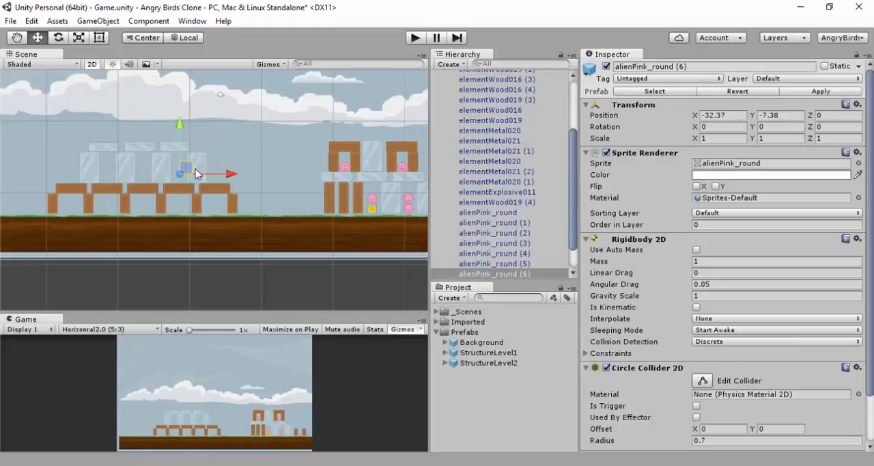
pyautogui.hotkey('ctrl', 'd')
pyautogui.moveTo(196, 174); pyautogui.dragTo(144, 171)
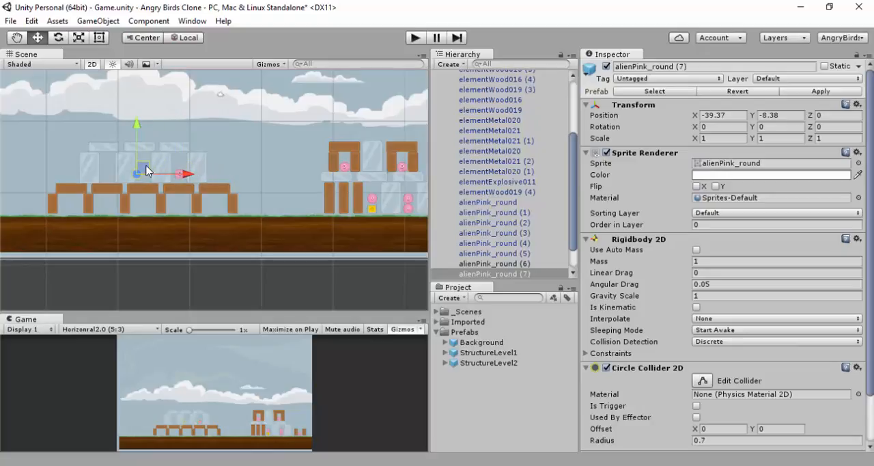
# Place five more copies of the pink alien in StructureLevel1: one in the empty upper gap at Y -7.38, four under the outer arches at Y -11.38
pyautogui.scroll(-2, 498, 226)
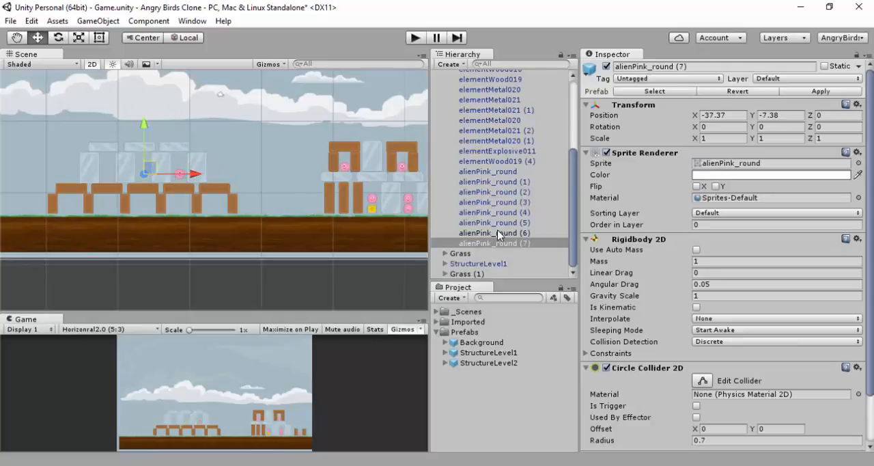
pyautogui.click(497, 223)
pyautogui.click(497, 203)
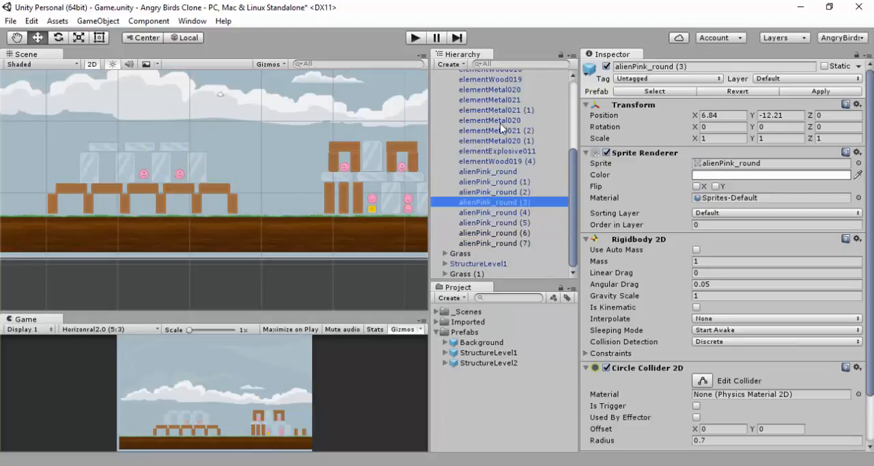
pyautogui.click(485, 233)
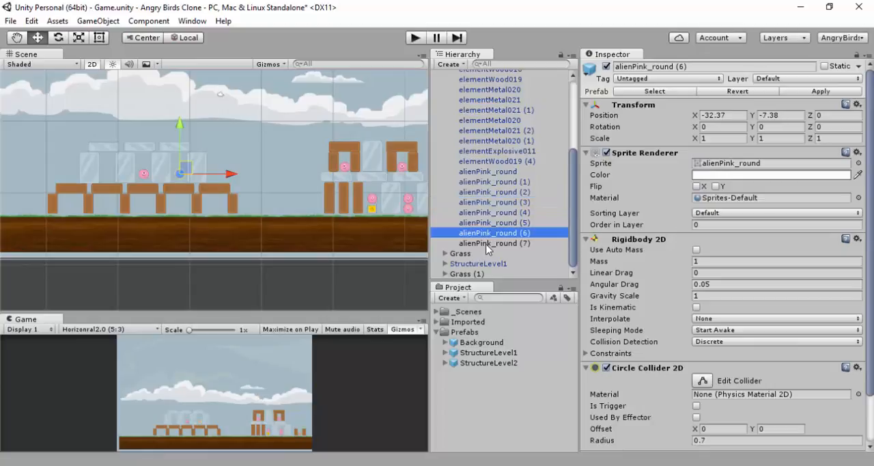
pyautogui.click(486, 244)
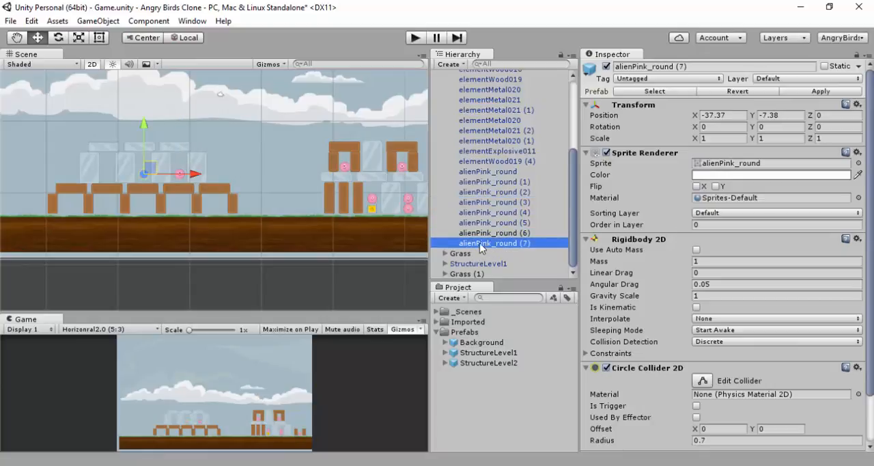
pyautogui.hotkey('ctrl', 'd')
pyautogui.moveTo(153, 166); pyautogui.dragTo(220, 199)
pyautogui.hotkey('ctrl', 'd')
pyautogui.hotkey('ctrl', 'd')
pyautogui.hotkey('ctrl', 'd')
pyautogui.hotkey('ctrl', 'd')
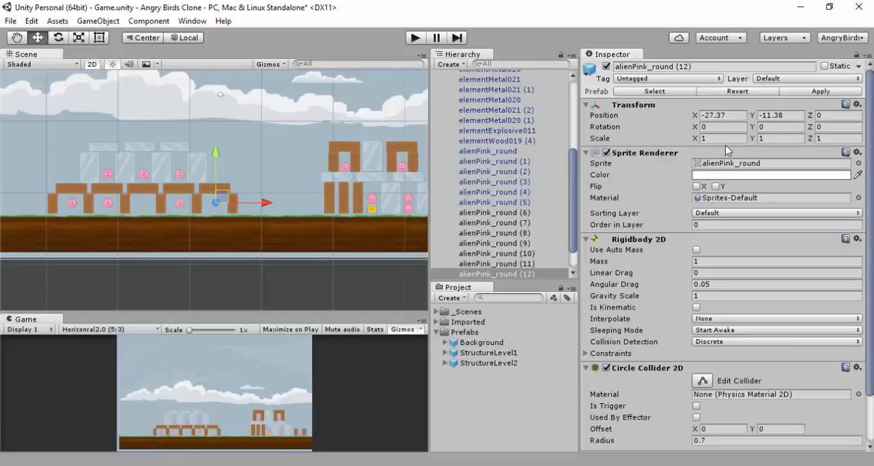
# Move alienPink_round (6) to (12) into the StructureLevel1 group and apply the change to its prefab
pyautogui.keyDown('shift'); pyautogui.click(492, 212); pyautogui.keyUp('shift')
pyautogui.scroll(2, 509, 176)
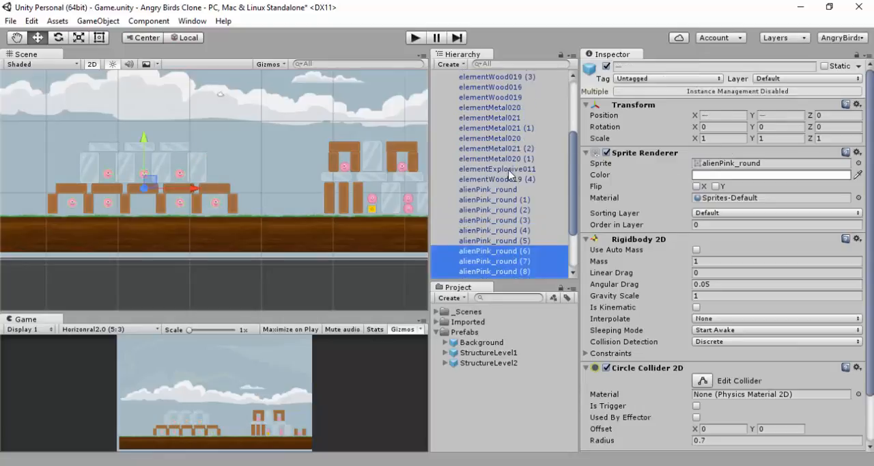
pyautogui.scroll(3, 509, 176)
pyautogui.scroll(-6, 511, 170)
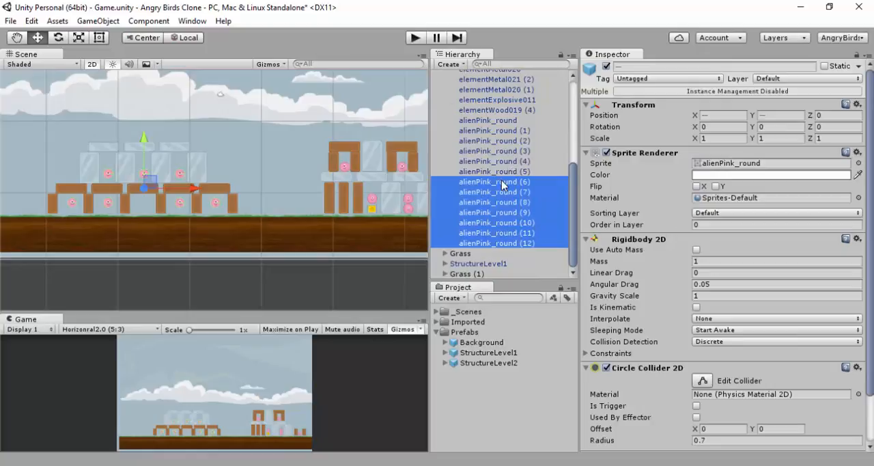
pyautogui.moveTo(502, 186); pyautogui.dragTo(499, 264)
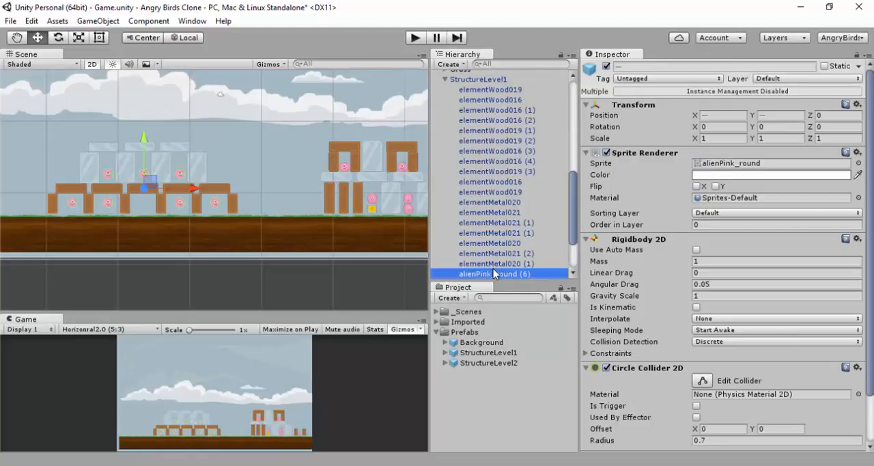
pyautogui.scroll(4, 513, 191)
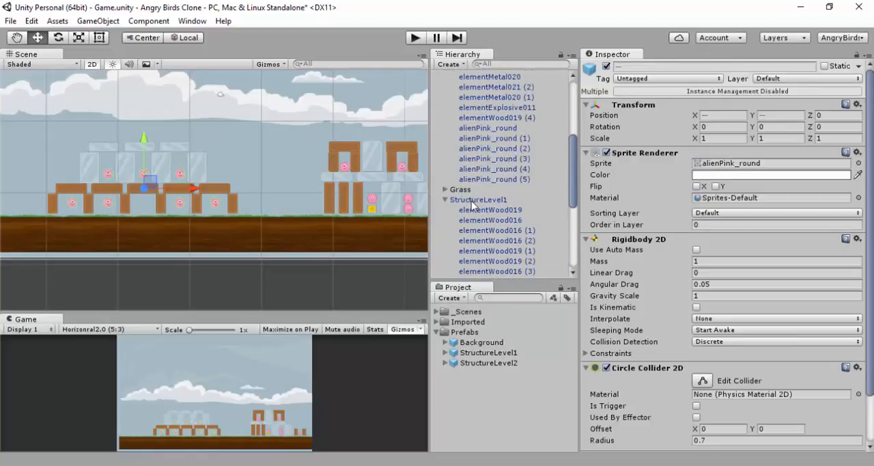
pyautogui.click(448, 199)
pyautogui.click(832, 92)
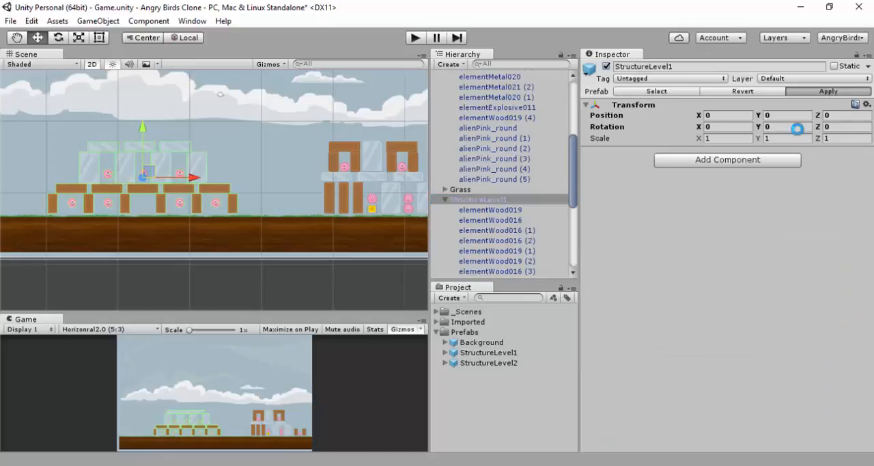
# Duplicate elementExplosive011 from StructureLevel2 and place the copy under StructureLevel1's middle arch at X -37.56, Y -11.2
pyautogui.scroll(-5, 505, 196)
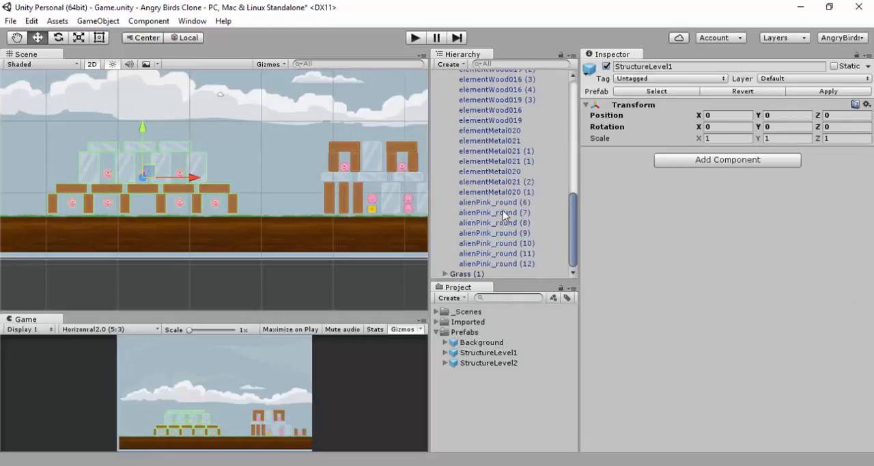
pyautogui.scroll(7, 518, 197)
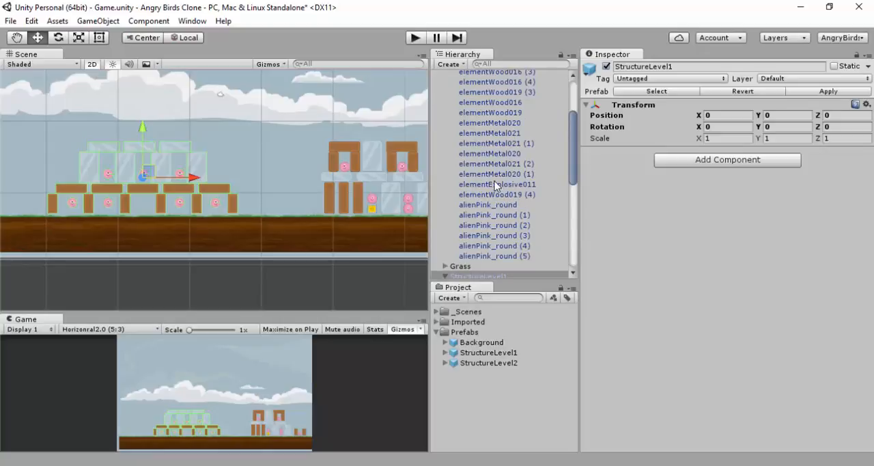
pyautogui.click(489, 184)
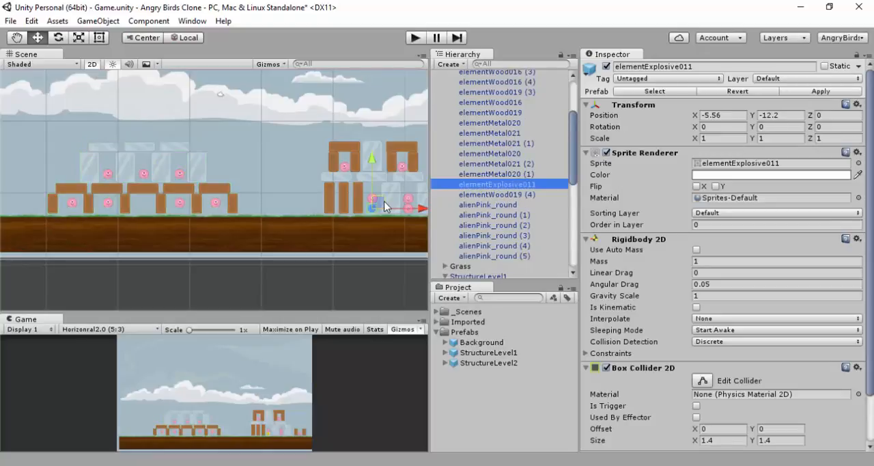
pyautogui.hotkey('ctrl', 'd')
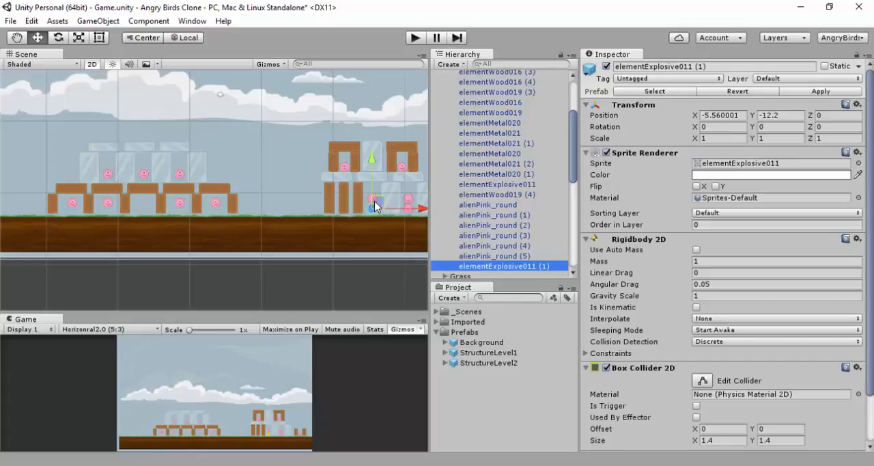
pyautogui.moveTo(375, 207); pyautogui.dragTo(150, 201)
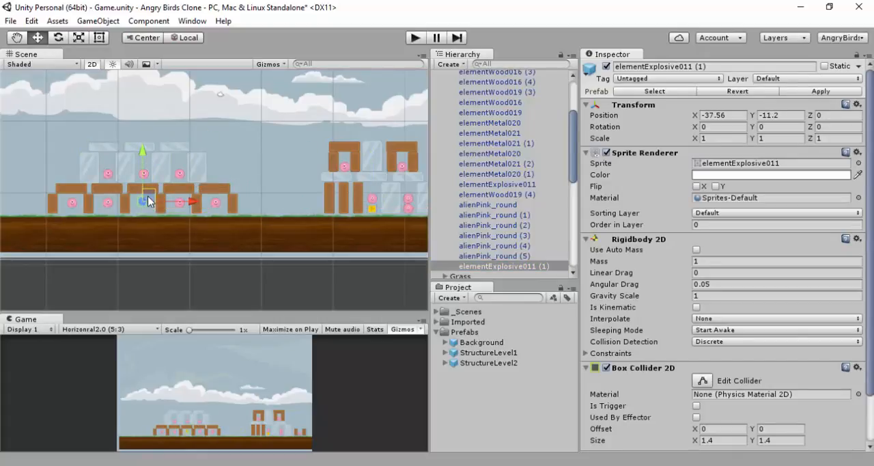
# Move elementExplosive011 (1) into the StructureLevel1 group and apply the change to its prefab
pyautogui.scroll(-6, 479, 239)
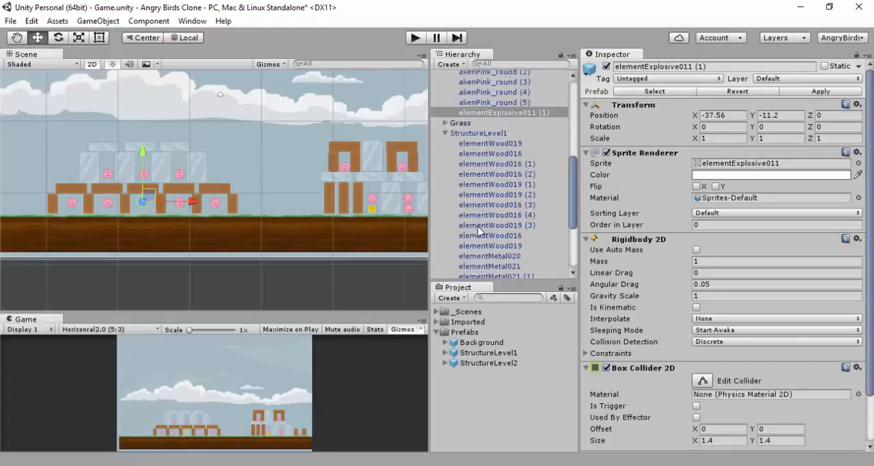
pyautogui.scroll(2, 502, 142)
pyautogui.moveTo(497, 113); pyautogui.dragTo(485, 135)
pyautogui.scroll(6, 520, 240)
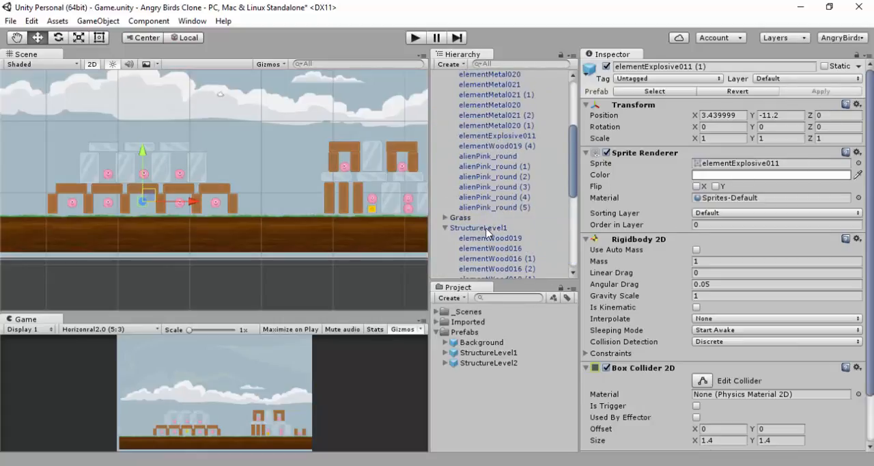
pyautogui.click(484, 228)
pyautogui.click(828, 91)
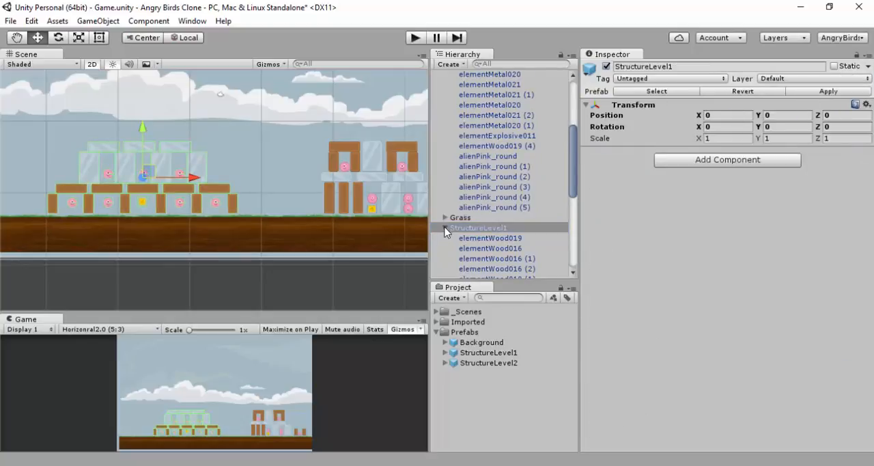
# Collapse the expanded structure groups and inspect the StructureLevel1 prefab in an enlarged preview
pyautogui.scroll(5, 452, 197)
pyautogui.click(445, 106)
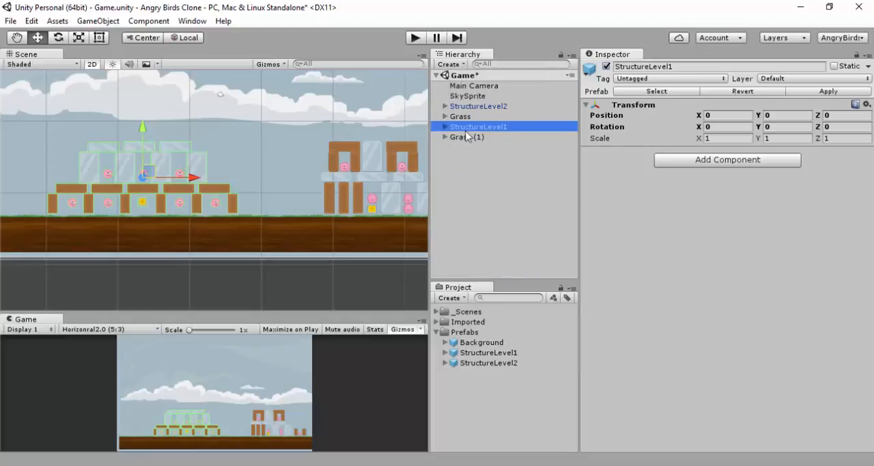
pyautogui.click(472, 352)
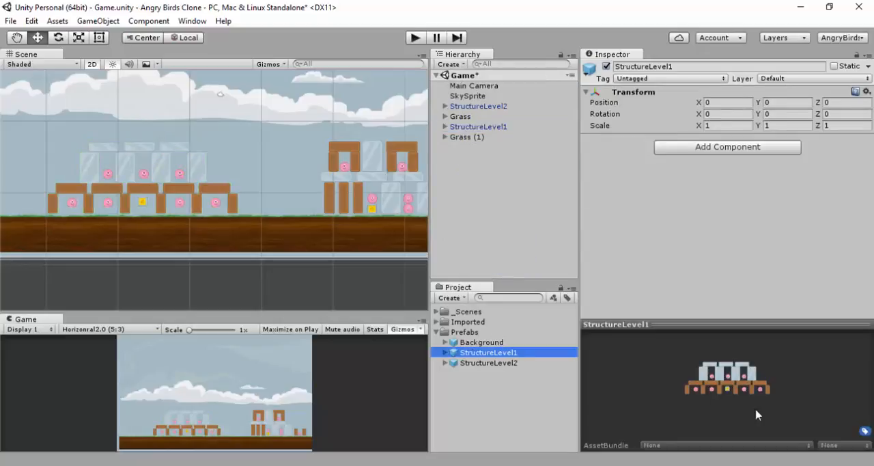
pyautogui.click(741, 325)
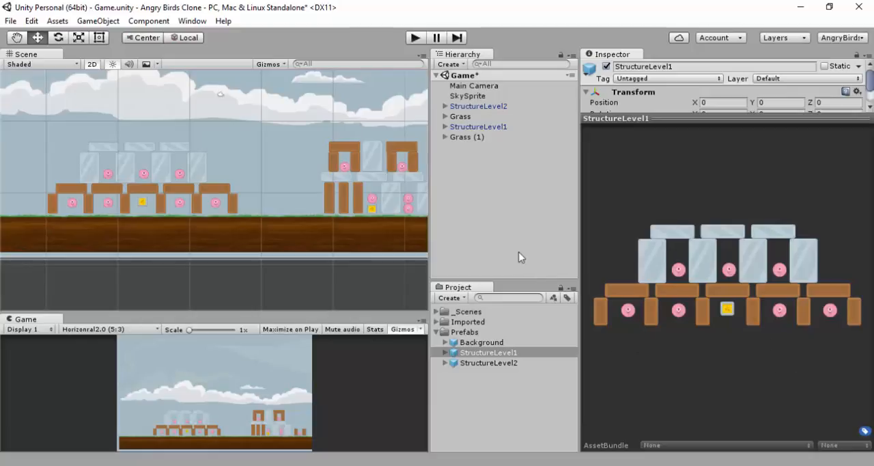
# Play the scene to check where alienPink_round (8) settles between the upper blocks, and stop the test
pyautogui.click(415, 37)
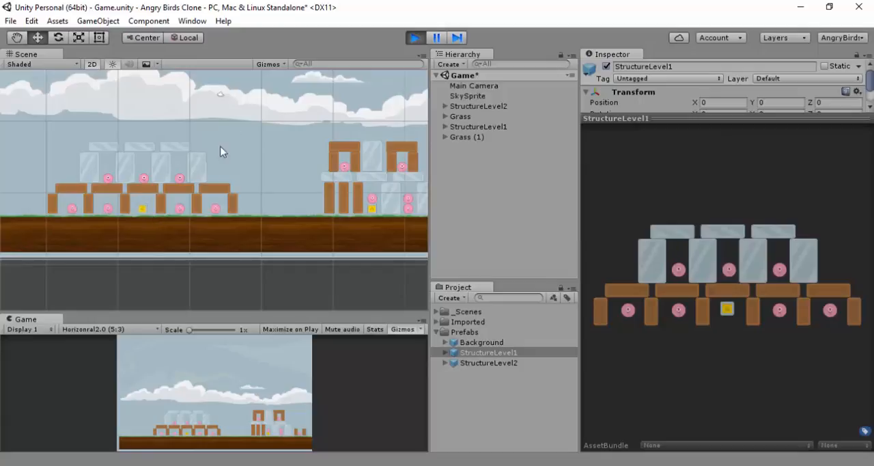
pyautogui.click(107, 181)
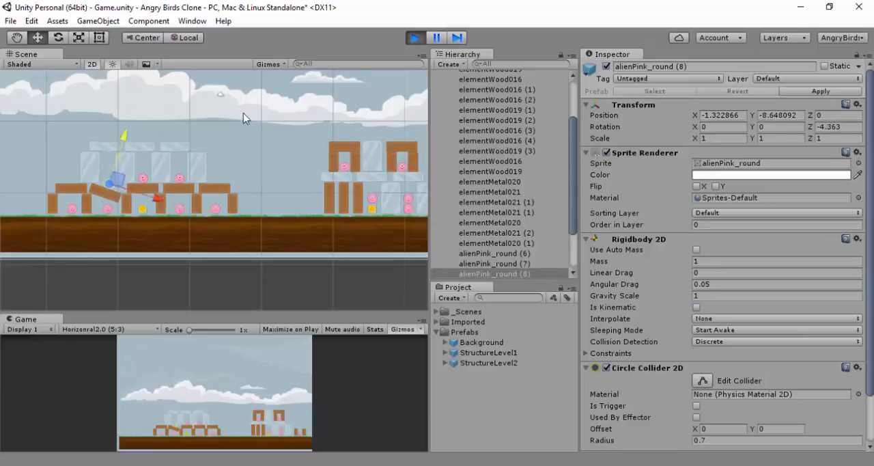
pyautogui.click(414, 38)
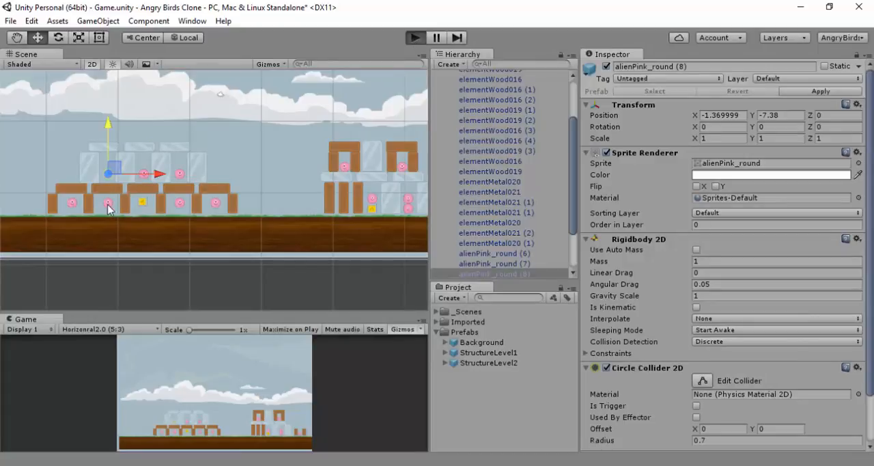
# Run the scene again, inspect the resting positions of StructureLevel1's upper and lower aliens, and stop playback
pyautogui.hotkey('ctrl', 'p')
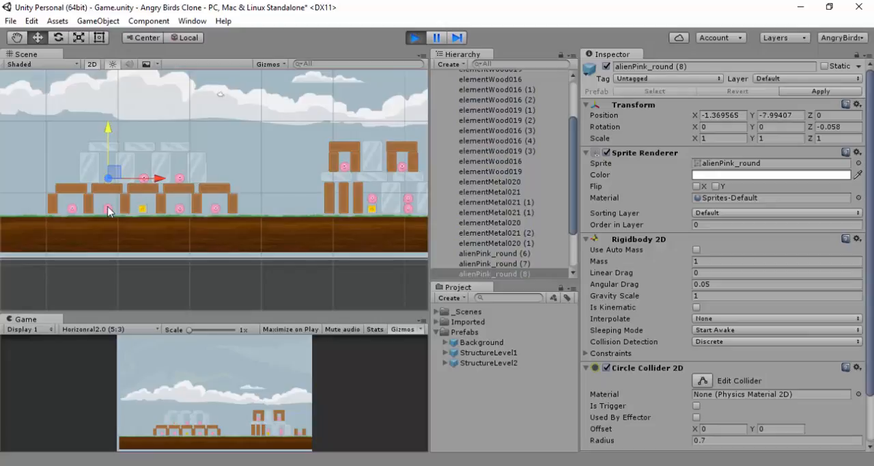
pyautogui.click(109, 210)
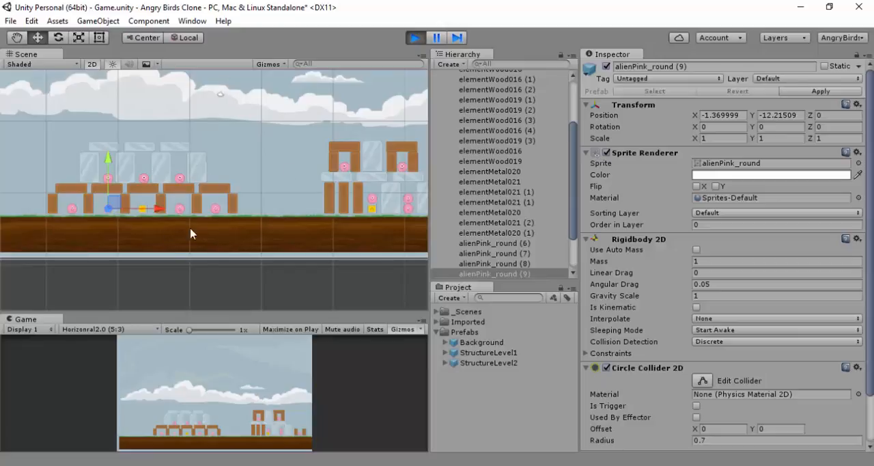
pyautogui.click(144, 180)
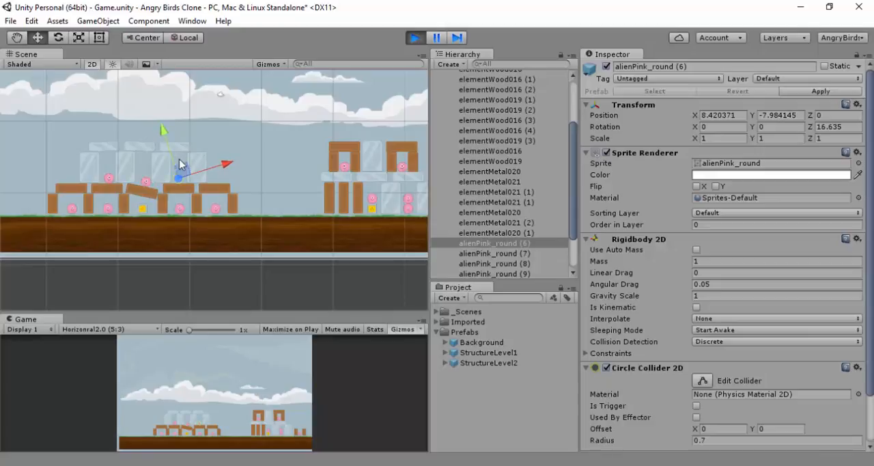
pyautogui.click(219, 206)
pyautogui.click(219, 207)
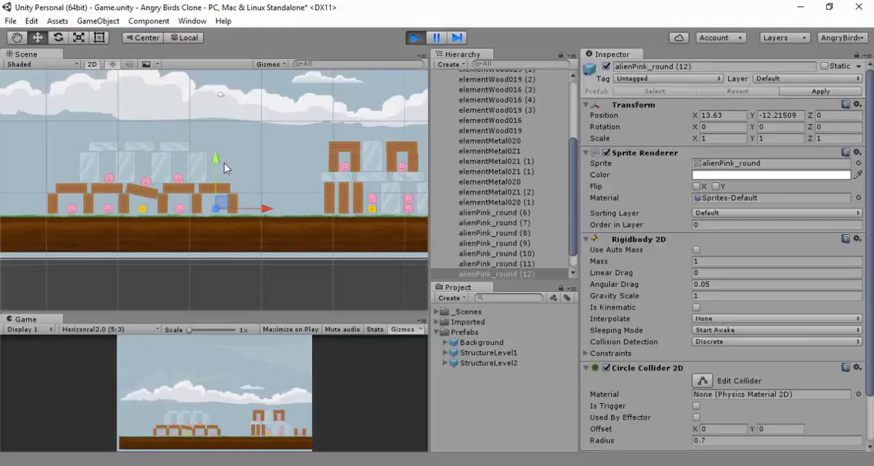
pyautogui.moveTo(215, 155); pyautogui.dragTo(215, 157)
pyautogui.click(416, 39)
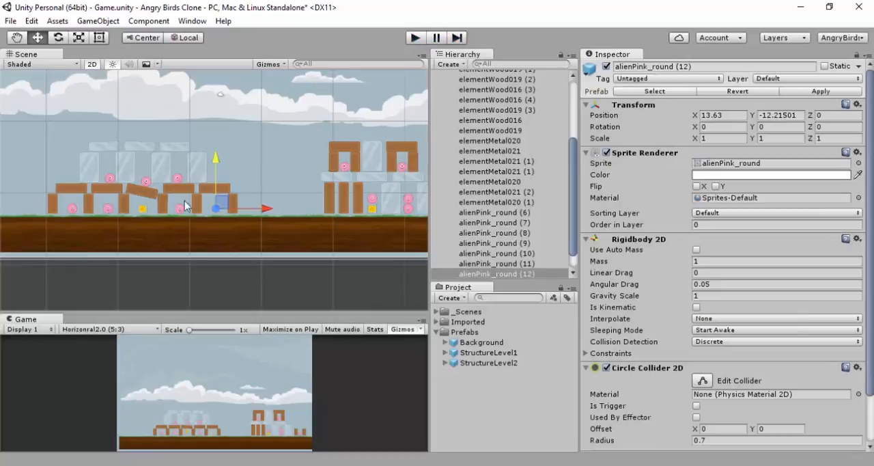
# Set the Y position of StructureLevel1's upper aliens, alienPink_round (6) to (8), to -7.99
pyautogui.click(112, 179)
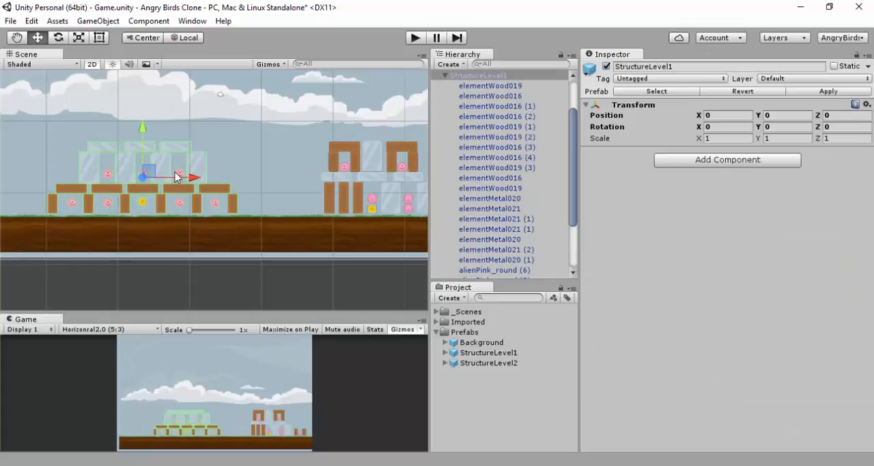
pyautogui.scroll(-3, 507, 239)
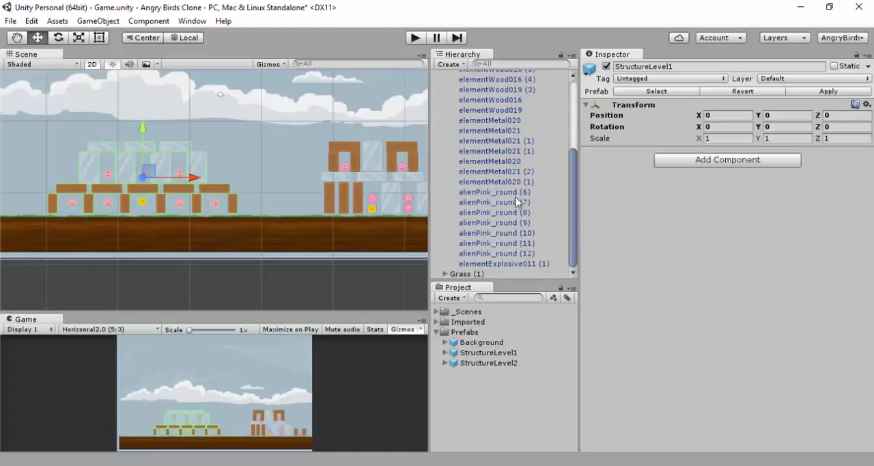
pyautogui.click(515, 193)
pyautogui.keyDown('shift'); pyautogui.click(513, 203); pyautogui.keyUp('shift')
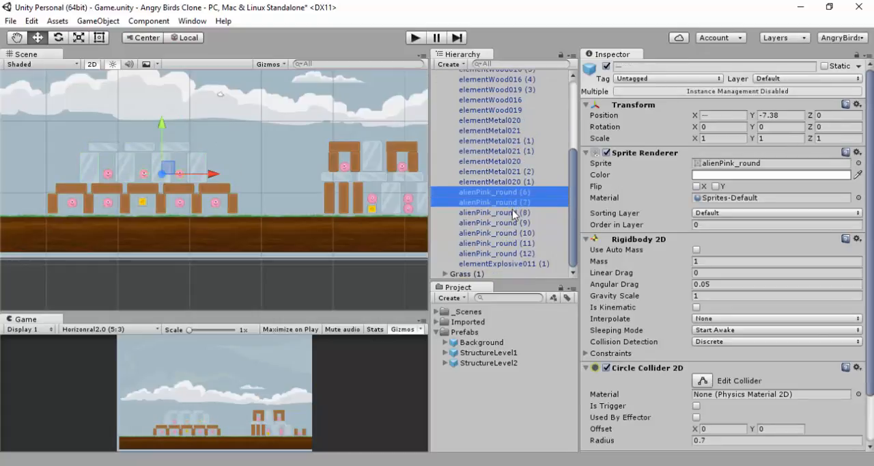
pyautogui.keyDown('shift'); pyautogui.click(514, 213); pyautogui.keyUp('shift')
pyautogui.click(776, 115)
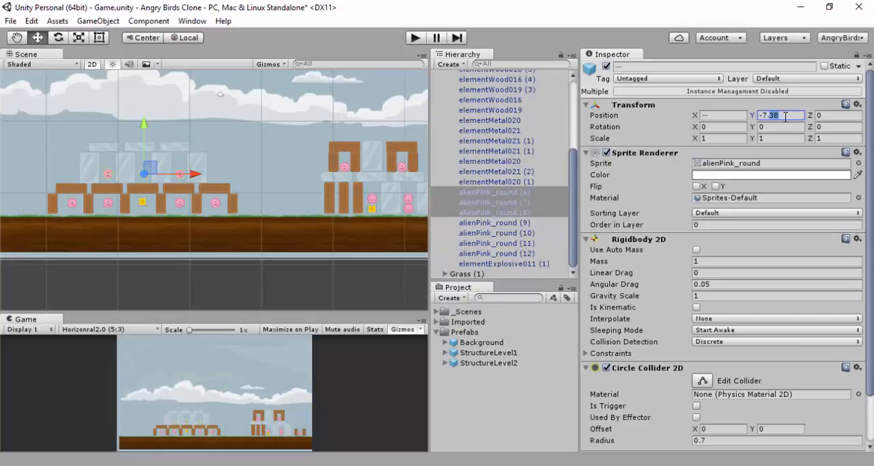
pyautogui.write('-7.99')
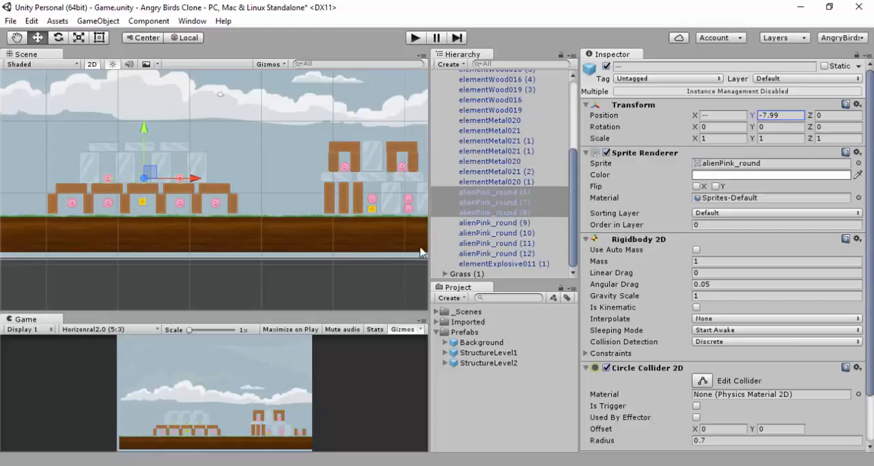
# Set the Y position of StructureLevel1's lower aliens, alienPink_round (9) to (12), and elementExplosive011 (1) to -12.21, and test the scene briefly
pyautogui.click(498, 223)
pyautogui.keyDown('shift'); pyautogui.click(513, 261); pyautogui.keyUp('shift')
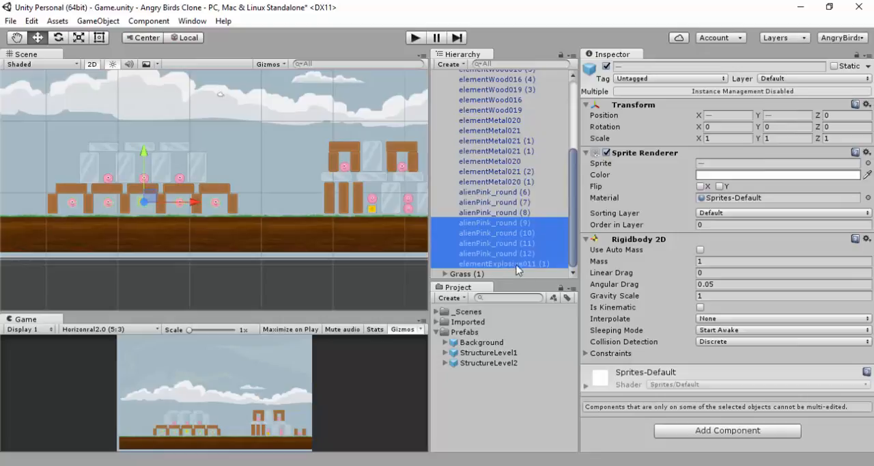
pyautogui.click(775, 116)
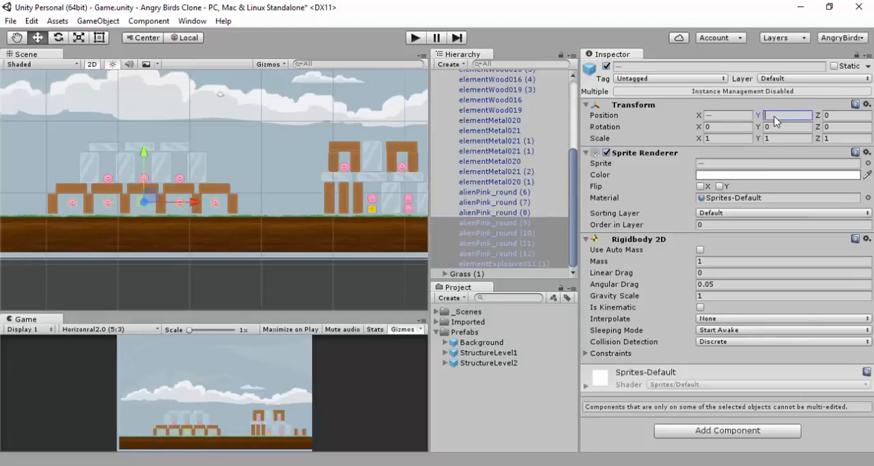
pyautogui.write('-12.21')
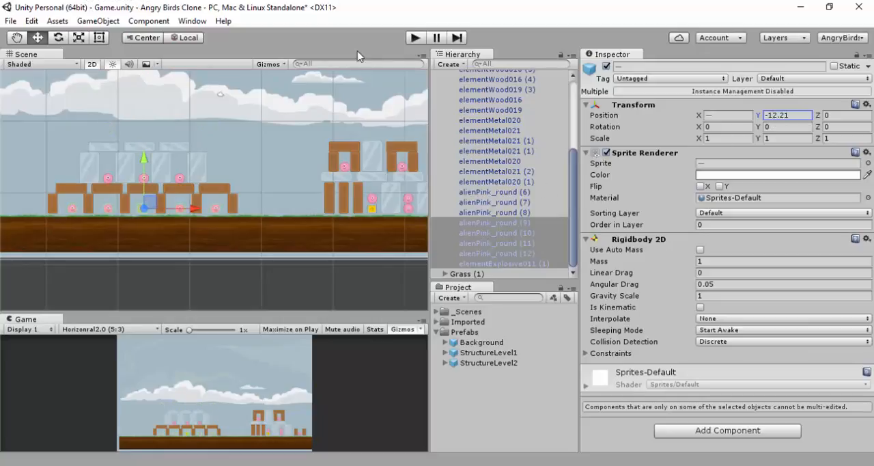
pyautogui.click(414, 37)
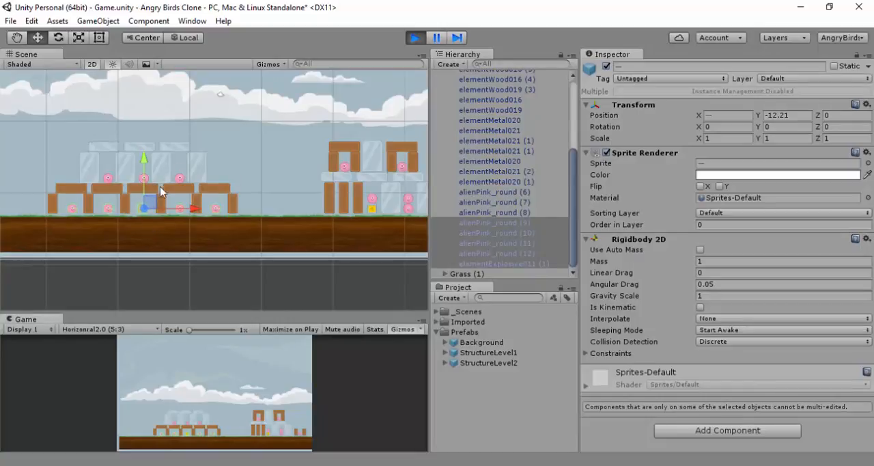
pyautogui.click(415, 38)
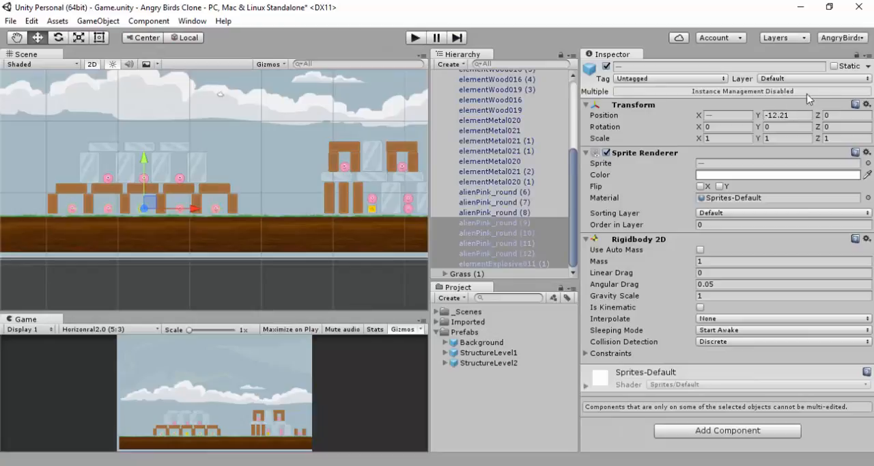
# Apply the StructureLevel1 instance's changes to its prefab and collapse the group
pyautogui.scroll(10, 500, 181)
pyautogui.click(486, 126)
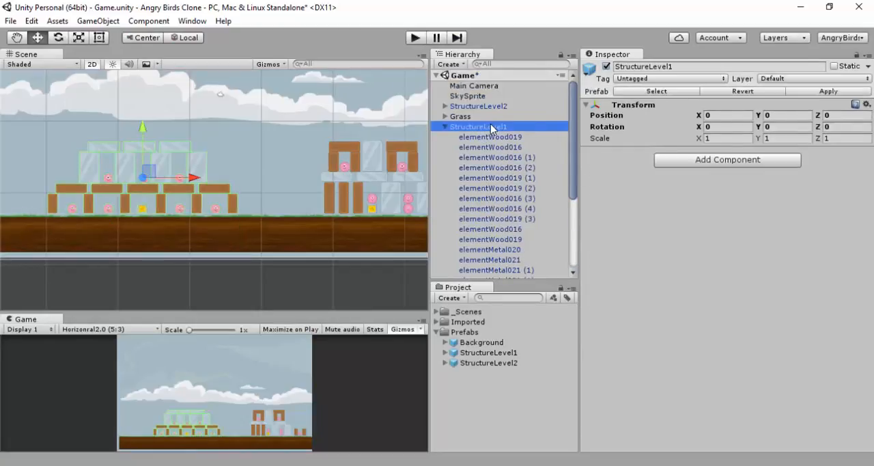
pyautogui.click(828, 91)
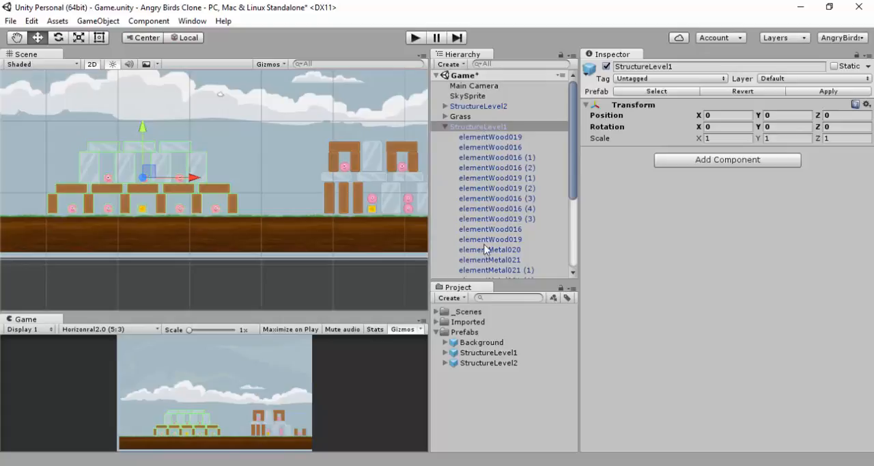
pyautogui.click(444, 127)
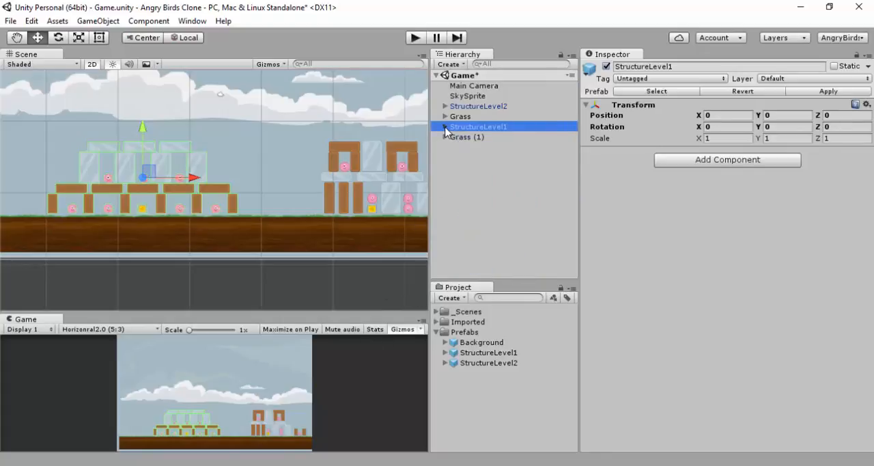
# Save the Game scene with both structures in place
pyautogui.scroll(-3, 346, 151)
pyautogui.scroll(5, 348, 147)
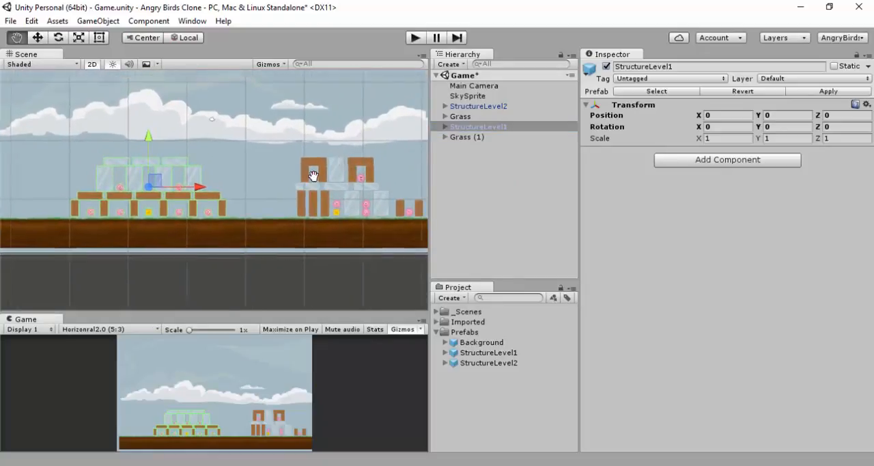
pyautogui.scroll(3, 286, 173)
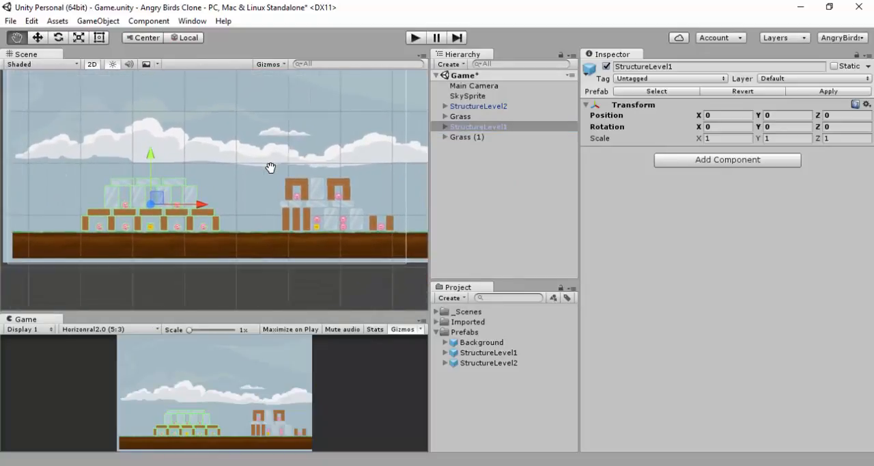
pyautogui.scroll(-2, 270, 173)
pyautogui.moveTo(247, 183); pyautogui.dragTo(235, 207, button='middle')
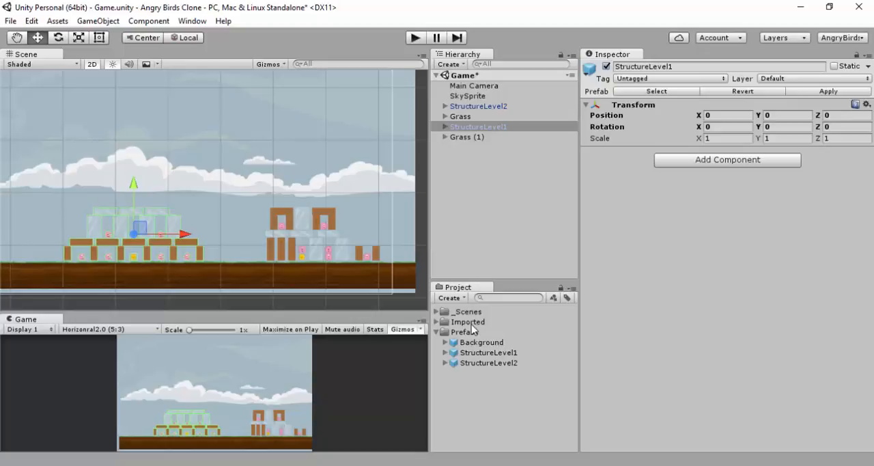
pyautogui.click(437, 332)
pyautogui.click(436, 332)
pyautogui.hotkey('ctrl', 's')
# Expand the imported Physics_Kenney Spritesheet folder and preview the spritesheet_wood texture
pyautogui.click(438, 322)
pyautogui.click(445, 342)
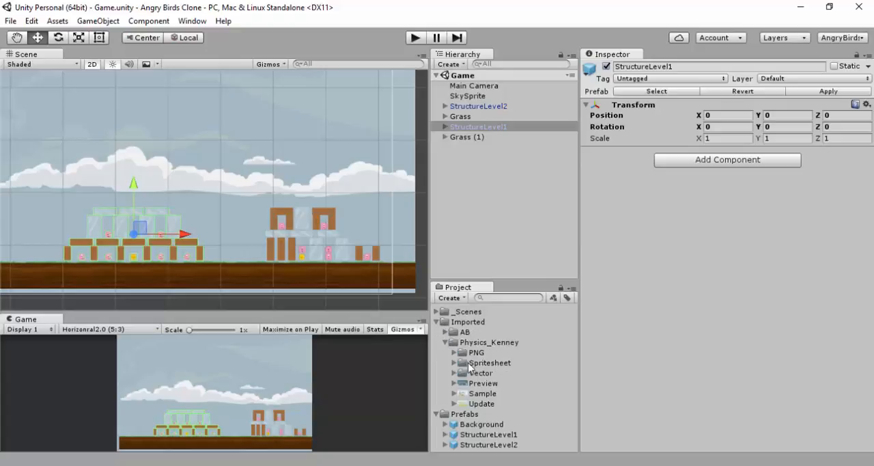
pyautogui.click(456, 363)
pyautogui.scroll(-5, 464, 363)
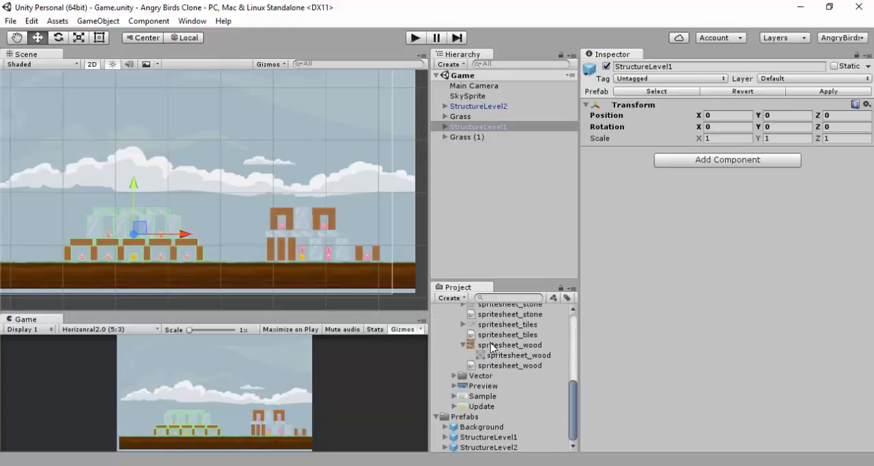
pyautogui.click(488, 345)
pyautogui.scroll(5, 461, 363)
pyautogui.scroll(-5, 460, 361)
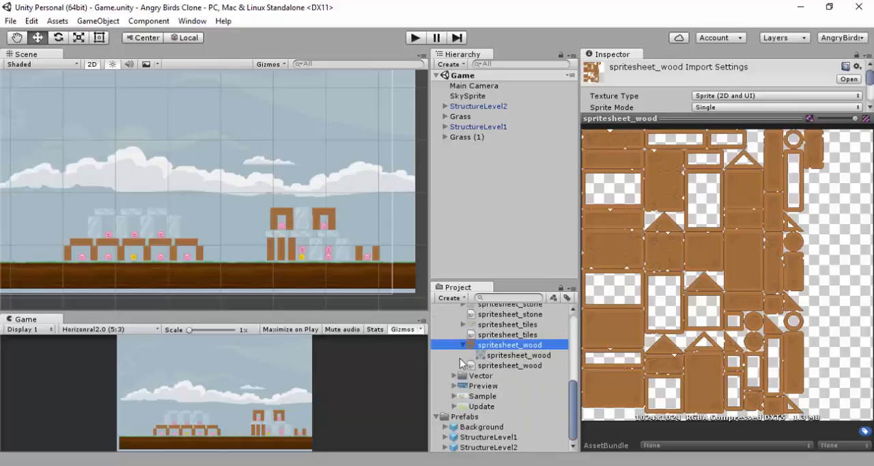
# Look through the Sample, Preview and Update images and the Vector files of Physics_Kenney, and return to spritesheet_wood
pyautogui.click(483, 395)
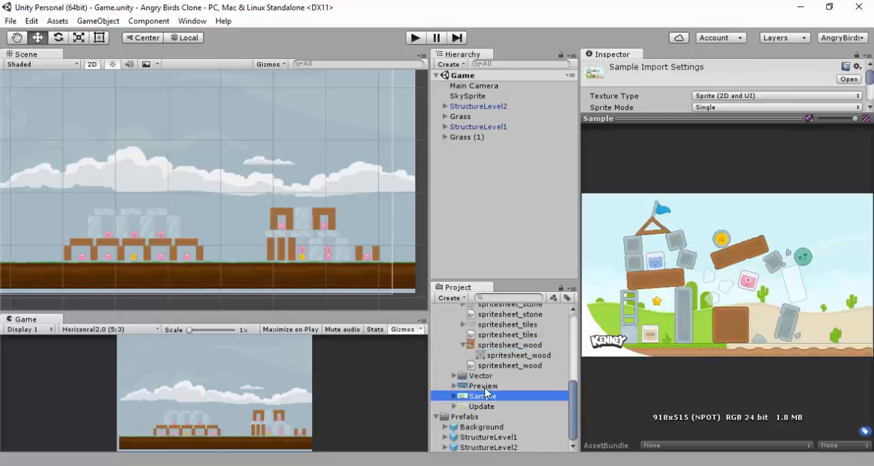
pyautogui.click(485, 387)
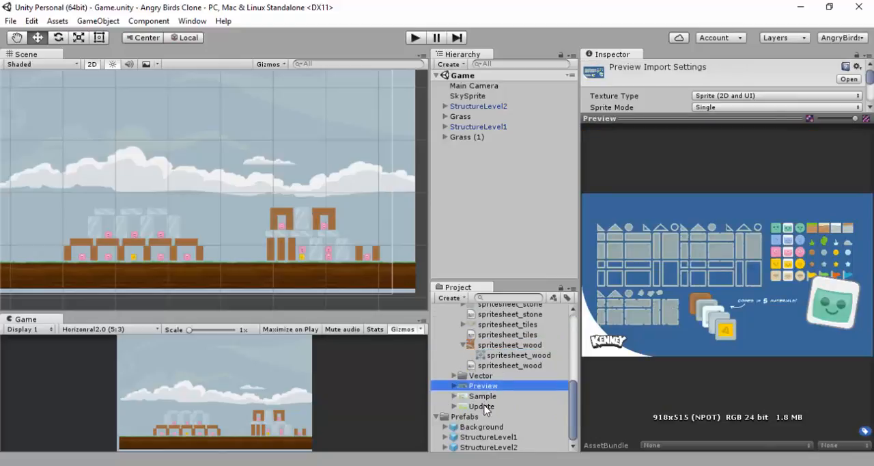
pyautogui.click(485, 408)
pyautogui.click(485, 386)
pyautogui.click(454, 375)
pyautogui.click(483, 387)
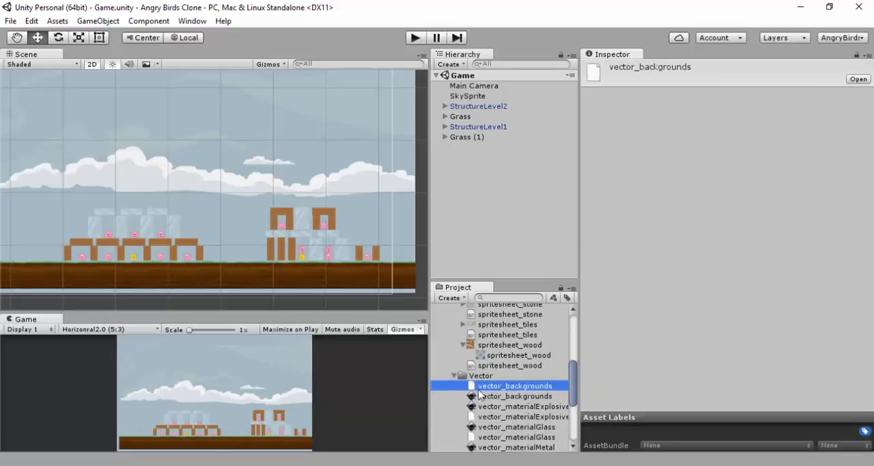
pyautogui.click(454, 376)
pyautogui.click(483, 385)
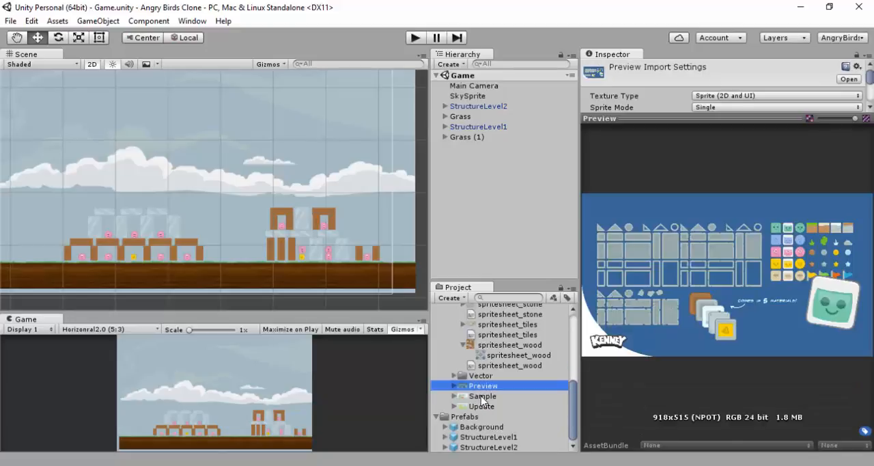
pyautogui.click(483, 396)
pyautogui.click(499, 345)
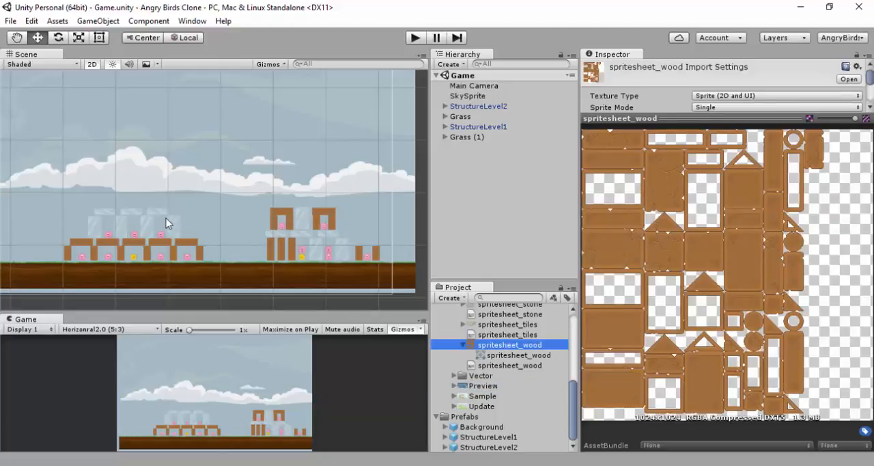
pyautogui.scroll(6, 186, 217)
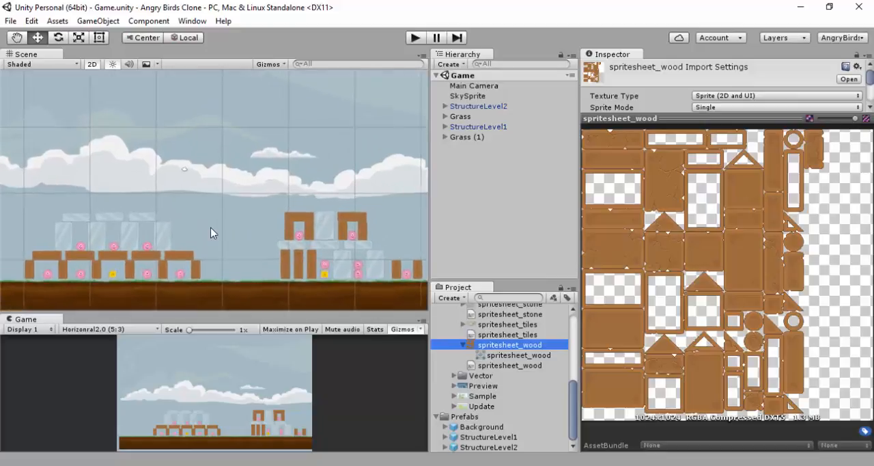
pyautogui.moveTo(260, 171); pyautogui.dragTo(305, 132, button='middle')
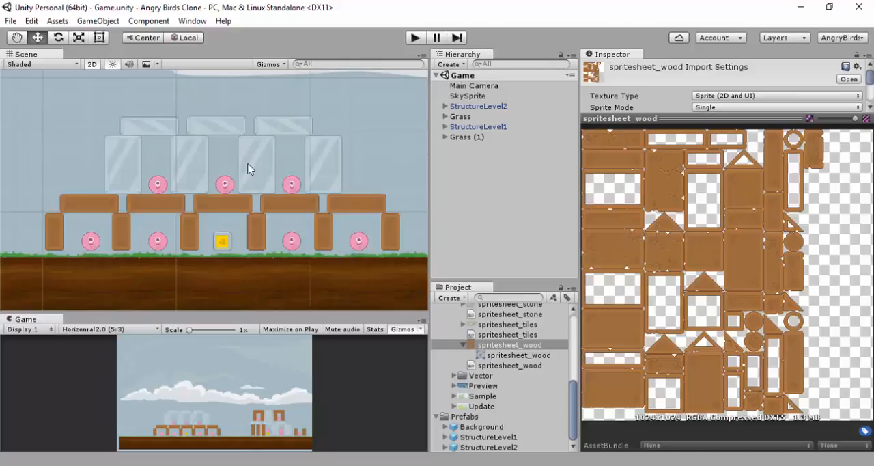
pyautogui.moveTo(232, 170); pyautogui.dragTo(267, 174, button='middle')
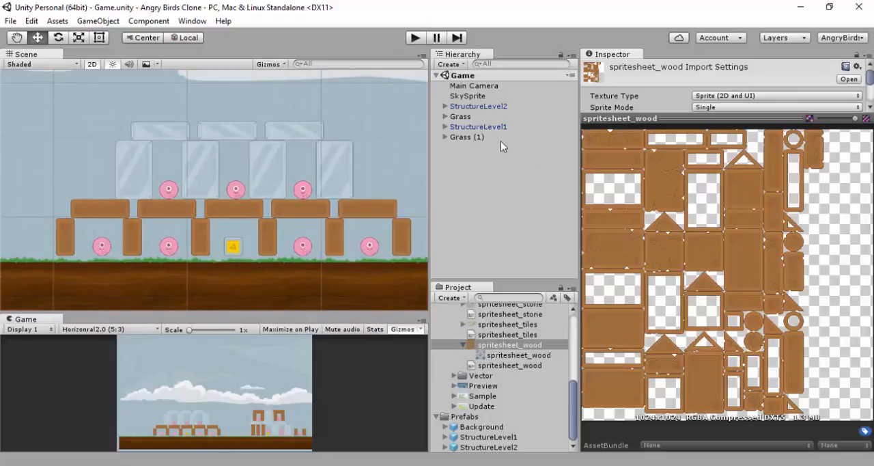
pyautogui.click(478, 116)
# Set the Sprite Mode of spritesheet_wood to Multiple, apply the import settings, and open the texture for sprite slicing
pyautogui.click(502, 346)
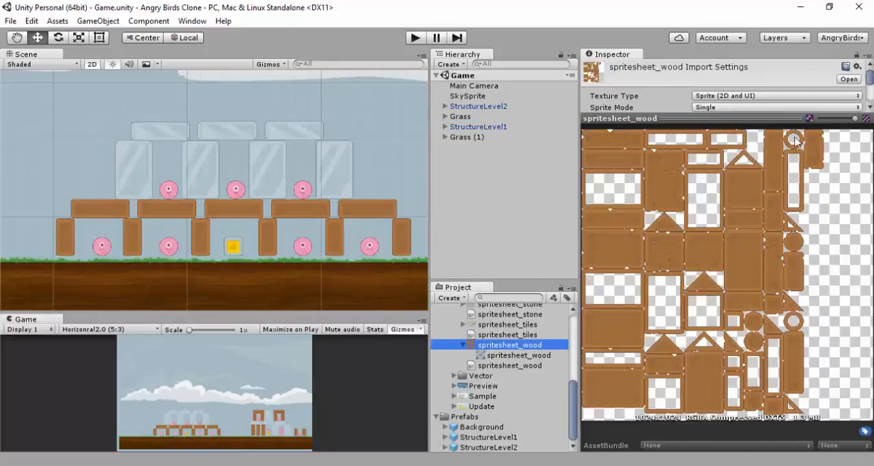
pyautogui.moveTo(782, 112); pyautogui.dragTo(749, 362)
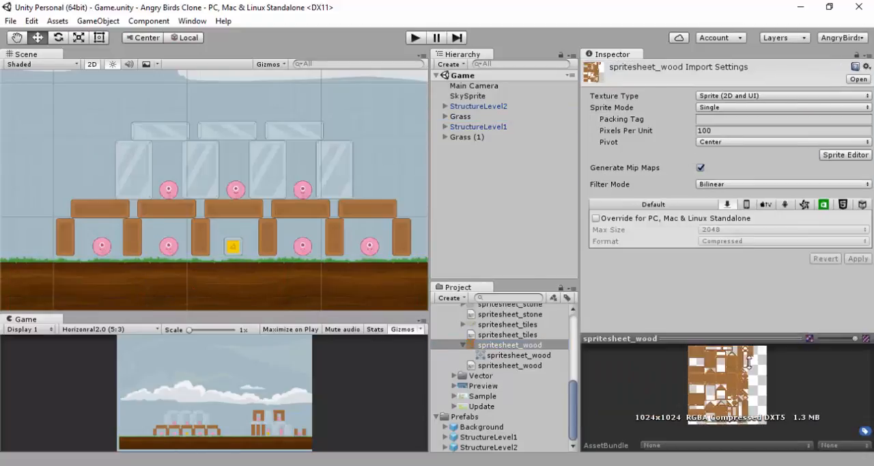
pyautogui.click(742, 108)
pyautogui.click(751, 134)
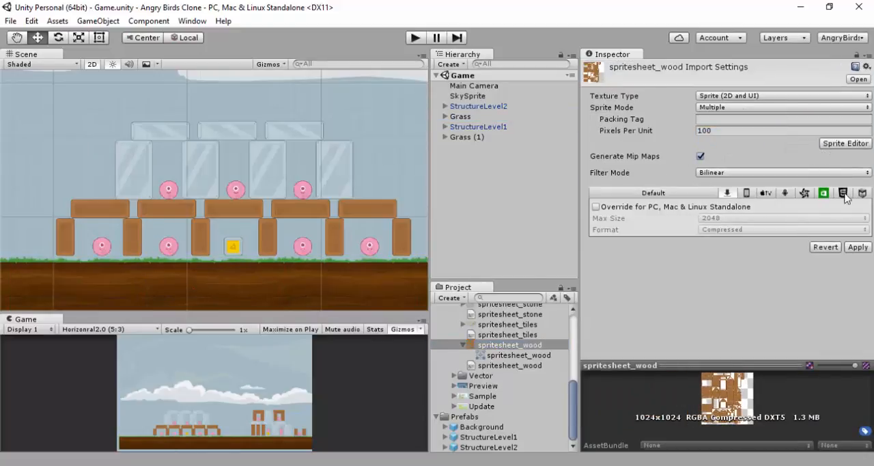
pyautogui.click(858, 247)
pyautogui.click(844, 140)
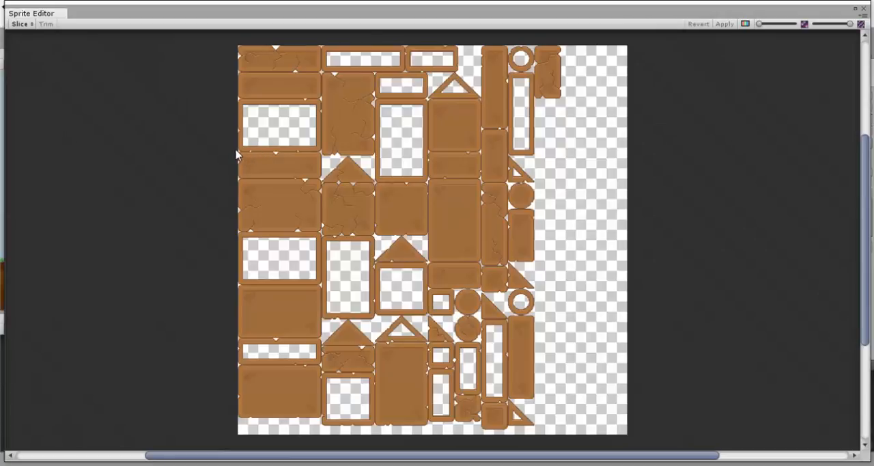
# Outline a long plank and the cracked tall block as separate sprites, and adjust the plank slice's upper corner
pyautogui.moveTo(238, 152); pyautogui.dragTo(325, 181)
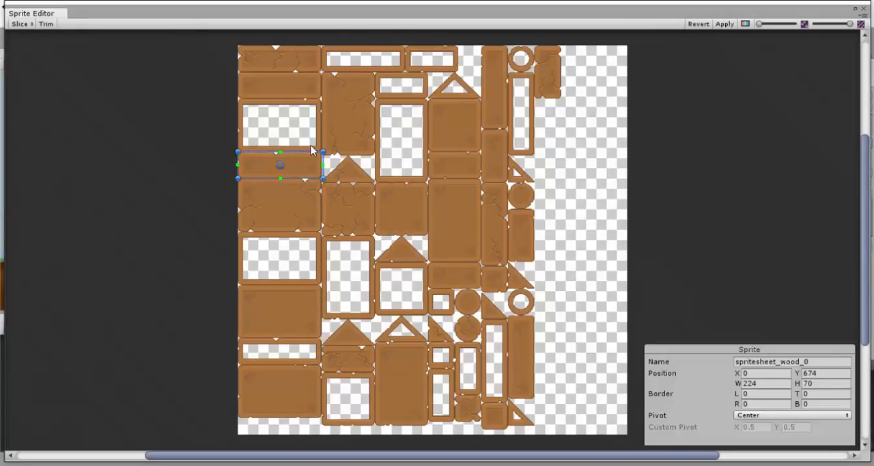
pyautogui.moveTo(321, 71); pyautogui.dragTo(377, 161)
pyautogui.click(311, 162)
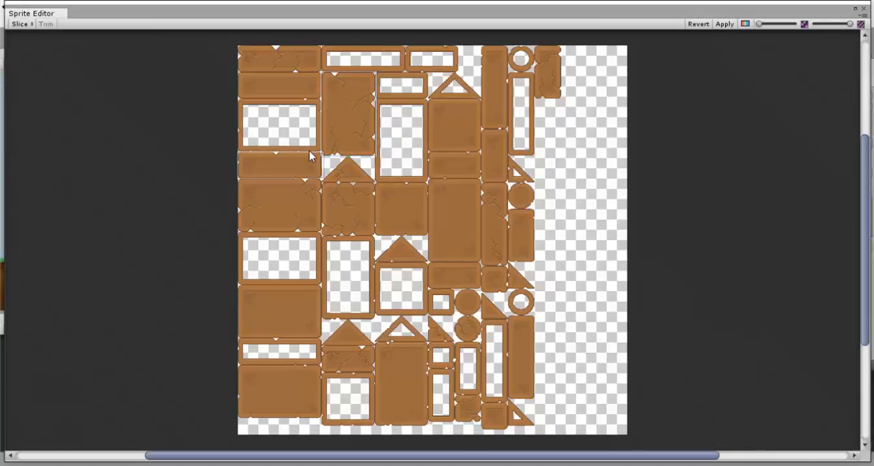
pyautogui.click(311, 157)
pyautogui.click(335, 146)
pyautogui.click(308, 158)
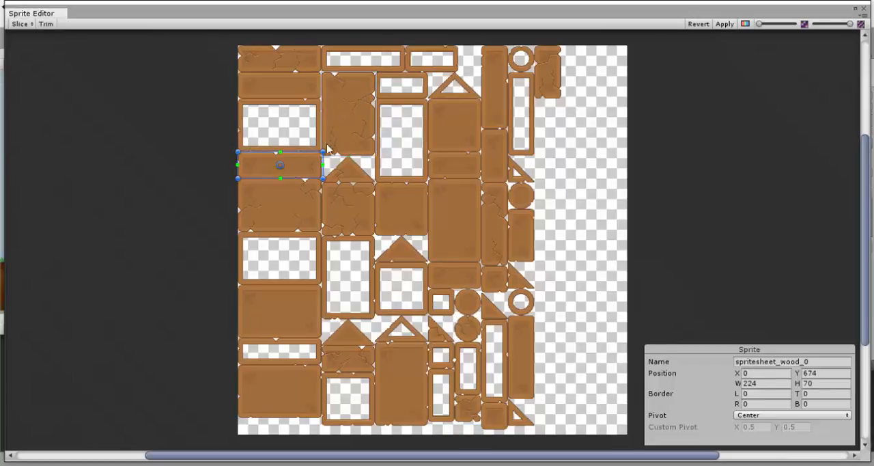
pyautogui.click(333, 138)
pyautogui.click(312, 161)
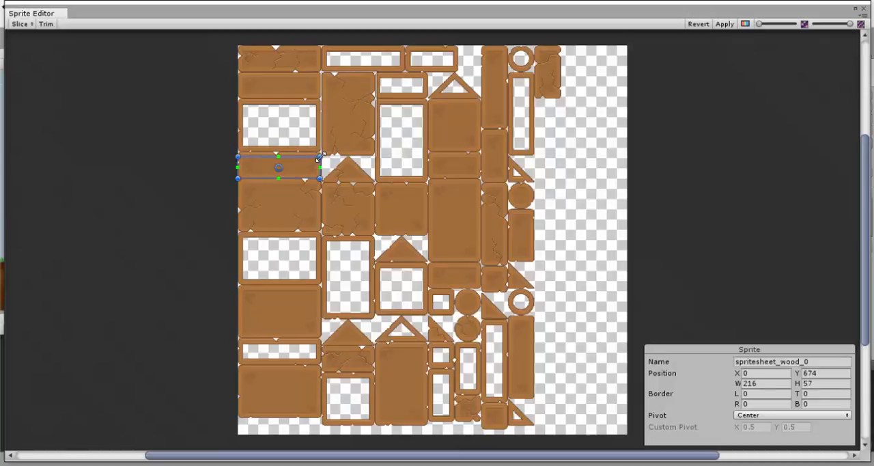
pyautogui.moveTo(323, 147); pyautogui.dragTo(319, 150)
# Outline two square wood blocks and a tall one as sprites about 136×133, 149×155 and 133×261 pixels, and revert all slices
pyautogui.moveTo(428, 100); pyautogui.dragTo(480, 152)
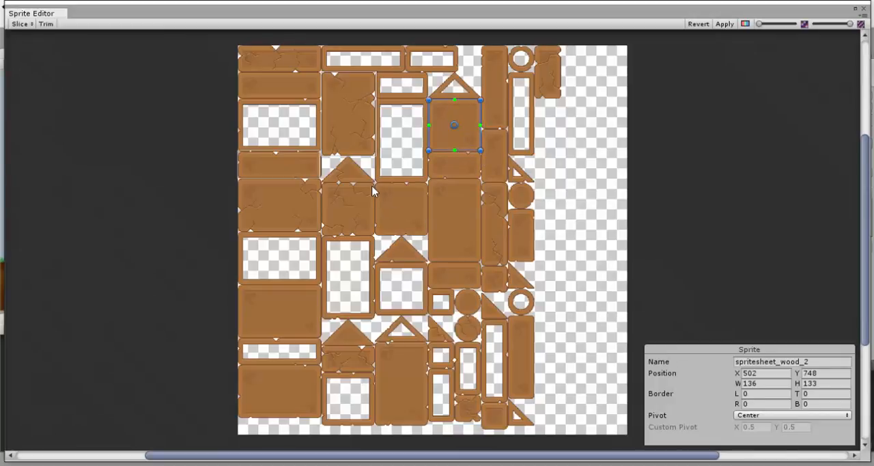
pyautogui.moveTo(373, 181); pyautogui.dragTo(431, 238)
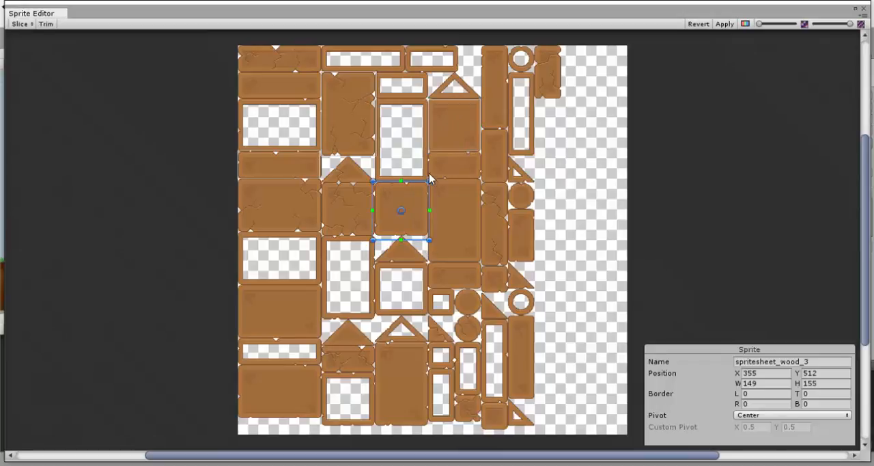
pyautogui.moveTo(428, 172); pyautogui.dragTo(481, 270)
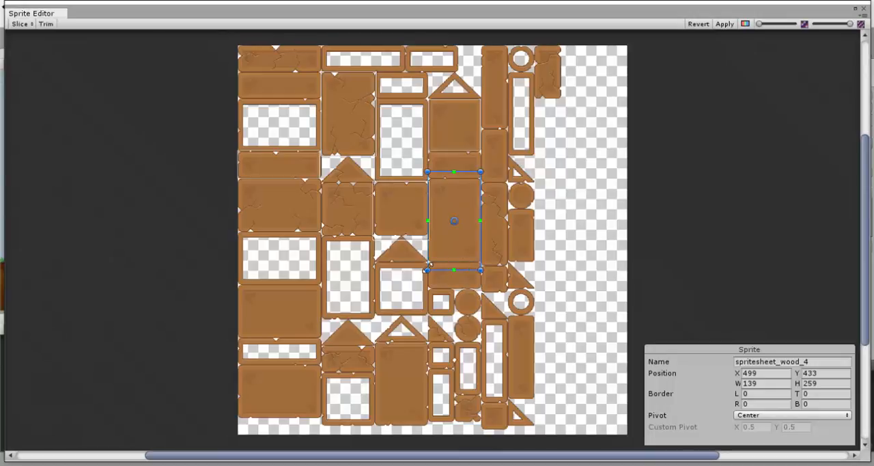
pyautogui.moveTo(428, 271); pyautogui.dragTo(430, 271)
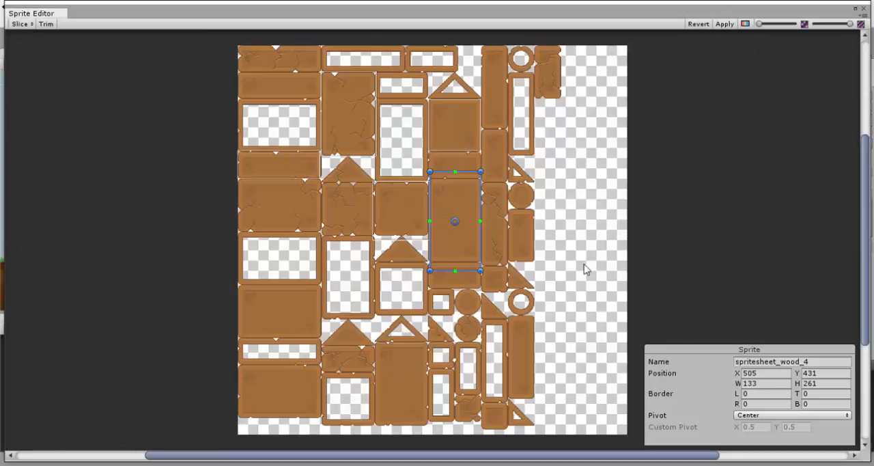
pyautogui.click(692, 25)
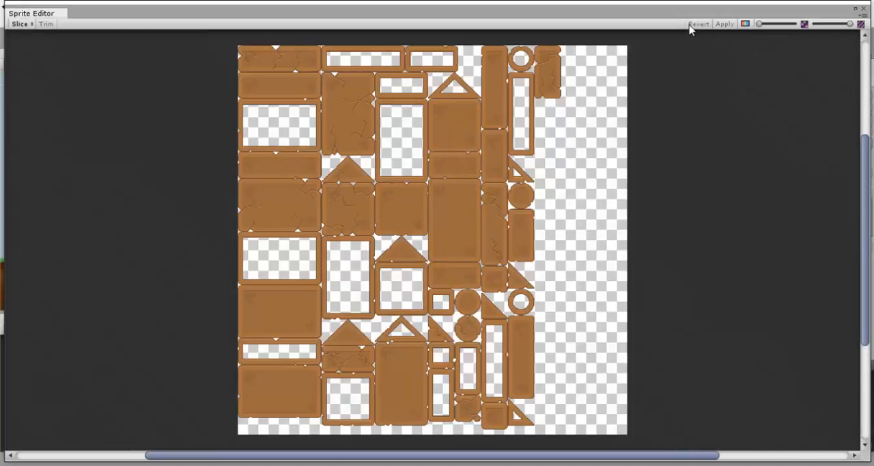
# Close the sprite slicing window and examine the arrangement of both structures on the ground in the scene
pyautogui.click(863, 9)
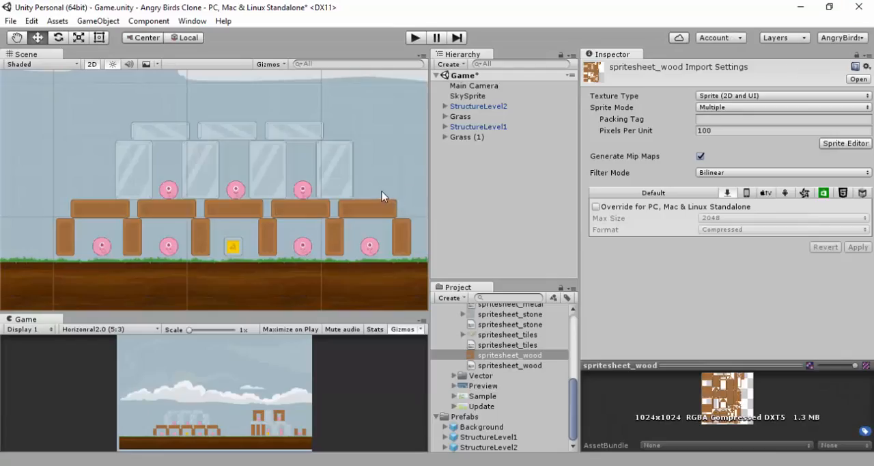
pyautogui.scroll(-5, 377, 200)
pyautogui.scroll(-6, 355, 189)
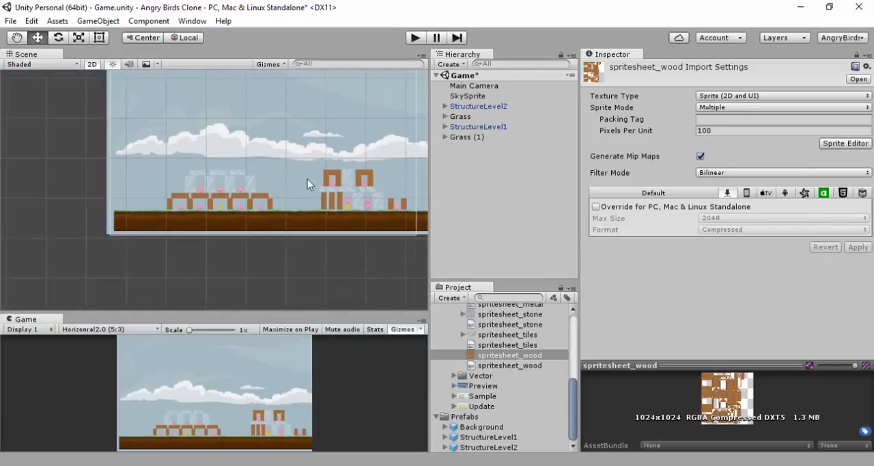
pyautogui.scroll(7, 295, 194)
pyautogui.moveTo(212, 179); pyautogui.dragTo(108, 161, button='middle')
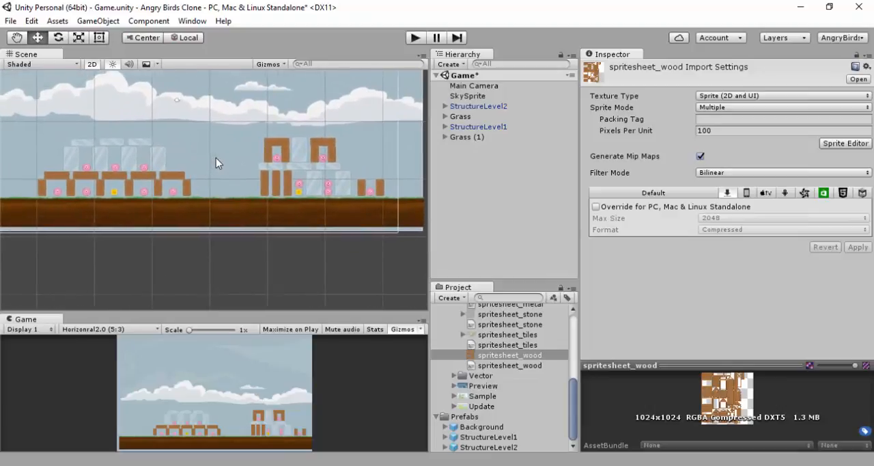
pyautogui.scroll(-1, 215, 158)
pyautogui.moveTo(216, 157); pyautogui.dragTo(249, 171, button='middle')
pyautogui.scroll(2, 248, 195)
pyautogui.scroll(1, 146, 189)
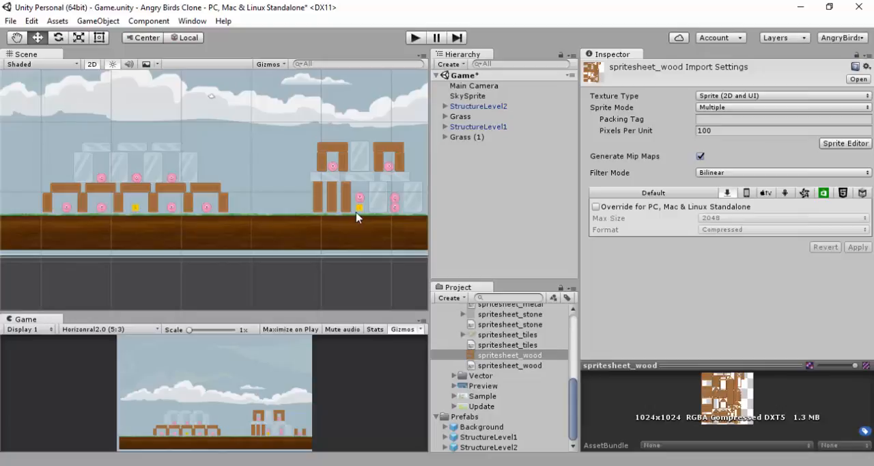
pyautogui.moveTo(284, 191); pyautogui.dragTo(258, 205, button='middle')
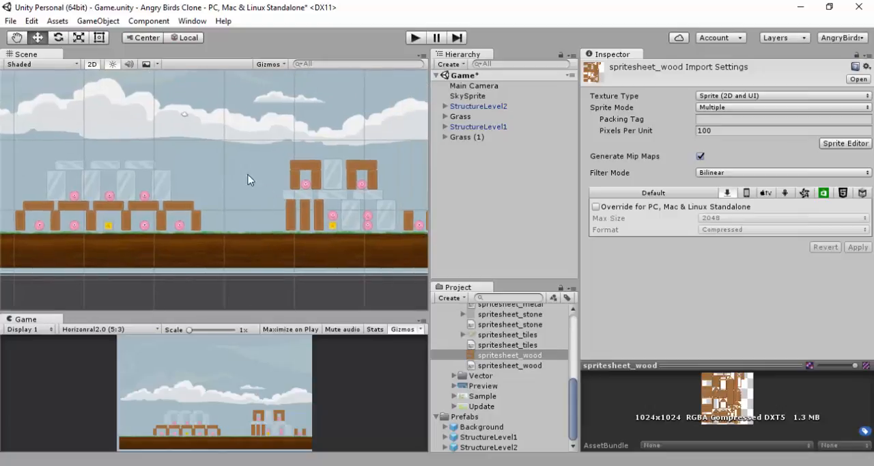
# Try moving the whole StructureLevel1 structure toward StructureLevel2, to about X 10, Y 0.5, and undo its moves
pyautogui.click(467, 117)
pyautogui.click(473, 107)
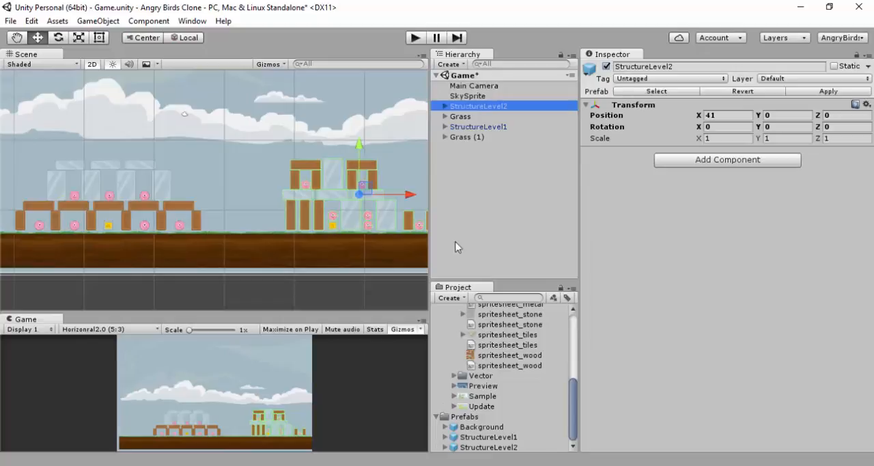
pyautogui.click(464, 128)
pyautogui.moveTo(107, 146); pyautogui.dragTo(186, 193)
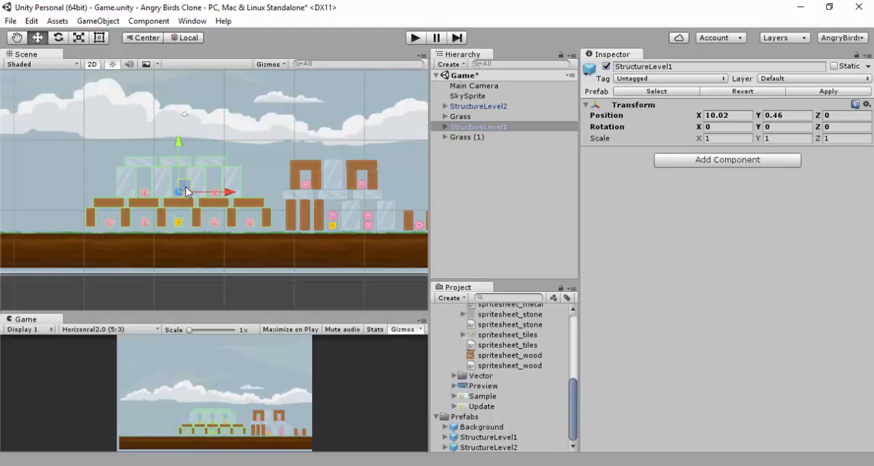
pyautogui.hotkey('ctrl', 'z')
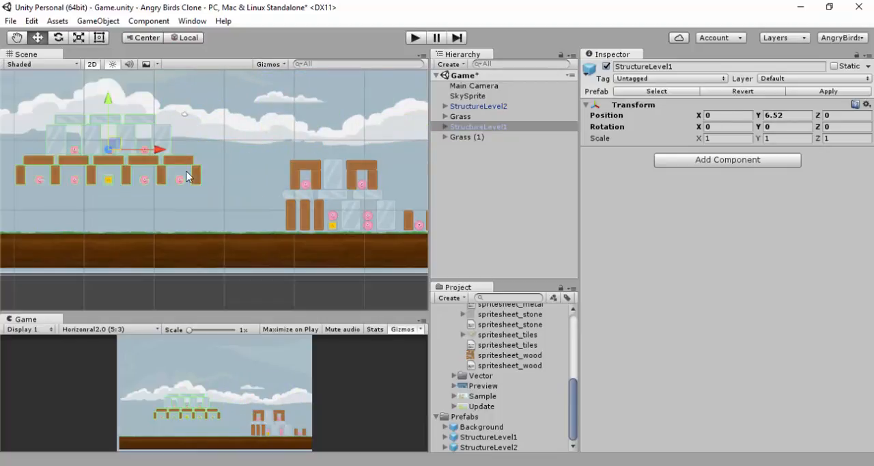
pyautogui.hotkey('ctrl', 'z')
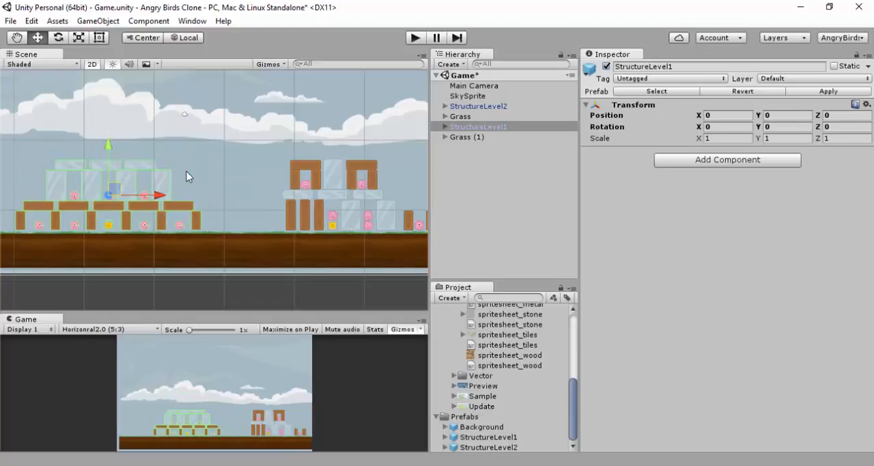